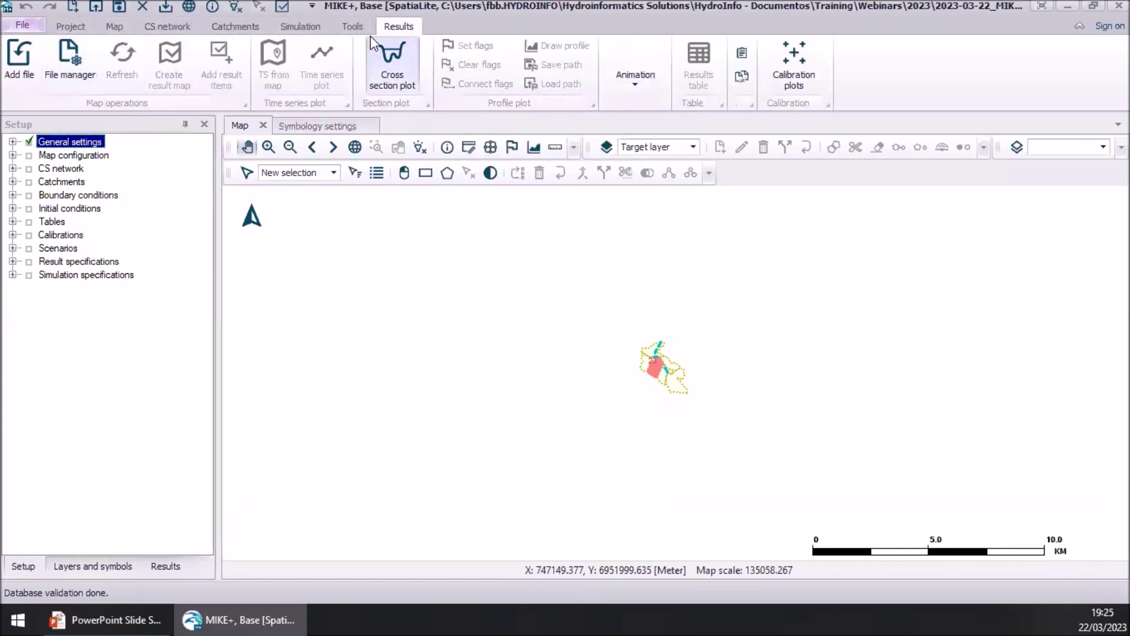
- Examine the setup tree's Map configuration, CS network, Catchments and Initial conditions groups, leaving all groups collapsed
{"action": "left_click", "coordinate": [62, 27]}
{"action": "left_click", "coordinate": [112, 26]}
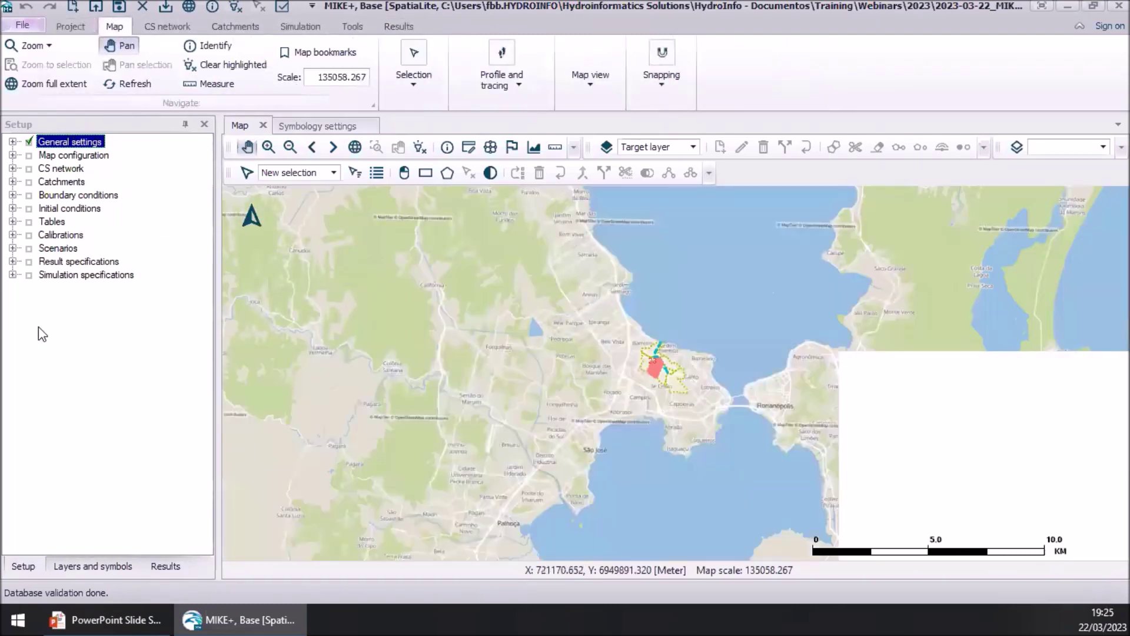
{"action": "left_click", "coordinate": [12, 169]}
{"action": "left_click", "coordinate": [12, 168]}
{"action": "left_click", "coordinate": [13, 155]}
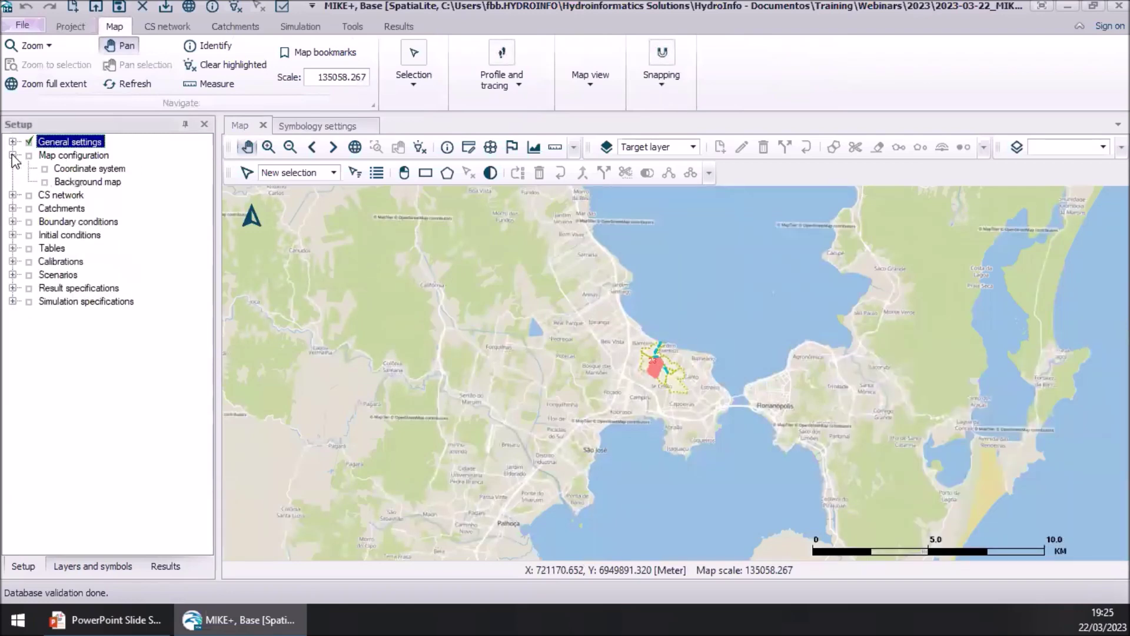
{"action": "left_click", "coordinate": [12, 195]}
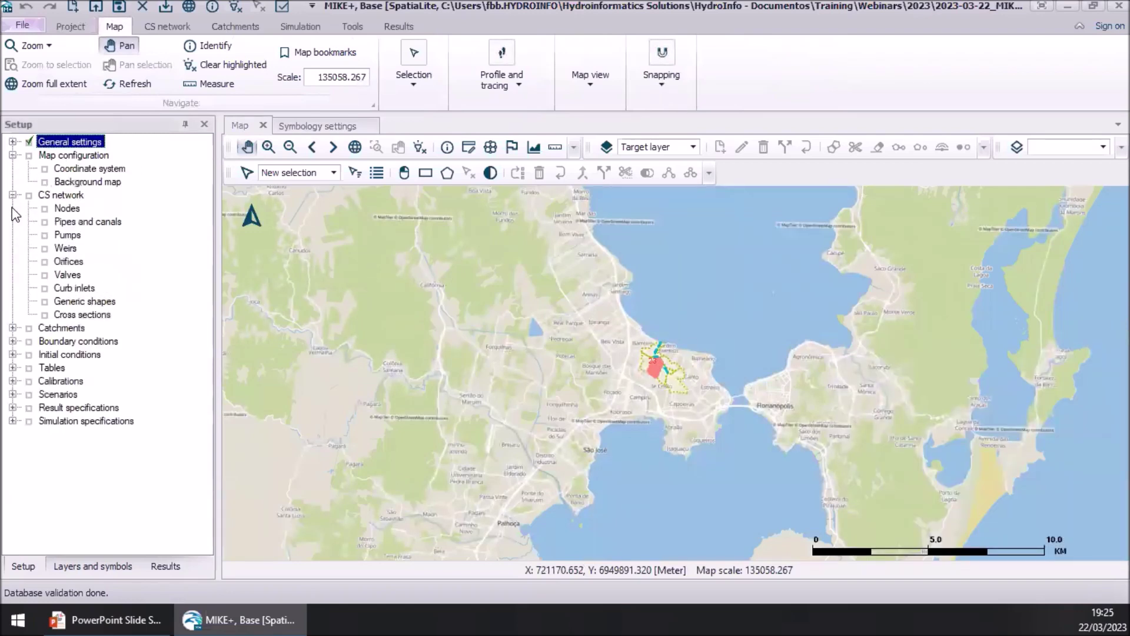
{"action": "left_click", "coordinate": [12, 327]}
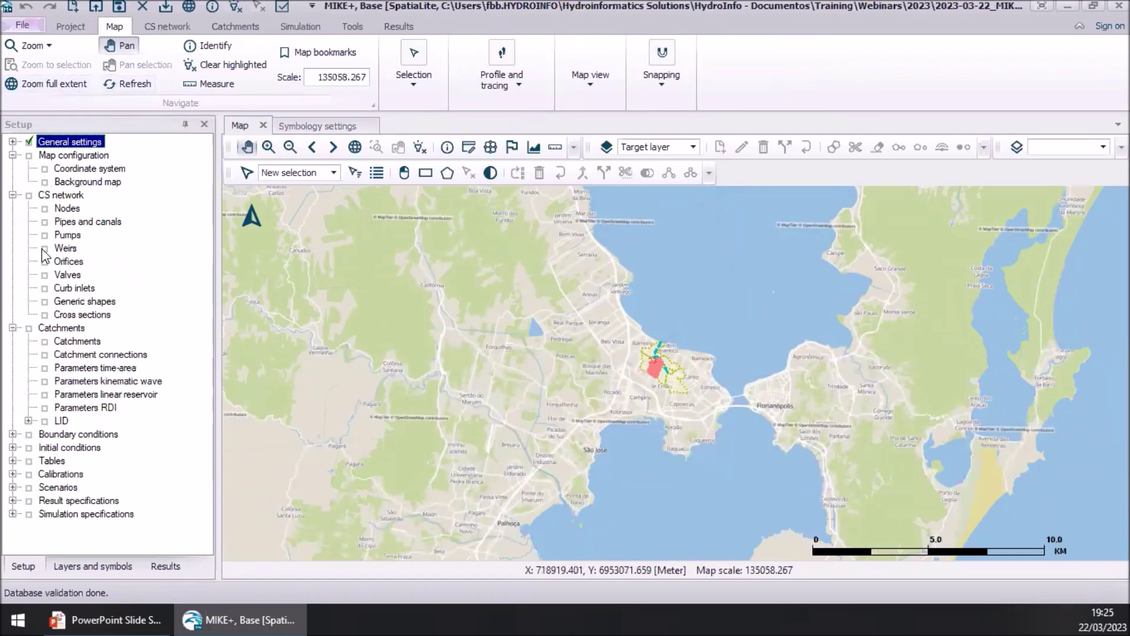
{"action": "left_click", "coordinate": [12, 195]}
{"action": "left_click", "coordinate": [13, 208]}
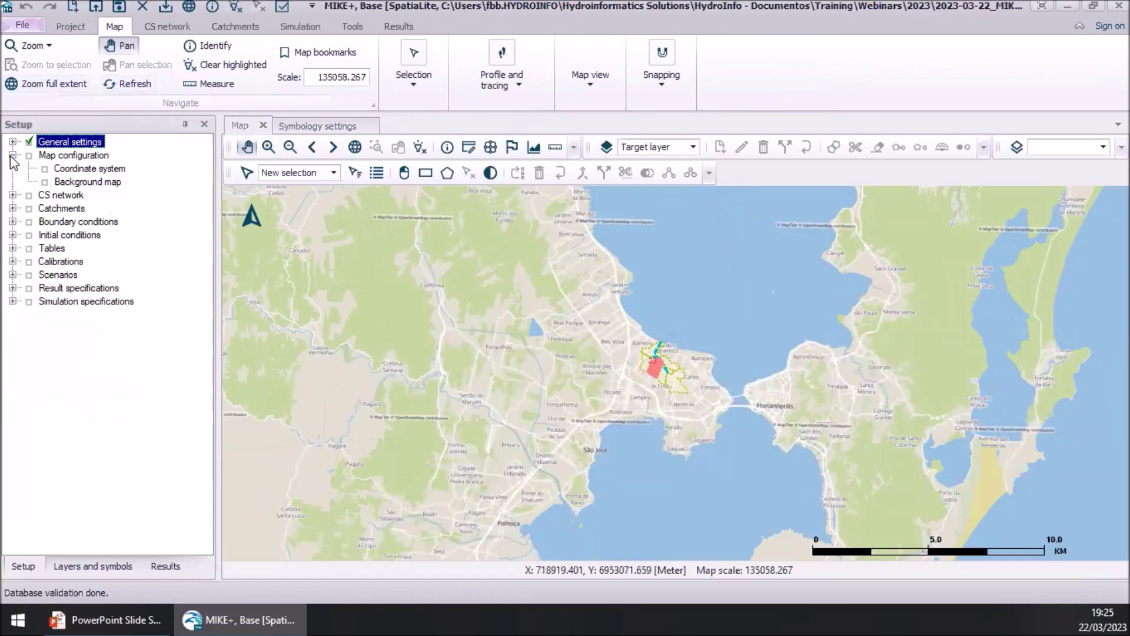
{"action": "left_click", "coordinate": [13, 155]}
{"action": "left_click", "coordinate": [12, 195]}
{"action": "left_click", "coordinate": [13, 195]}
{"action": "left_click", "coordinate": [13, 208]}
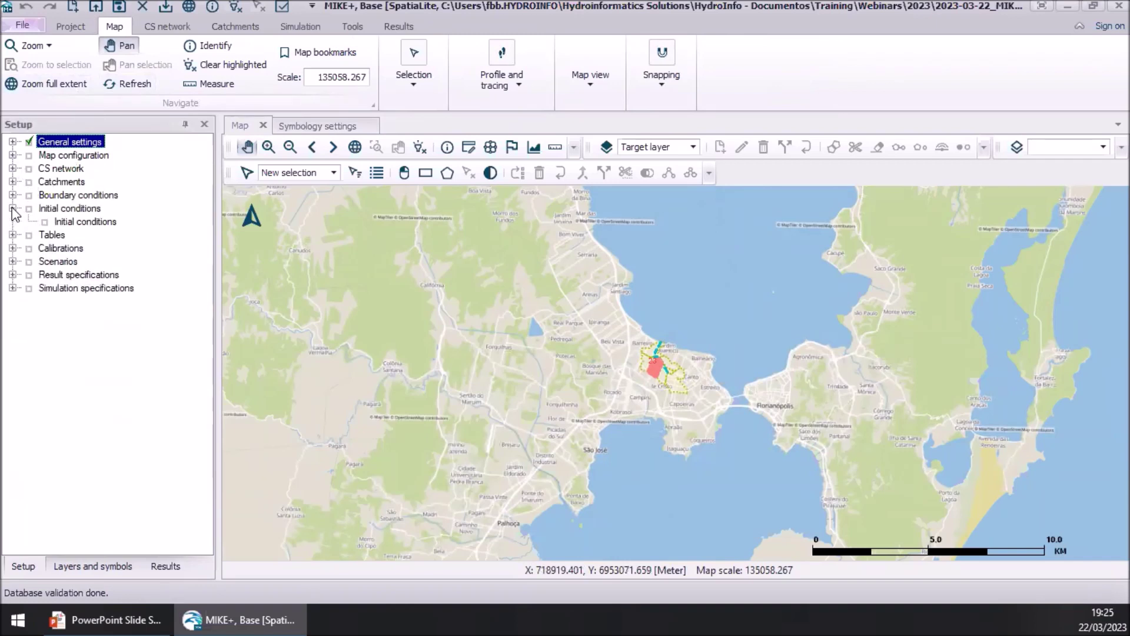
{"action": "left_click", "coordinate": [12, 208]}
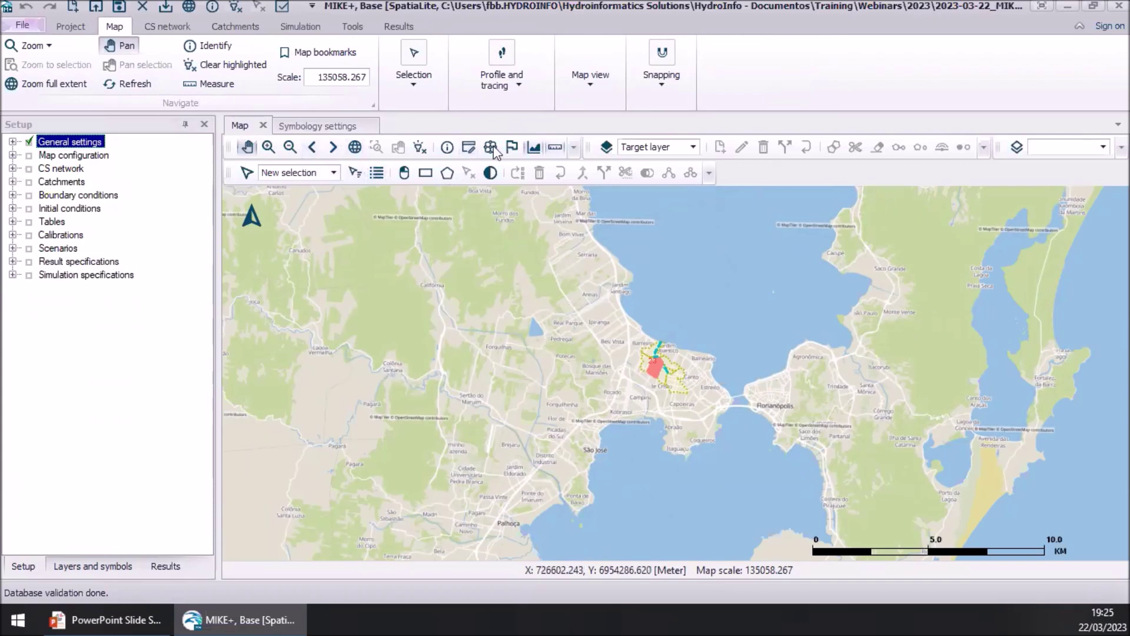
- Try docking the Symbology settings window beside the map, and restore it as a tab next to the map
{"action": "right_click", "coordinate": [820, 174]}
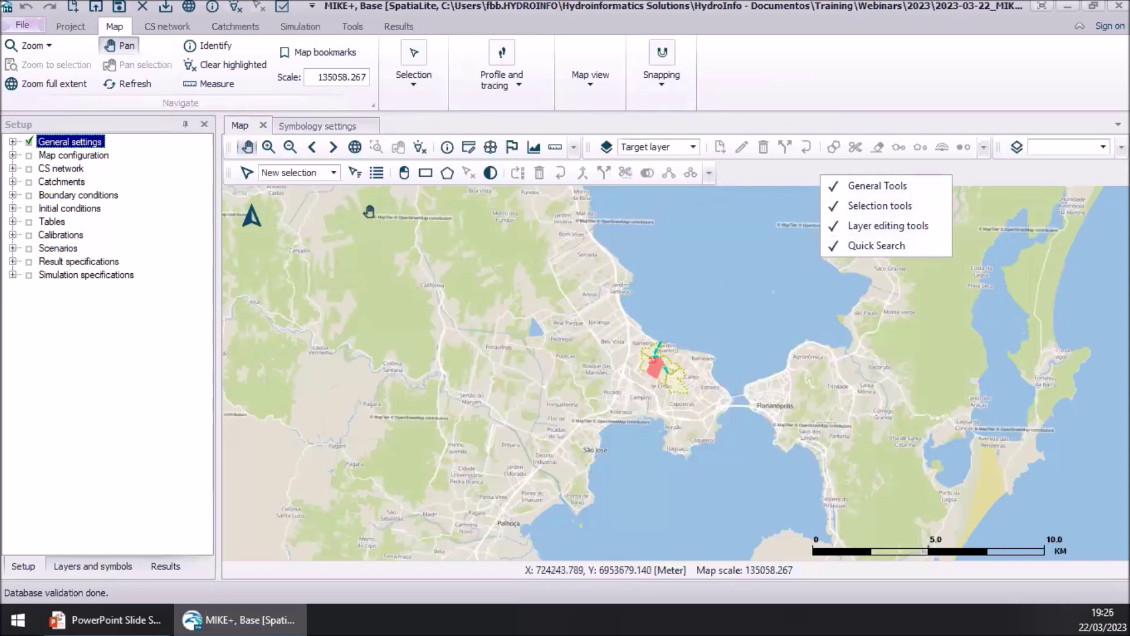
{"action": "left_click", "coordinate": [341, 120]}
{"action": "left_click_drag", "start_coordinate": [321, 125], "coordinate": [713, 352]}
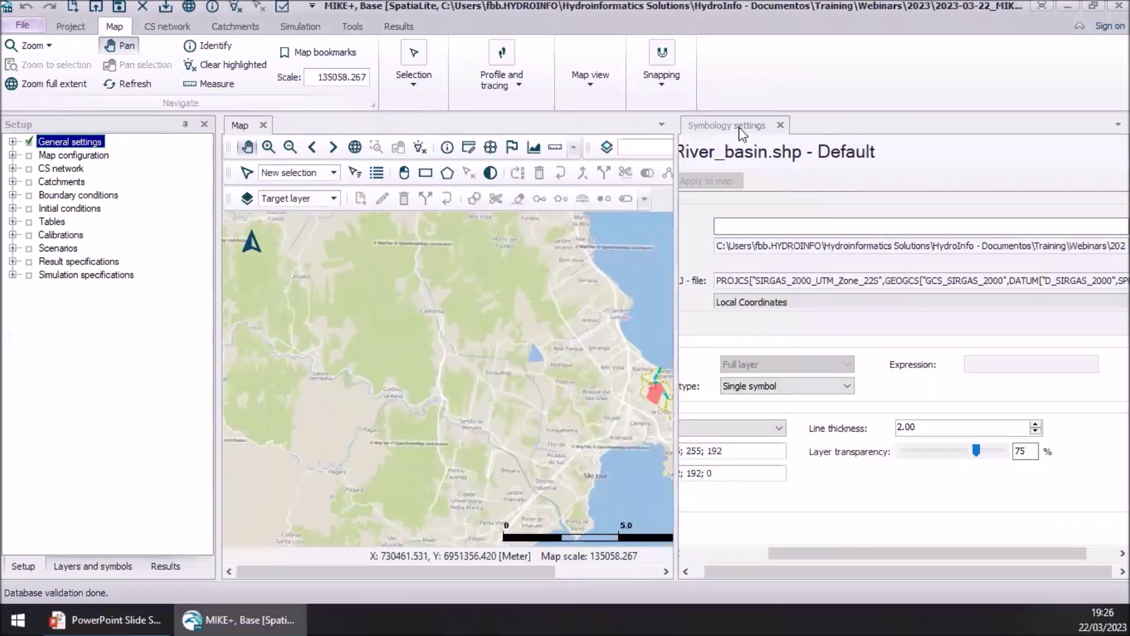
{"action": "left_click_drag", "start_coordinate": [724, 127], "coordinate": [294, 141]}
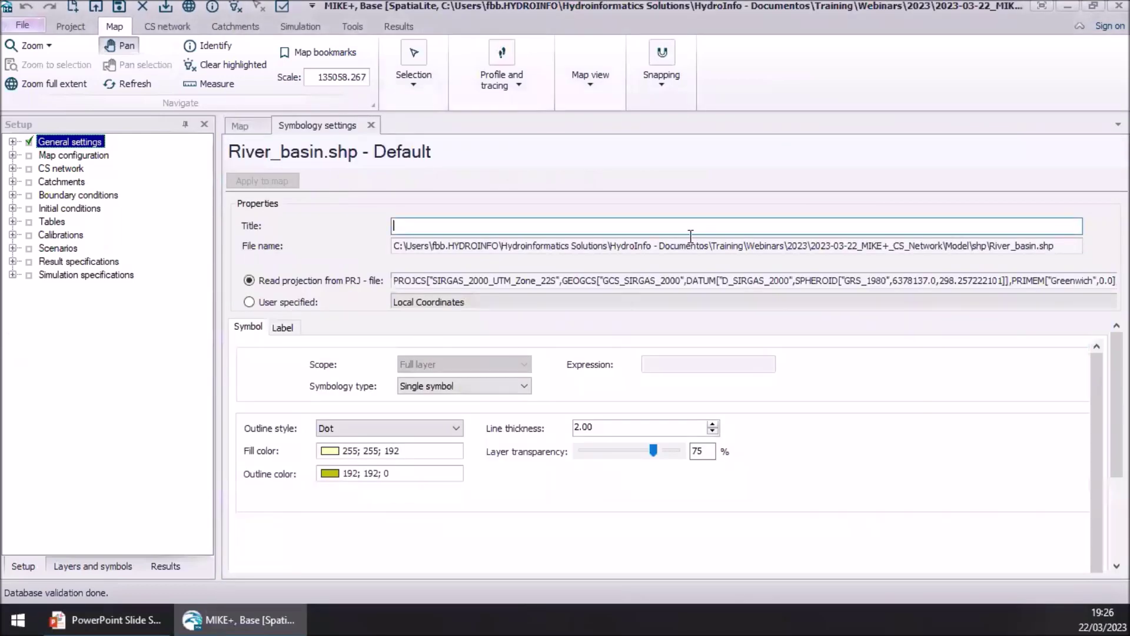
{"action": "left_click", "coordinate": [248, 126]}
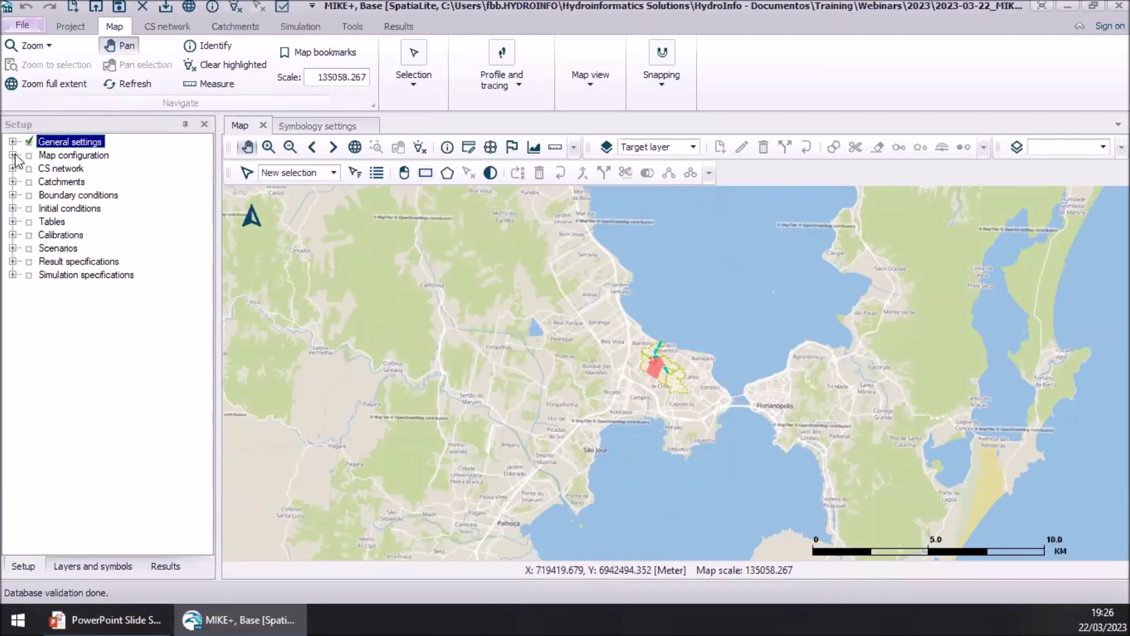
- Review the symbology of the River_basin.shp and River.shp layers, including River.shp's label options, and return to the map
{"action": "left_click", "coordinate": [111, 573]}
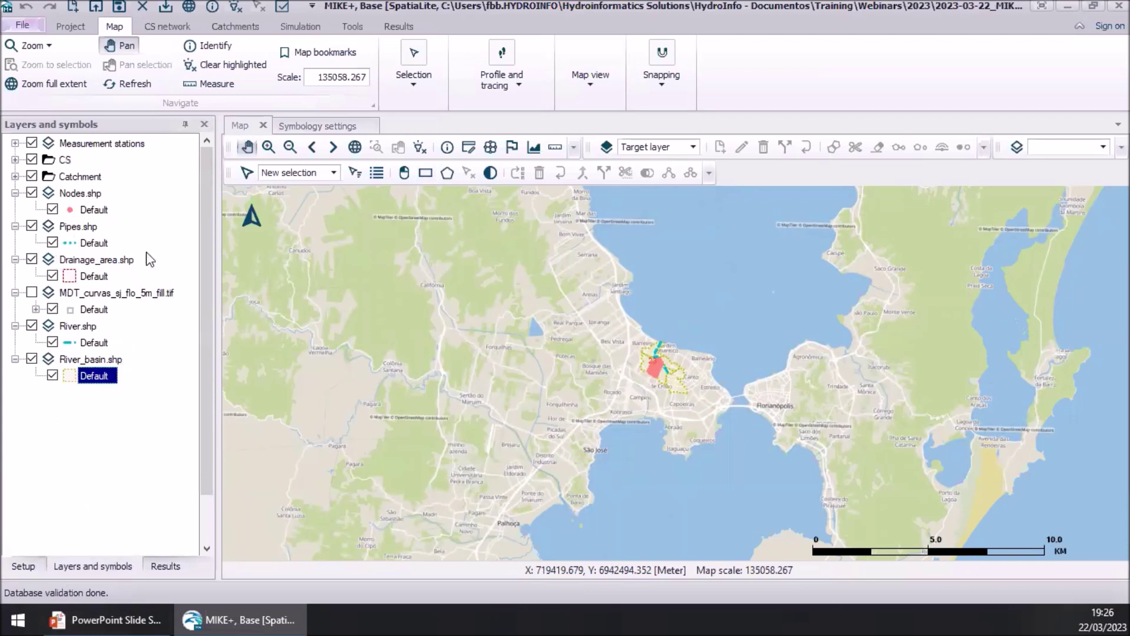
{"action": "left_click", "coordinate": [715, 385]}
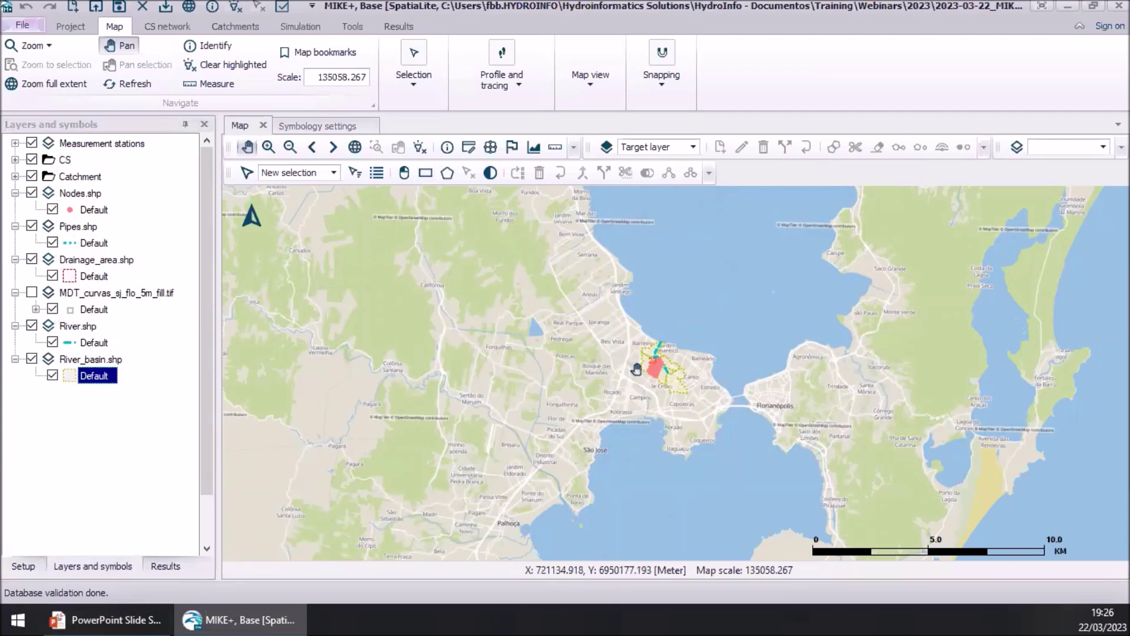
{"action": "double_click", "coordinate": [97, 375]}
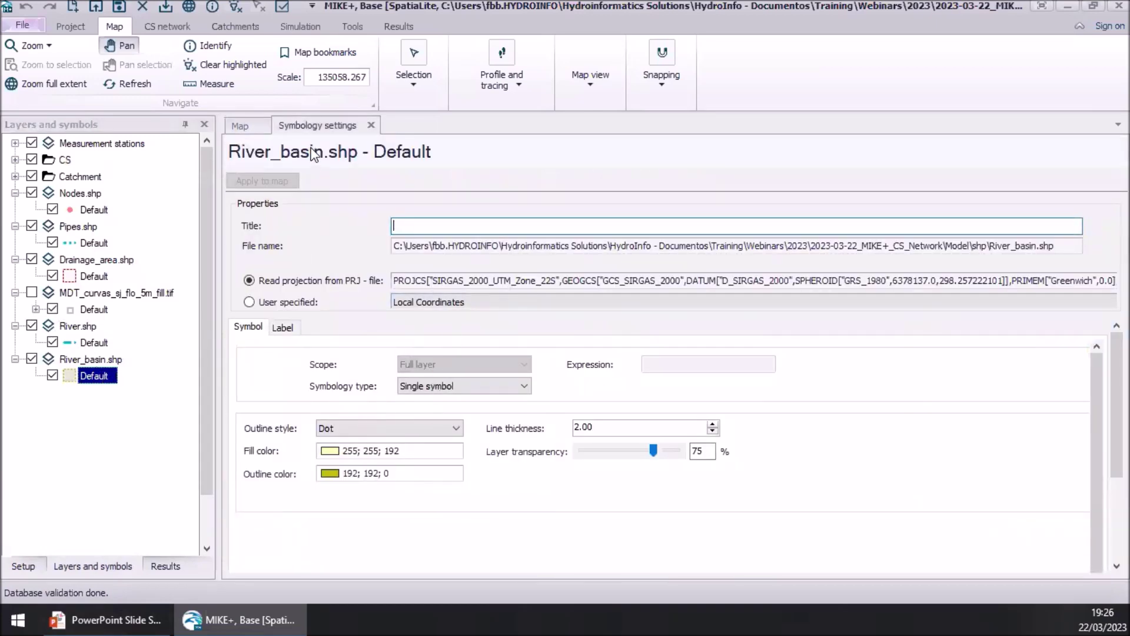
{"action": "double_click", "coordinate": [83, 344]}
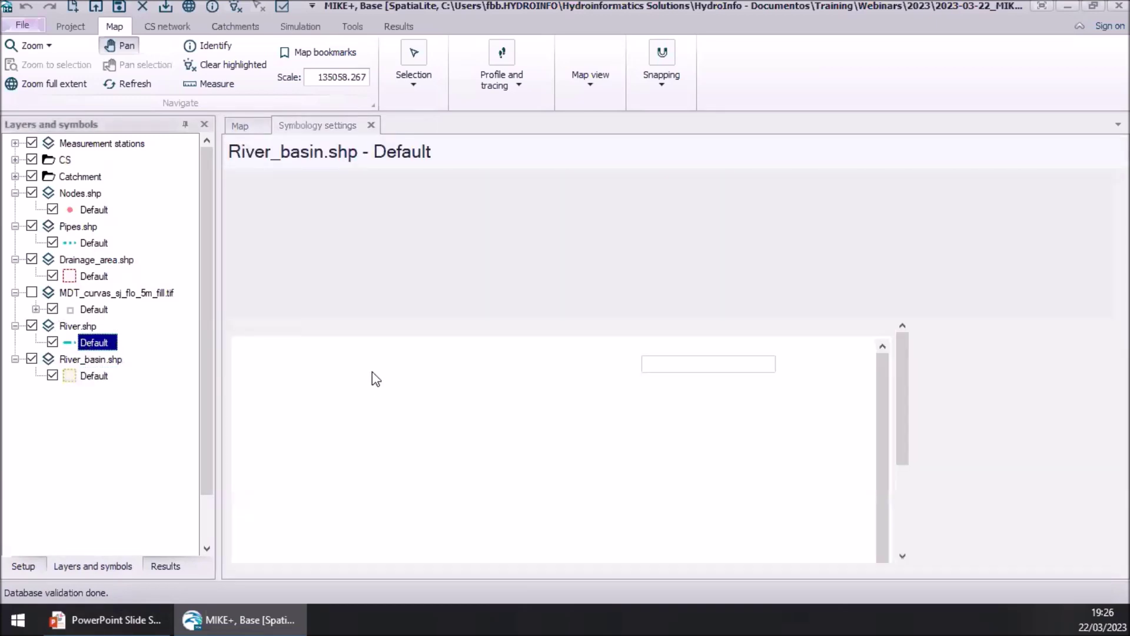
{"action": "left_click", "coordinate": [283, 327]}
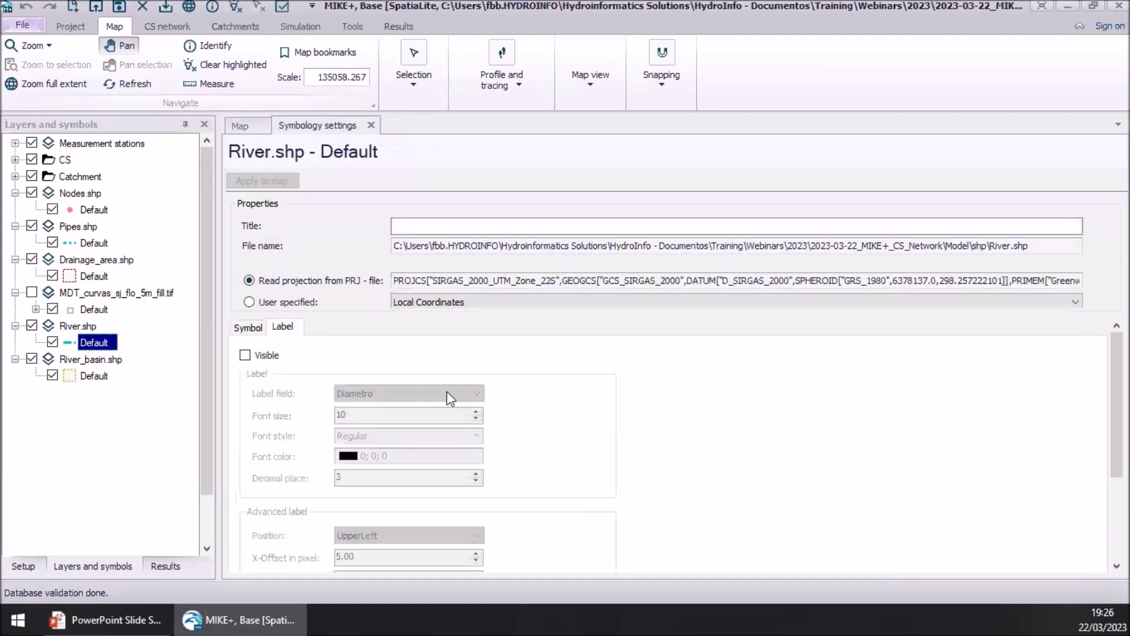
{"action": "left_click", "coordinate": [248, 324]}
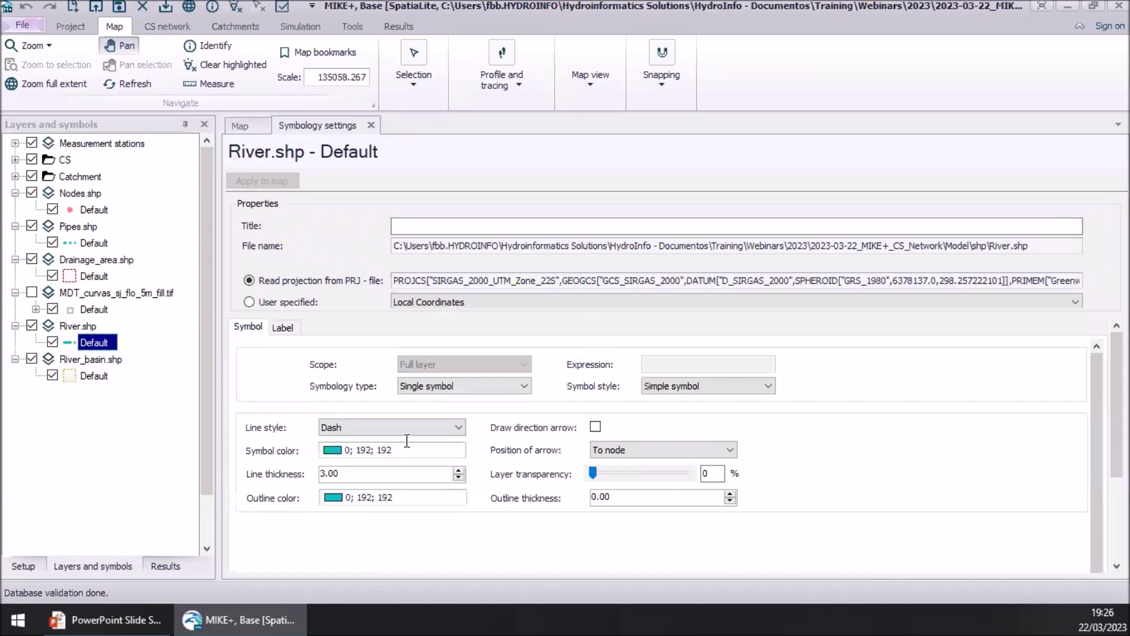
{"action": "left_click", "coordinate": [248, 125]}
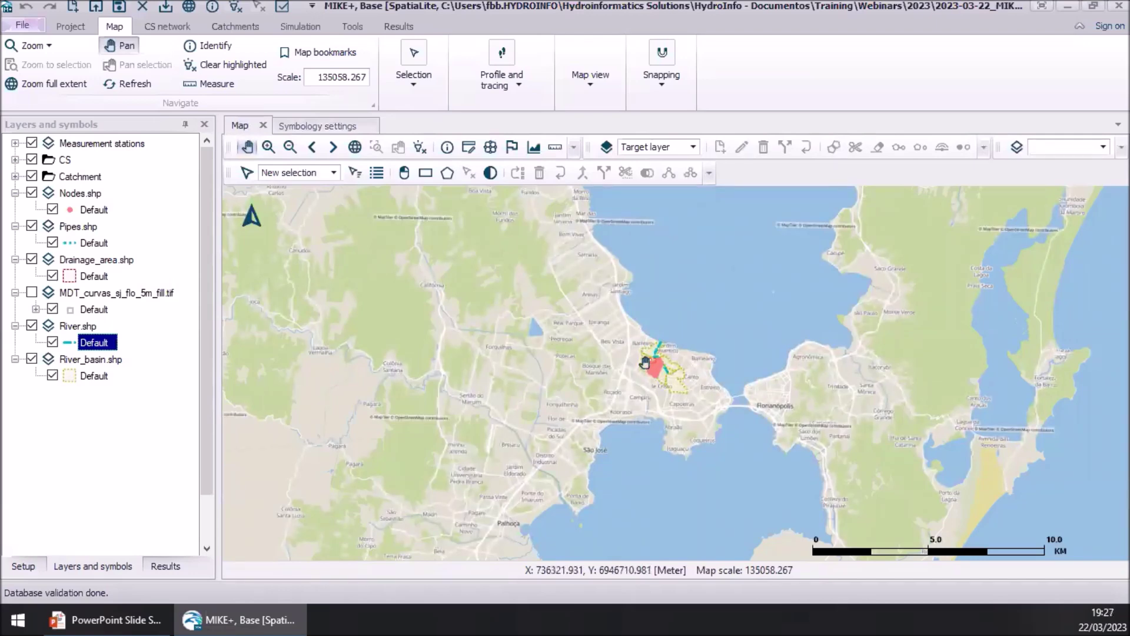
- Examine the study area on the map, from the surrounding region down to the drainage area's nodes and pipes
{"action": "scroll", "coordinate": [645, 362], "scroll_direction": "down", "scroll_amount": 1}
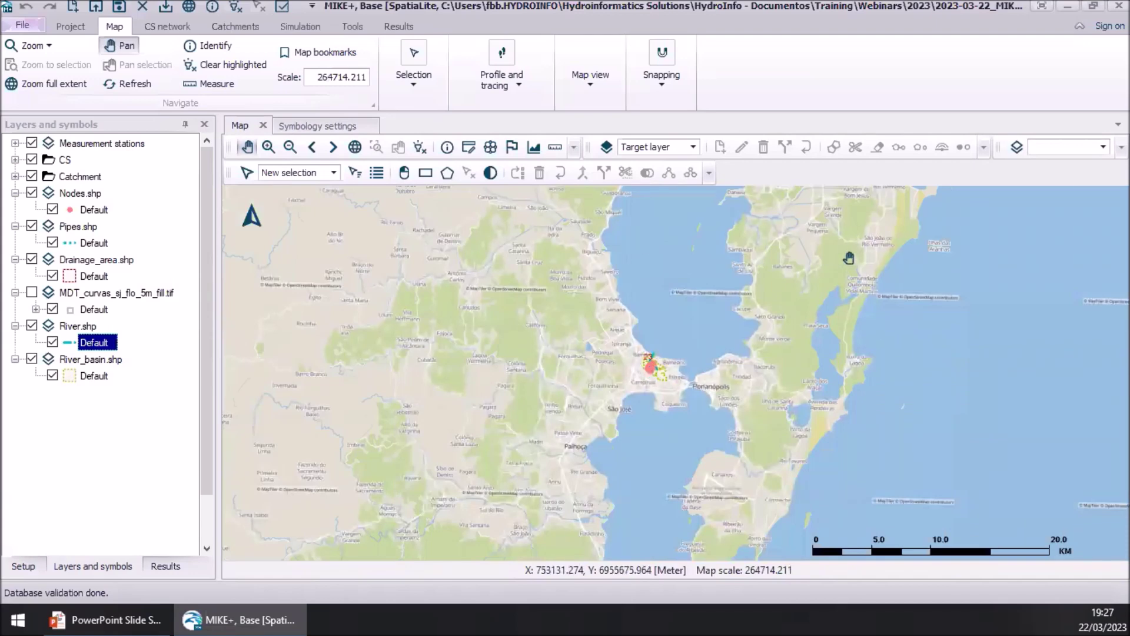
{"action": "scroll", "coordinate": [840, 252], "scroll_direction": "up", "scroll_amount": 2}
{"action": "scroll", "coordinate": [747, 401], "scroll_direction": "down", "scroll_amount": 2}
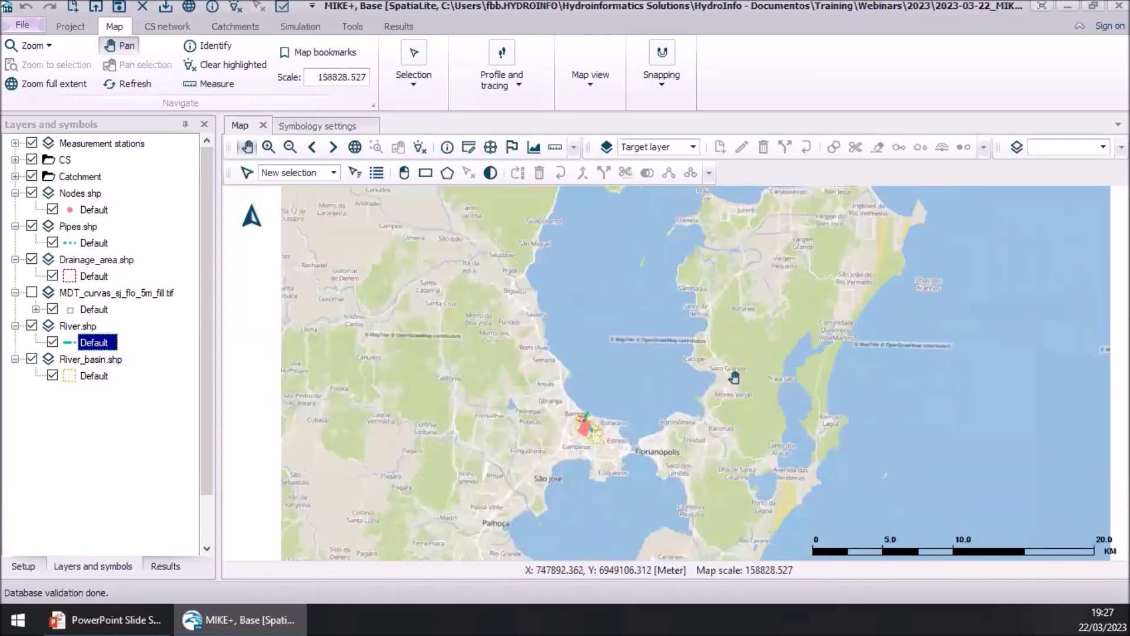
{"action": "scroll", "coordinate": [683, 427], "scroll_direction": "down", "scroll_amount": 1}
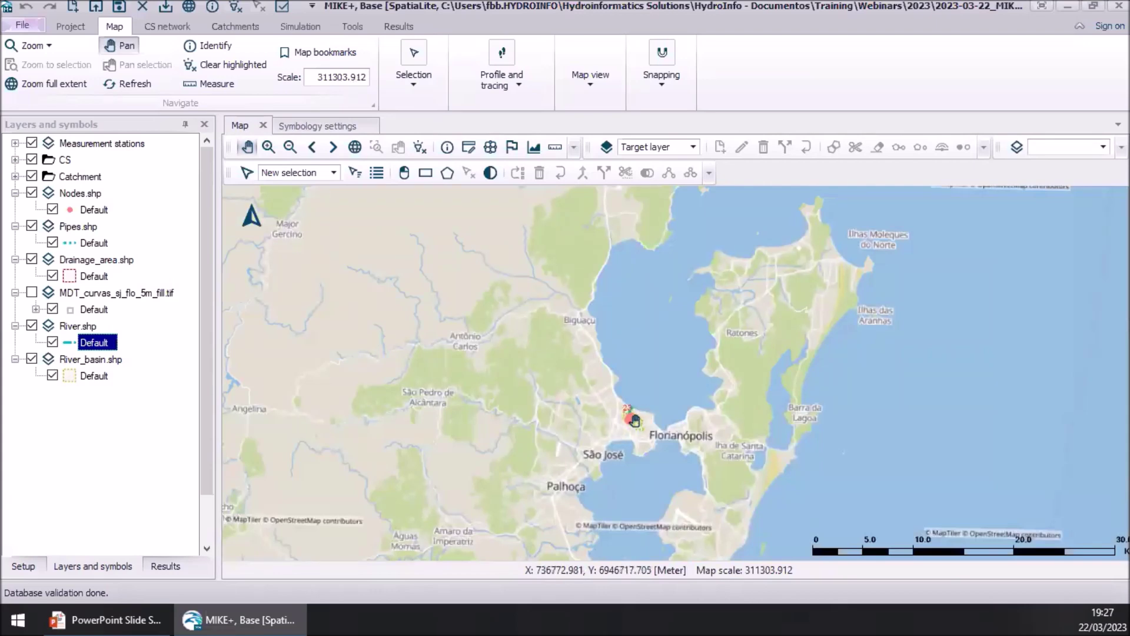
{"action": "scroll", "coordinate": [635, 420], "scroll_direction": "up", "scroll_amount": 5}
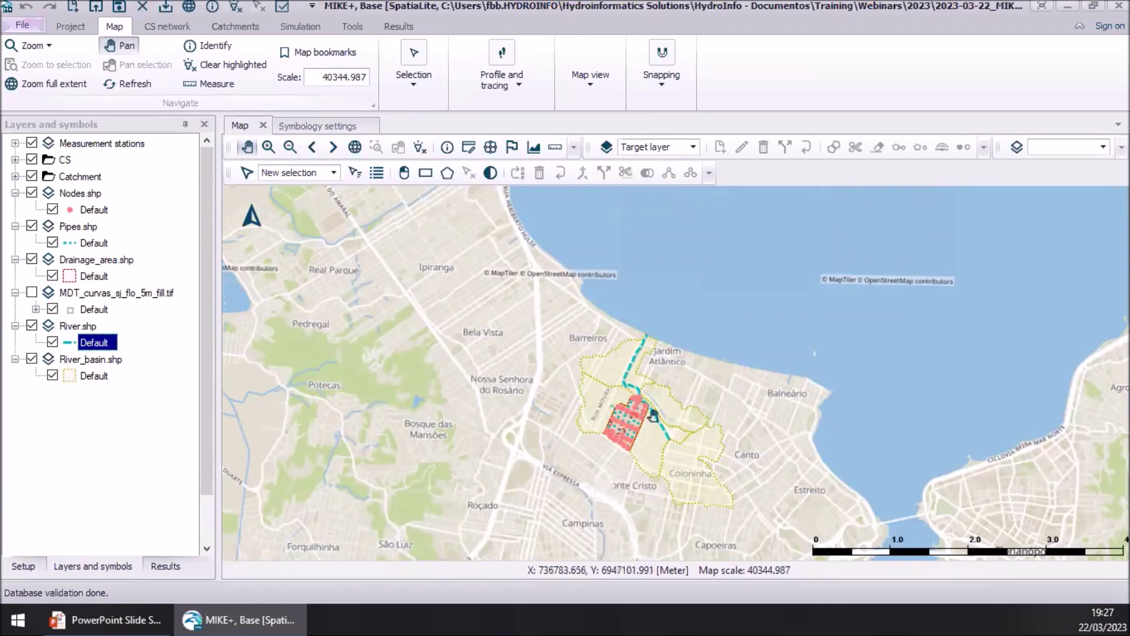
{"action": "scroll", "coordinate": [658, 431], "scroll_direction": "up", "scroll_amount": 3}
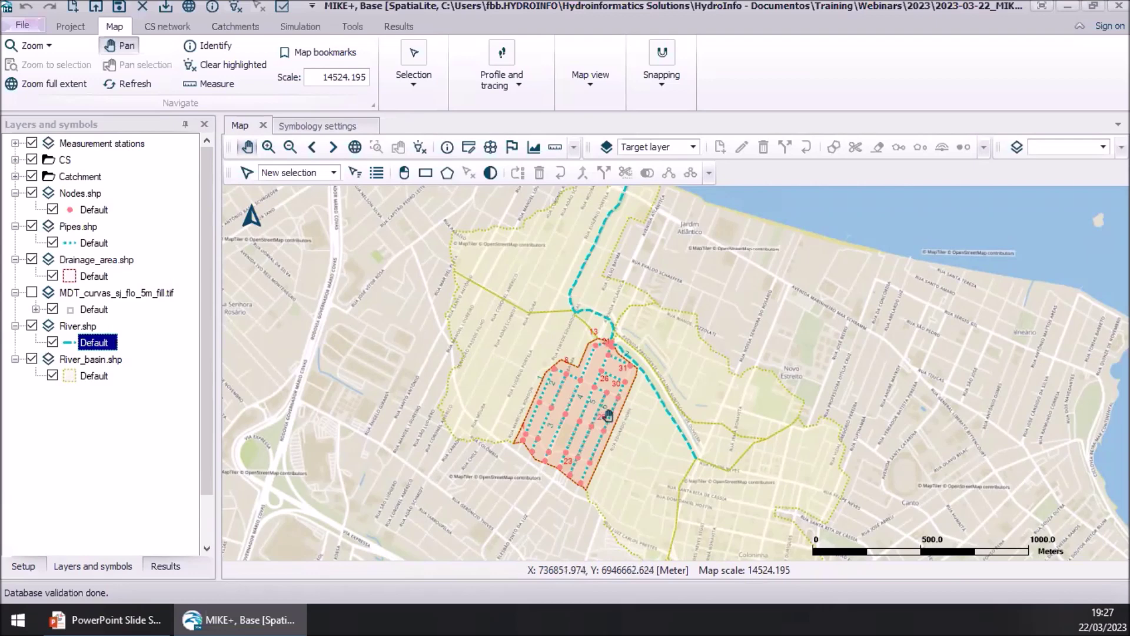
{"action": "scroll", "coordinate": [608, 415], "scroll_direction": "up", "scroll_amount": 4}
{"action": "left_click_drag", "start_coordinate": [618, 441], "coordinate": [594, 393]}
{"action": "scroll", "coordinate": [618, 400], "scroll_direction": "down", "scroll_amount": 1}
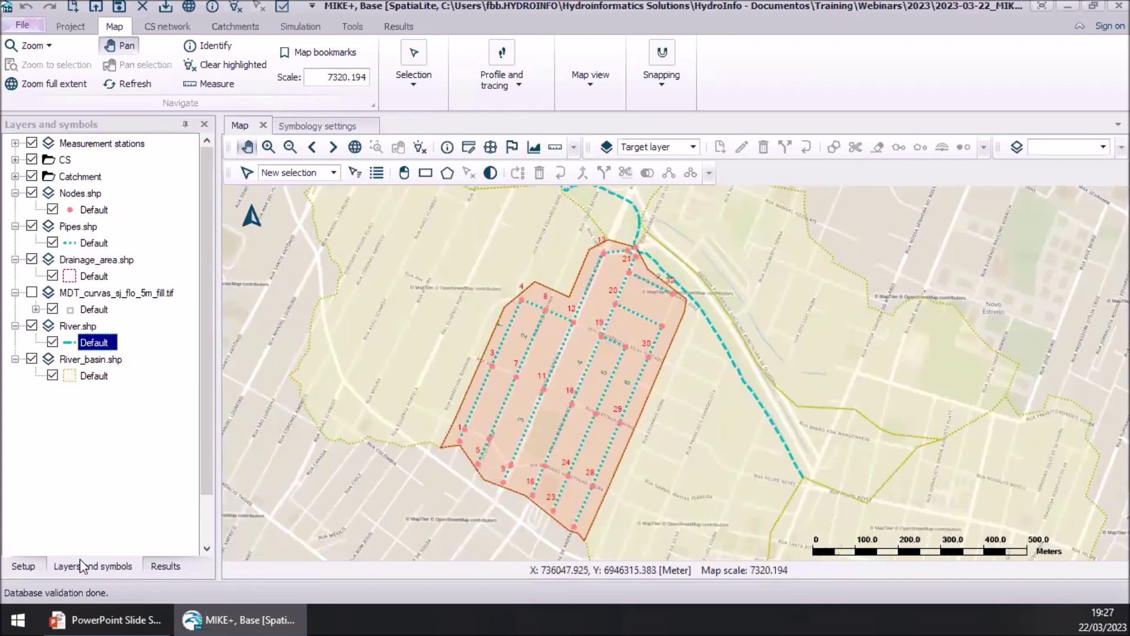
{"action": "left_click", "coordinate": [23, 566]}
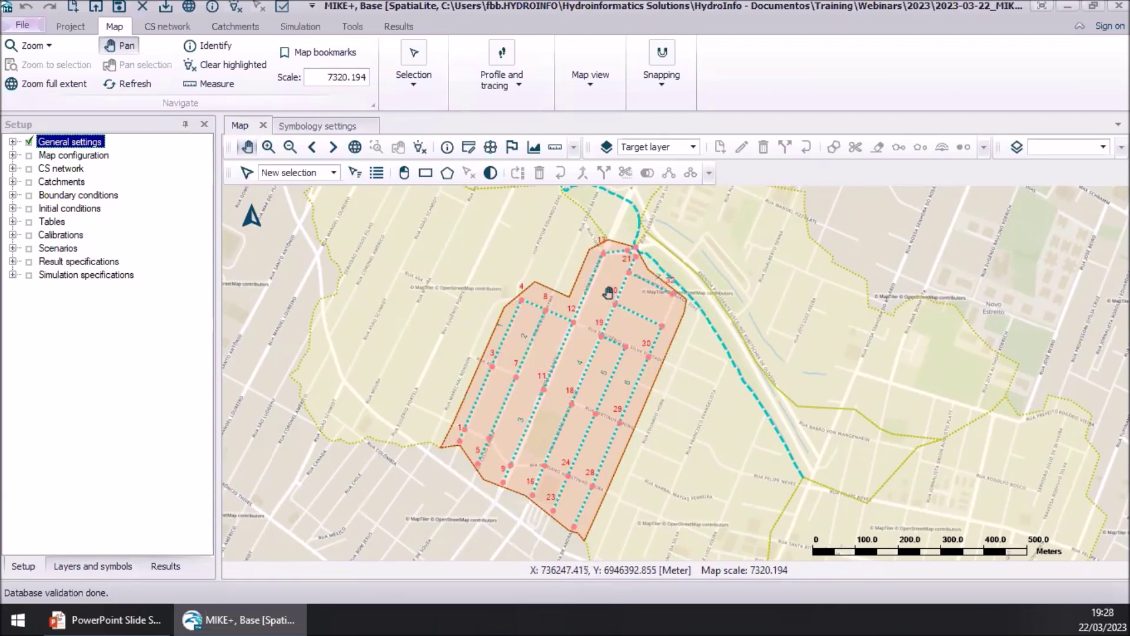
- Browse the shp folder for a shapefile to add as a feature layer, and cancel adding the layer
{"action": "left_click", "coordinate": [94, 568]}
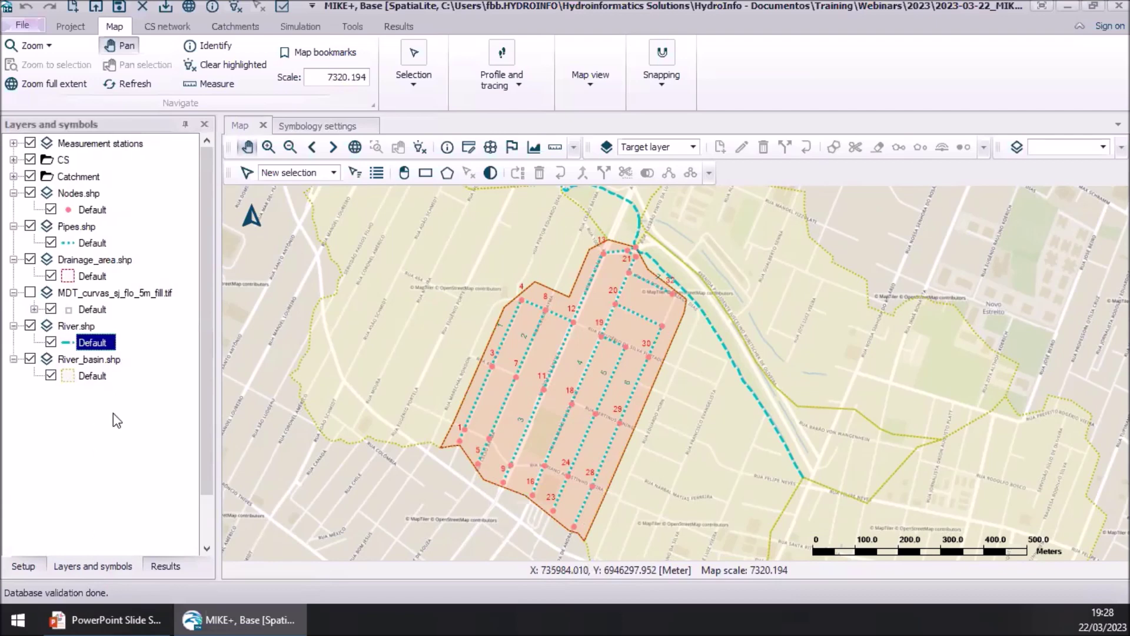
{"action": "left_click_drag", "start_coordinate": [211, 456], "coordinate": [200, 524]}
{"action": "left_click", "coordinate": [103, 545]}
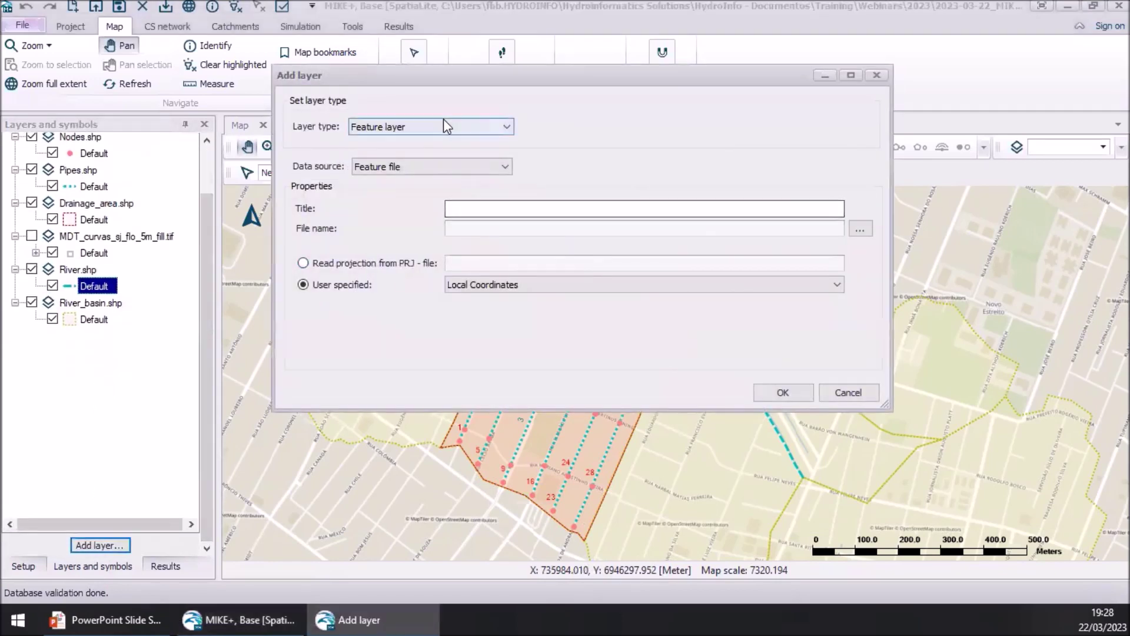
{"action": "left_click", "coordinate": [439, 125]}
{"action": "left_click", "coordinate": [440, 126]}
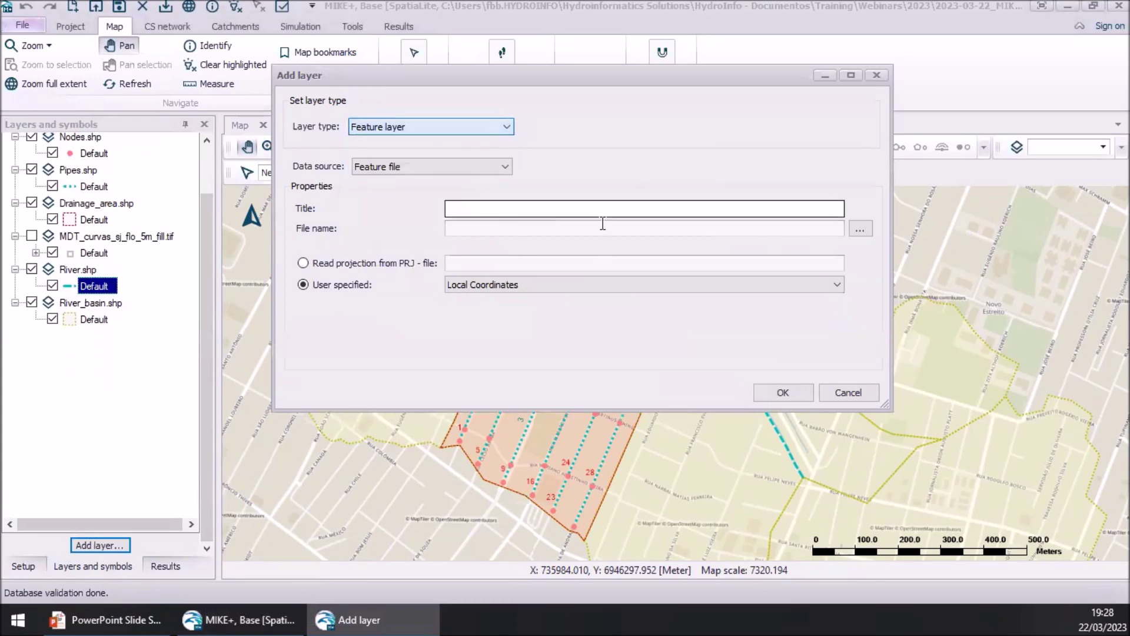
{"action": "left_click", "coordinate": [863, 231]}
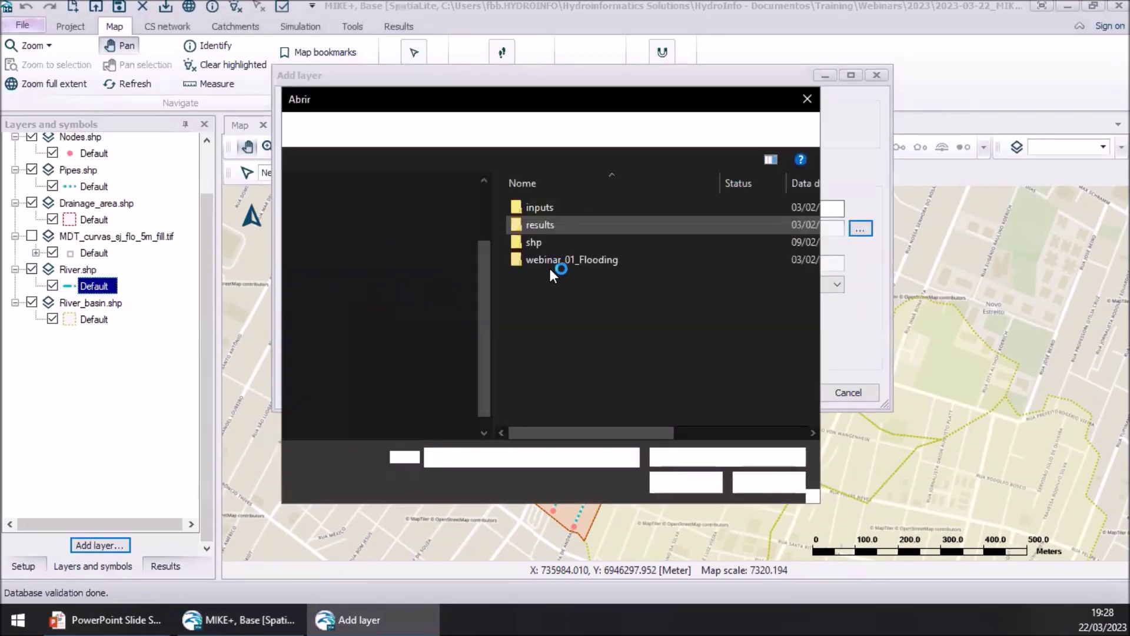
{"action": "double_click", "coordinate": [538, 237]}
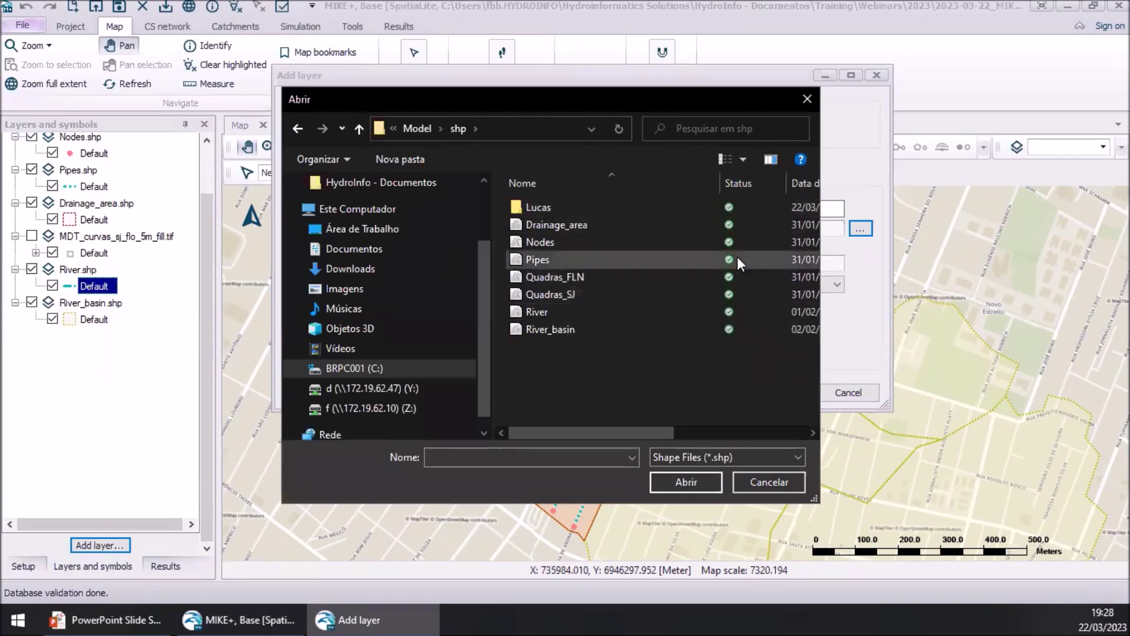
{"action": "left_click", "coordinate": [762, 482]}
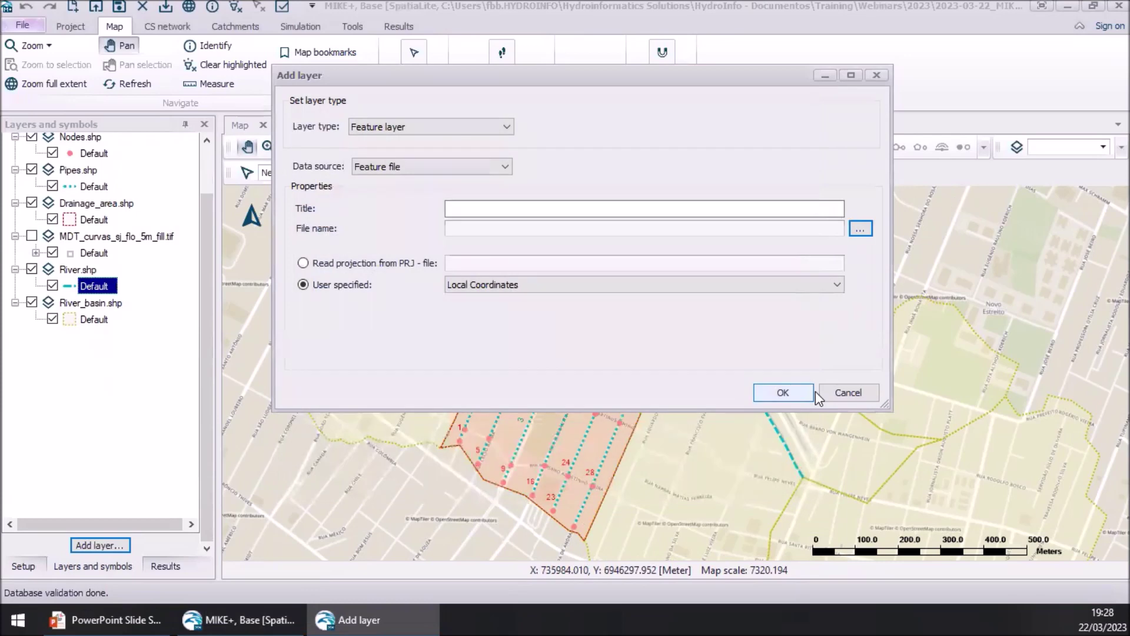
{"action": "left_click", "coordinate": [848, 392]}
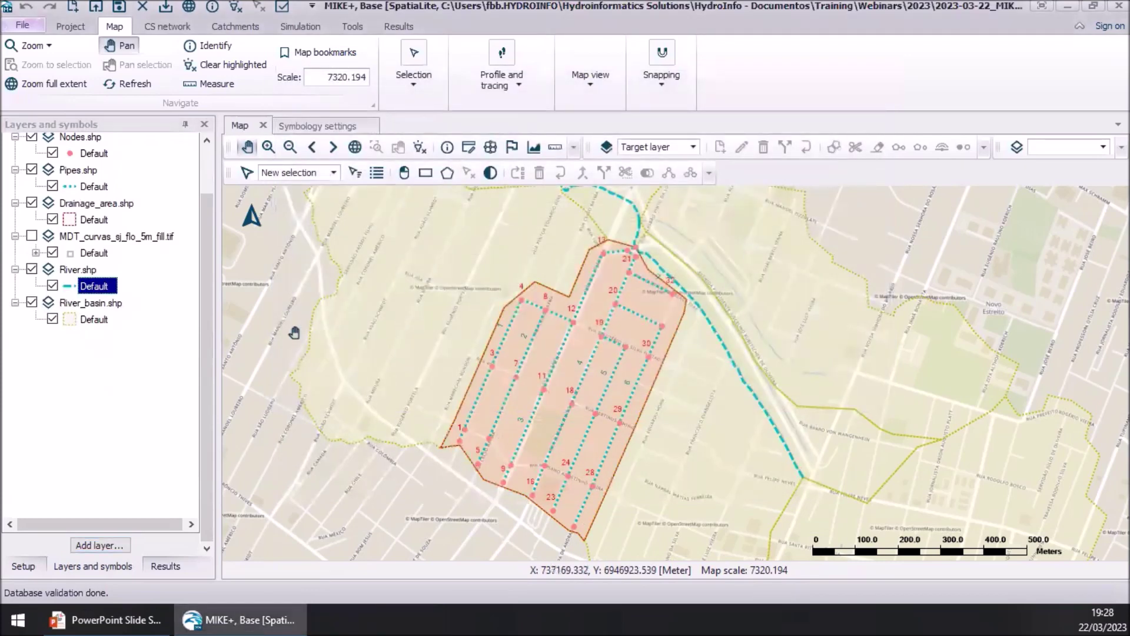
- Review the model type, unit system, features and modules in the general settings
{"action": "left_click", "coordinate": [16, 567]}
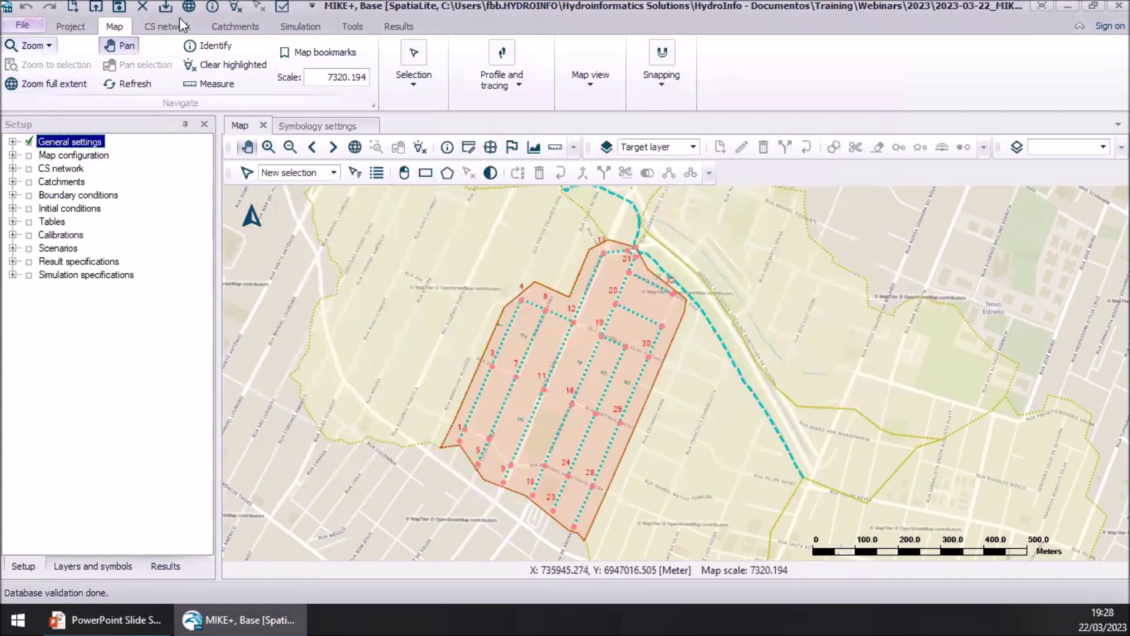
{"action": "left_click", "coordinate": [13, 142]}
{"action": "left_click", "coordinate": [82, 156]}
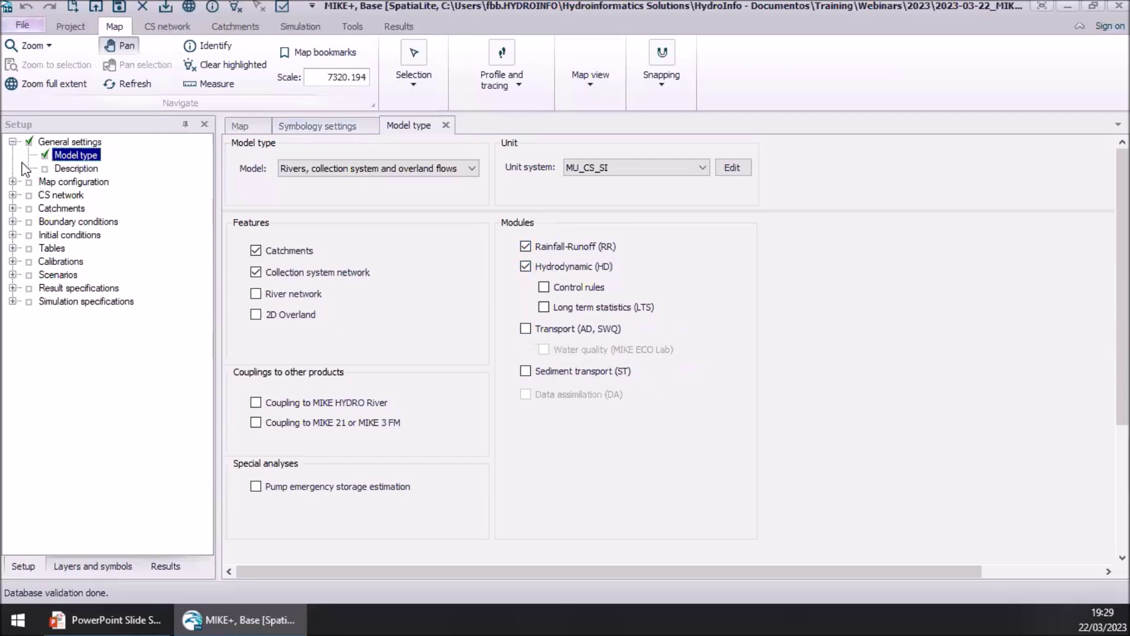
{"action": "left_click", "coordinate": [12, 141]}
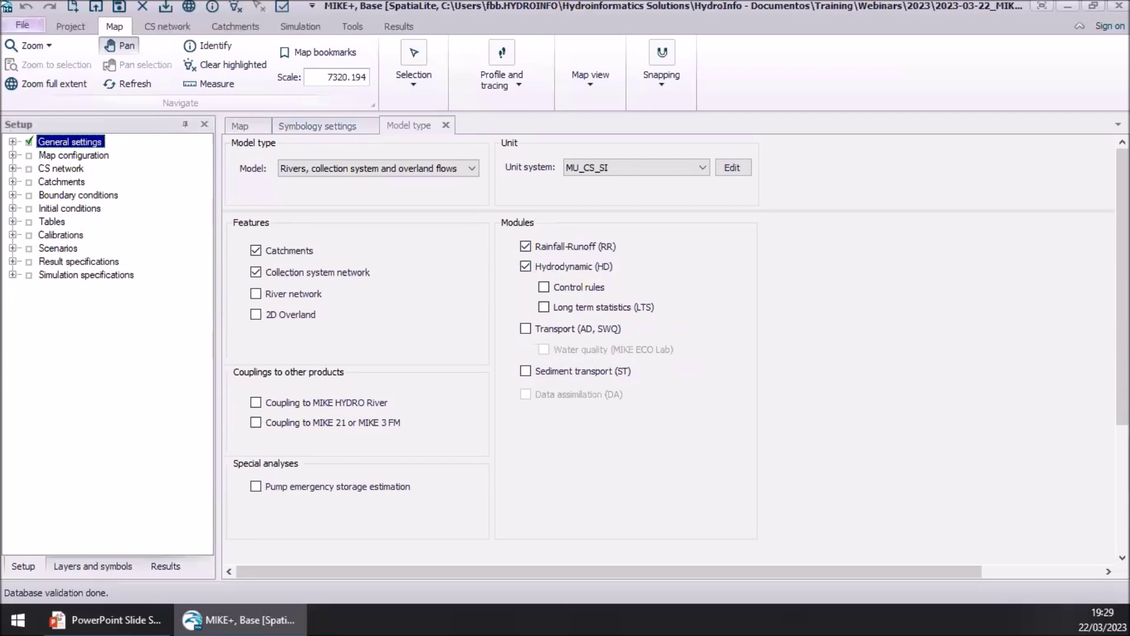
- Review the CS network data categories and the target layers available for editing on the map
{"action": "left_click", "coordinate": [13, 168]}
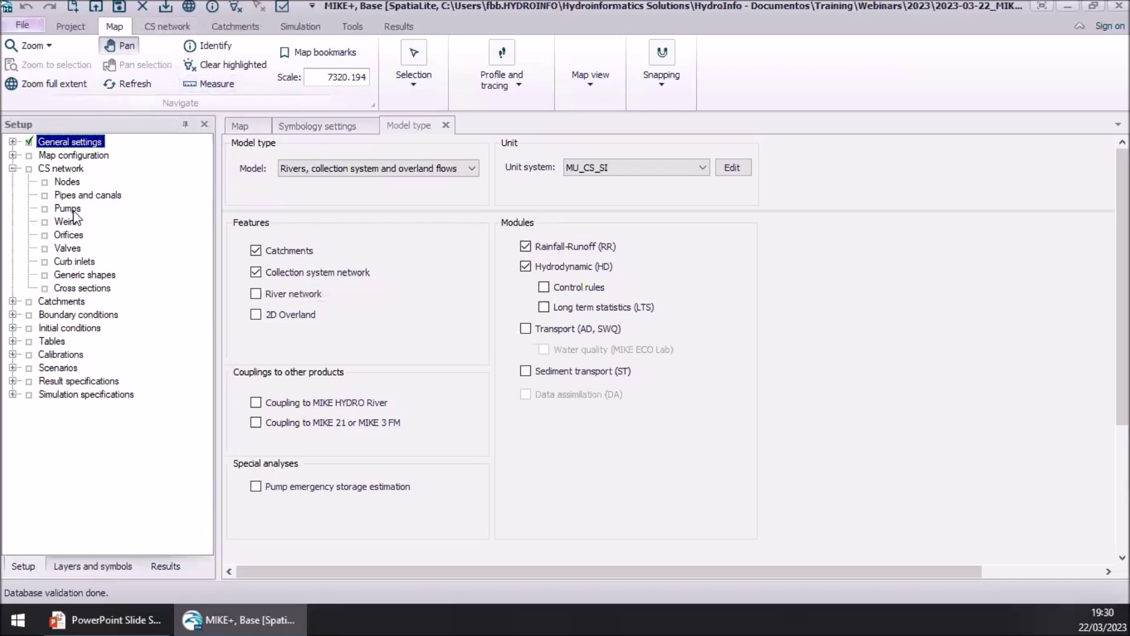
{"action": "left_click", "coordinate": [176, 26]}
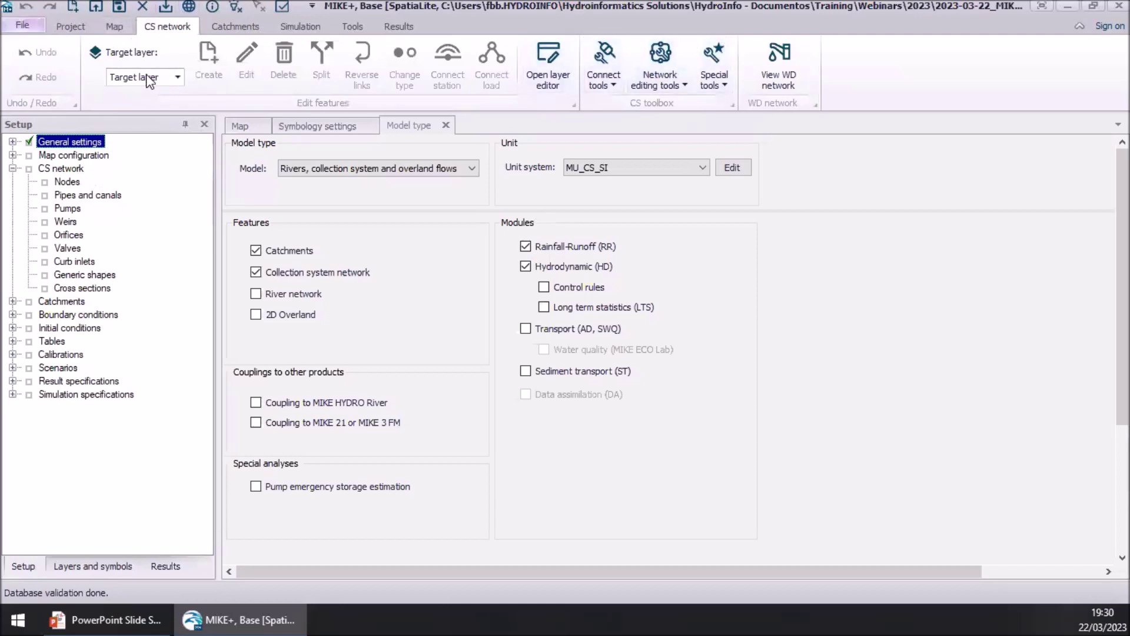
{"action": "left_click", "coordinate": [240, 125]}
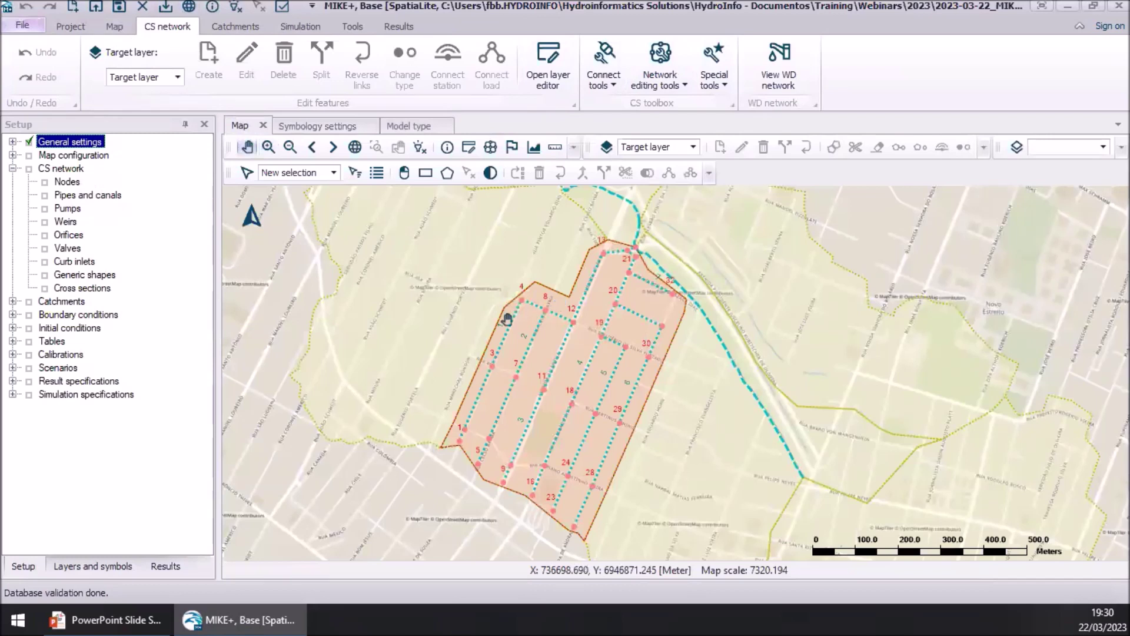
{"action": "left_click", "coordinate": [179, 78]}
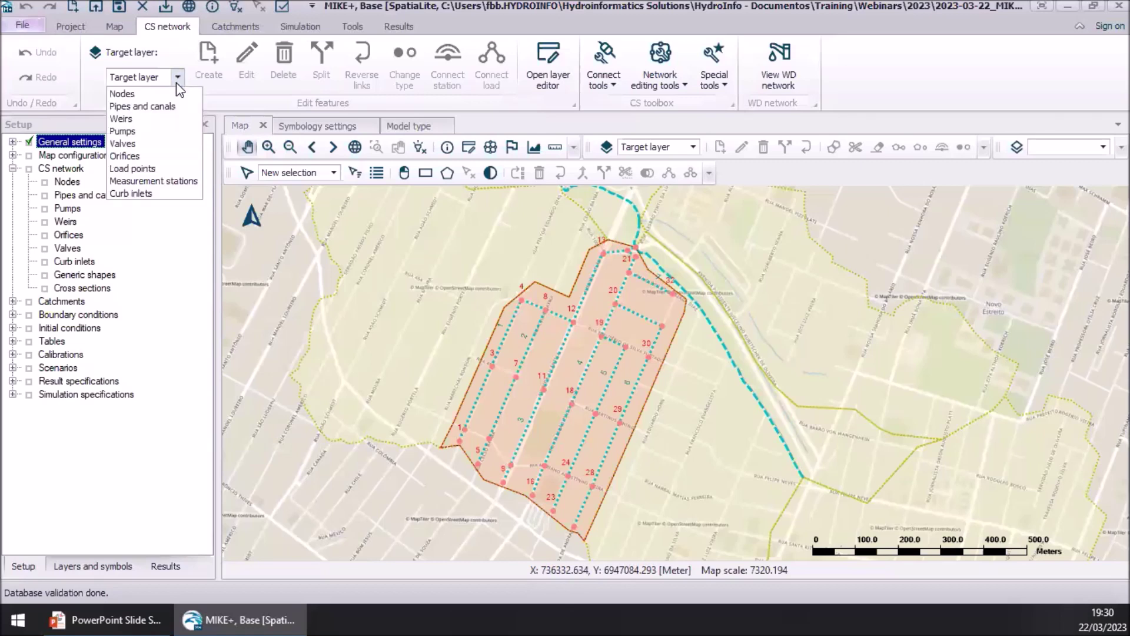
{"action": "left_click", "coordinate": [176, 76]}
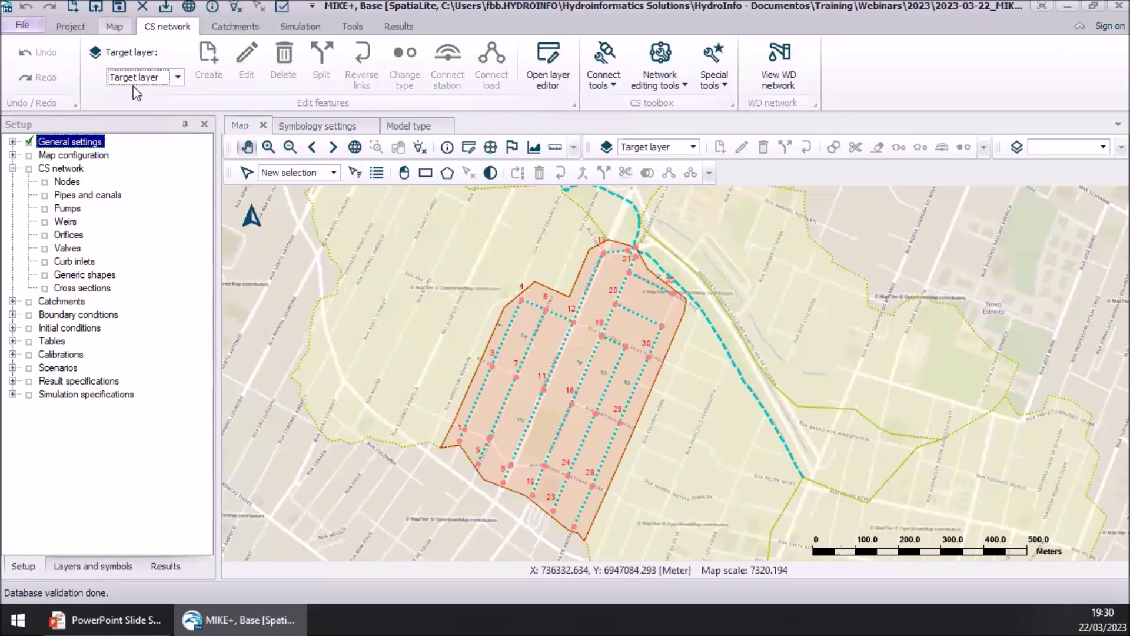
- Create a chain of pipes on the Pipes and canals layer, tracing Pipes.shp from point 9 through 11 and 12 to the outlet at the river
{"action": "left_click", "coordinate": [175, 77]}
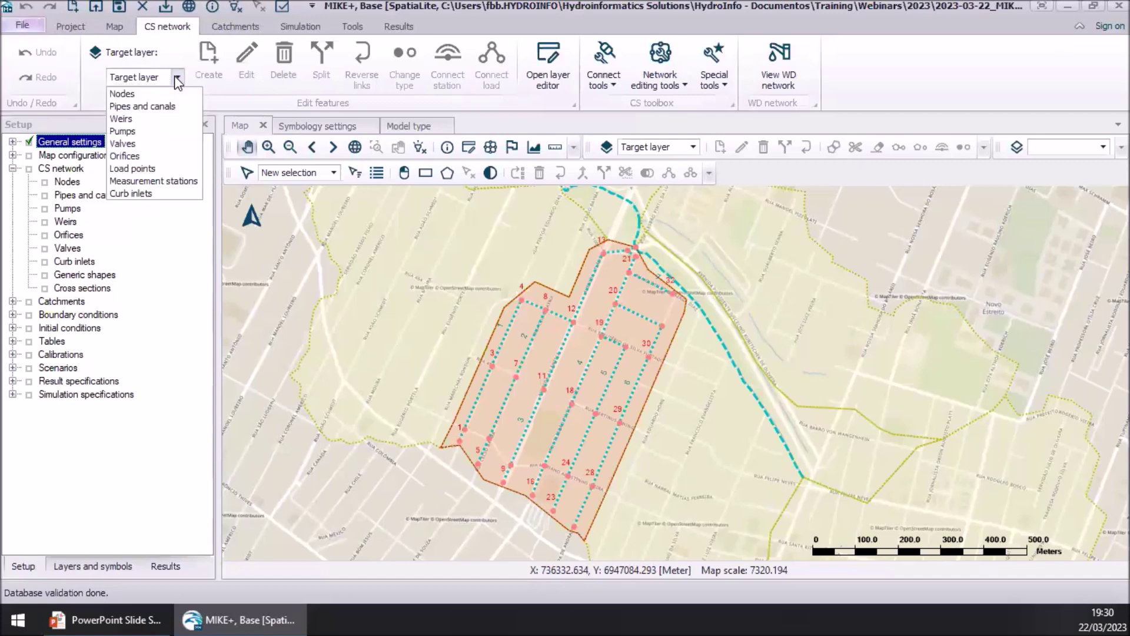
{"action": "left_click", "coordinate": [147, 107]}
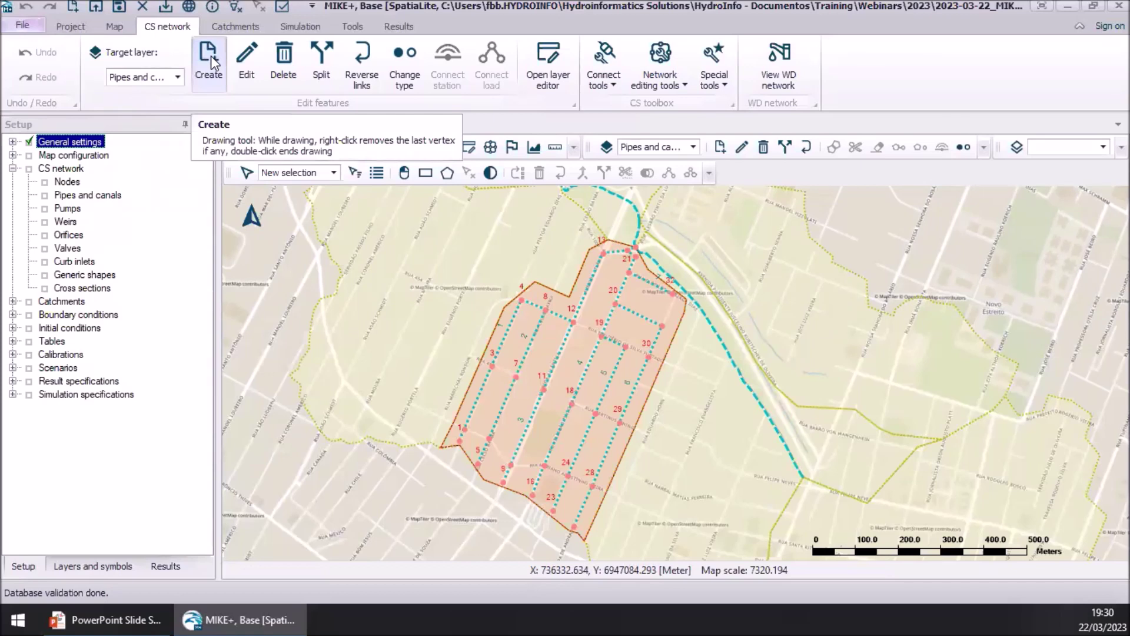
{"action": "left_click", "coordinate": [205, 64]}
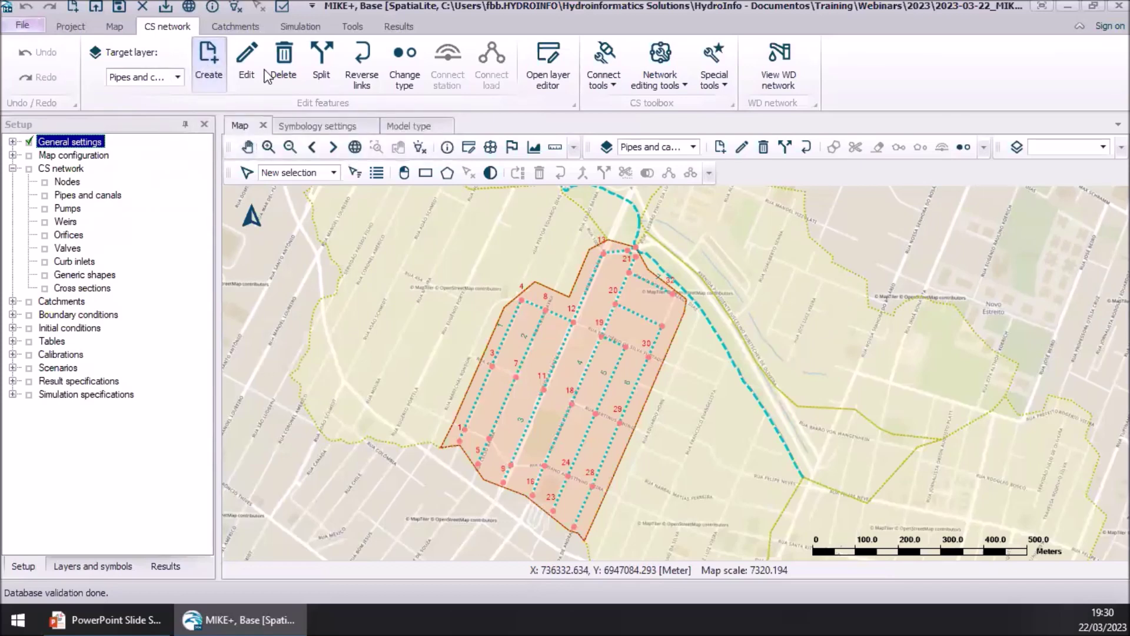
{"action": "left_click", "coordinate": [503, 482]}
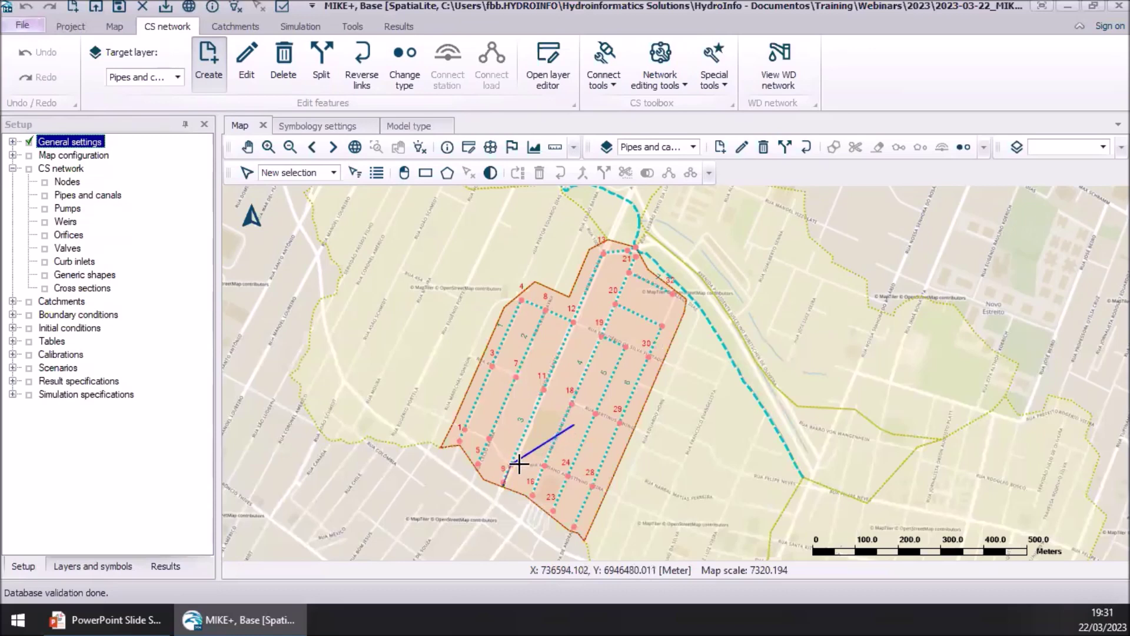
{"action": "left_click", "coordinate": [504, 481]}
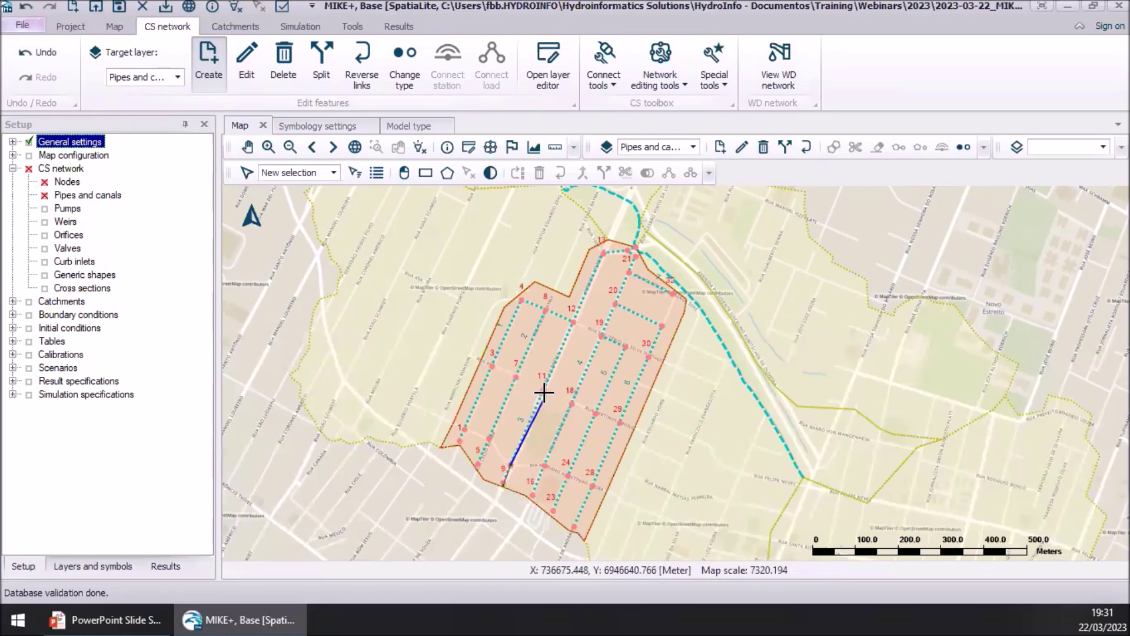
{"action": "left_click", "coordinate": [544, 389]}
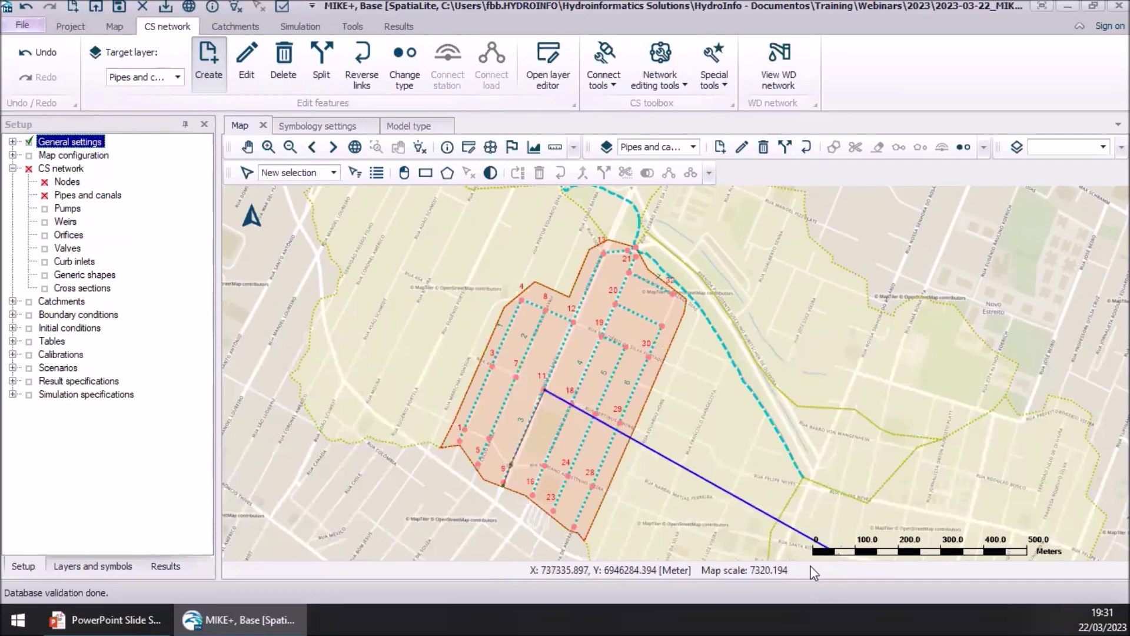
{"action": "left_click", "coordinate": [510, 471]}
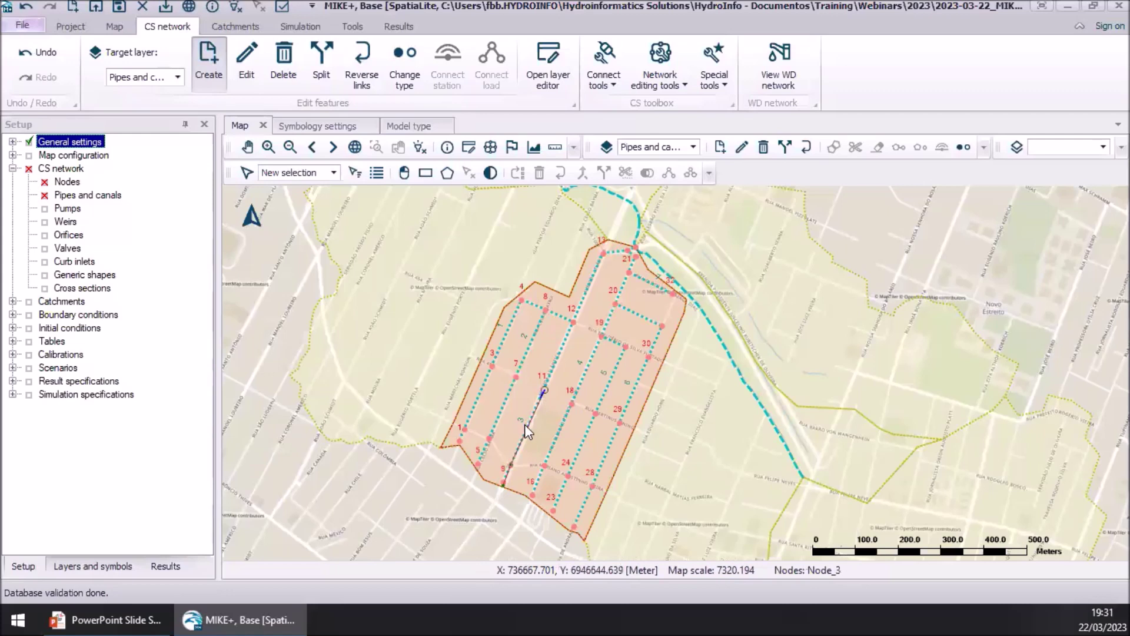
{"action": "left_click", "coordinate": [546, 389]}
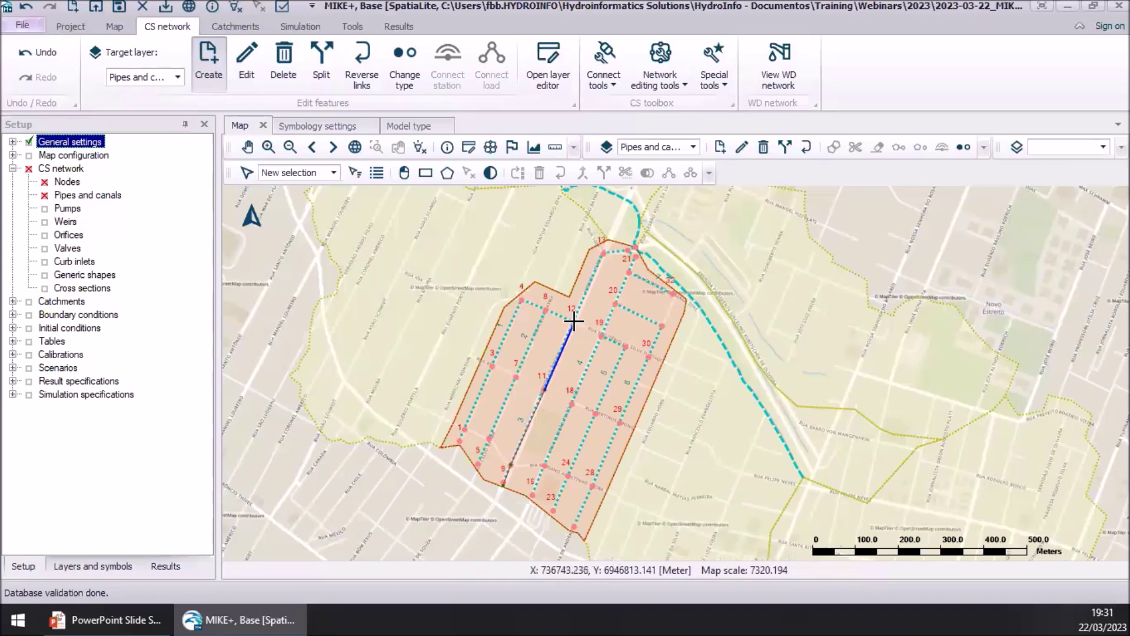
{"action": "left_click", "coordinate": [574, 322]}
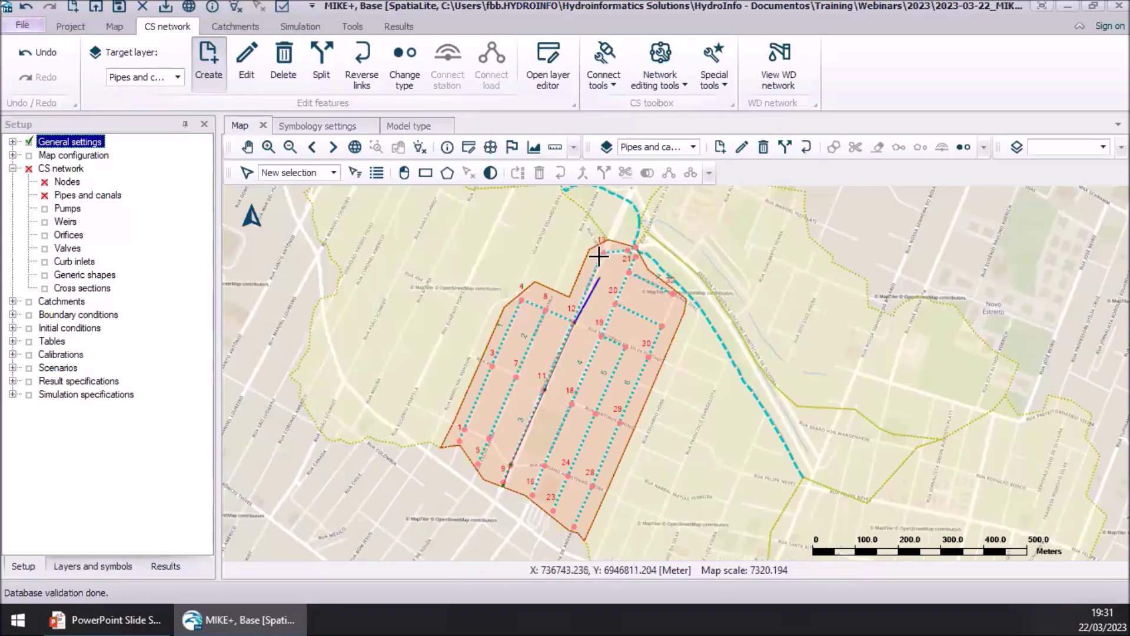
{"action": "left_click", "coordinate": [600, 253]}
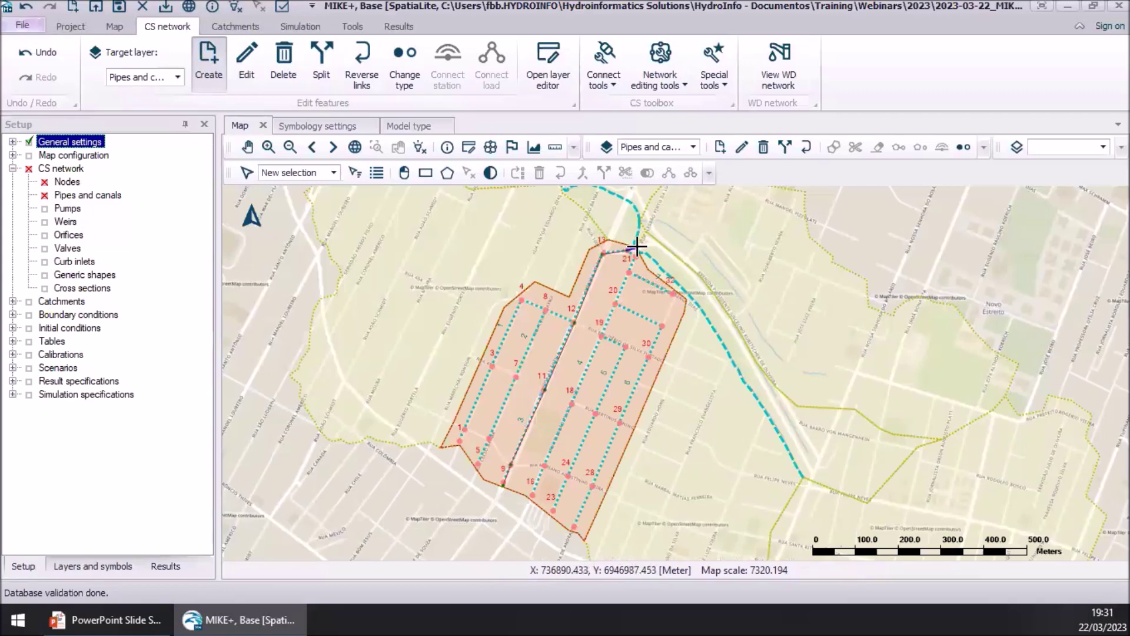
{"action": "double_click", "coordinate": [637, 246]}
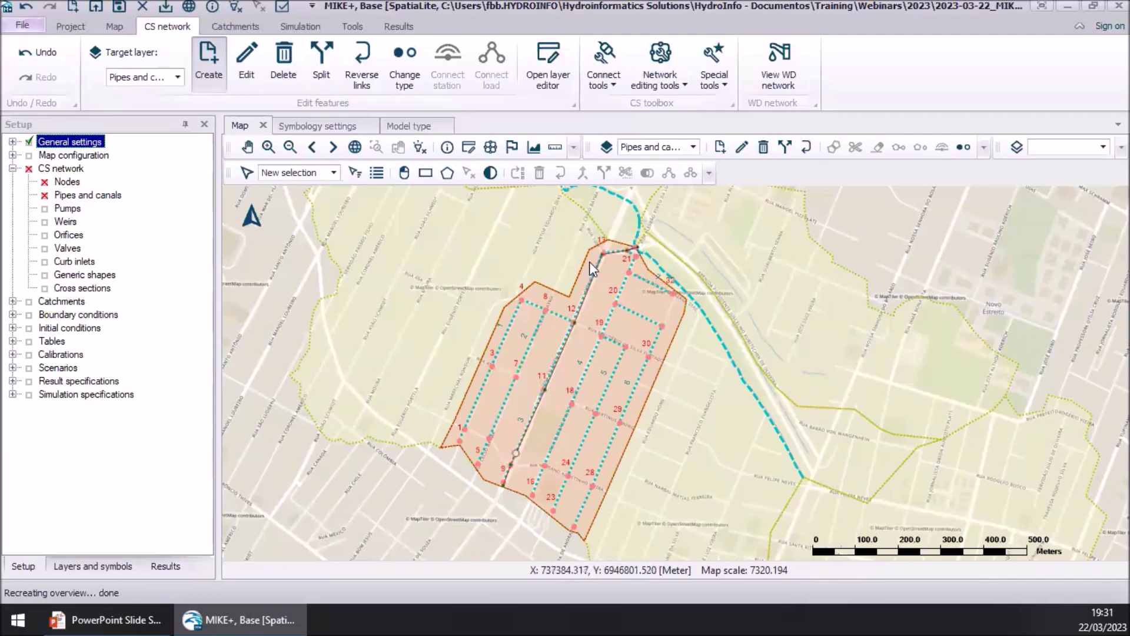
- Open the Pipes and canals editor, dock it beside the map and widen it
{"action": "left_click", "coordinate": [73, 199]}
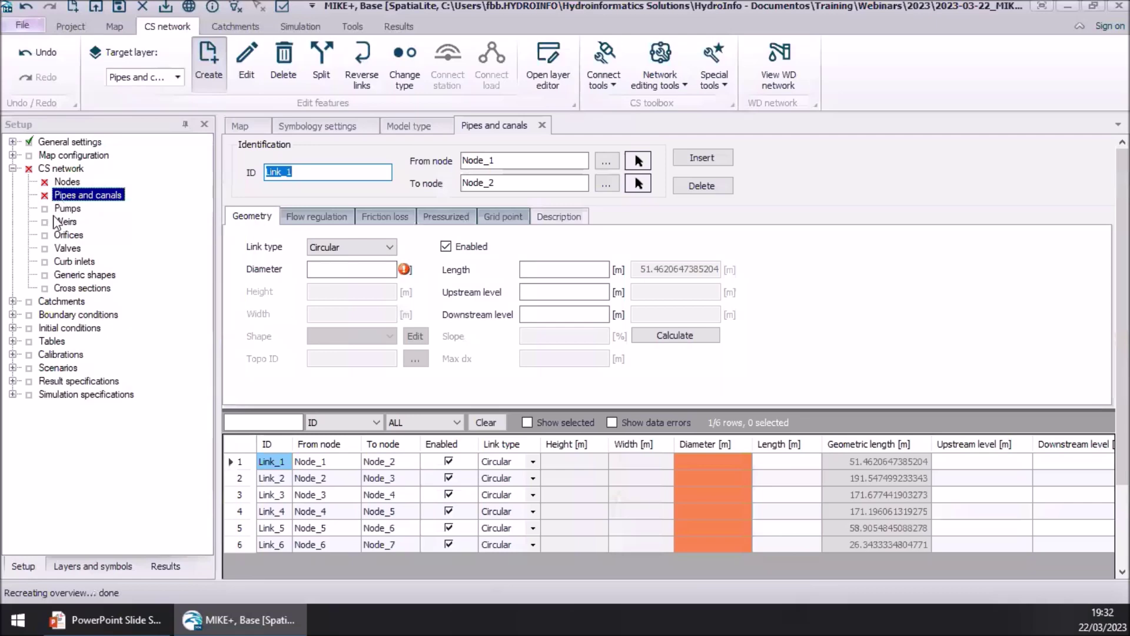
{"action": "left_click_drag", "start_coordinate": [504, 137], "coordinate": [1110, 349]}
{"action": "left_click_drag", "start_coordinate": [1026, 129], "coordinate": [710, 355]}
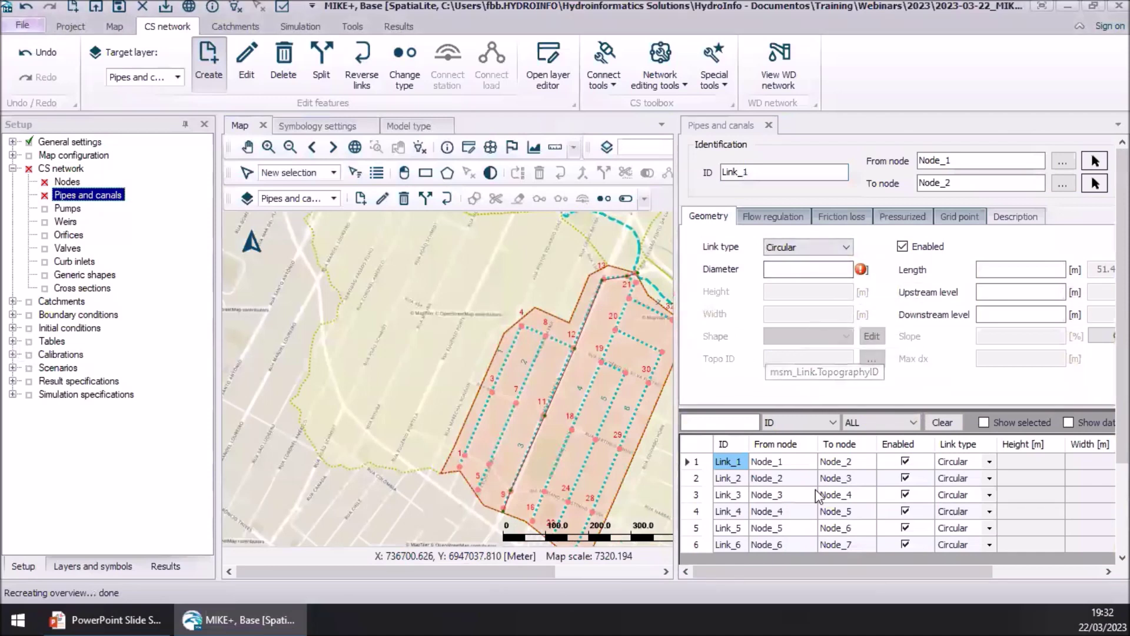
{"action": "left_click_drag", "start_coordinate": [676, 362], "coordinate": [596, 362]}
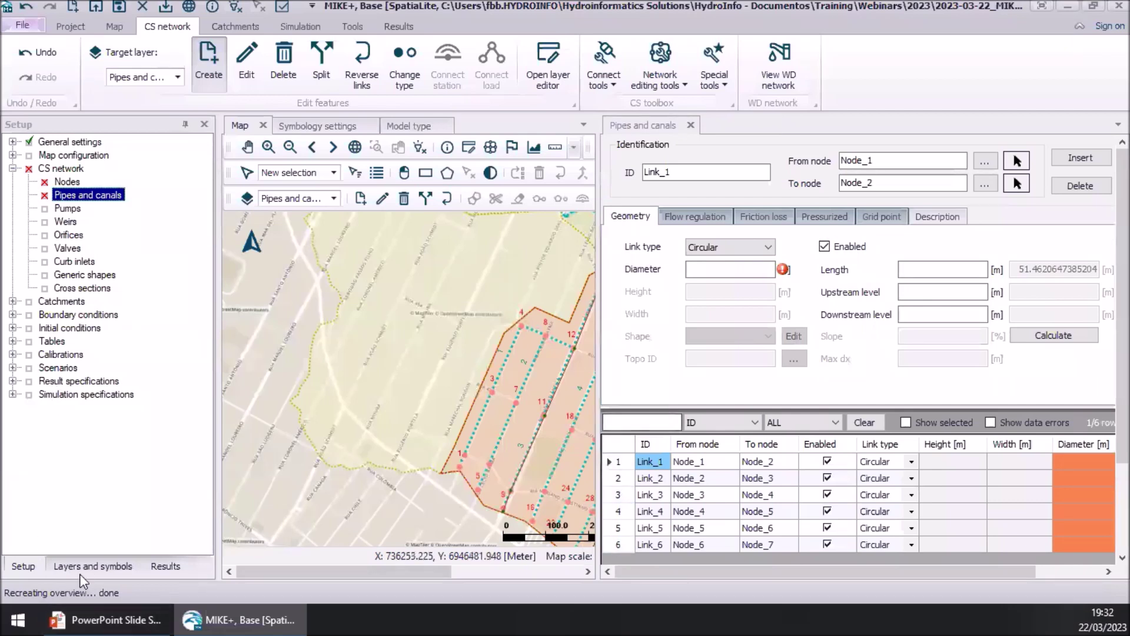
- Hide the River_basin.shp, River.shp, Drainage_area.shp, Pipes.shp and Nodes.shp background layers
{"action": "left_click", "coordinate": [81, 564]}
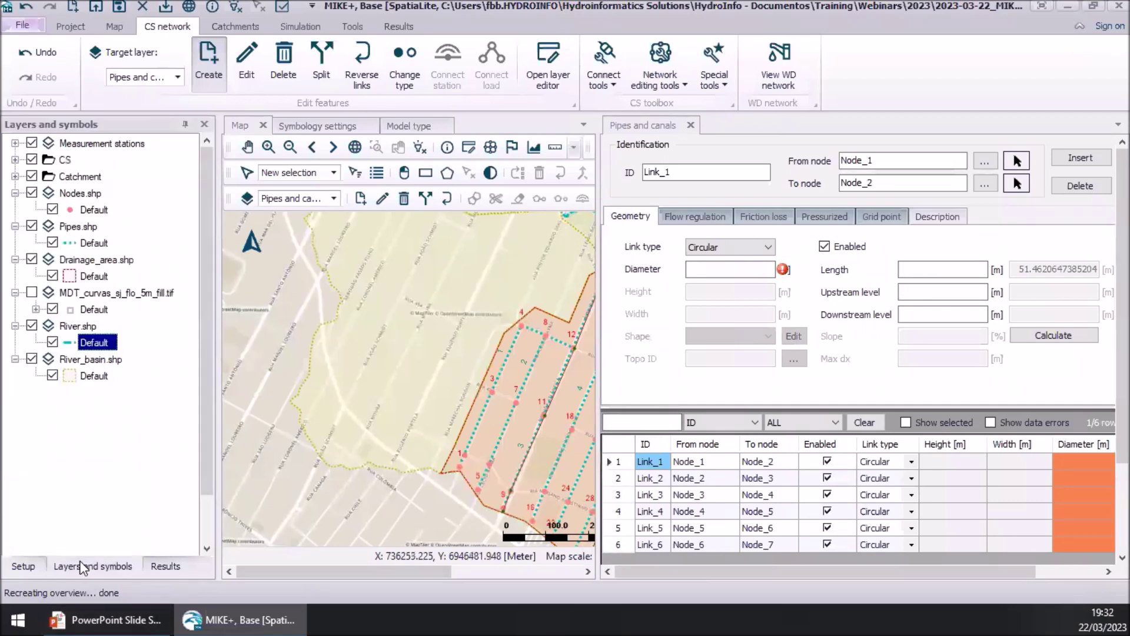
{"action": "left_click", "coordinate": [32, 359]}
{"action": "left_click", "coordinate": [32, 325]}
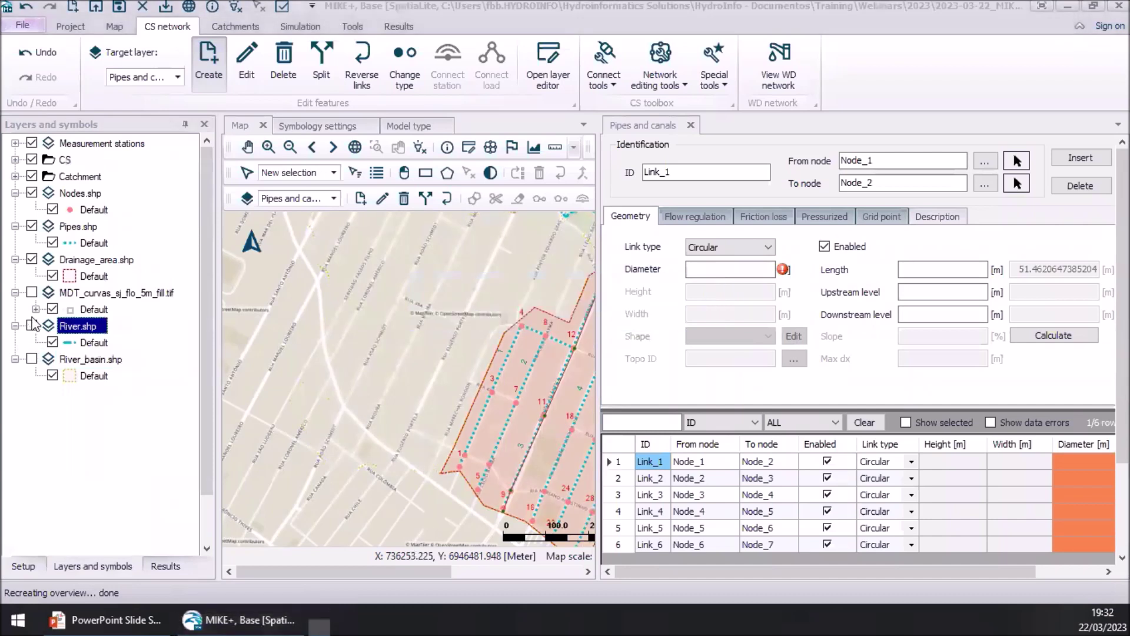
{"action": "left_click", "coordinate": [32, 259]}
{"action": "left_click", "coordinate": [32, 227]}
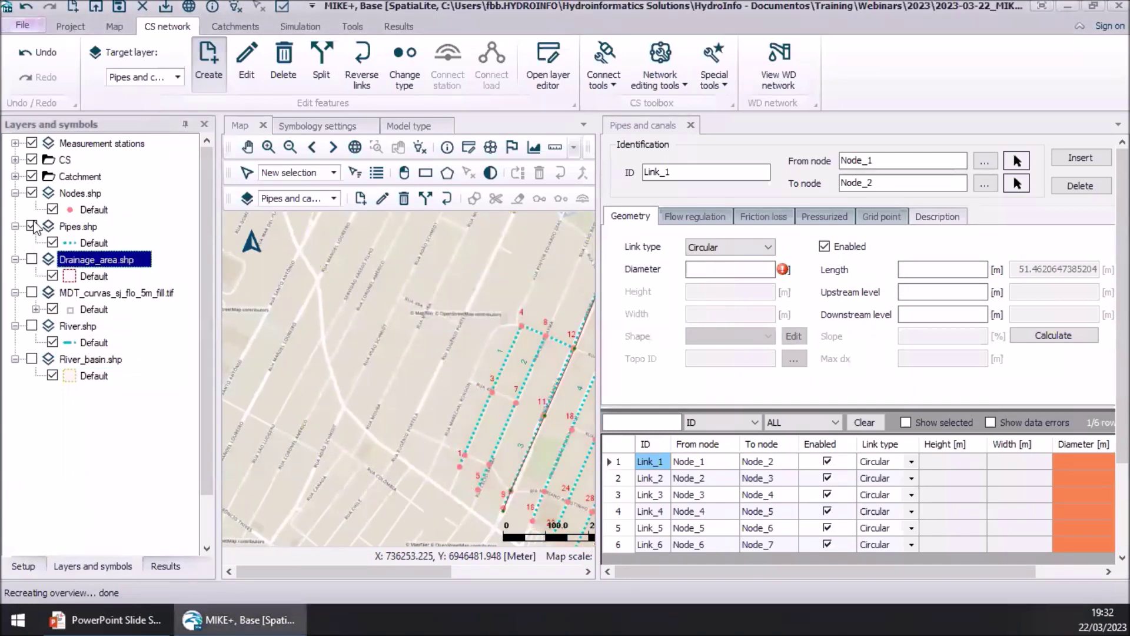
{"action": "left_click", "coordinate": [32, 193]}
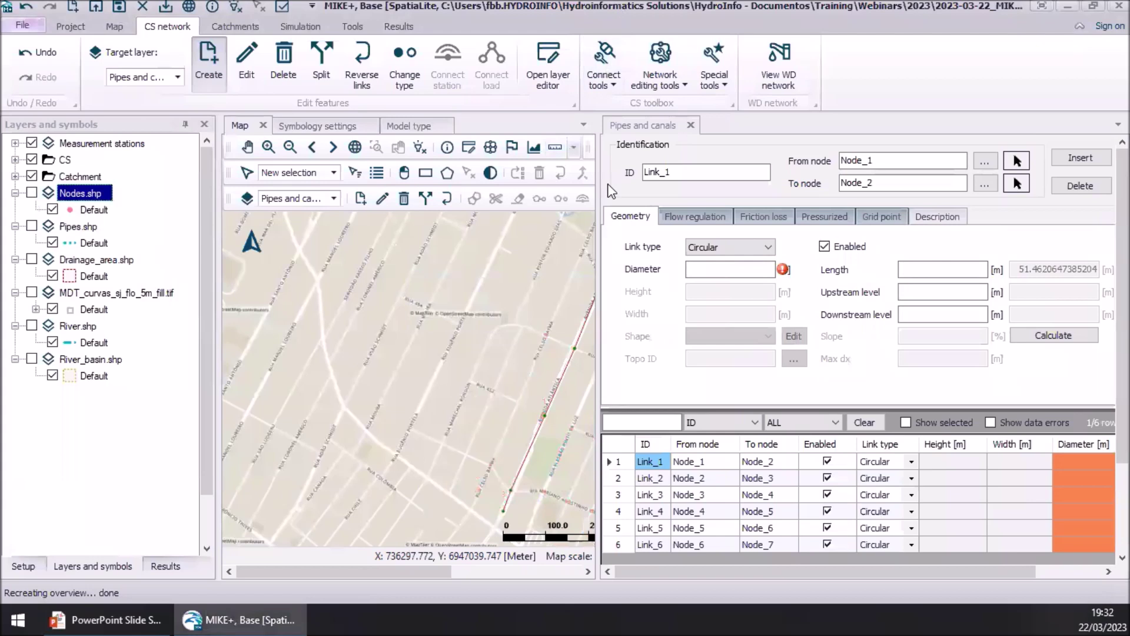
- Expand the CS Nodes layer's symbol classes and dock the Pipes and canals editor back with the other document tabs
{"action": "left_click", "coordinate": [15, 160]}
{"action": "left_click", "coordinate": [57, 176]}
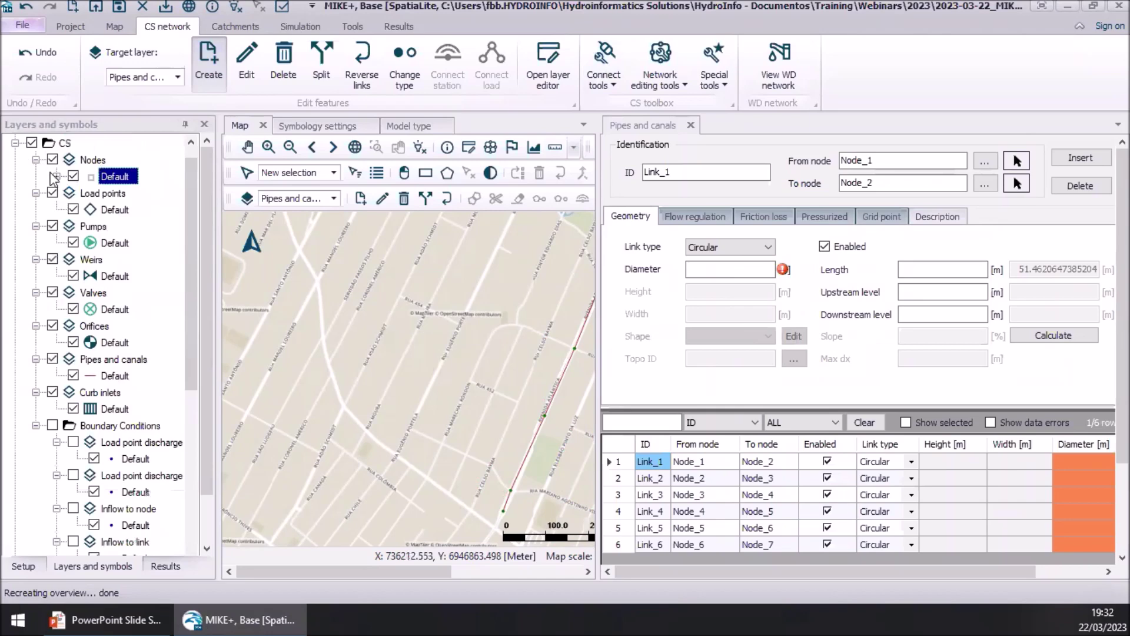
{"action": "left_click", "coordinate": [56, 177]}
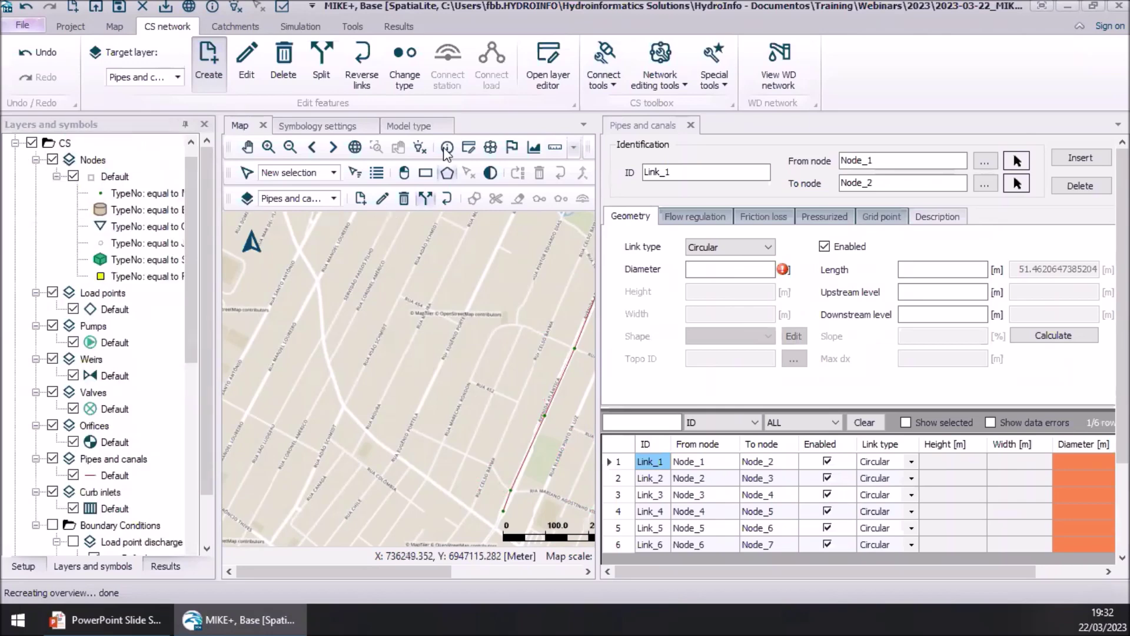
{"action": "left_click", "coordinate": [331, 129]}
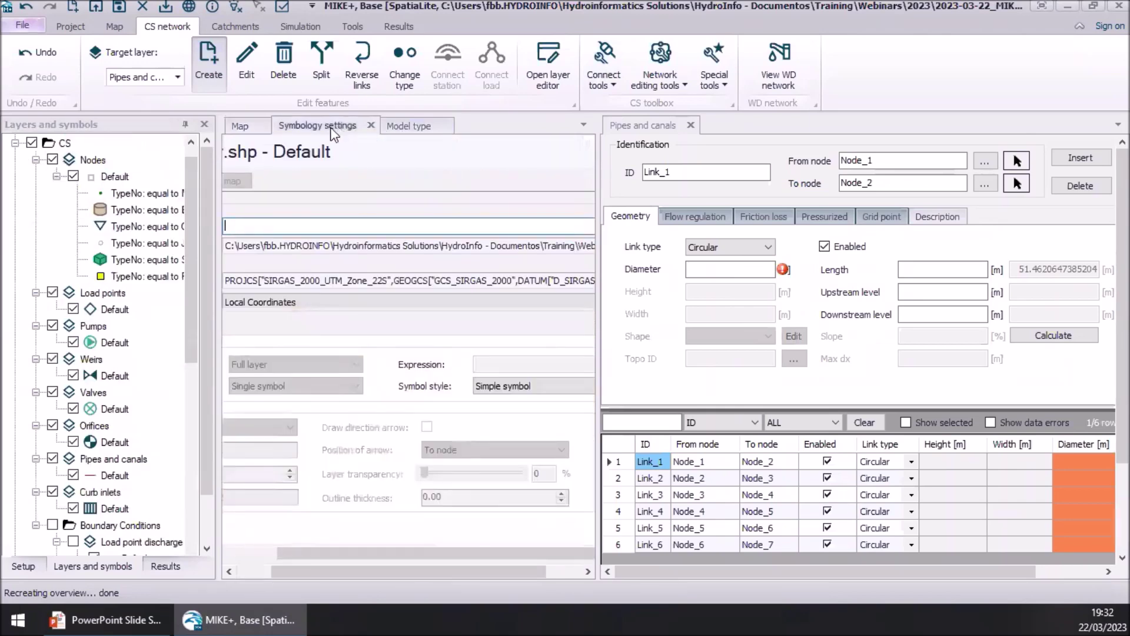
{"action": "left_click", "coordinate": [121, 194]}
{"action": "left_click_drag", "start_coordinate": [687, 125], "coordinate": [479, 130]}
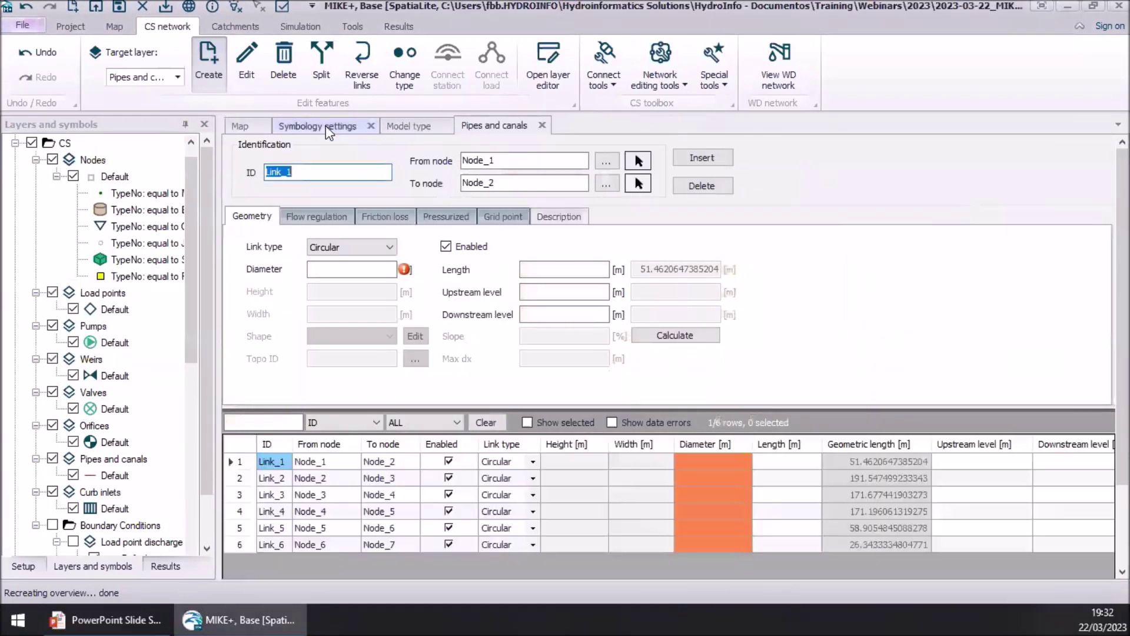
- Set the point size to 12 in the symbology of the CS Nodes layer
{"action": "left_click", "coordinate": [326, 126]}
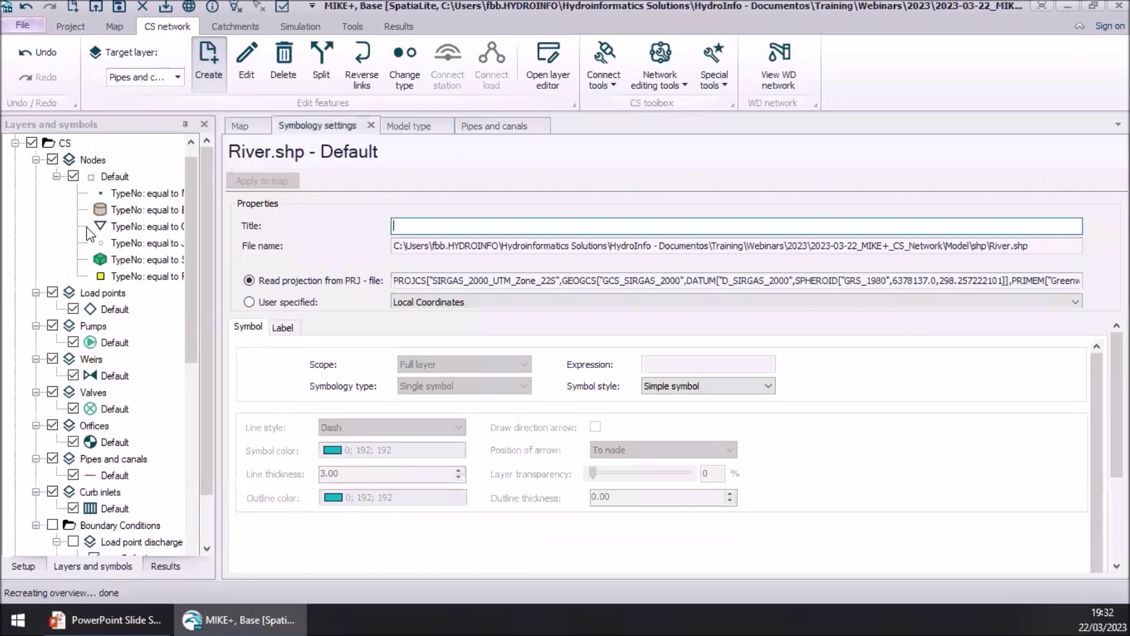
{"action": "left_click", "coordinate": [114, 176]}
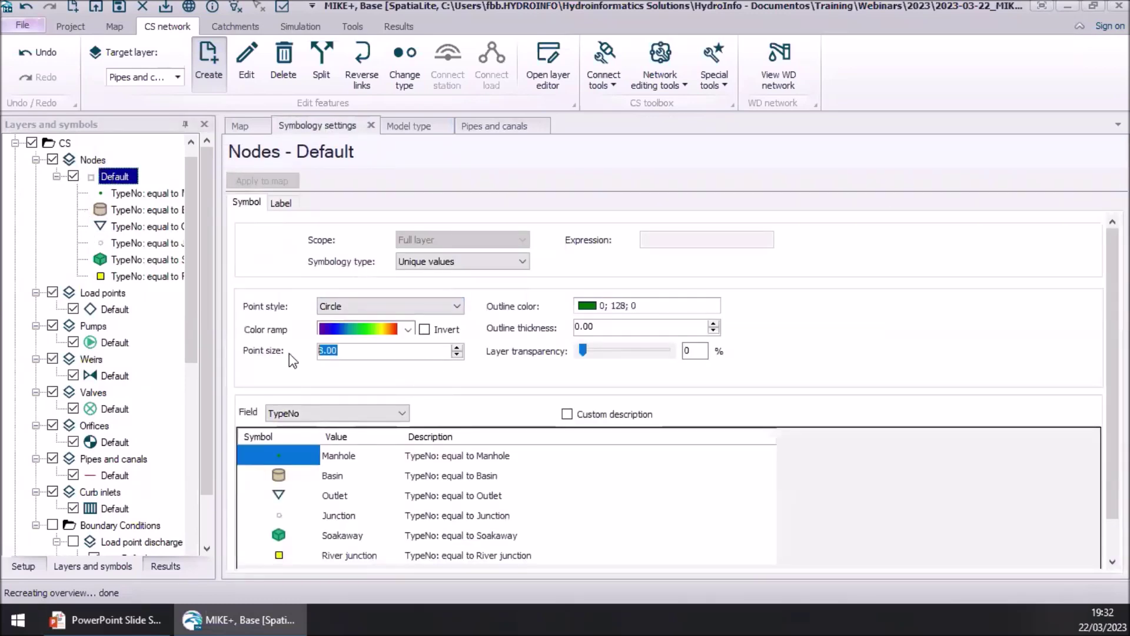
{"action": "type", "text": "12"}
- Make the CS Nodes labels visible with the MUID field, font size 8 and green font color 0; 128; 0
{"action": "left_click", "coordinate": [280, 204]}
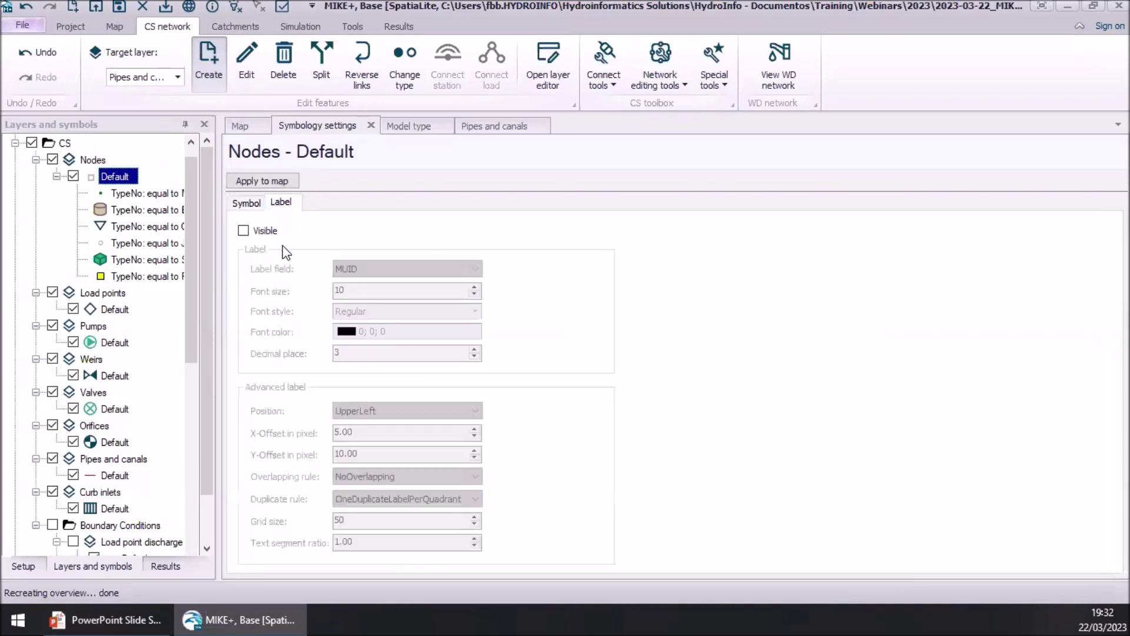
{"action": "left_click", "coordinate": [252, 231]}
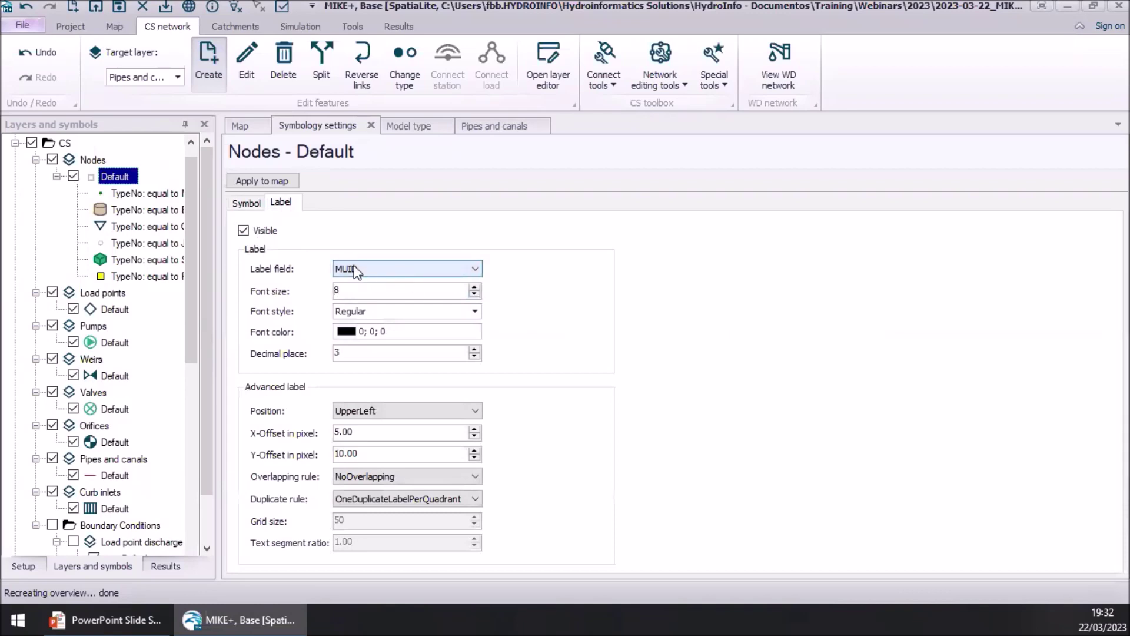
{"action": "left_click", "coordinate": [451, 335]}
{"action": "left_click", "coordinate": [422, 445]}
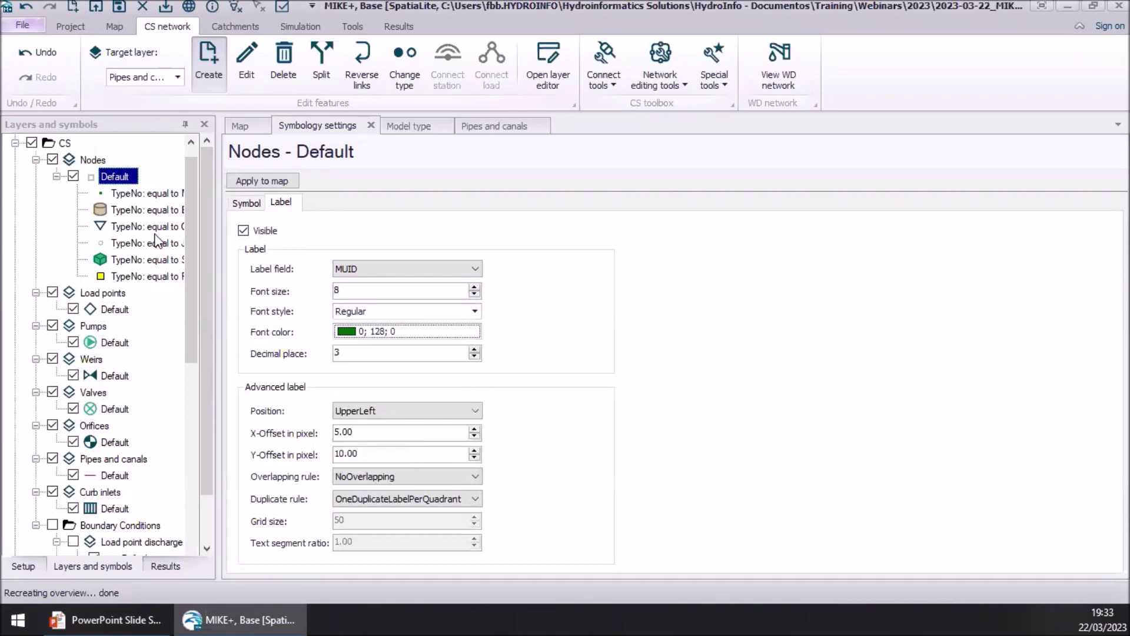
- Inspect the Basin type's symbol in the Nodes symbology and cancel the symbol change
{"action": "left_click", "coordinate": [246, 204]}
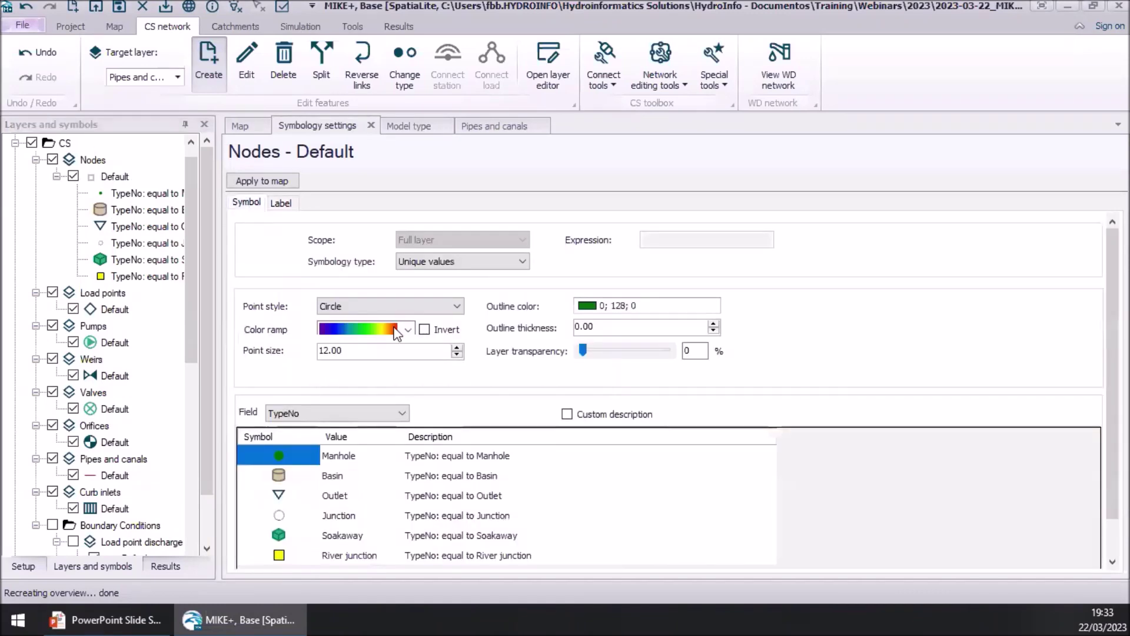
{"action": "scroll", "coordinate": [299, 447], "scroll_direction": "down", "scroll_amount": 1}
{"action": "double_click", "coordinate": [299, 455]}
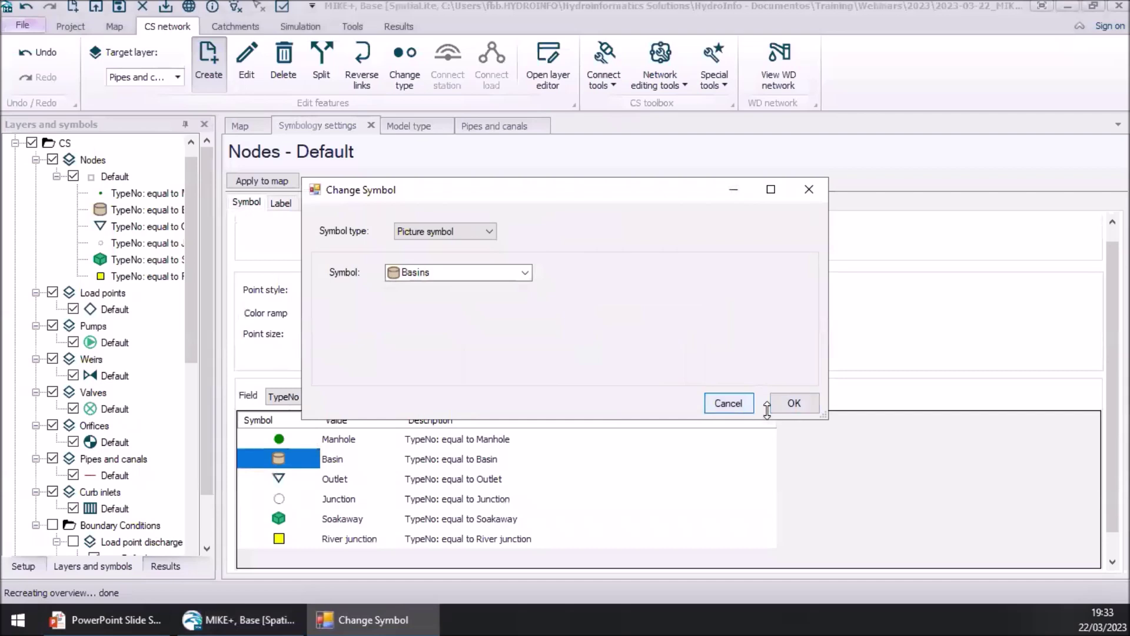
{"action": "key", "text": "Escape"}
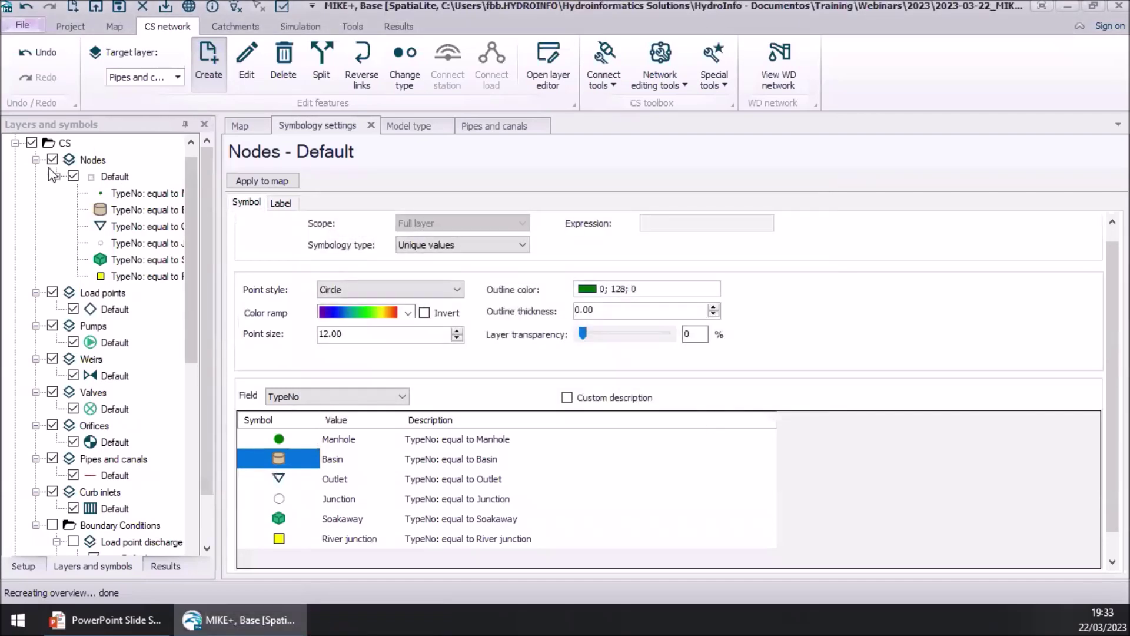
- Set the line thickness to 2 in the symbology of the CS Pipes and canals layer and make its labels visible
{"action": "left_click", "coordinate": [56, 177]}
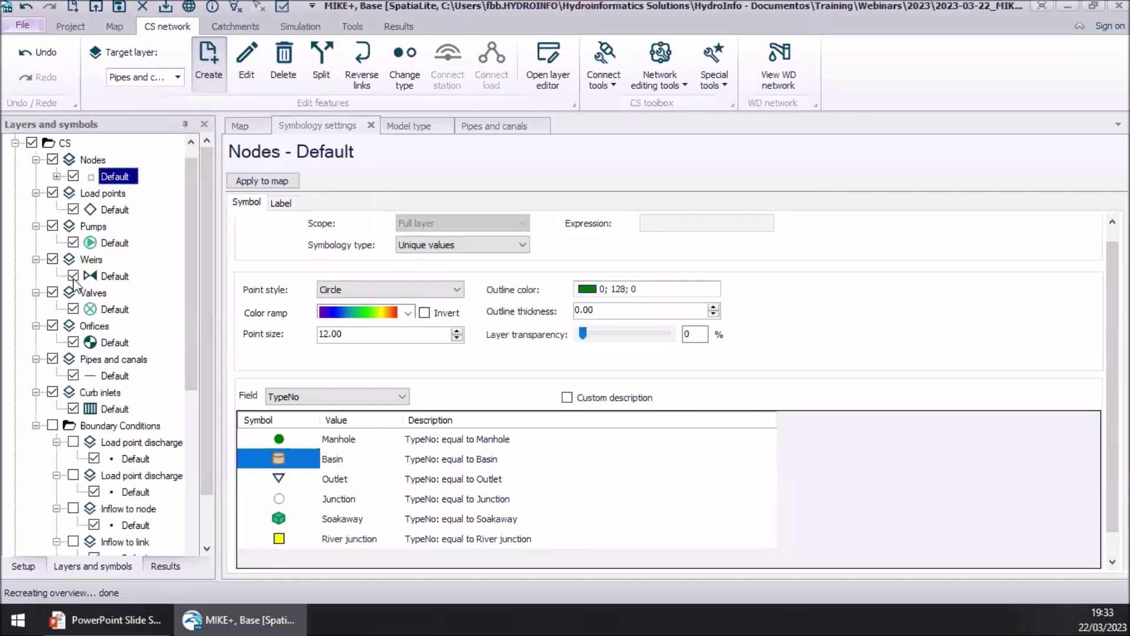
{"action": "left_click", "coordinate": [104, 376]}
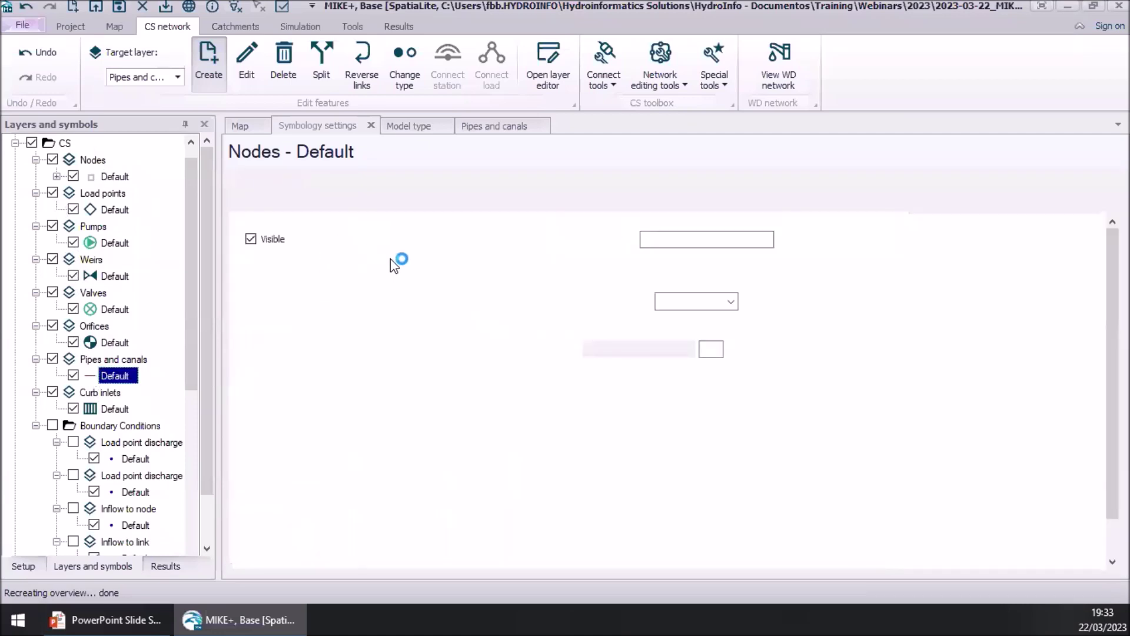
{"action": "left_click", "coordinate": [456, 345]}
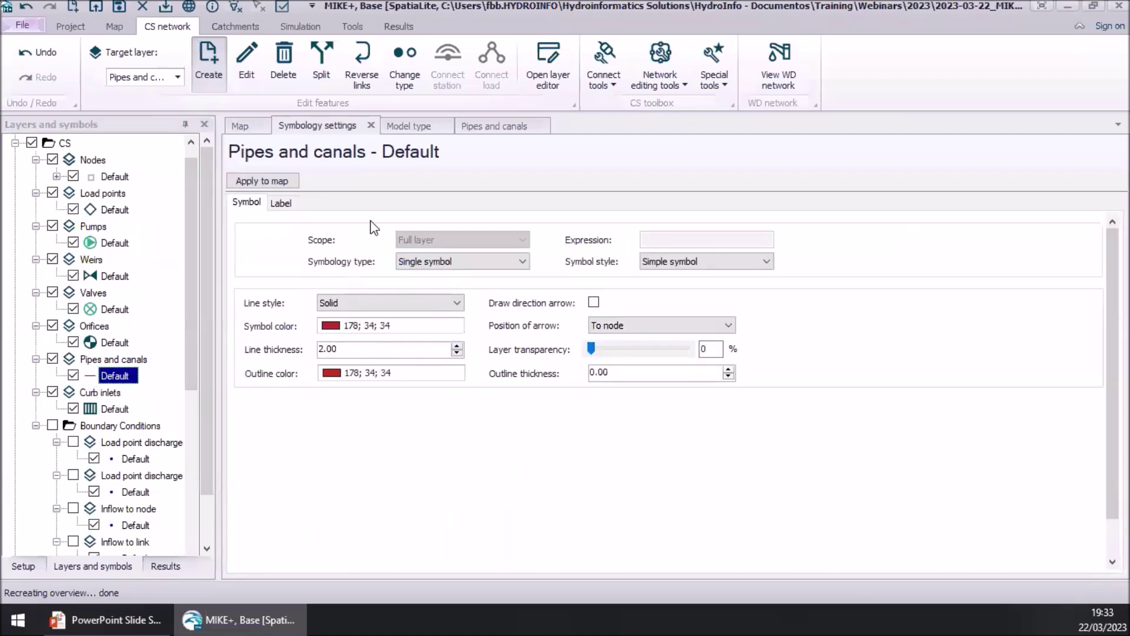
{"action": "left_click", "coordinate": [281, 203]}
{"action": "left_click", "coordinate": [266, 232]}
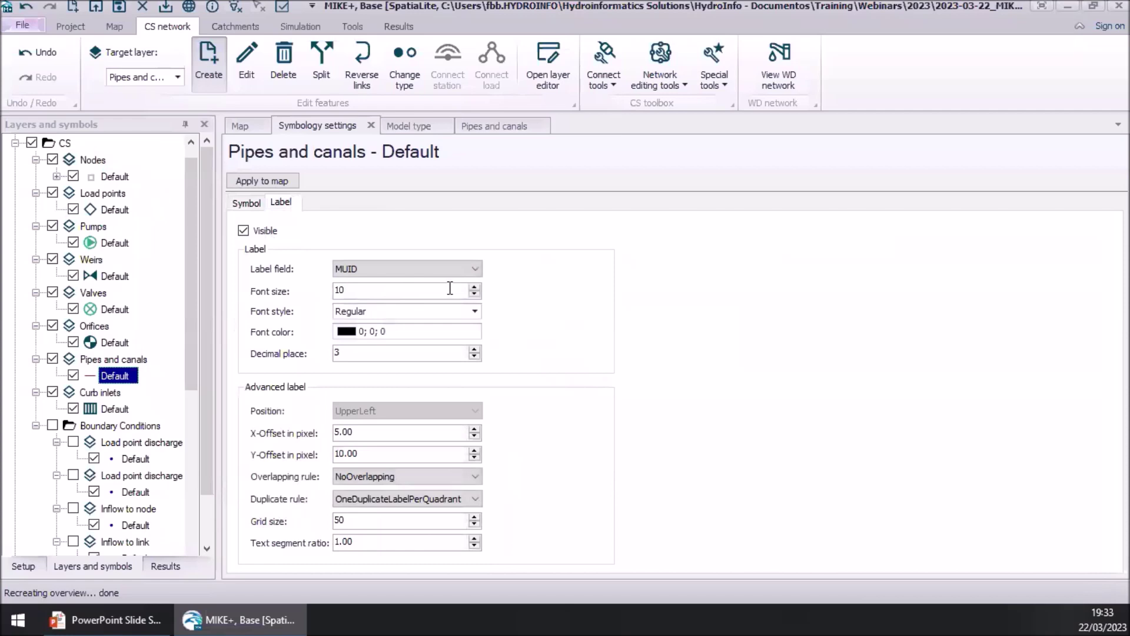
- Set the Pipes and canals label font size to 8 and font color to 128; 0; 0, and apply the symbology to the map
{"action": "double_click", "coordinate": [474, 295]}
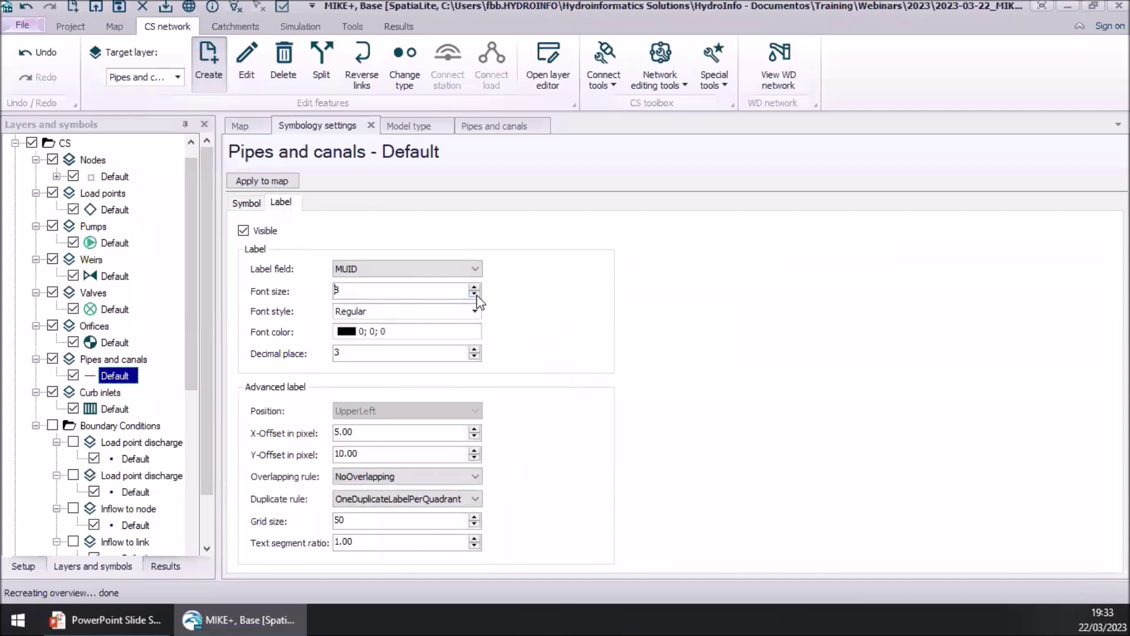
{"action": "left_click", "coordinate": [385, 327]}
{"action": "left_click", "coordinate": [363, 442]}
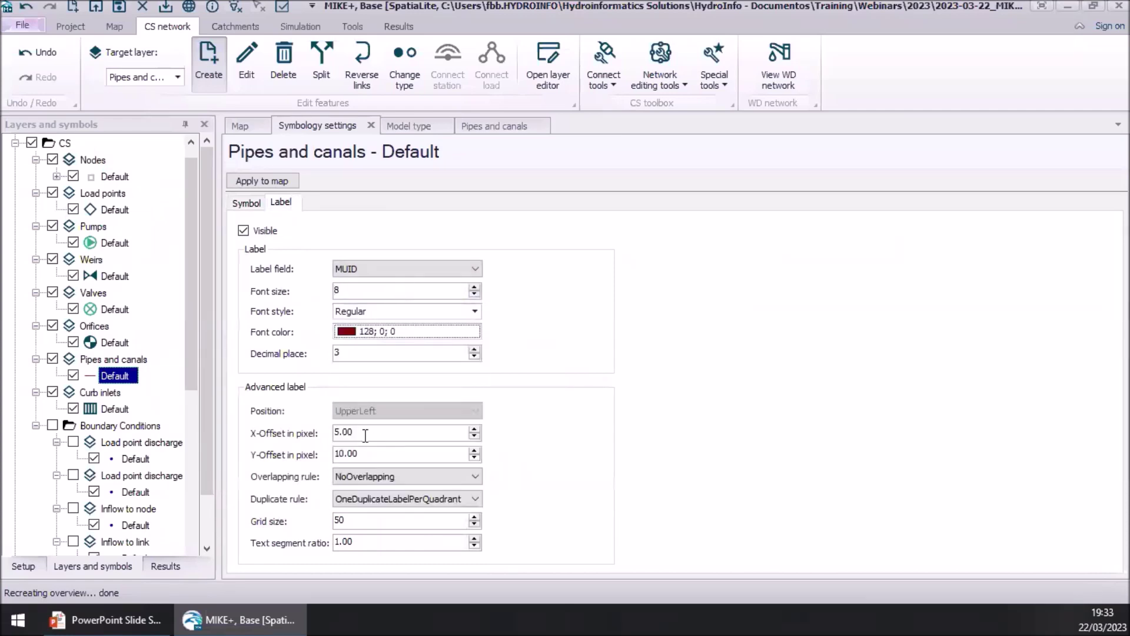
{"action": "left_click", "coordinate": [264, 181]}
{"action": "left_click", "coordinate": [241, 124]}
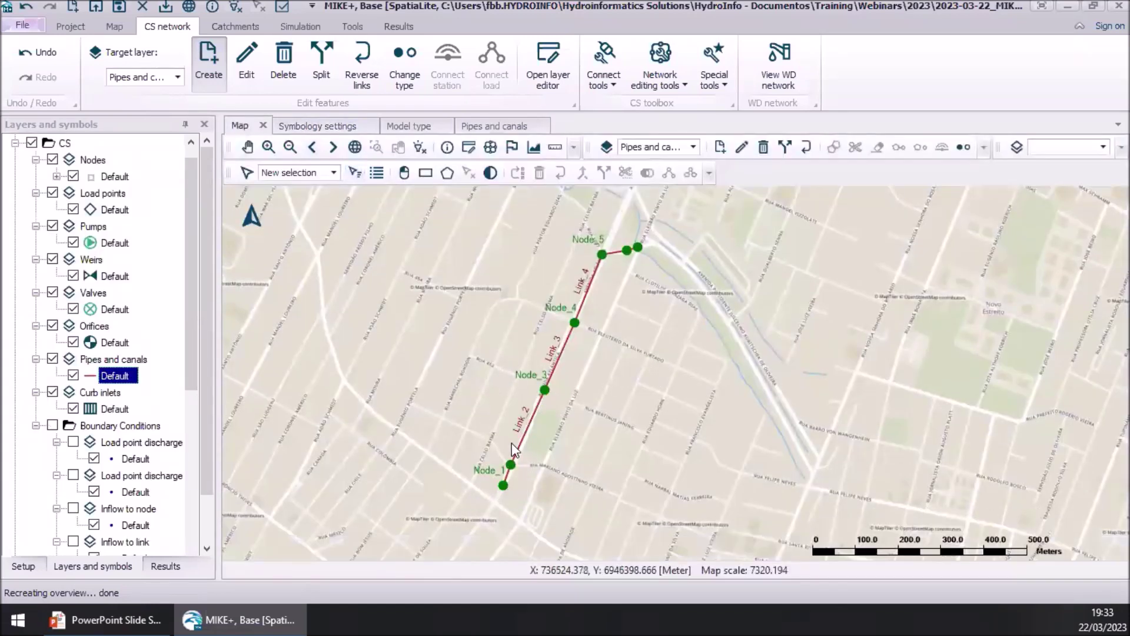
{"action": "scroll", "coordinate": [497, 504], "scroll_direction": "up", "scroll_amount": 2}
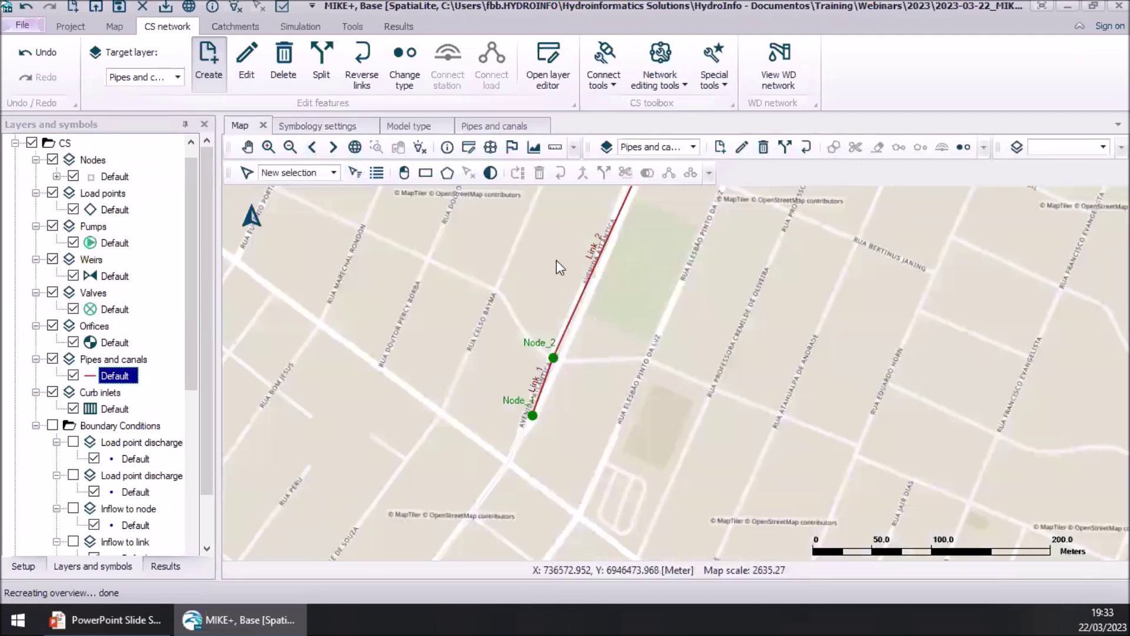
- Dock the Pipes and canals editor beside the map and show the map at full extent
{"action": "left_click", "coordinate": [23, 567]}
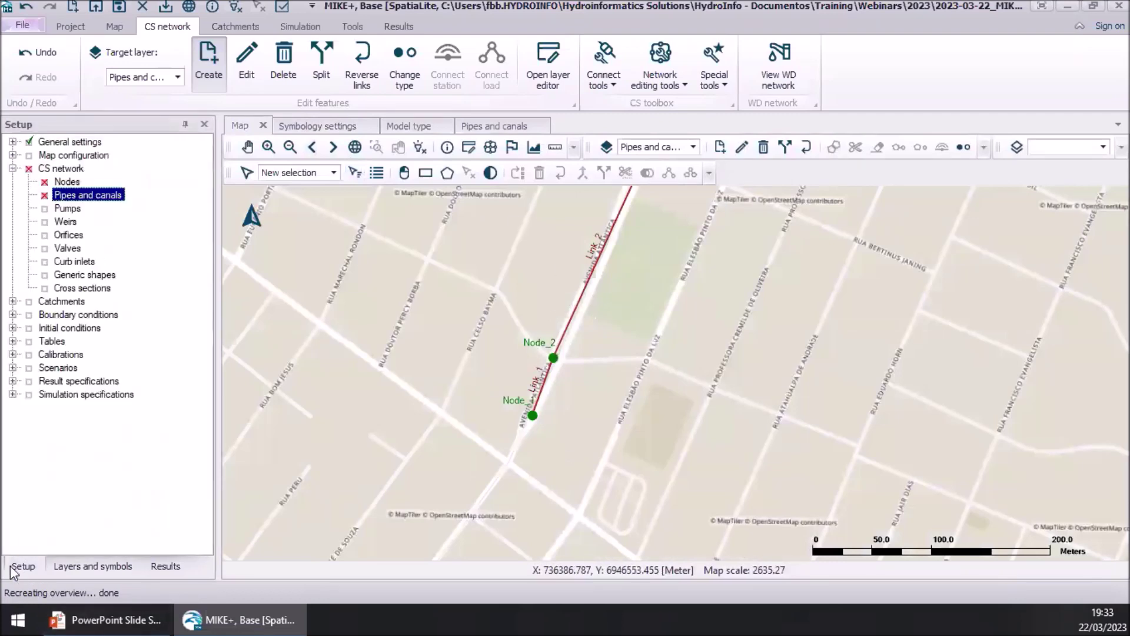
{"action": "left_click_drag", "start_coordinate": [465, 118], "coordinate": [711, 351]}
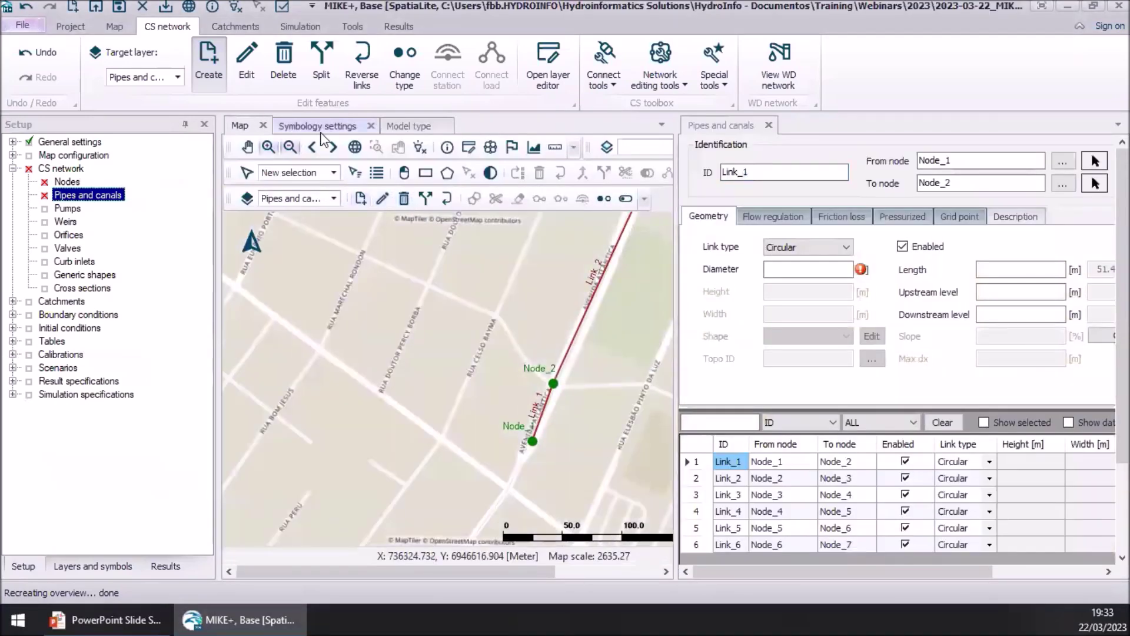
{"action": "left_click", "coordinate": [355, 148]}
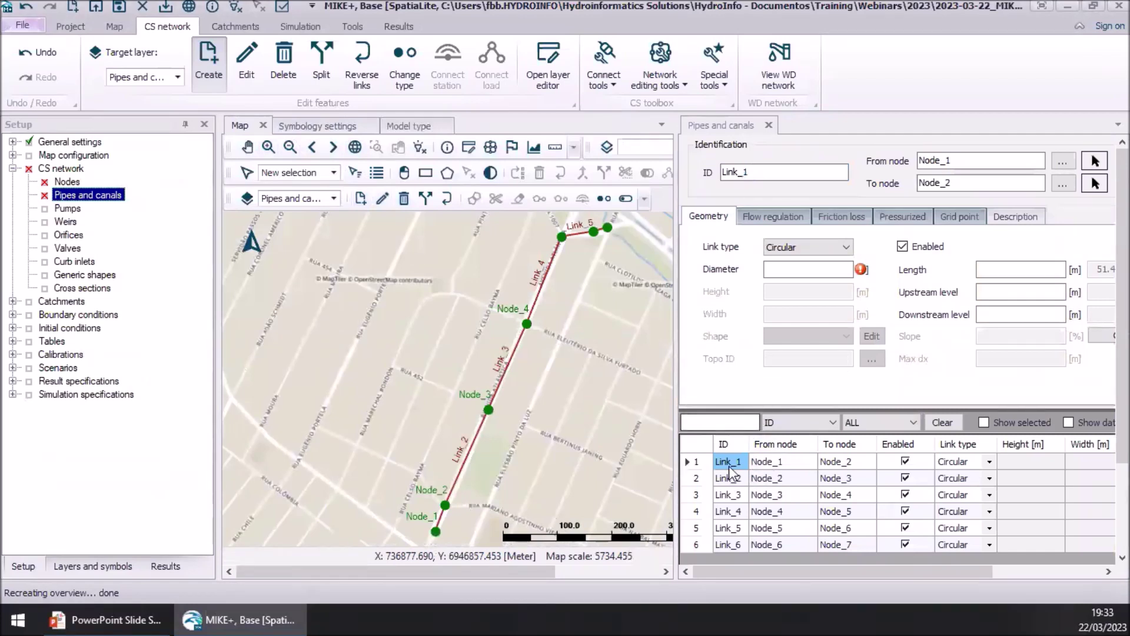
- Select different link rows in the Pipes and canals table to locate the corresponding pipes on the map
{"action": "scroll", "coordinate": [692, 471], "scroll_direction": "down", "scroll_amount": 2}
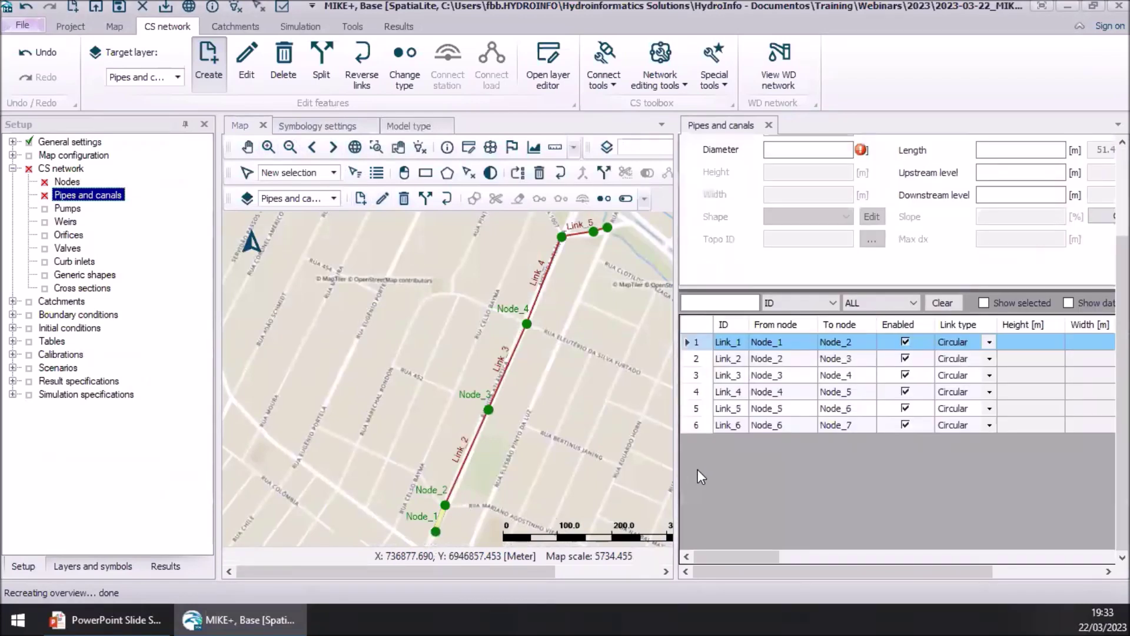
{"action": "left_click", "coordinate": [697, 359]}
{"action": "left_click", "coordinate": [697, 376]}
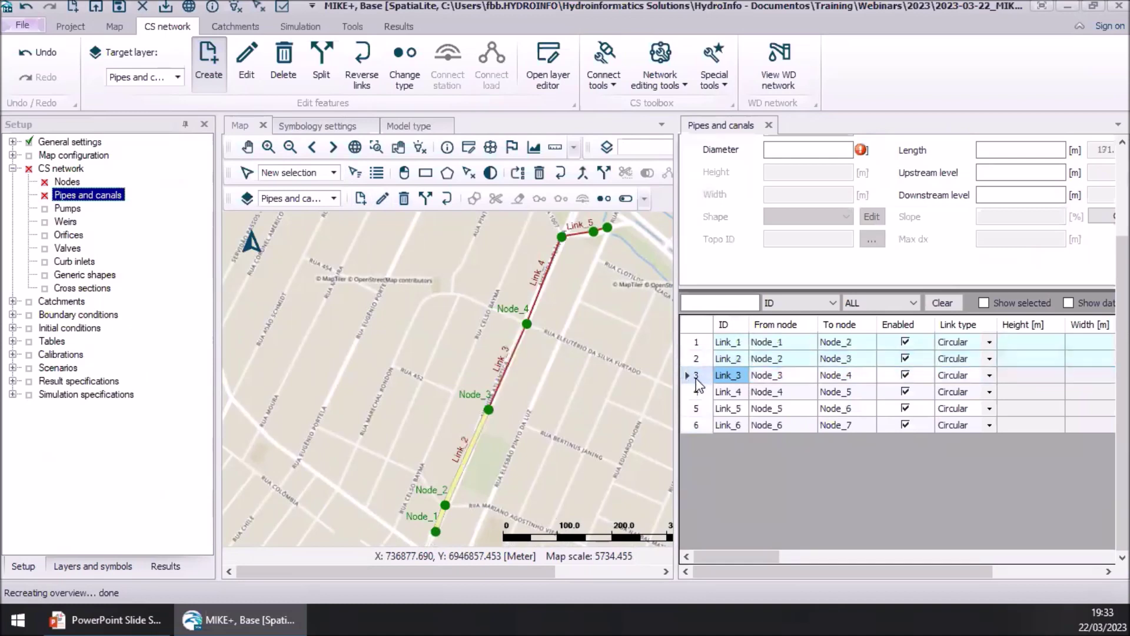
{"action": "key", "text": "Up"}
{"action": "key", "text": "Up"}
{"action": "left_click", "coordinate": [695, 393]}
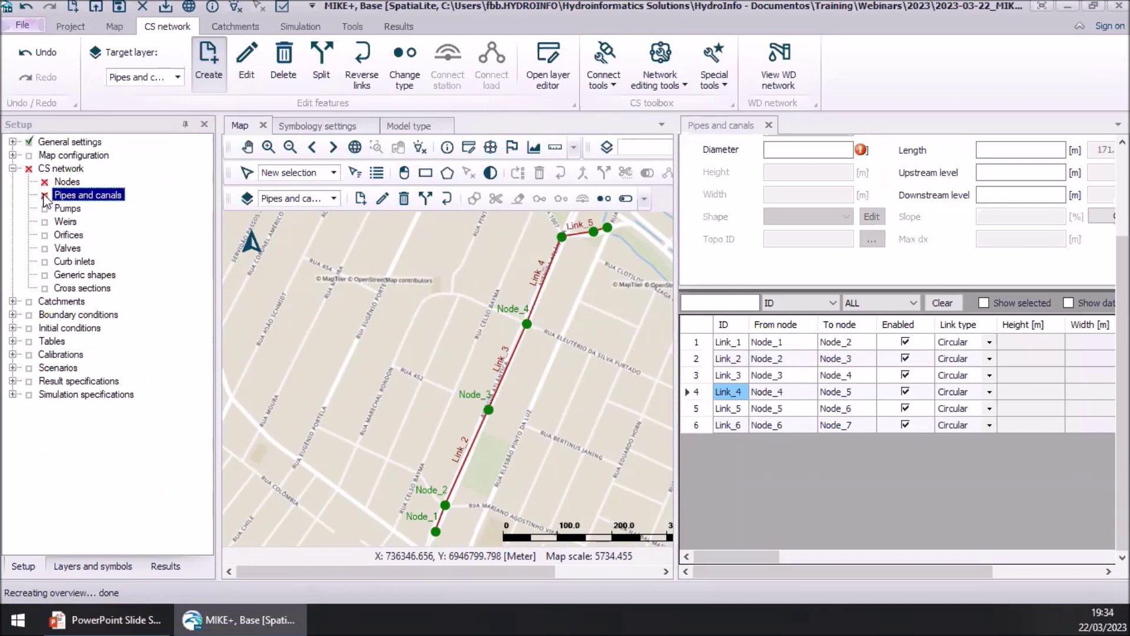
- Dock the Pipes and canals editor back with the other document tabs and bring its full attribute table into view
{"action": "left_click_drag", "start_coordinate": [666, 233], "coordinate": [637, 239]}
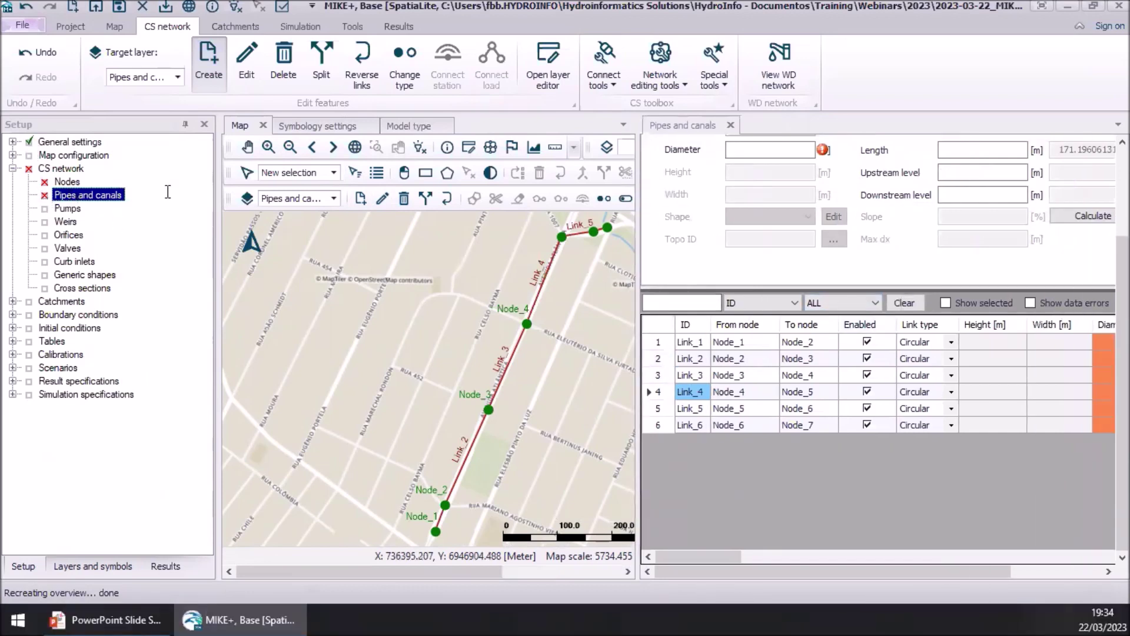
{"action": "left_click_drag", "start_coordinate": [700, 125], "coordinate": [461, 121]}
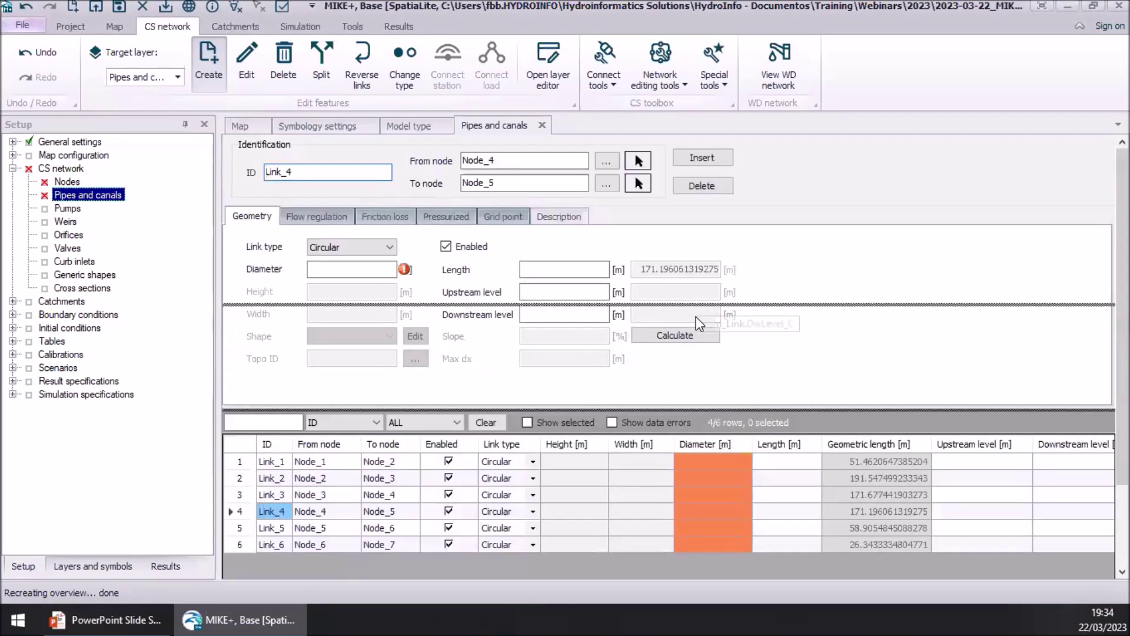
{"action": "left_click_drag", "start_coordinate": [693, 316], "coordinate": [695, 372]}
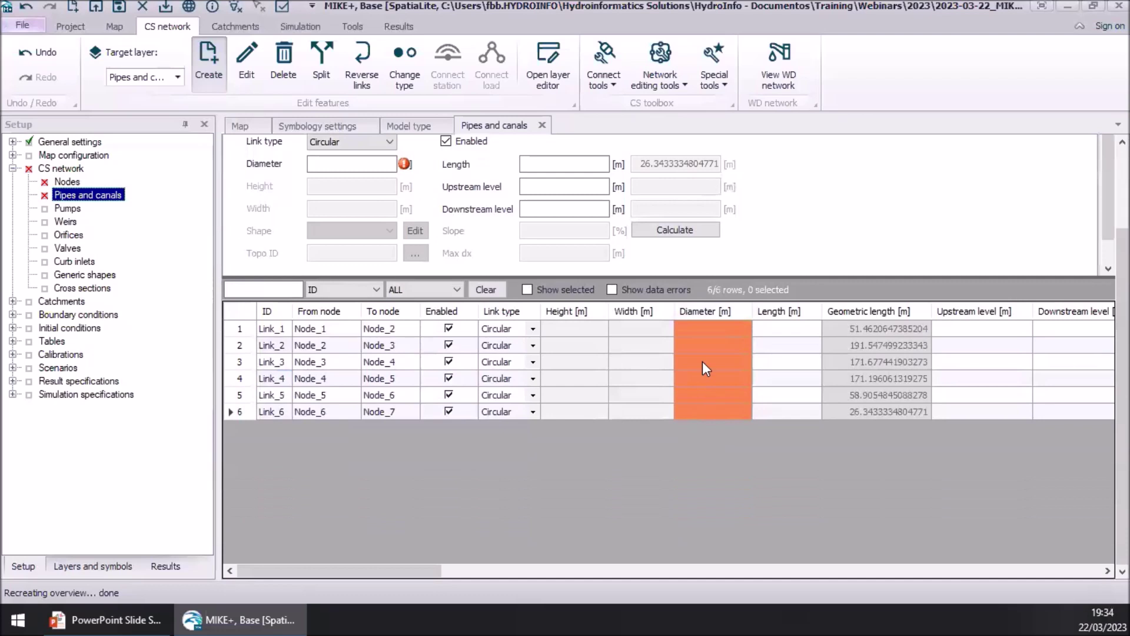
- Set the diameters of Link_1 and Link_2 to 0.3 m individually in the pipe table
{"action": "left_click", "coordinate": [708, 325]}
{"action": "type", "text": "0.3"}
{"action": "key", "text": "Return"}
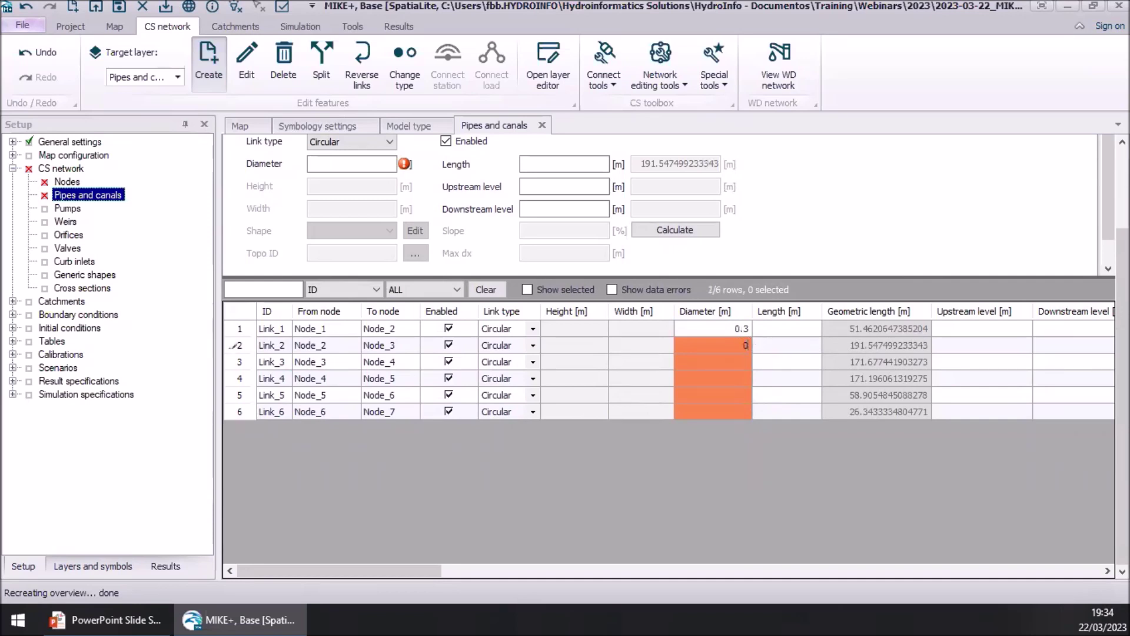
{"action": "key", "text": "Return"}
- Sort the pipe table by ID and set the diameter of all pipes to 0.3 m with the Field calculator
{"action": "left_click", "coordinate": [716, 313]}
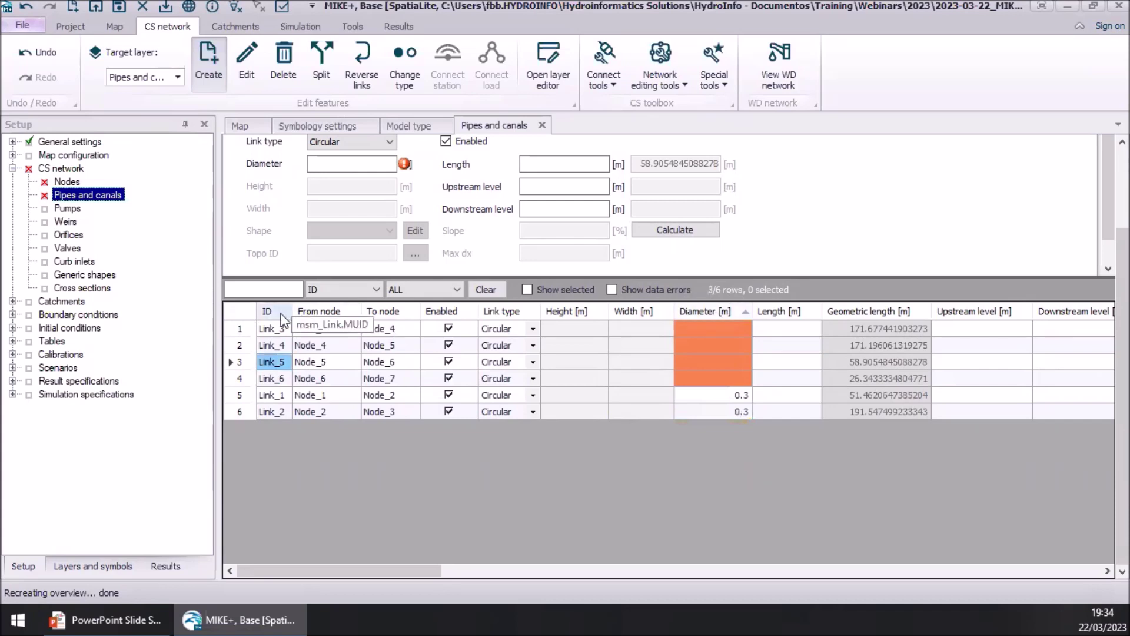
{"action": "left_click", "coordinate": [269, 311]}
{"action": "right_click", "coordinate": [705, 314]}
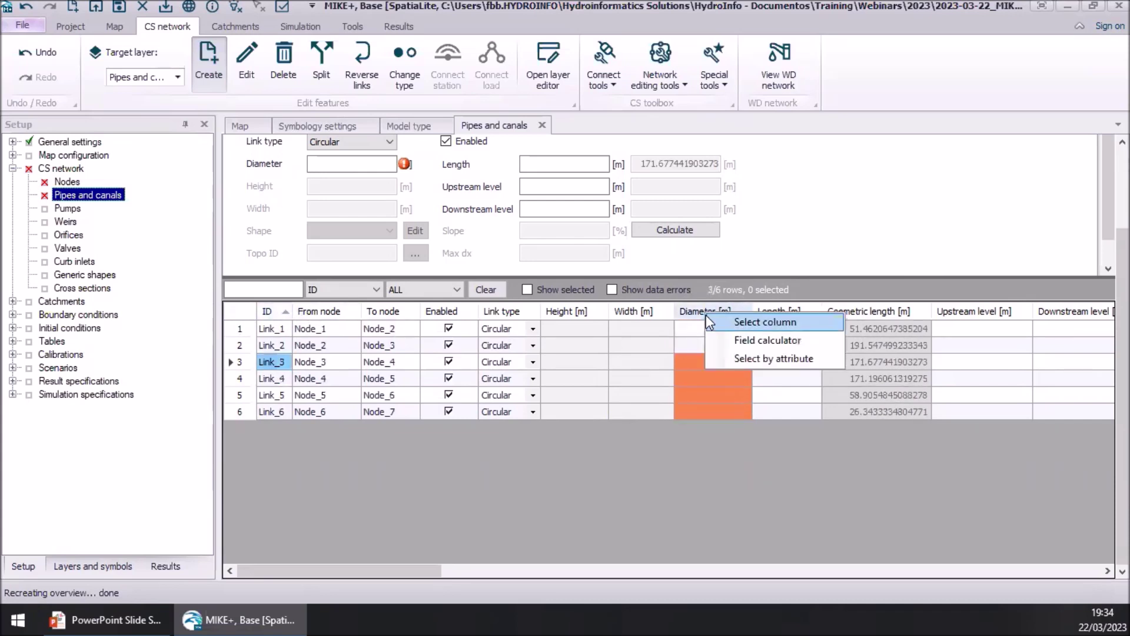
{"action": "left_click", "coordinate": [726, 337]}
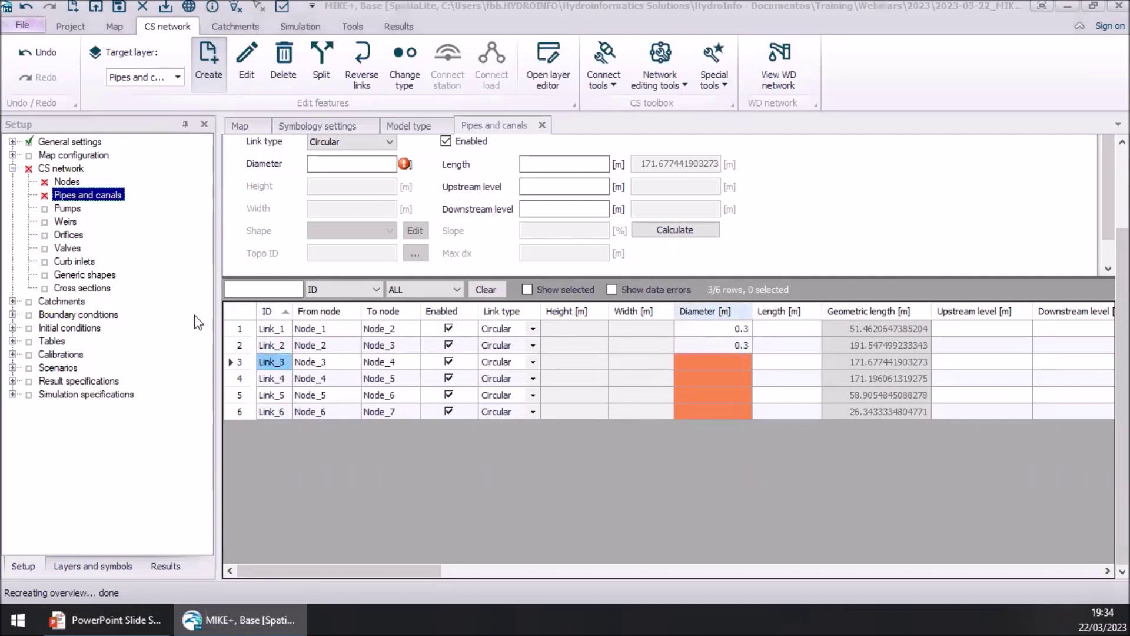
{"action": "right_click", "coordinate": [717, 312]}
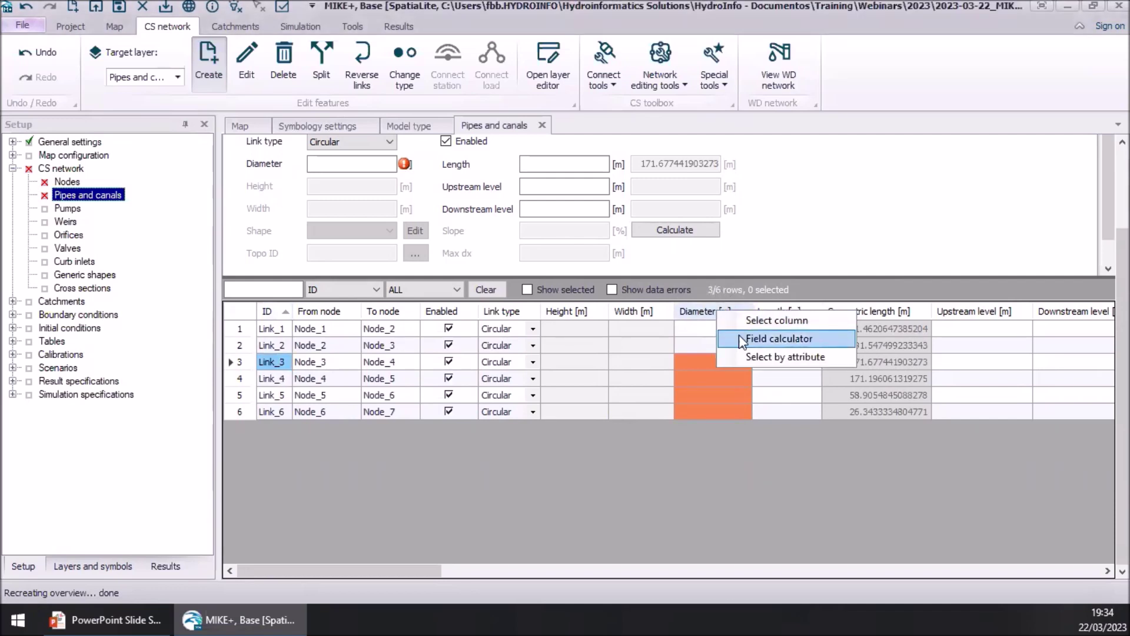
{"action": "left_click", "coordinate": [740, 338]}
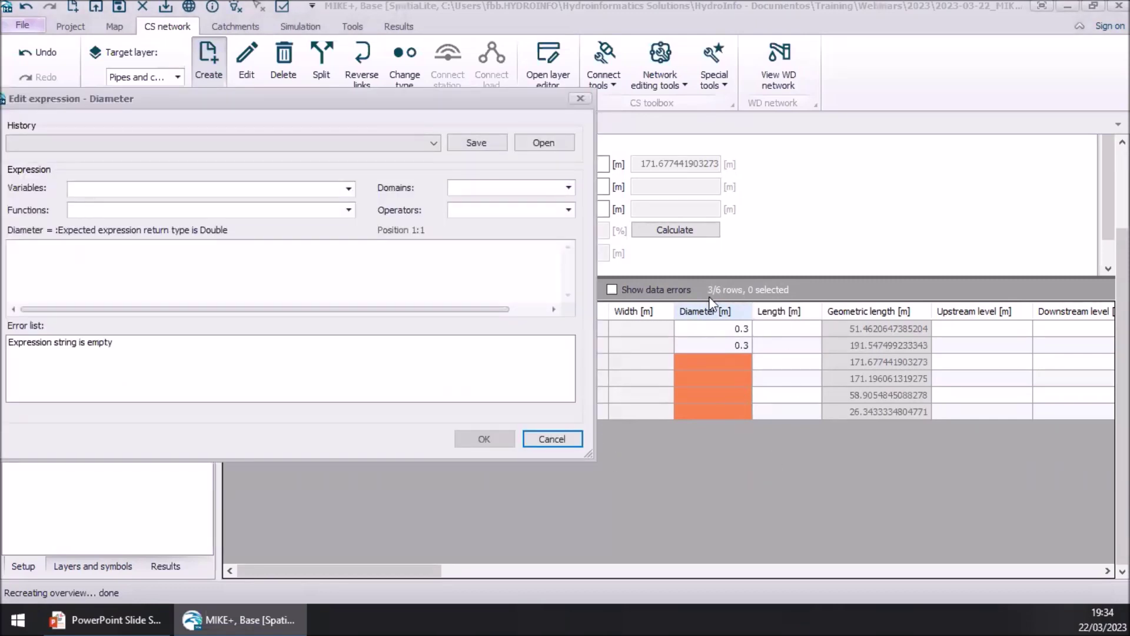
{"action": "left_click_drag", "start_coordinate": [360, 99], "coordinate": [380, 62]}
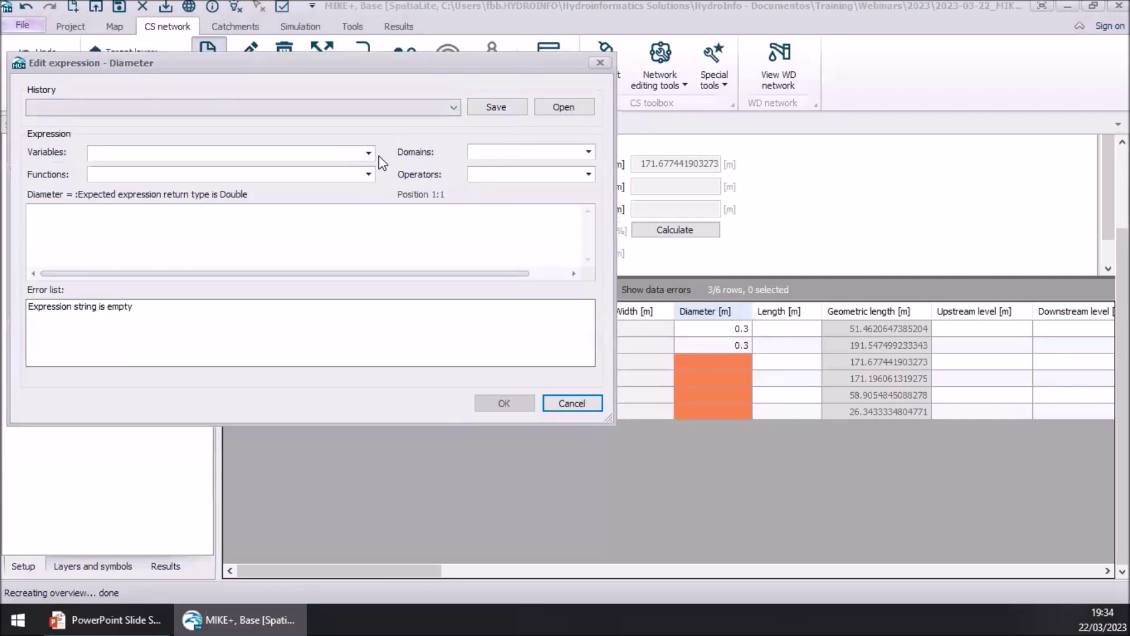
{"action": "left_click", "coordinate": [348, 238]}
{"action": "type", "text": "0.3"}
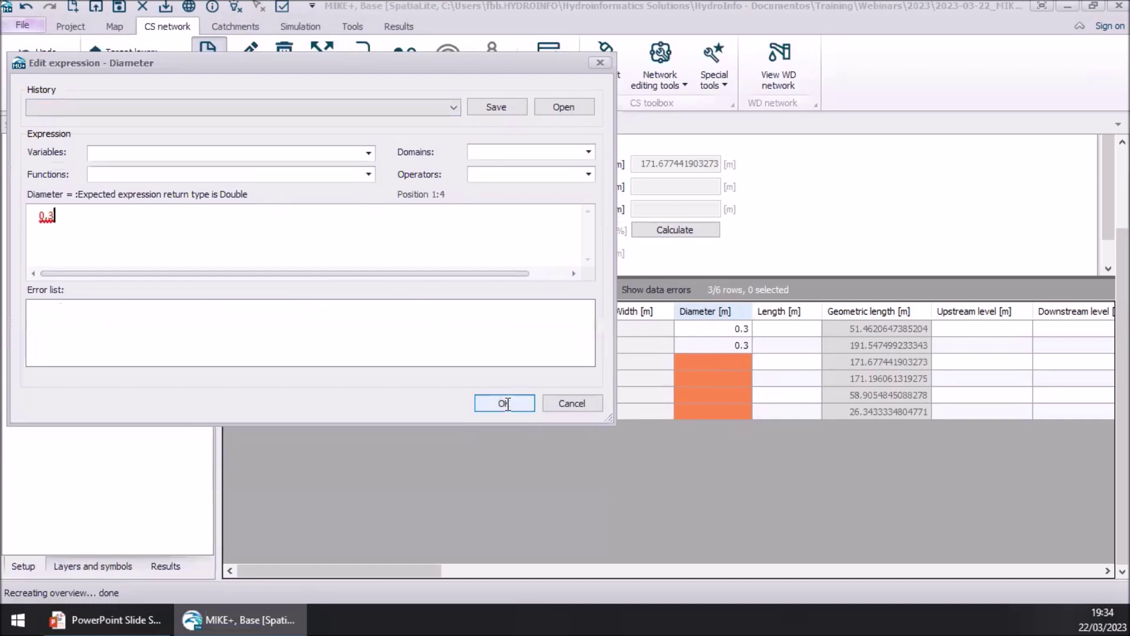
{"action": "left_click", "coordinate": [505, 403]}
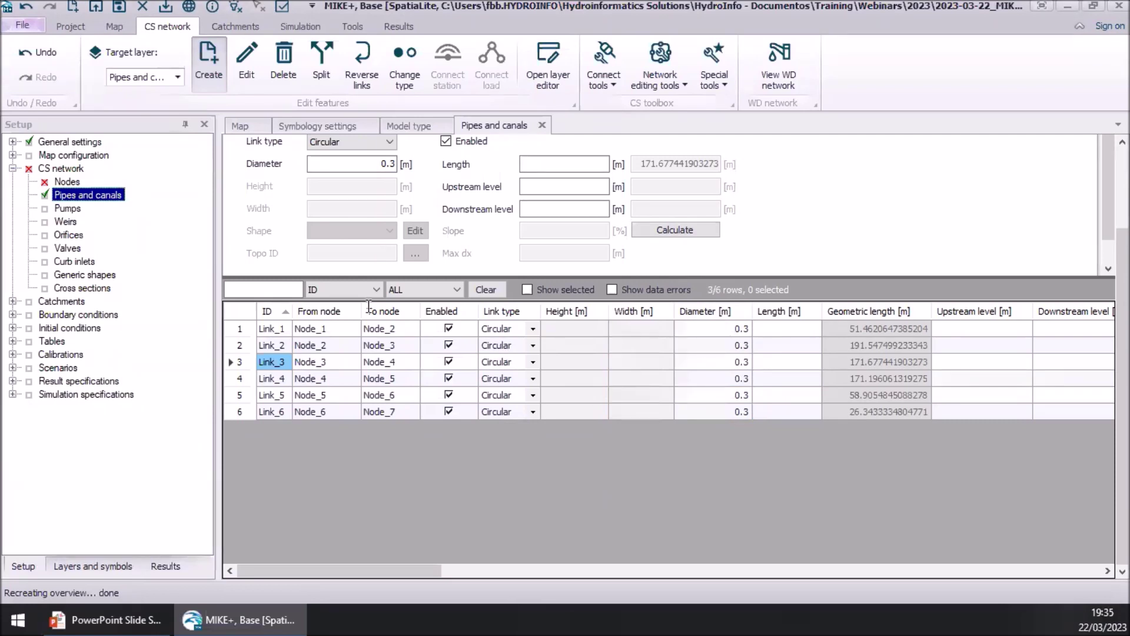
- Set the diameter of all nodes to 1.2 m with the Field calculator in the Nodes editor
{"action": "left_click", "coordinate": [71, 181]}
{"action": "left_click", "coordinate": [86, 195]}
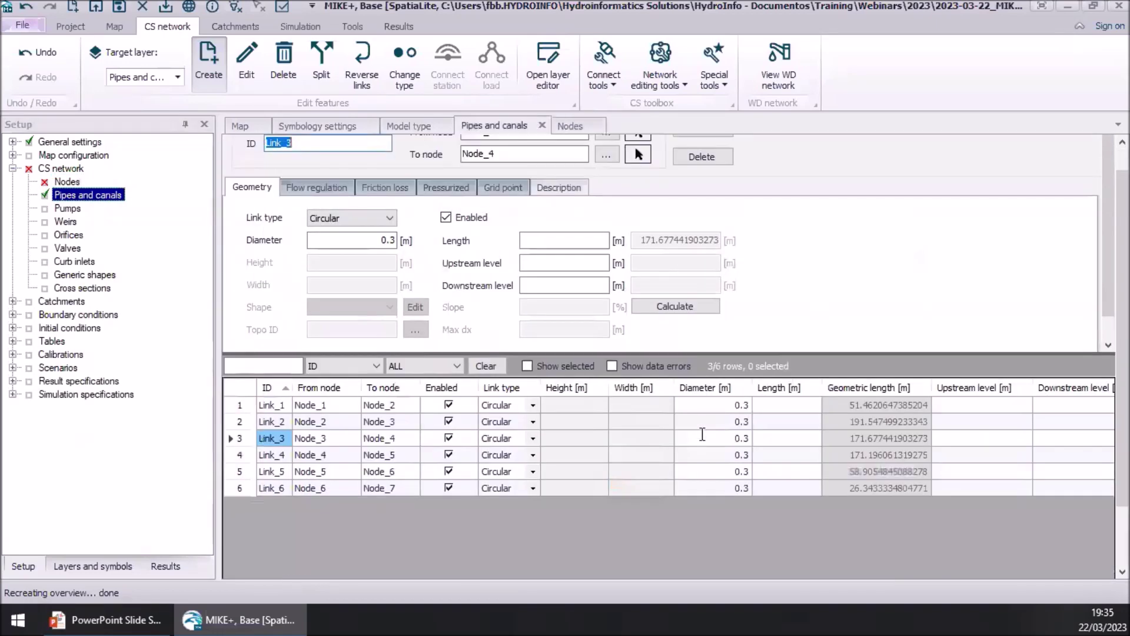
{"action": "left_click", "coordinate": [70, 181]}
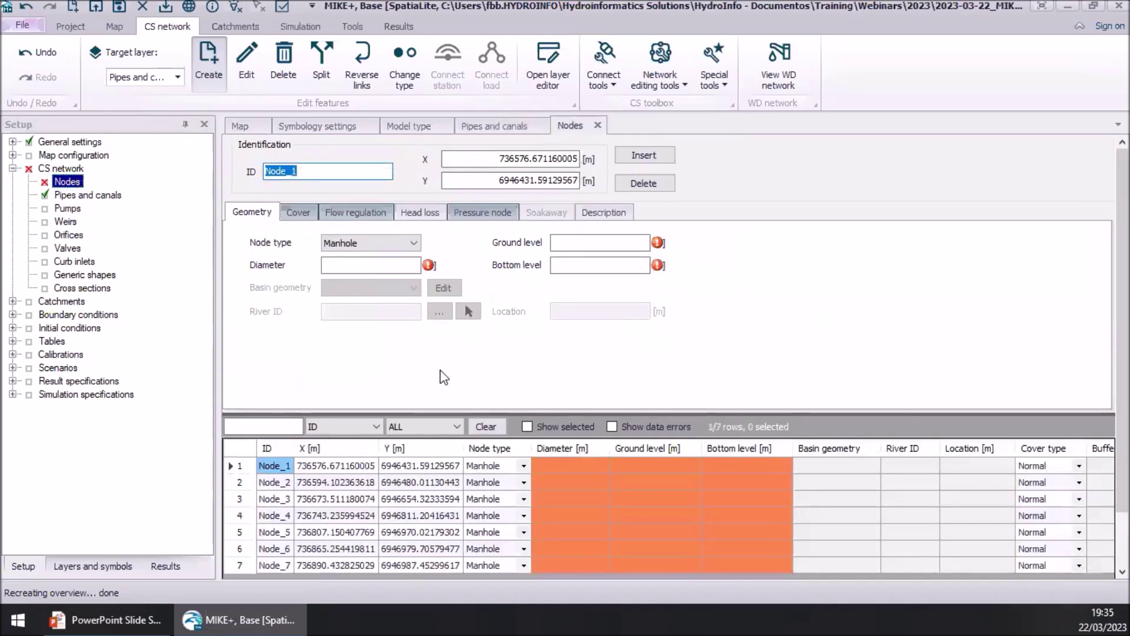
{"action": "left_click", "coordinate": [597, 412]}
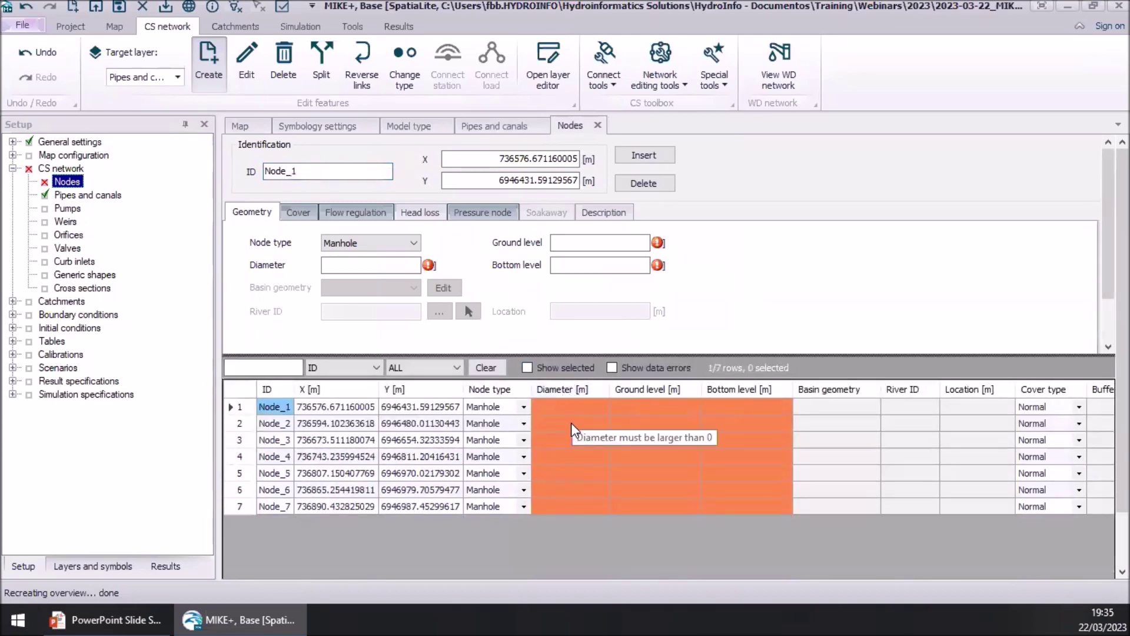
{"action": "right_click", "coordinate": [563, 391]}
{"action": "left_click", "coordinate": [612, 421]}
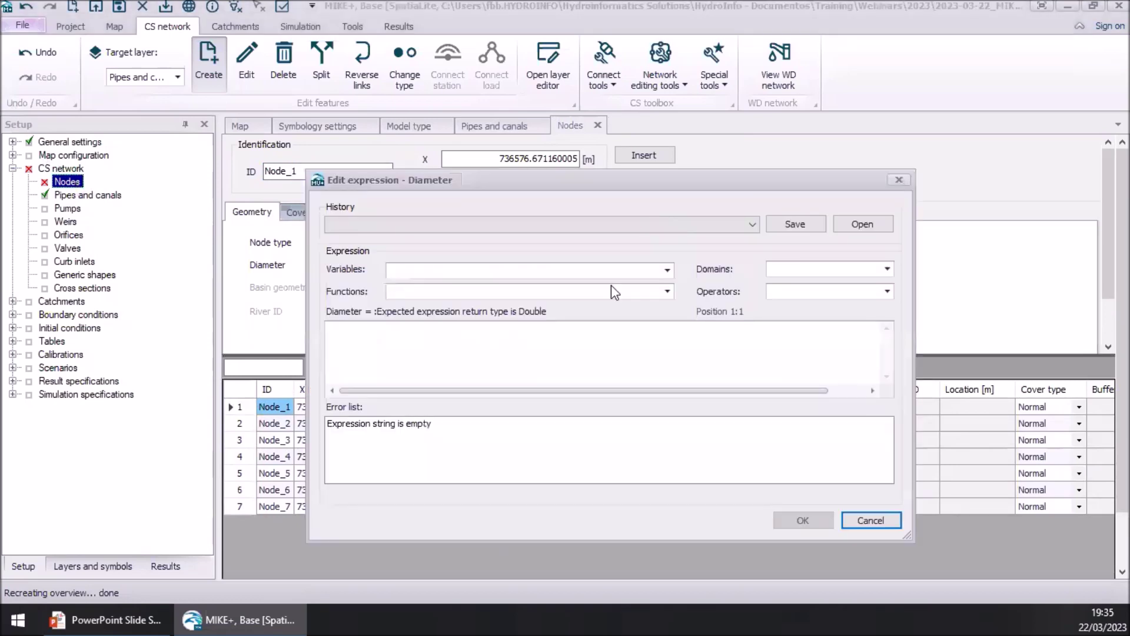
{"action": "type", "text": "1.2"}
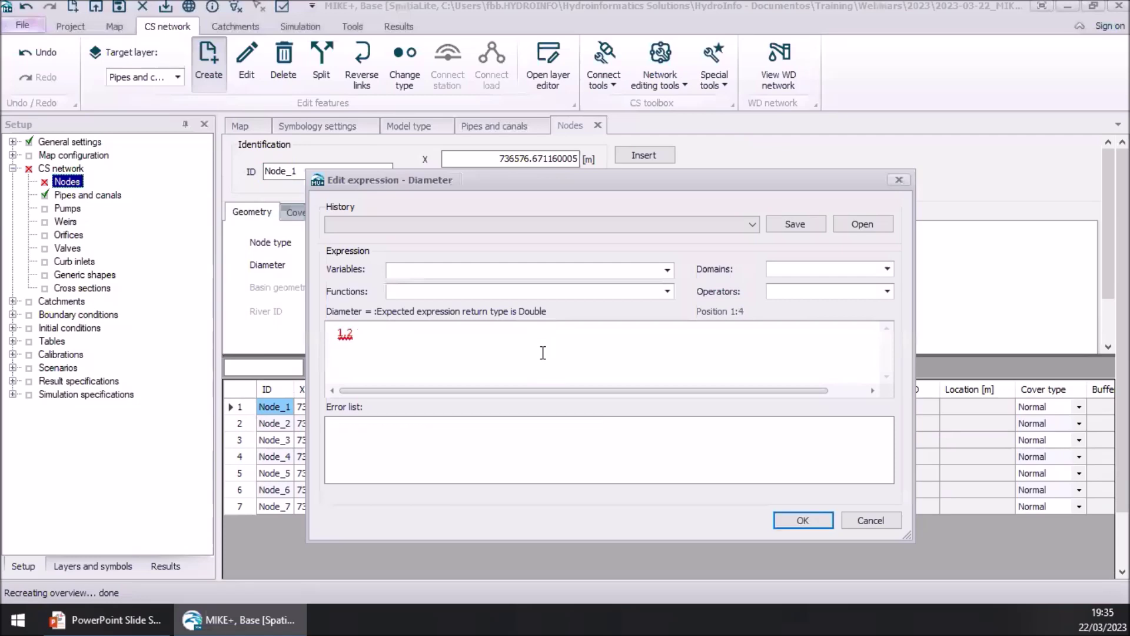
{"action": "left_click", "coordinate": [807, 518]}
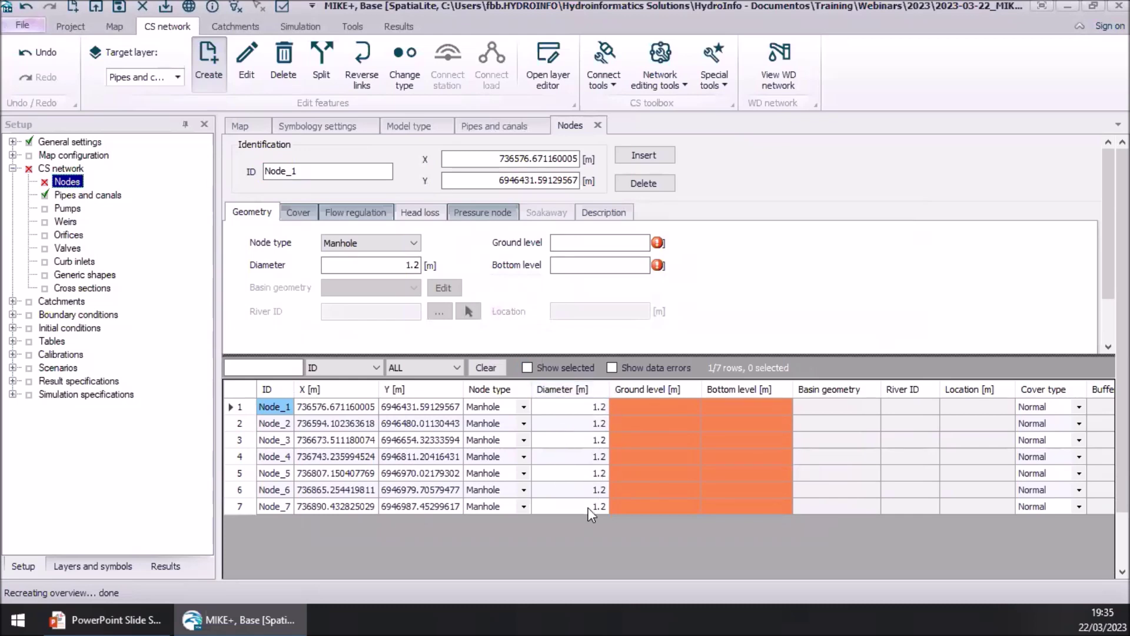
- Turn on the MDT_curvas_sj_flo_5m_fill.tif elevation layer and display it on the map with the network
{"action": "left_click", "coordinate": [662, 474]}
{"action": "left_click", "coordinate": [661, 340]}
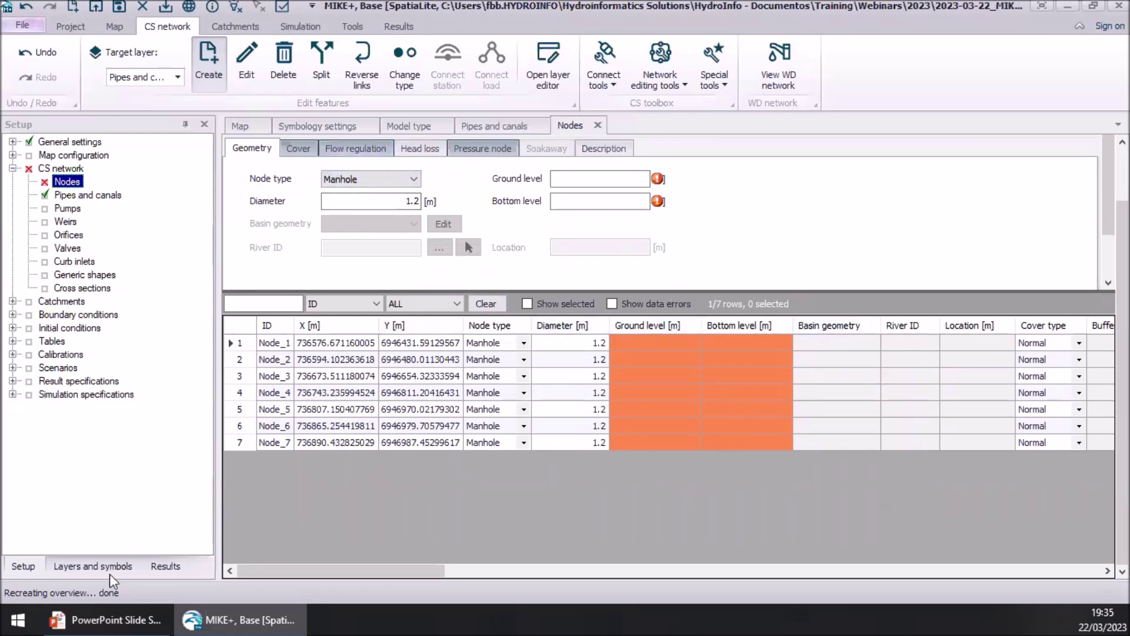
{"action": "left_click", "coordinate": [91, 567]}
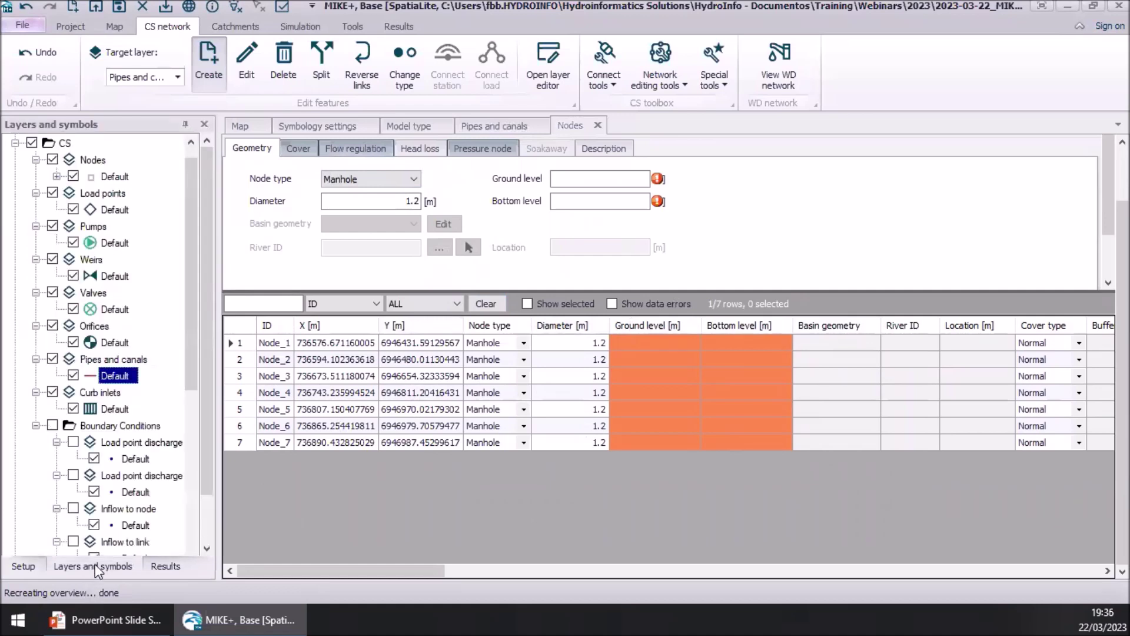
{"action": "left_click_drag", "start_coordinate": [189, 376], "coordinate": [185, 557]}
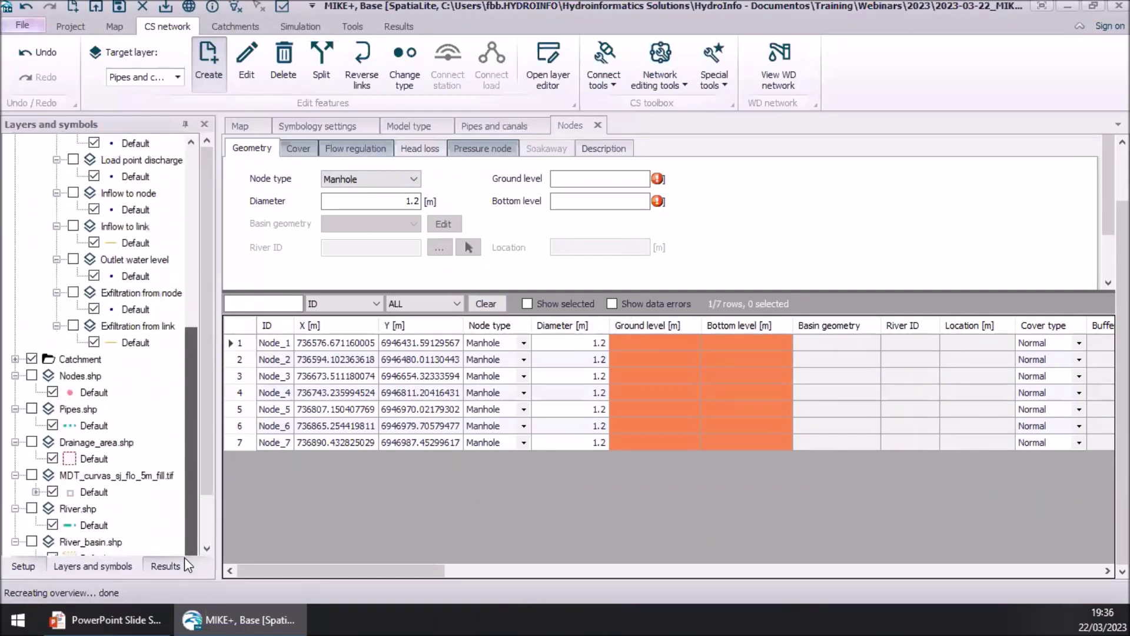
{"action": "left_click", "coordinate": [129, 476]}
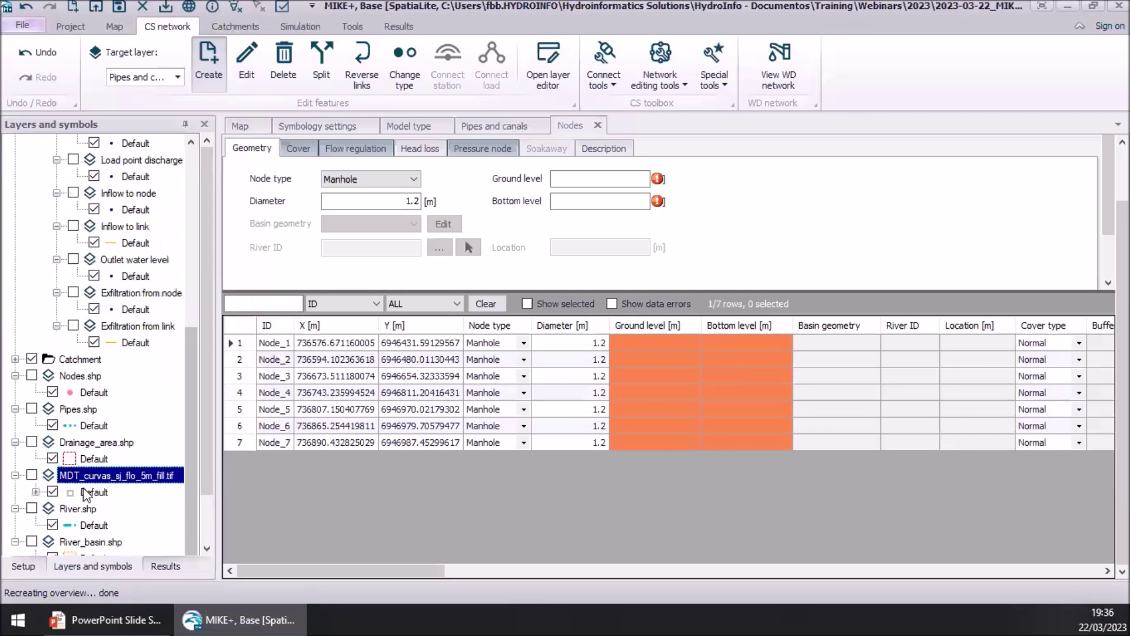
{"action": "left_click", "coordinate": [32, 476]}
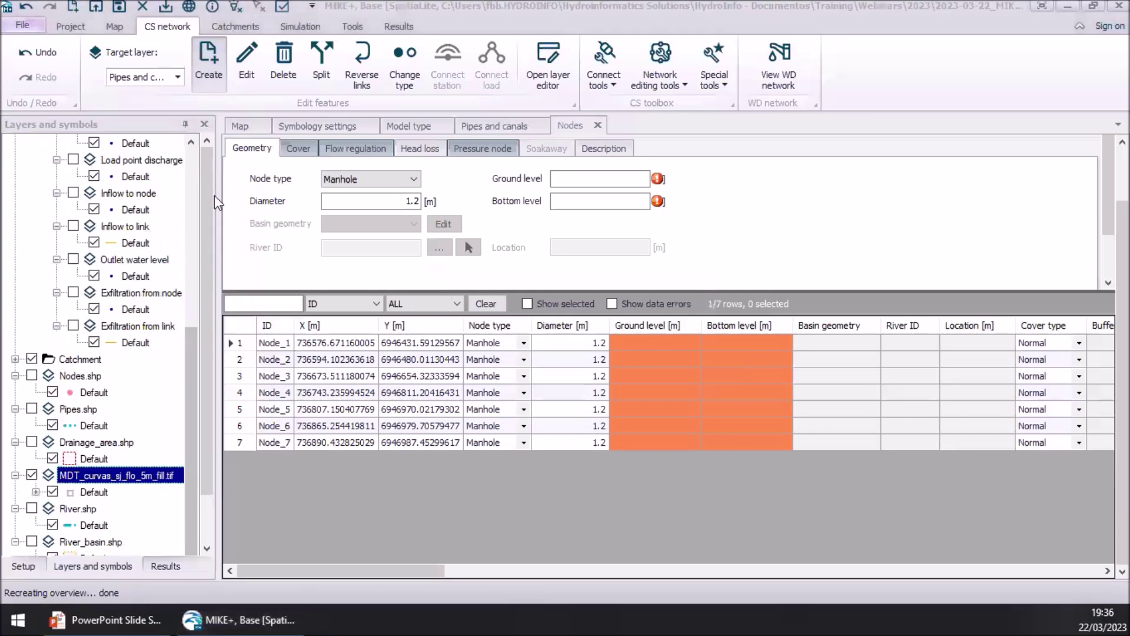
{"action": "left_click", "coordinate": [244, 127]}
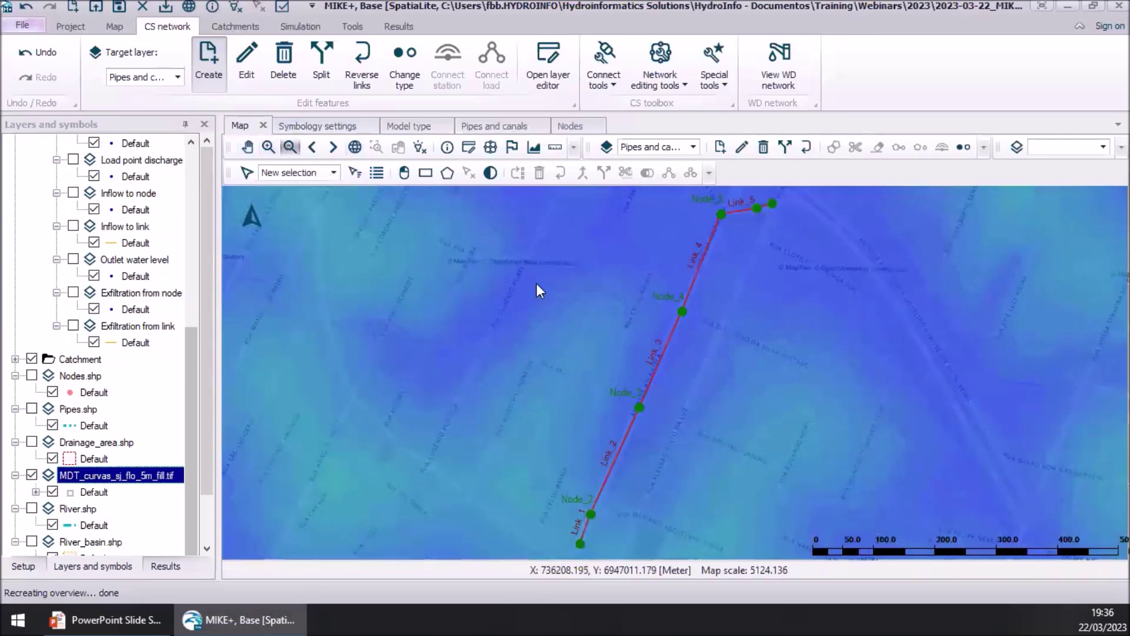
- Examine how far the elevation raster extends around the pipe network on the map
{"action": "left_click", "coordinate": [290, 147]}
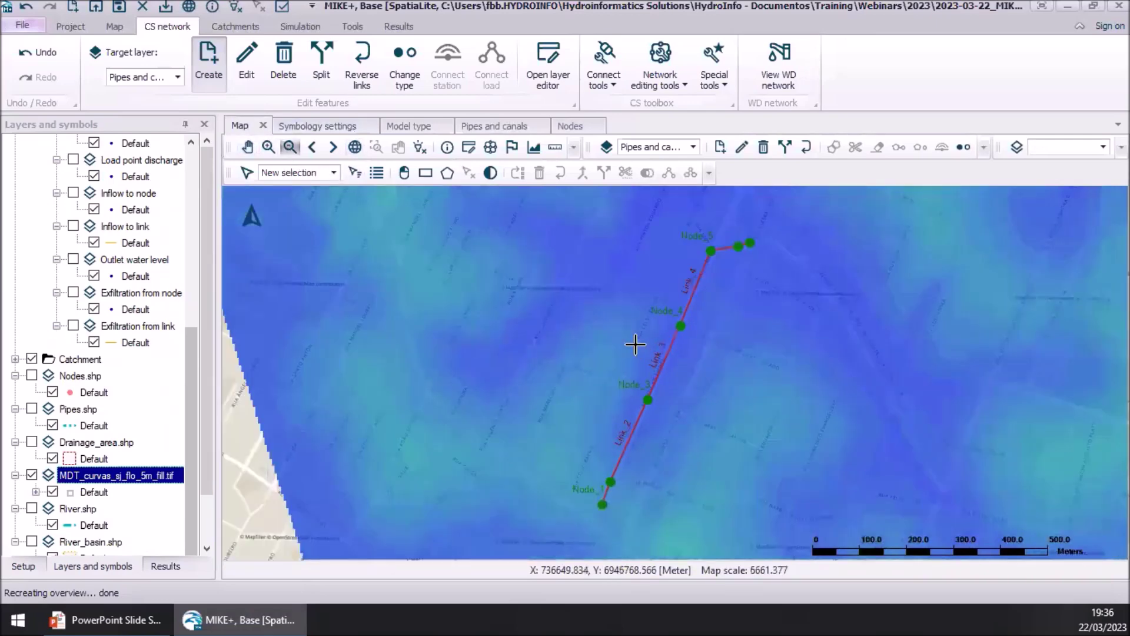
{"action": "left_click", "coordinate": [290, 146]}
{"action": "left_click", "coordinate": [290, 147]}
{"action": "left_click", "coordinate": [290, 147]}
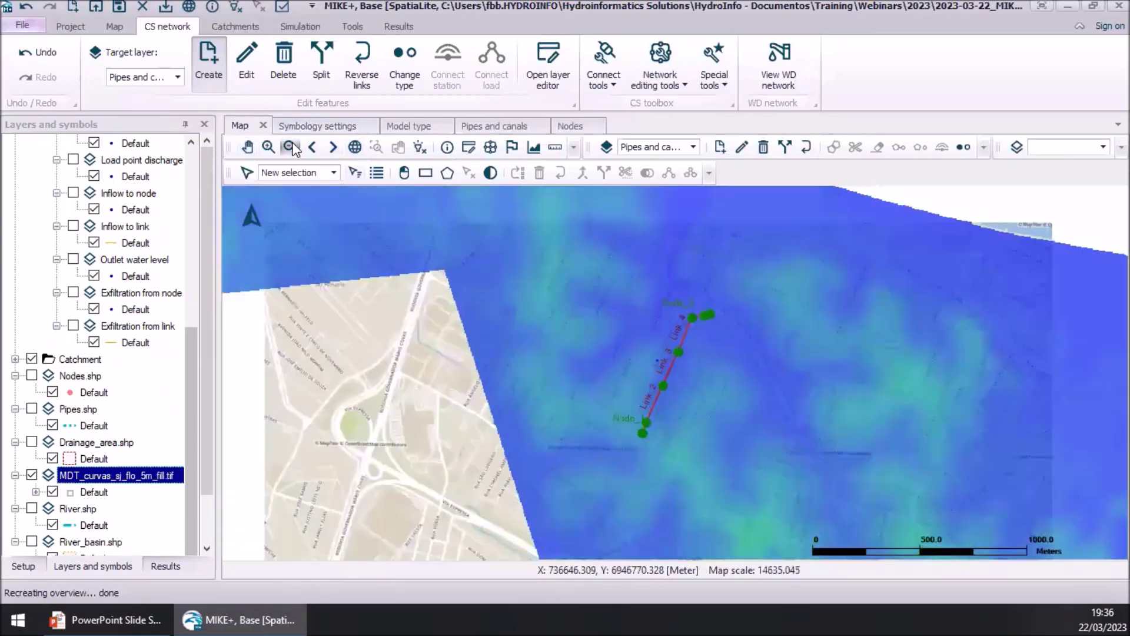
{"action": "left_click", "coordinate": [290, 147]}
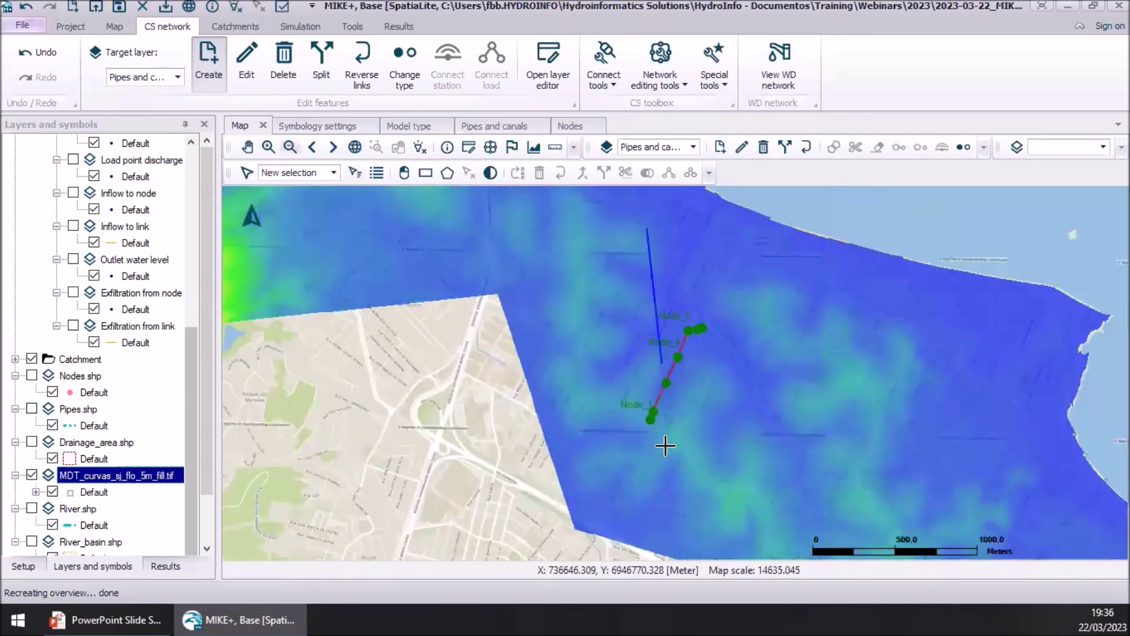
{"action": "left_click", "coordinate": [661, 292]}
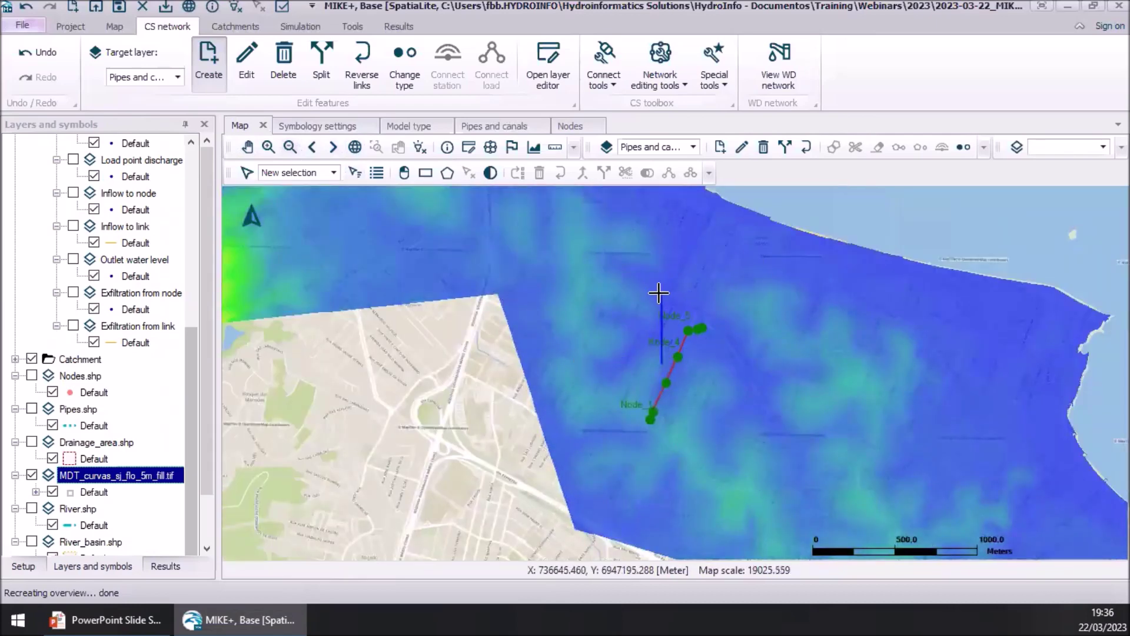
{"action": "left_click", "coordinate": [247, 148]}
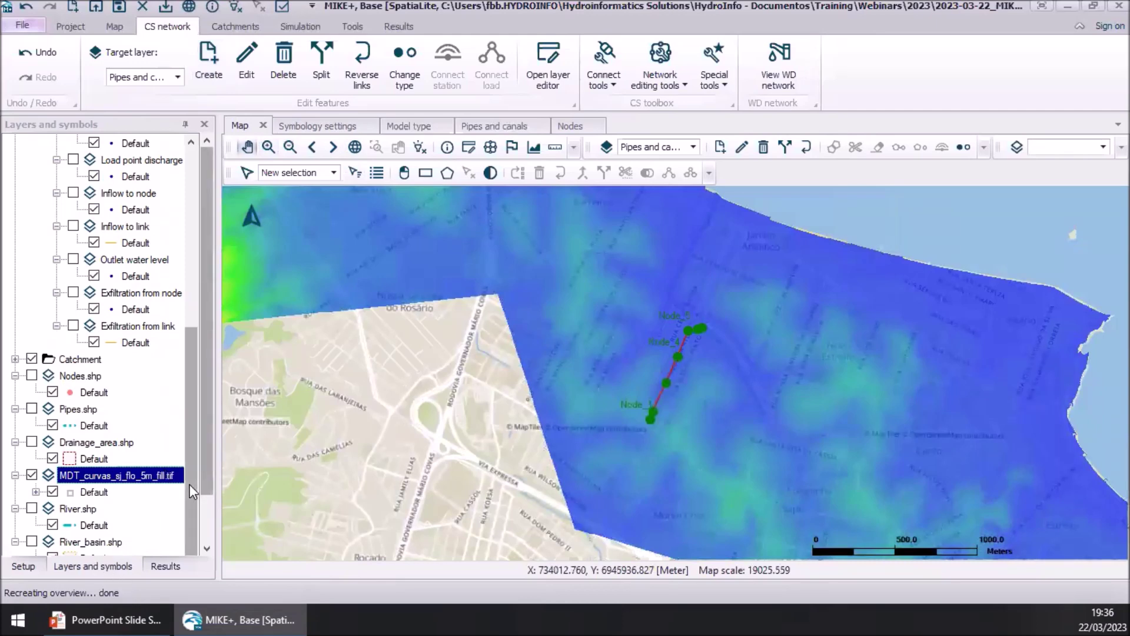
{"action": "left_click_drag", "start_coordinate": [205, 484], "coordinate": [206, 543]}
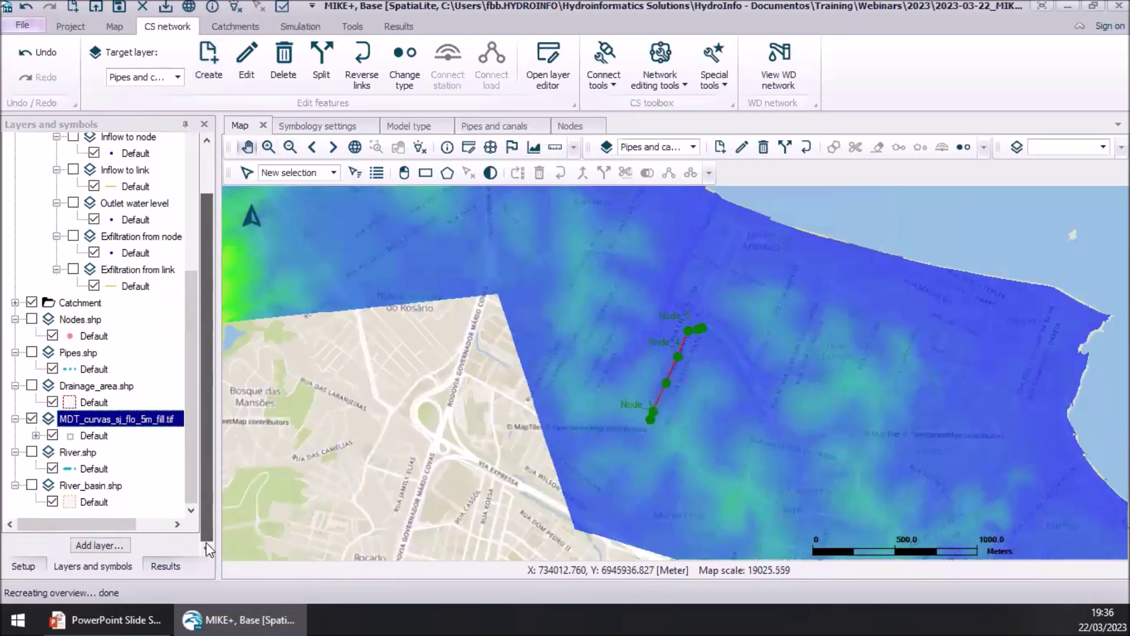
{"action": "left_click", "coordinate": [98, 545]}
{"action": "left_click", "coordinate": [430, 167]}
{"action": "left_click", "coordinate": [425, 169]}
{"action": "left_click", "coordinate": [459, 127]}
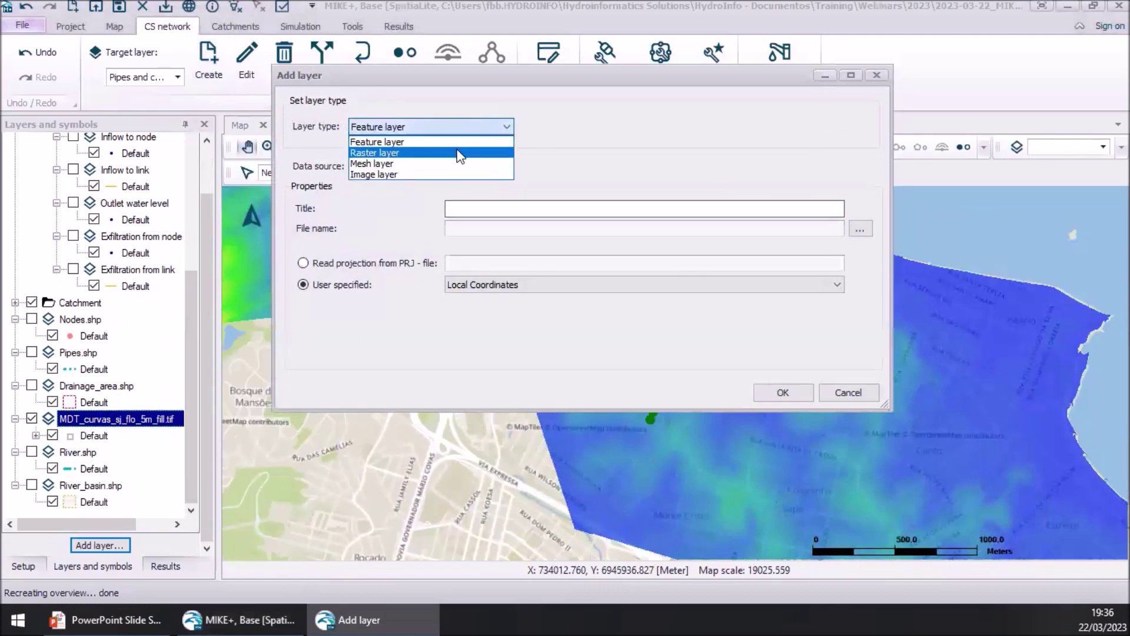
{"action": "left_click", "coordinate": [459, 154]}
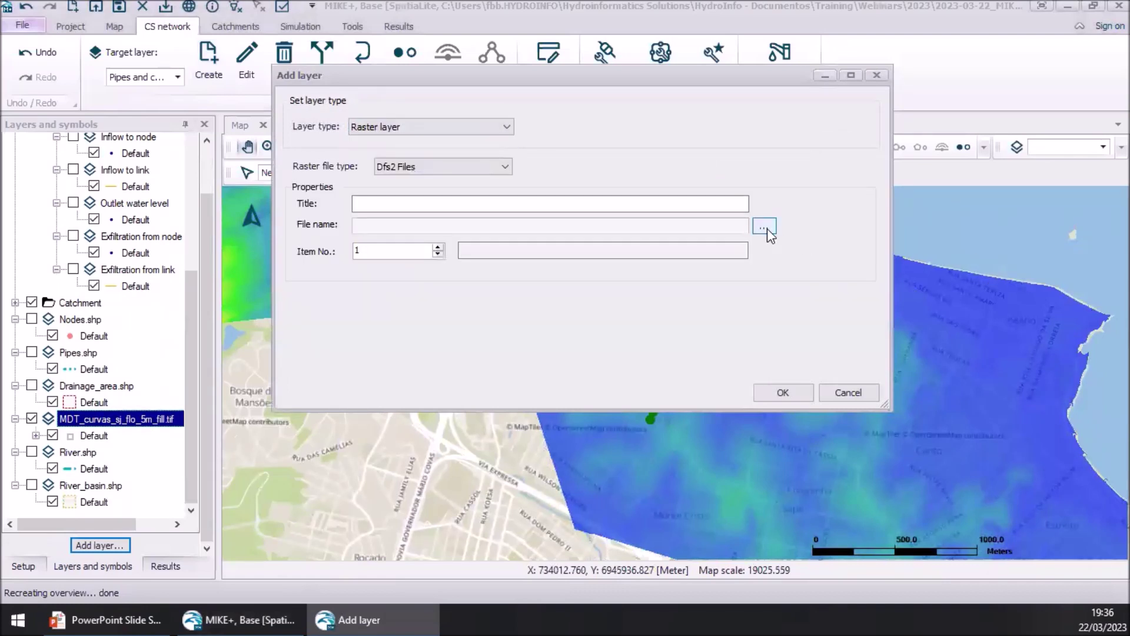
{"action": "left_click", "coordinate": [764, 226]}
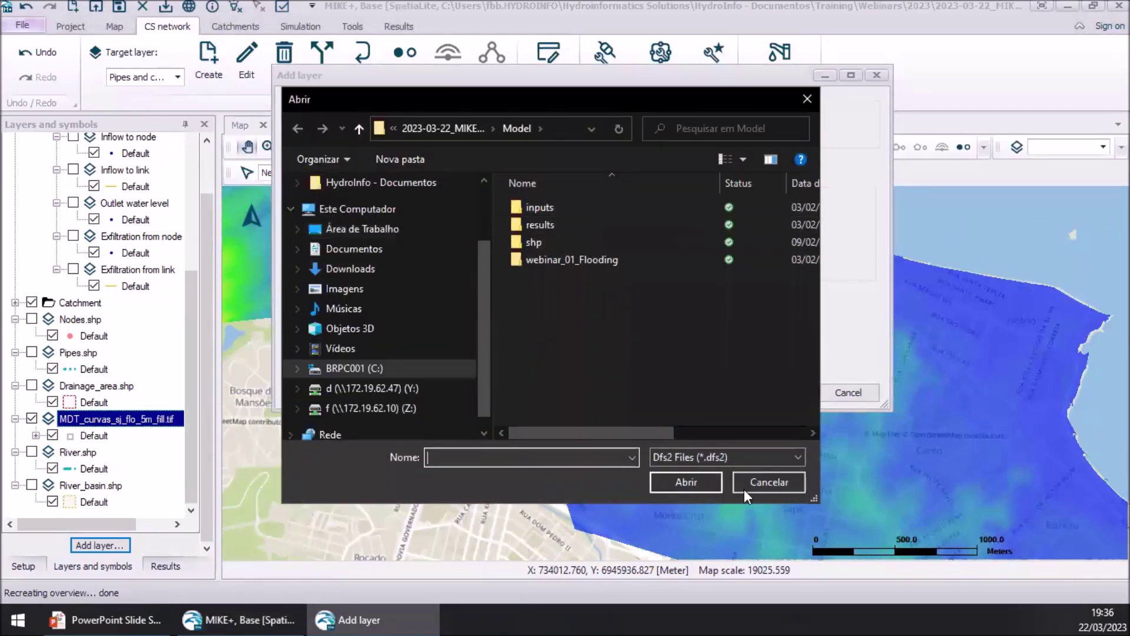
{"action": "double_click", "coordinate": [556, 206]}
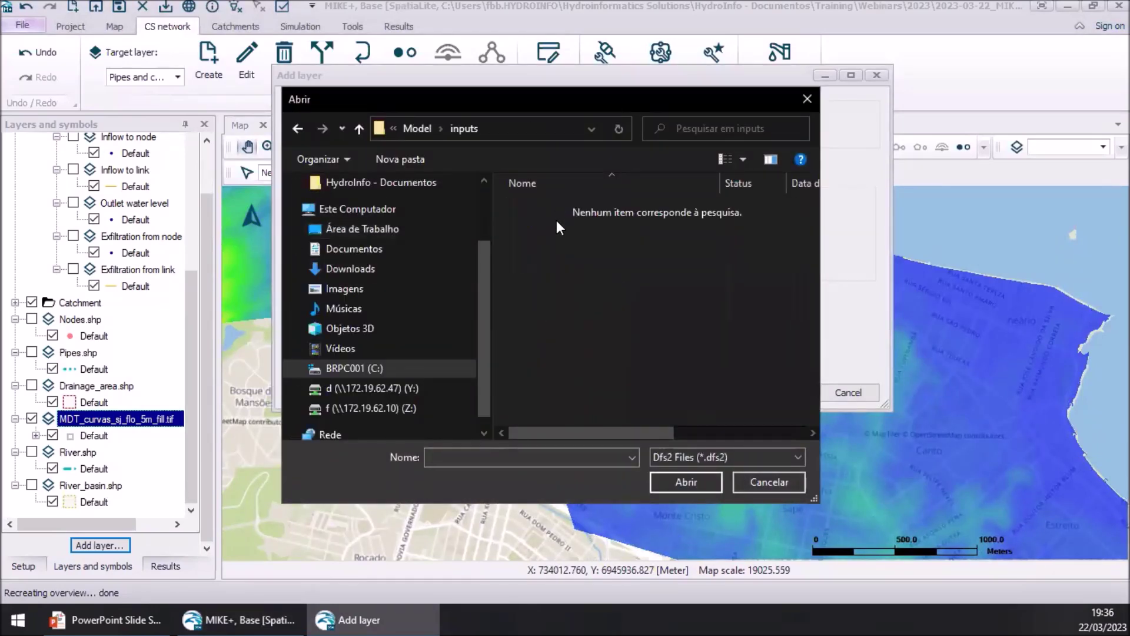
{"action": "key", "text": "BackSpace"}
{"action": "double_click", "coordinate": [543, 235]}
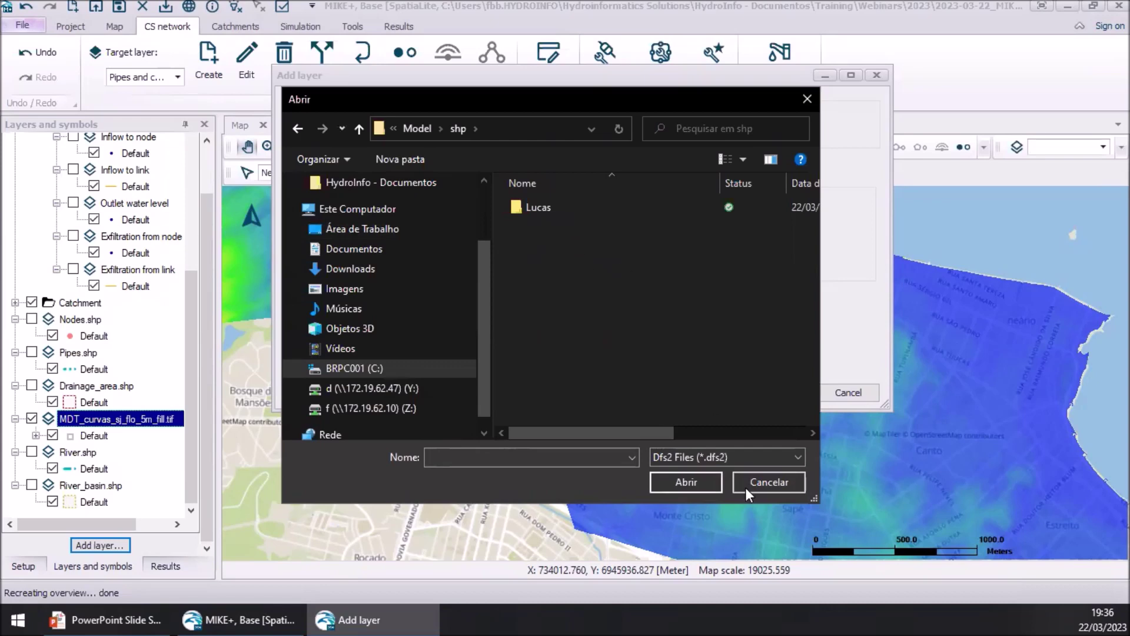
{"action": "left_click", "coordinate": [766, 481]}
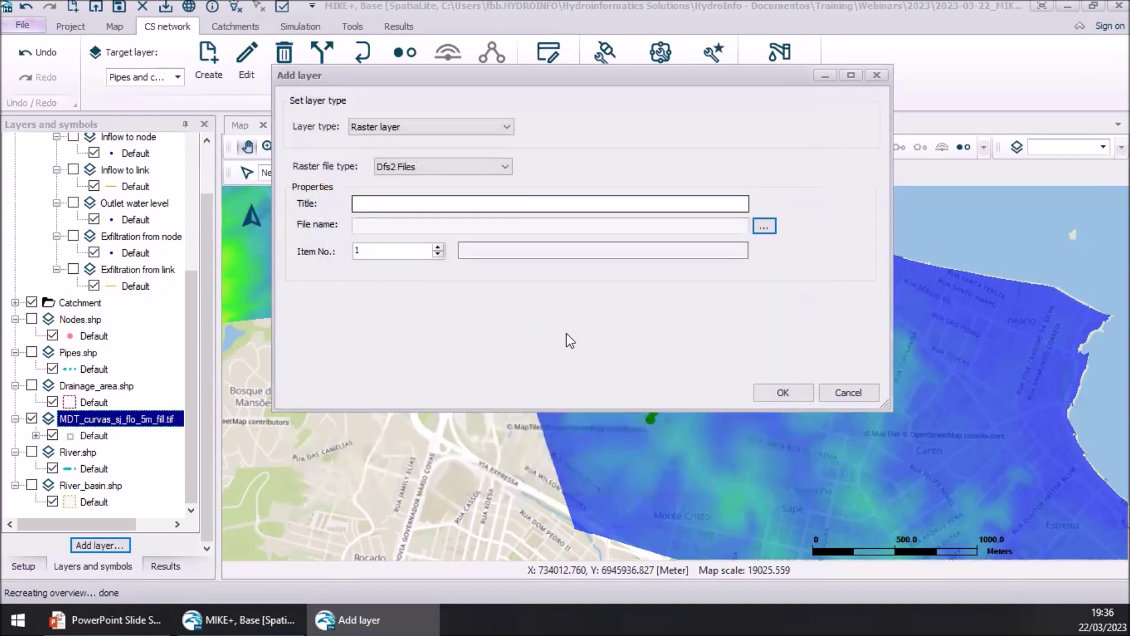
{"action": "left_click", "coordinate": [853, 392]}
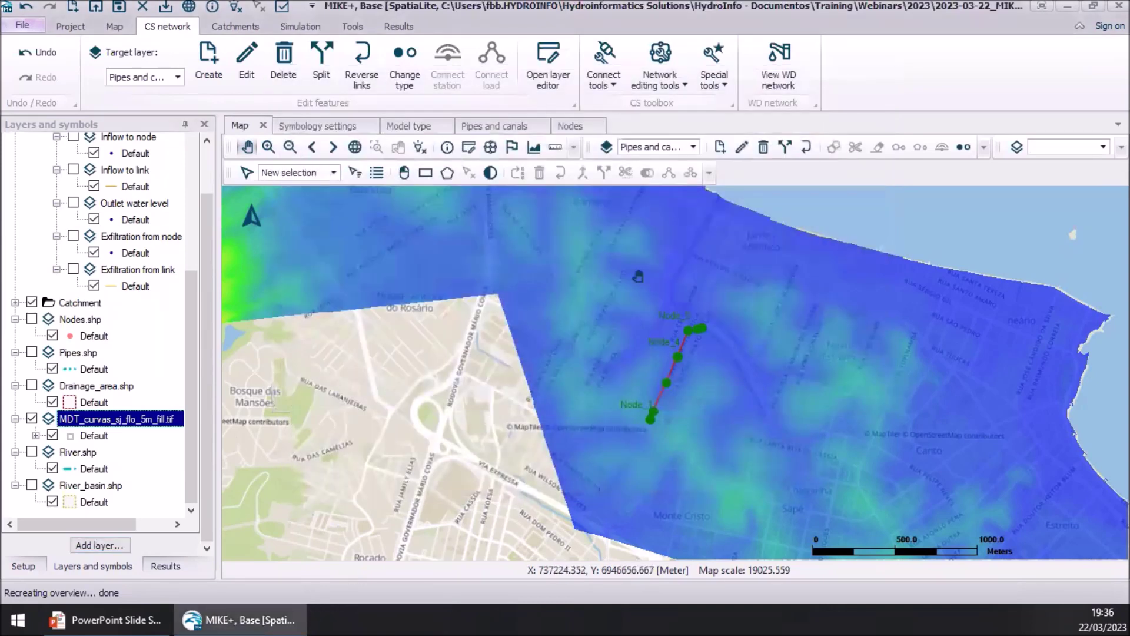
- Start the Interpolation and assignment tool with Nodes as the target map layer and GroundLevel as the target attribute
{"action": "left_click", "coordinate": [23, 566]}
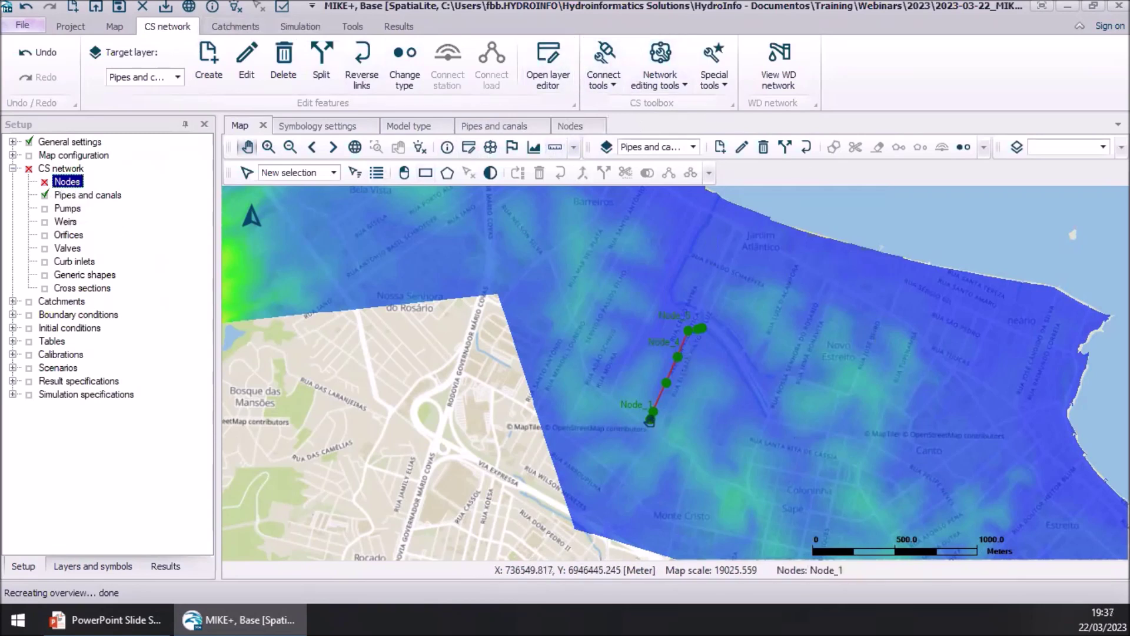
{"action": "left_click", "coordinate": [610, 89]}
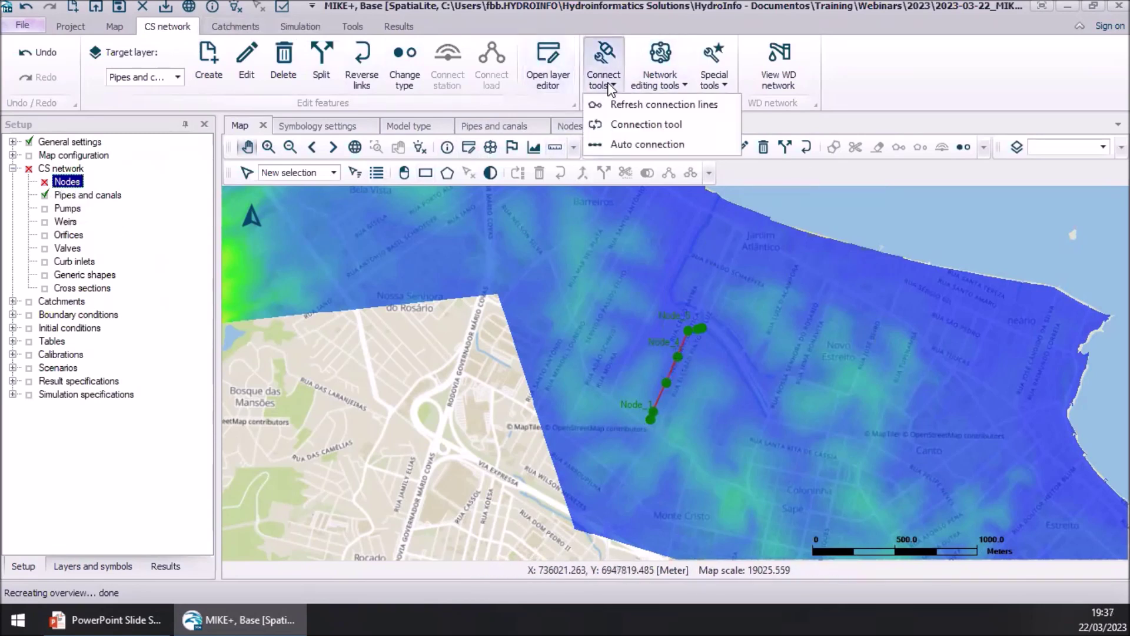
{"action": "left_click", "coordinate": [655, 88]}
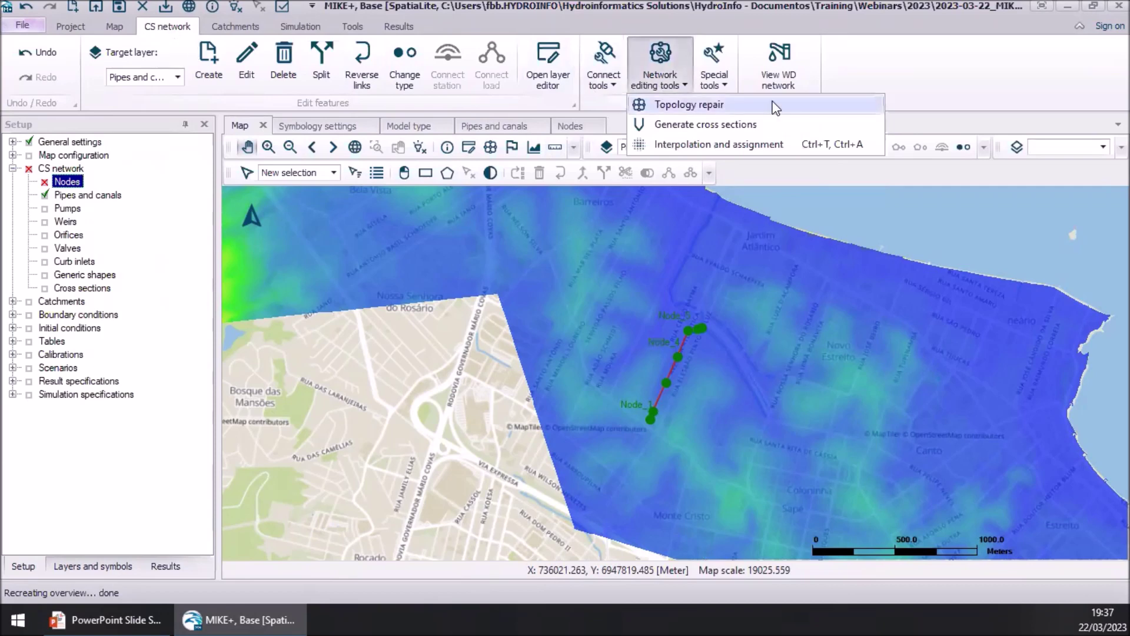
{"action": "left_click", "coordinate": [682, 145]}
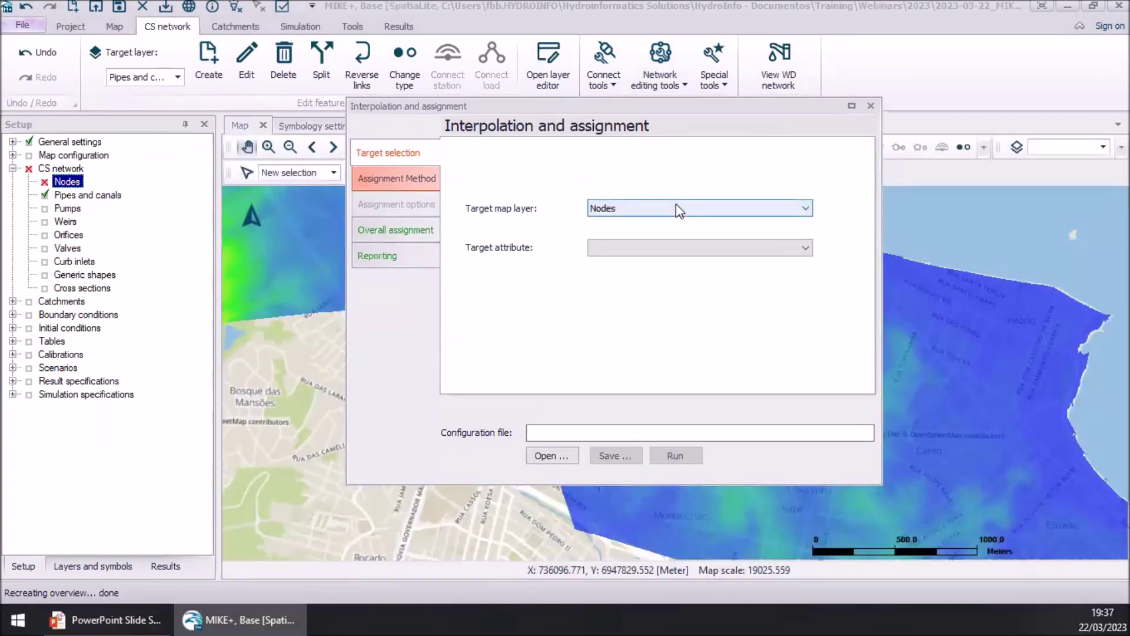
{"action": "left_click", "coordinate": [608, 210]}
{"action": "left_click", "coordinate": [607, 208]}
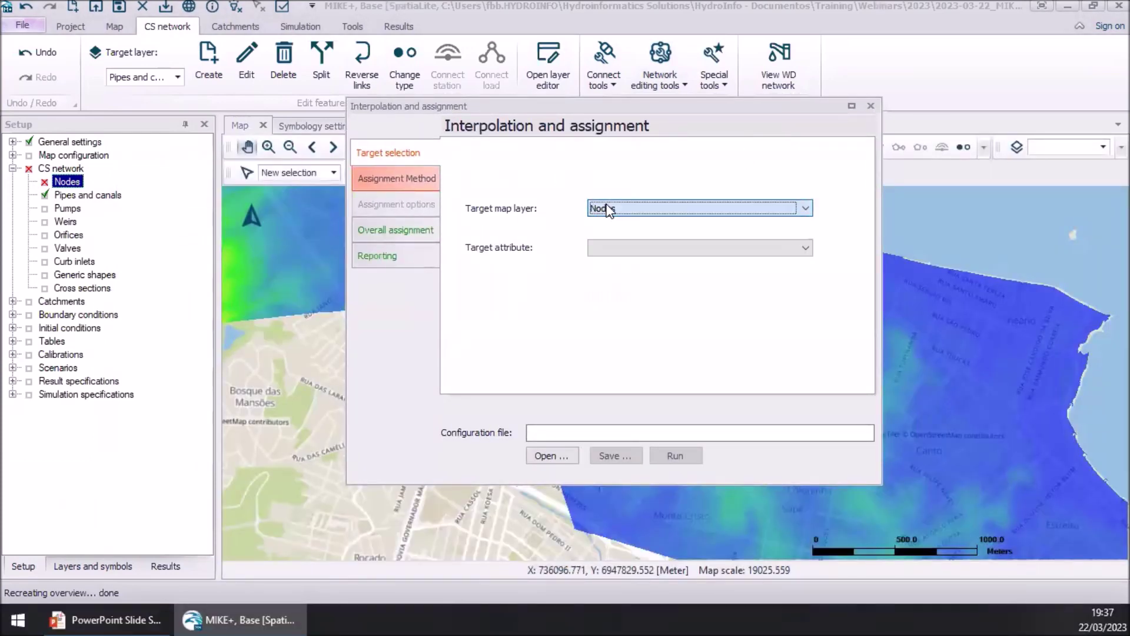
{"action": "left_click", "coordinate": [607, 247]}
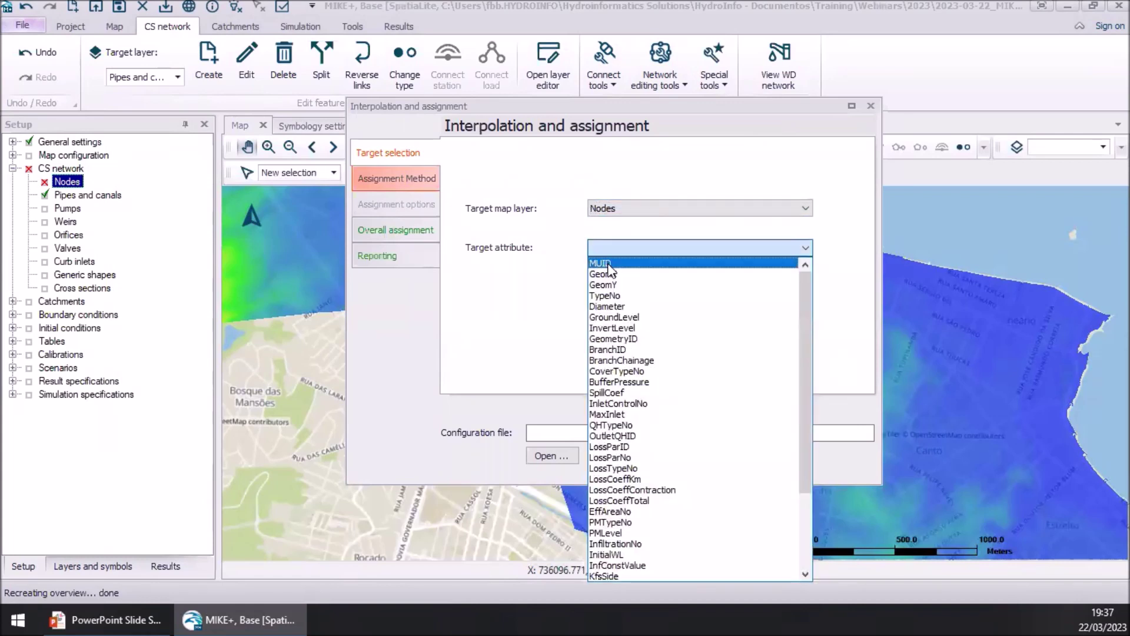
{"action": "left_click", "coordinate": [634, 318]}
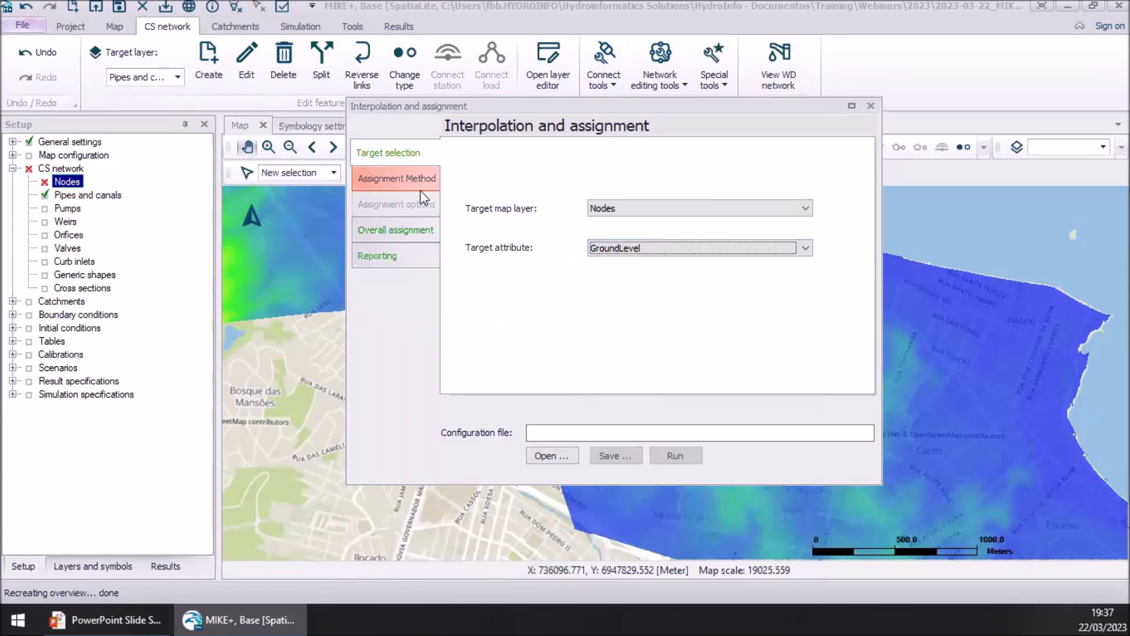
- Check the overall assignment settings and set the assignment method to assign from raster or mesh cell values
{"action": "left_click", "coordinate": [408, 228]}
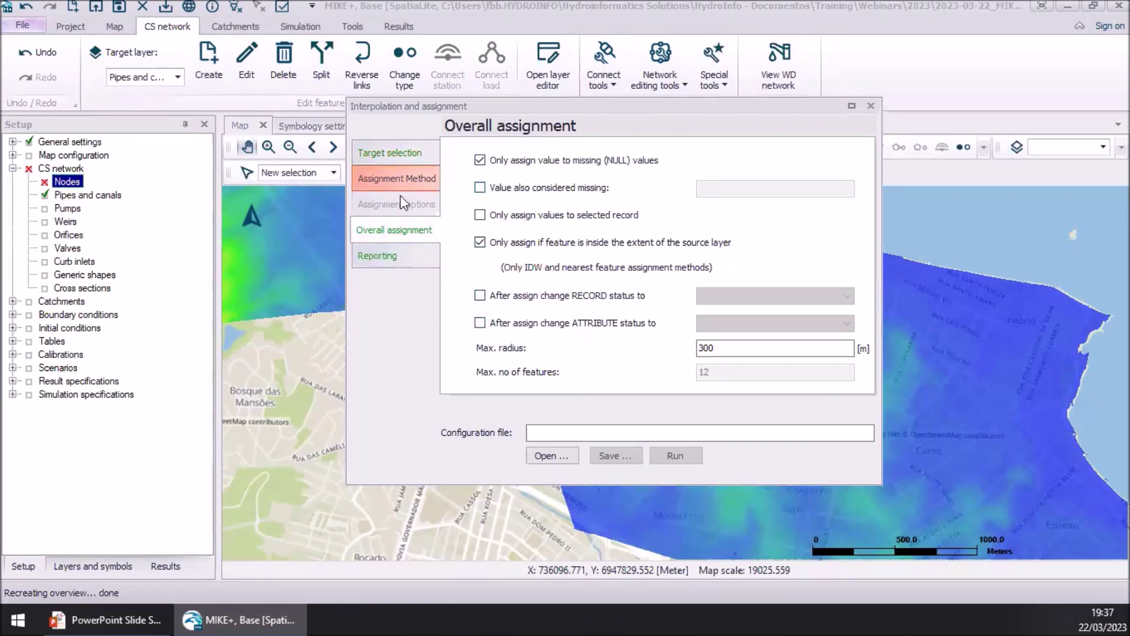
{"action": "left_click", "coordinate": [379, 259]}
{"action": "left_click", "coordinate": [400, 151]}
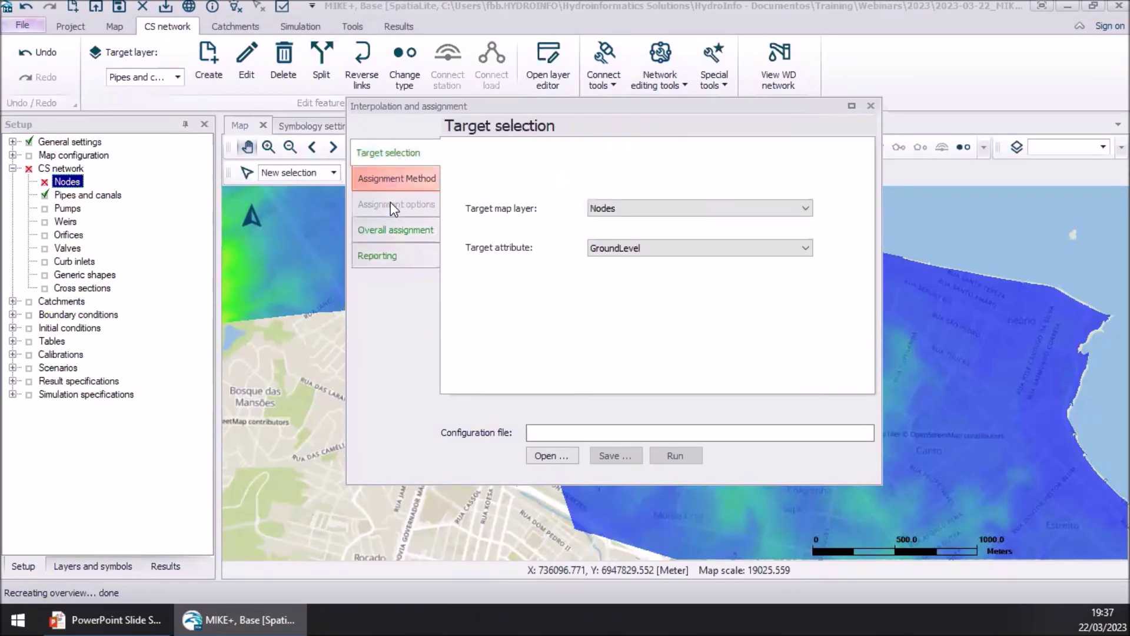
{"action": "left_click", "coordinate": [390, 229]}
{"action": "left_click", "coordinate": [394, 162]}
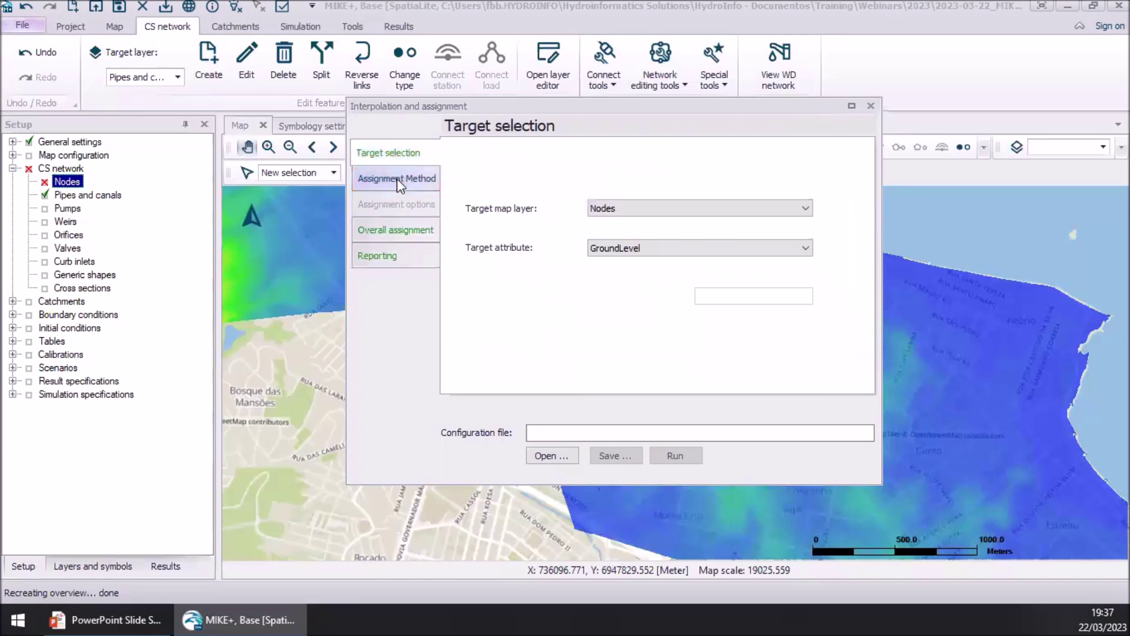
{"action": "left_click", "coordinate": [397, 178]}
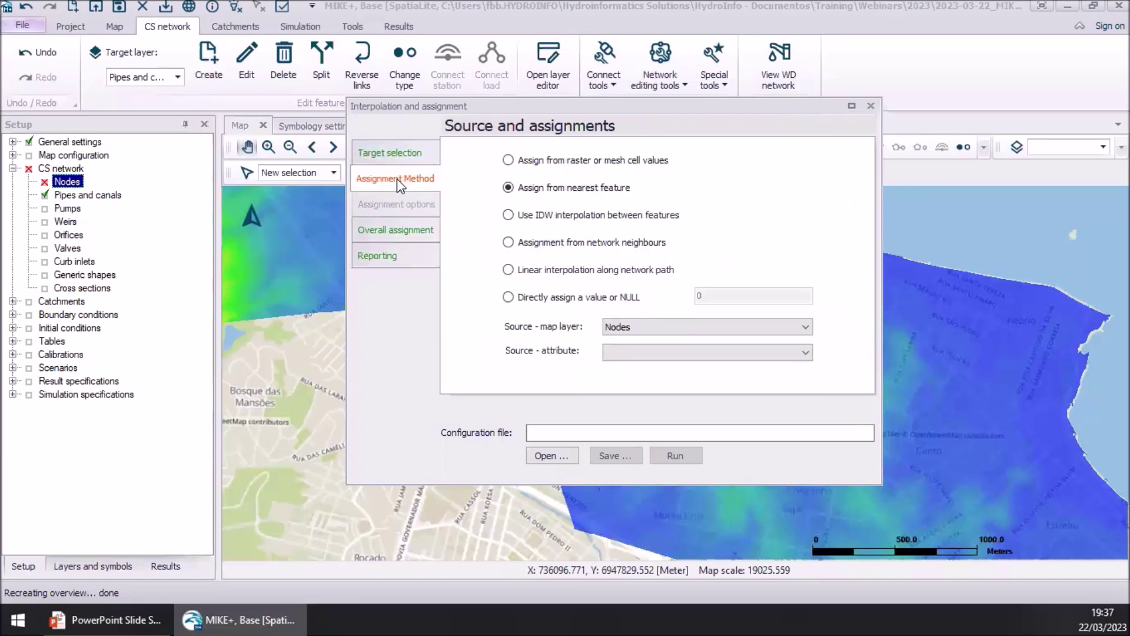
{"action": "left_click", "coordinate": [587, 161]}
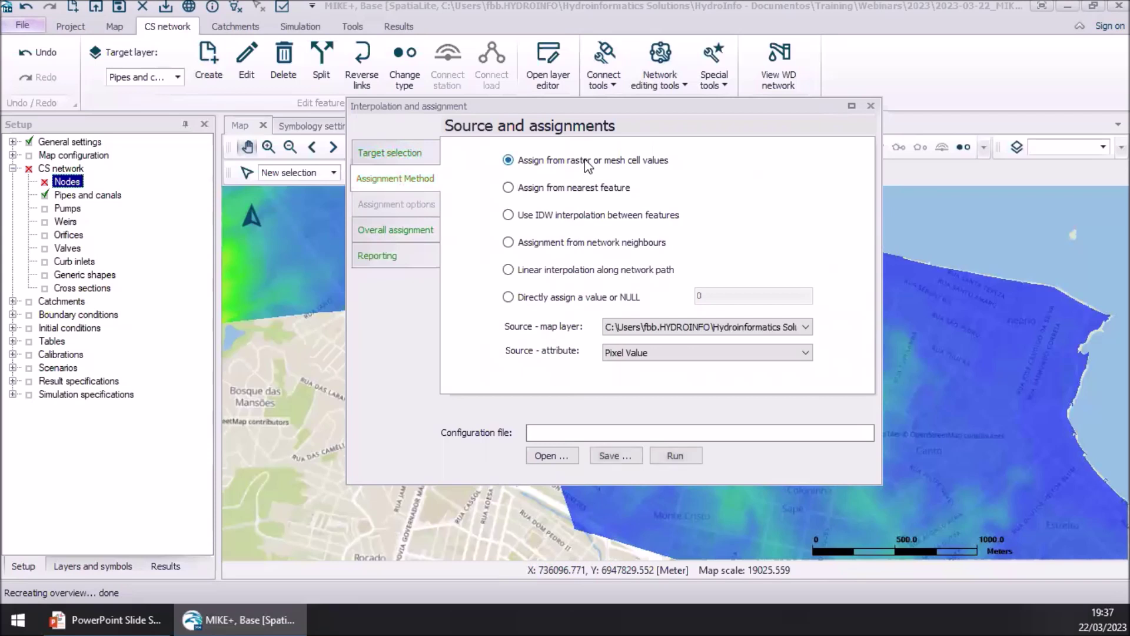
- Choose MDT_curvas_sj_flo_5m_fill.tif as the source map layer, with Pixel Value as source attribute, and run the ground level assignment
{"action": "left_click", "coordinate": [745, 326]}
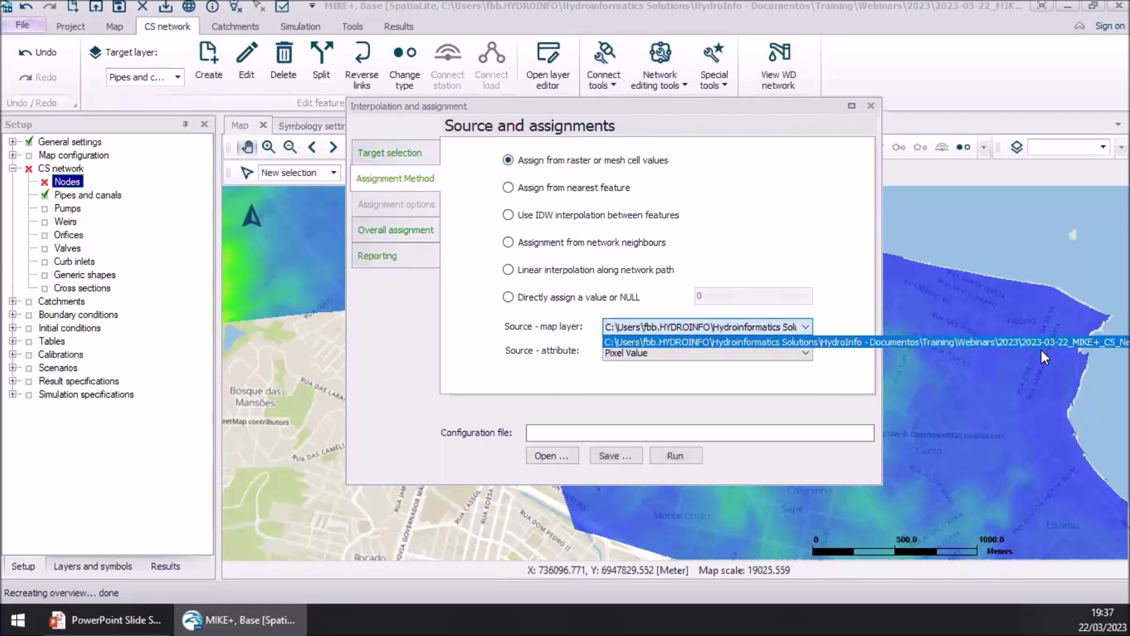
{"action": "left_click", "coordinate": [688, 109]}
{"action": "left_click_drag", "start_coordinate": [563, 109], "coordinate": [302, 96]}
{"action": "left_click", "coordinate": [412, 313]}
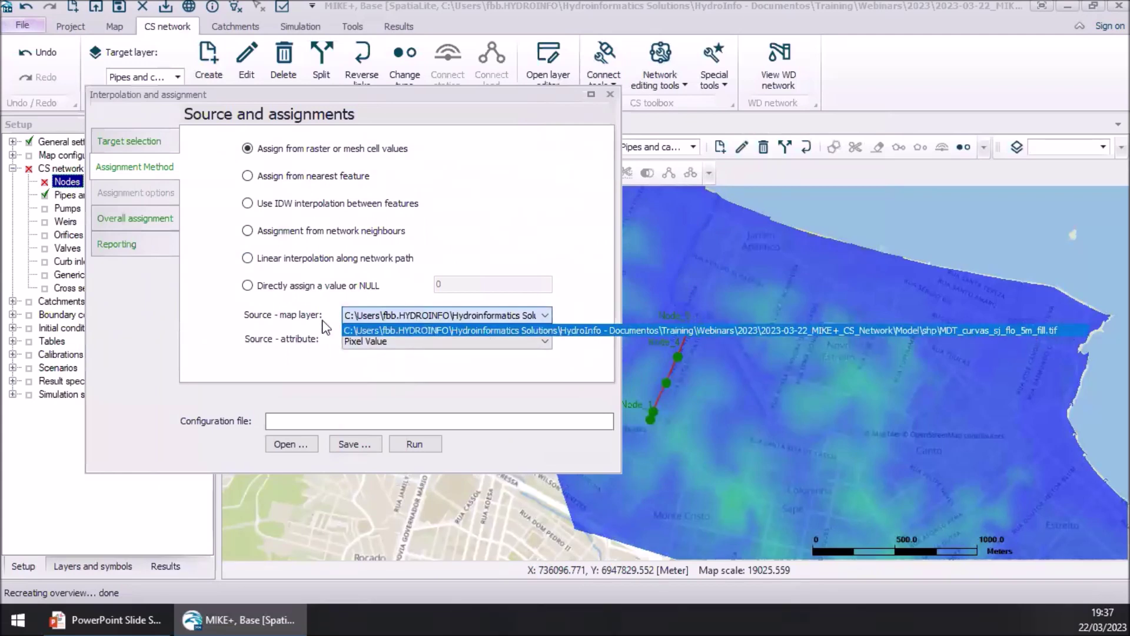
{"action": "left_click", "coordinate": [353, 330]}
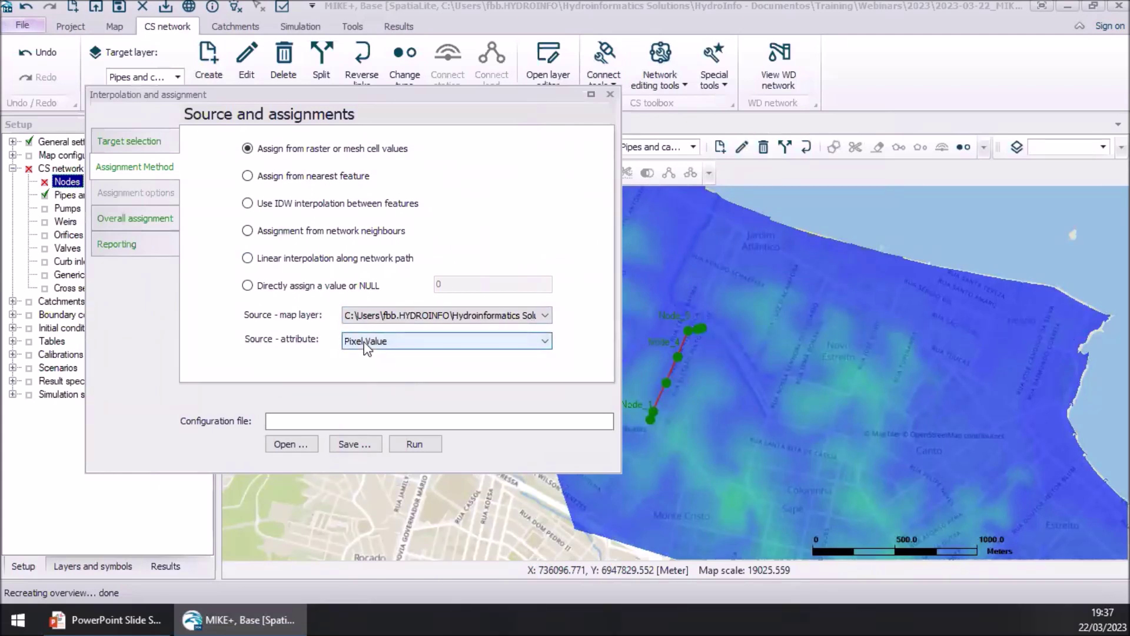
{"action": "left_click", "coordinate": [397, 444]}
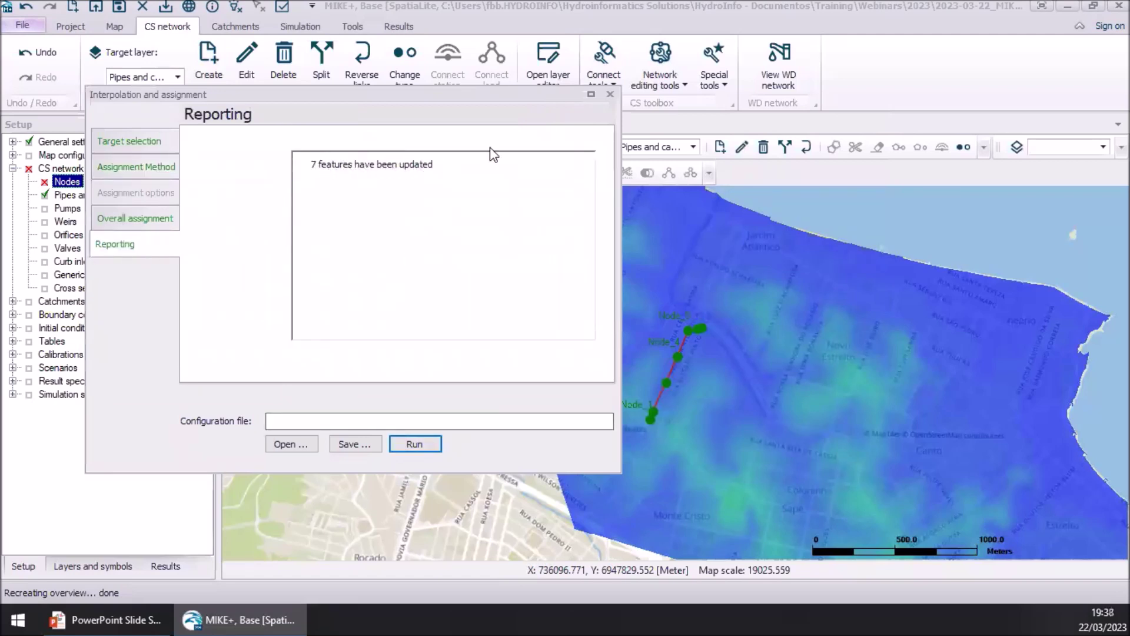
- Calculate the Bottom level of all nodes in the Nodes table with the field calculator expression [GroundLevel] -1.5
{"action": "left_click", "coordinate": [610, 96]}
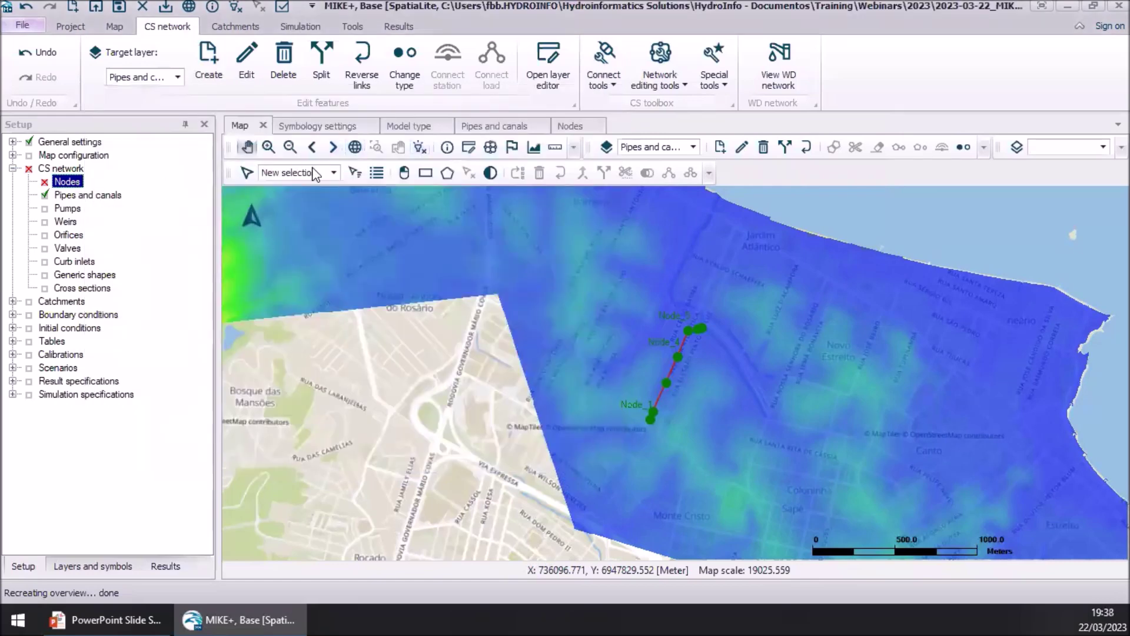
{"action": "left_click", "coordinate": [570, 126]}
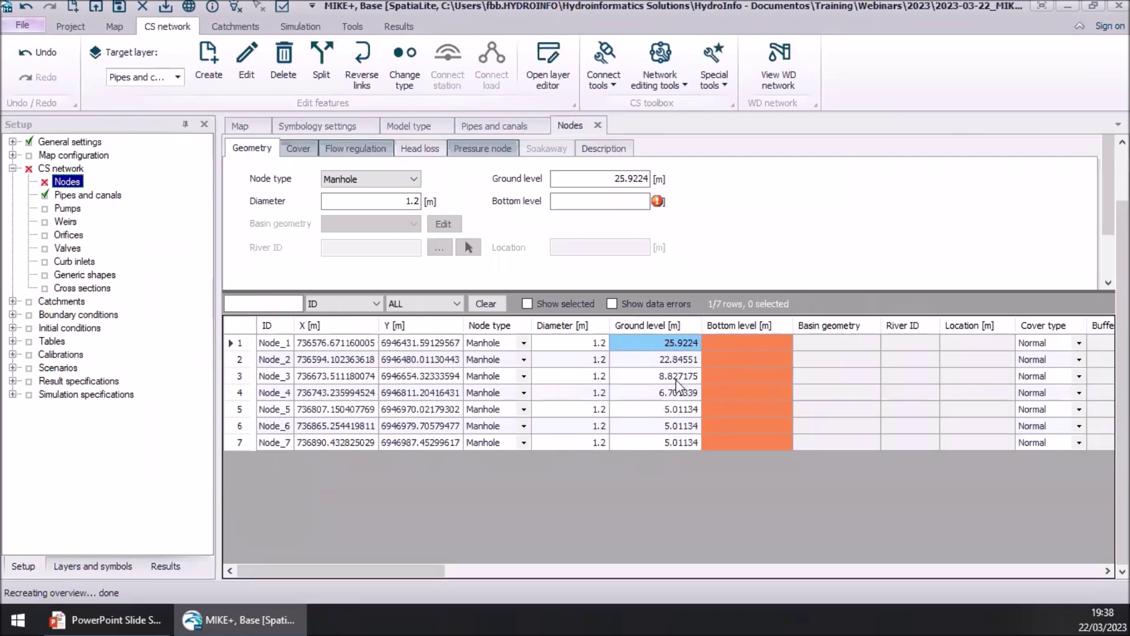
{"action": "right_click", "coordinate": [740, 324]}
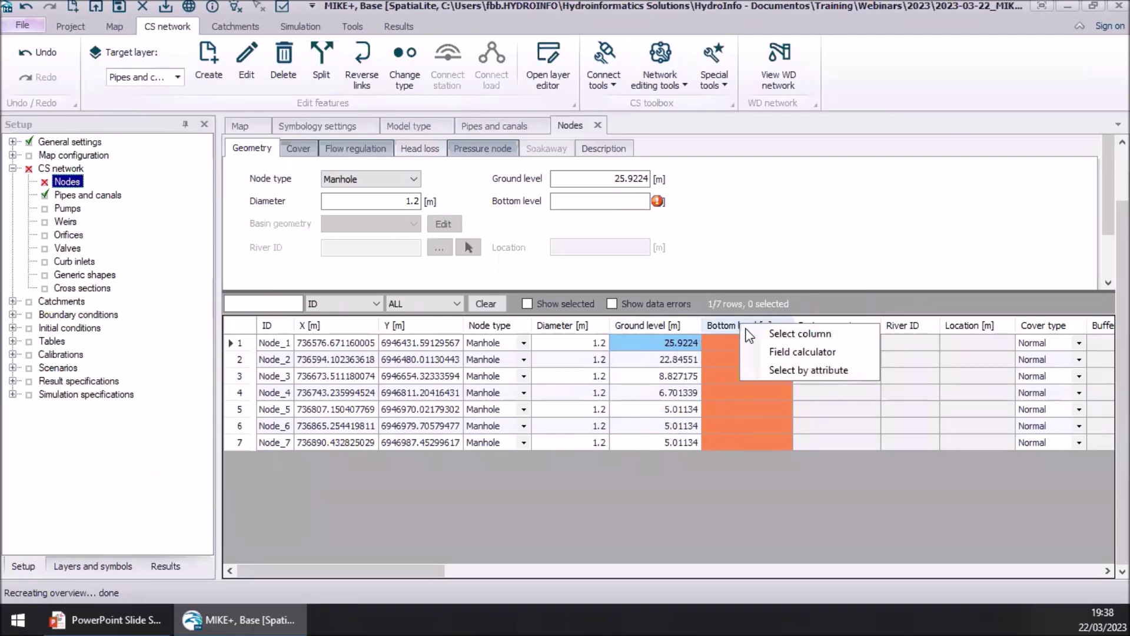
{"action": "left_click", "coordinate": [783, 353]}
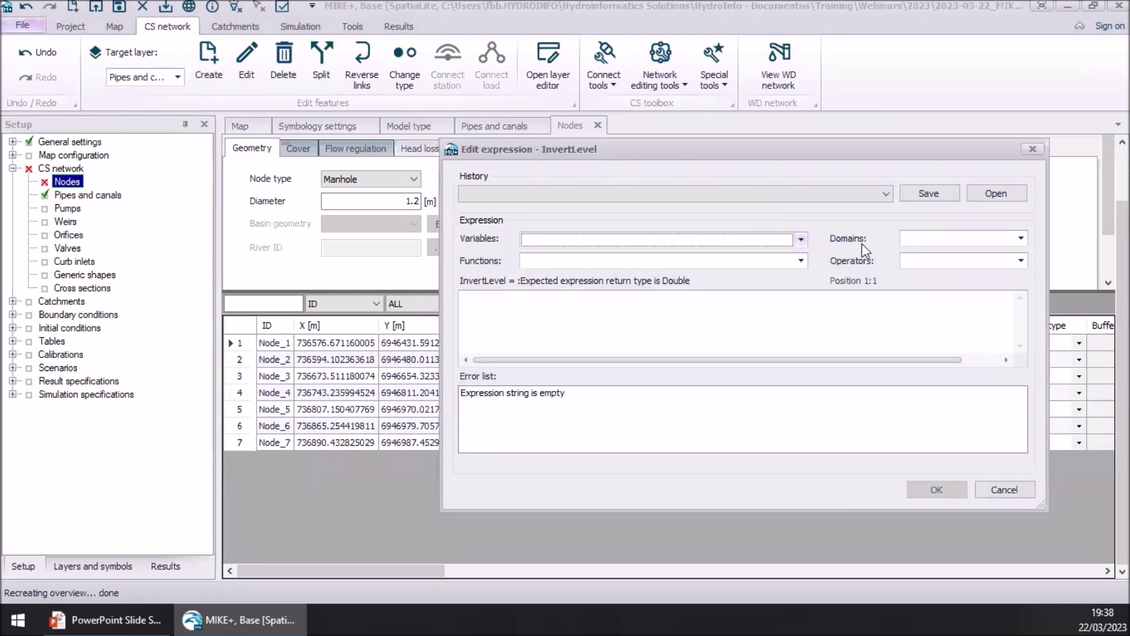
{"action": "left_click", "coordinate": [800, 241]}
{"action": "scroll", "coordinate": [806, 312], "scroll_direction": "down", "scroll_amount": 3}
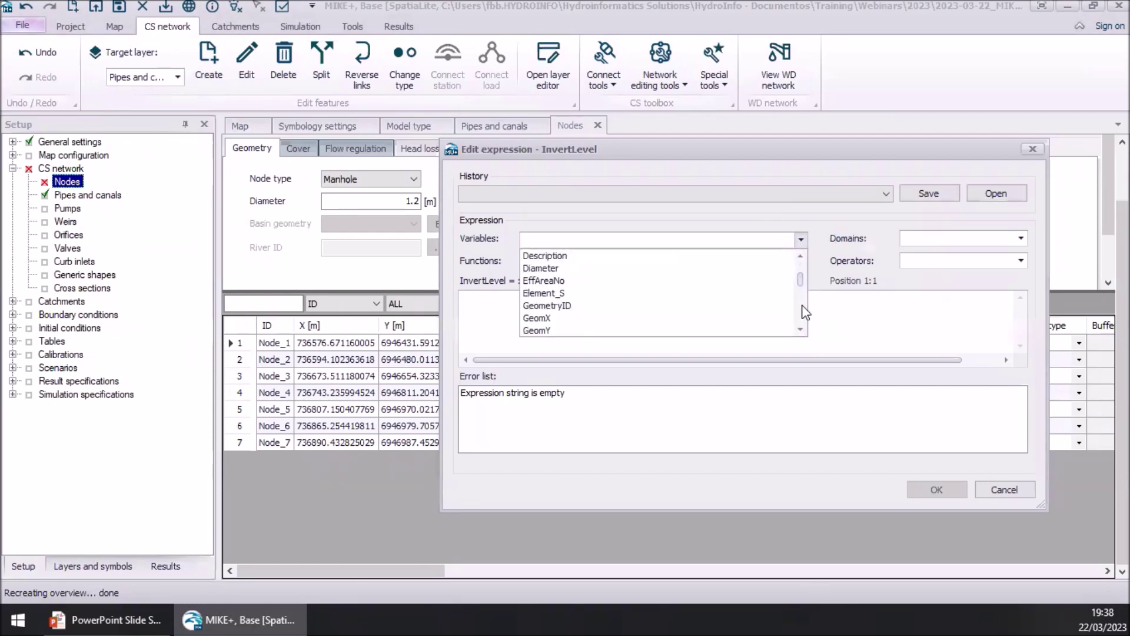
{"action": "scroll", "coordinate": [789, 312], "scroll_direction": "down", "scroll_amount": 2}
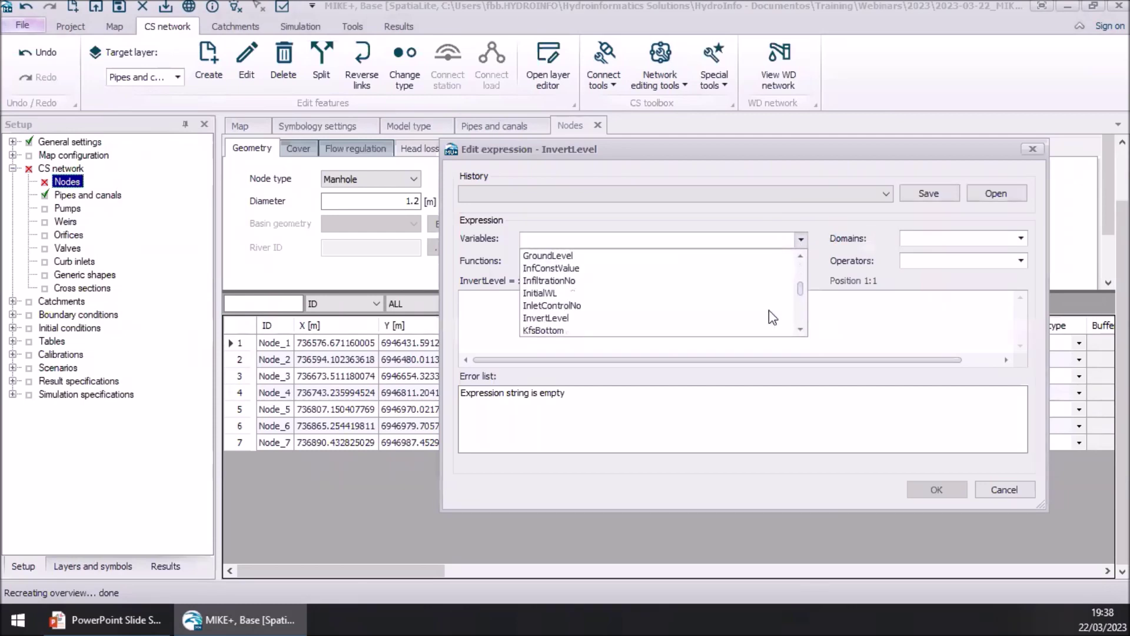
{"action": "left_click", "coordinate": [566, 252]}
{"action": "type", "text": "-1.5"}
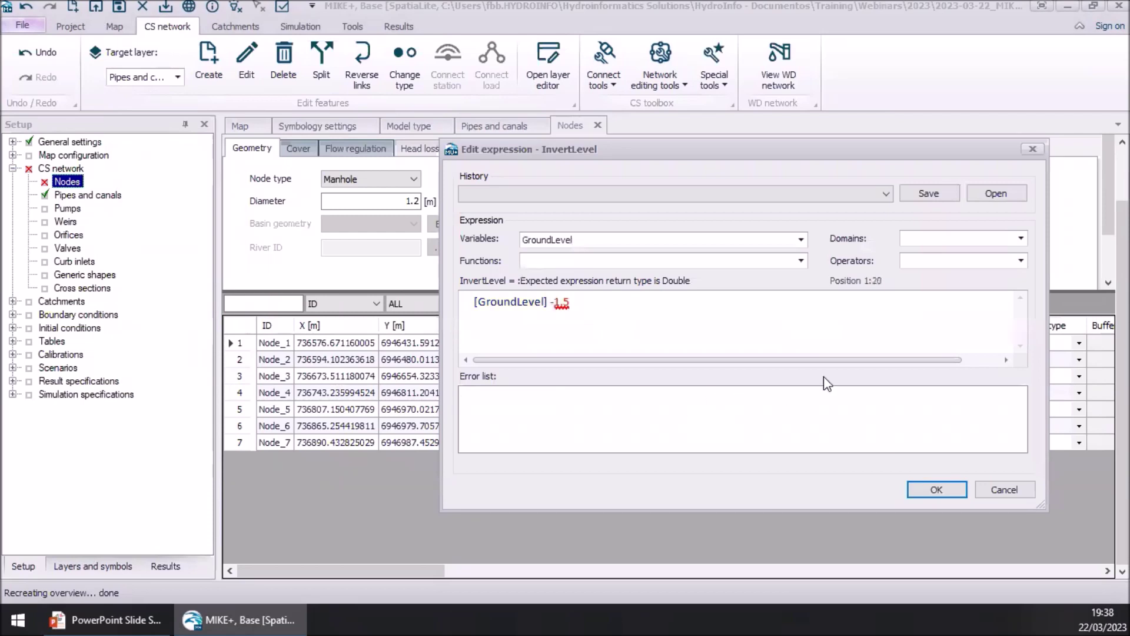
{"action": "left_click", "coordinate": [938, 489]}
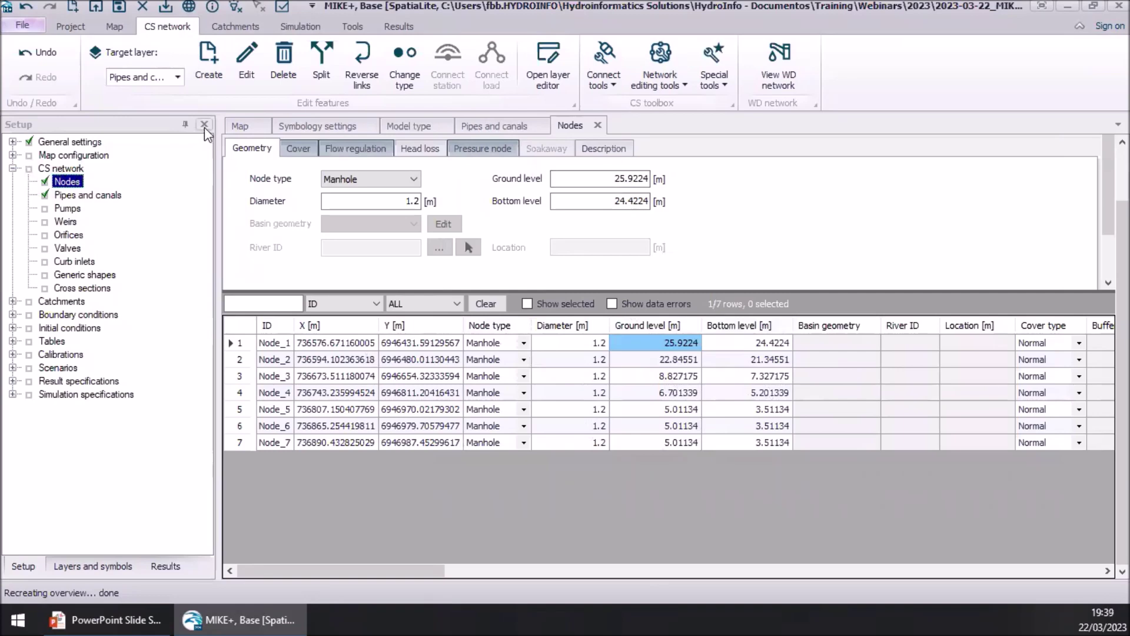
- Hide the MDT_curvas_sj_flo_5m_fill.tif raster on the map and fit the view to the pipe network
{"action": "left_click", "coordinate": [248, 130]}
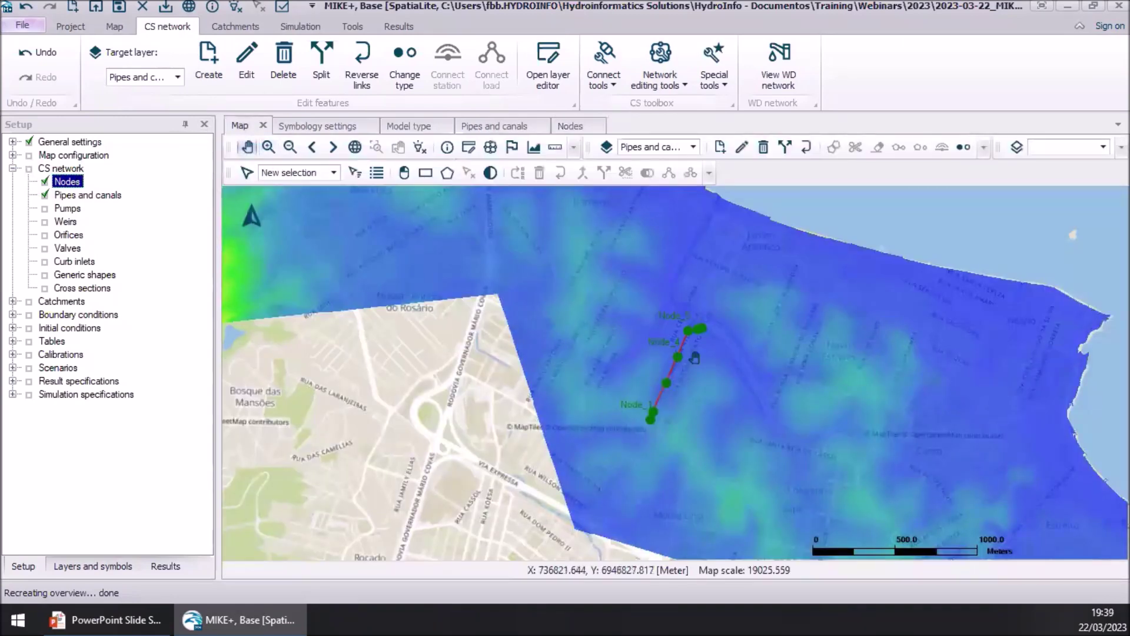
{"action": "left_click", "coordinate": [62, 566]}
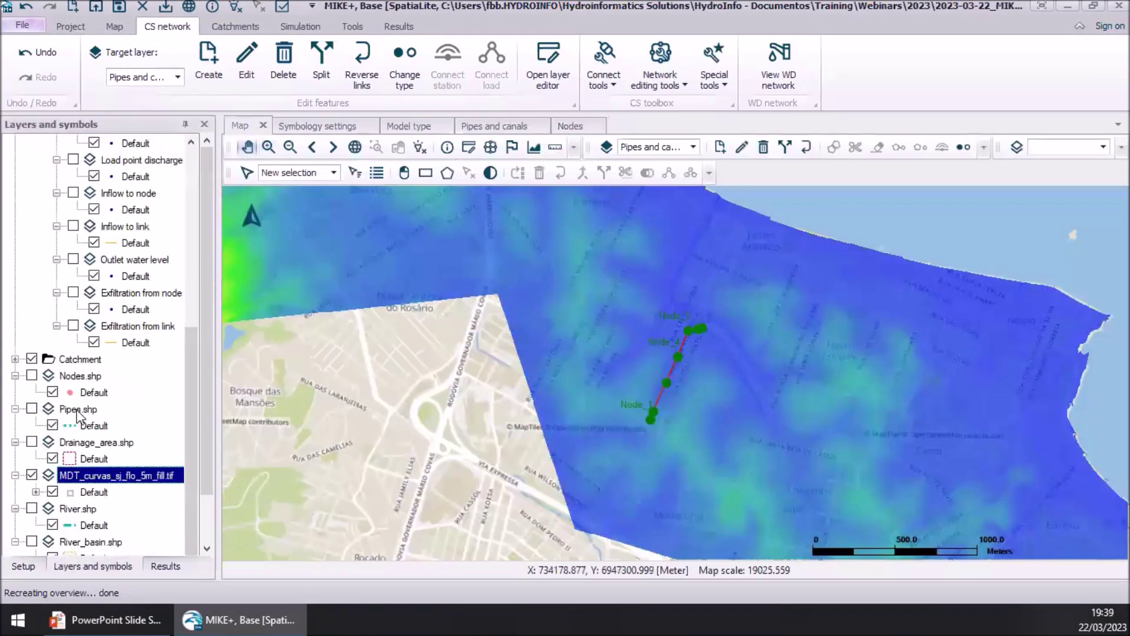
{"action": "left_click", "coordinate": [32, 474]}
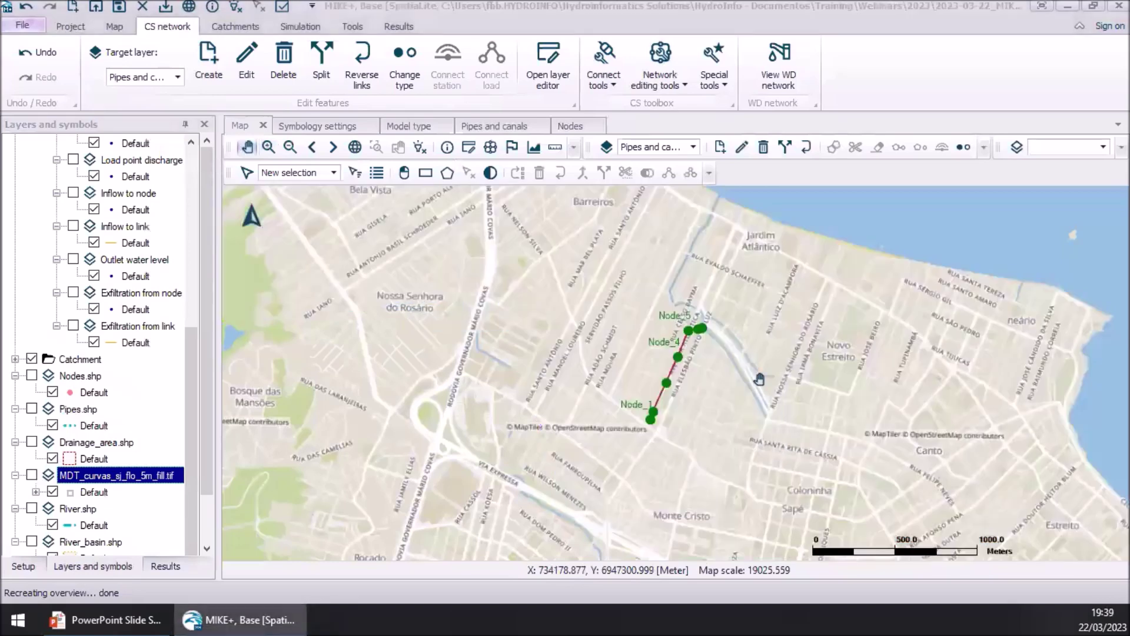
{"action": "scroll", "coordinate": [684, 365], "scroll_direction": "down", "scroll_amount": 1}
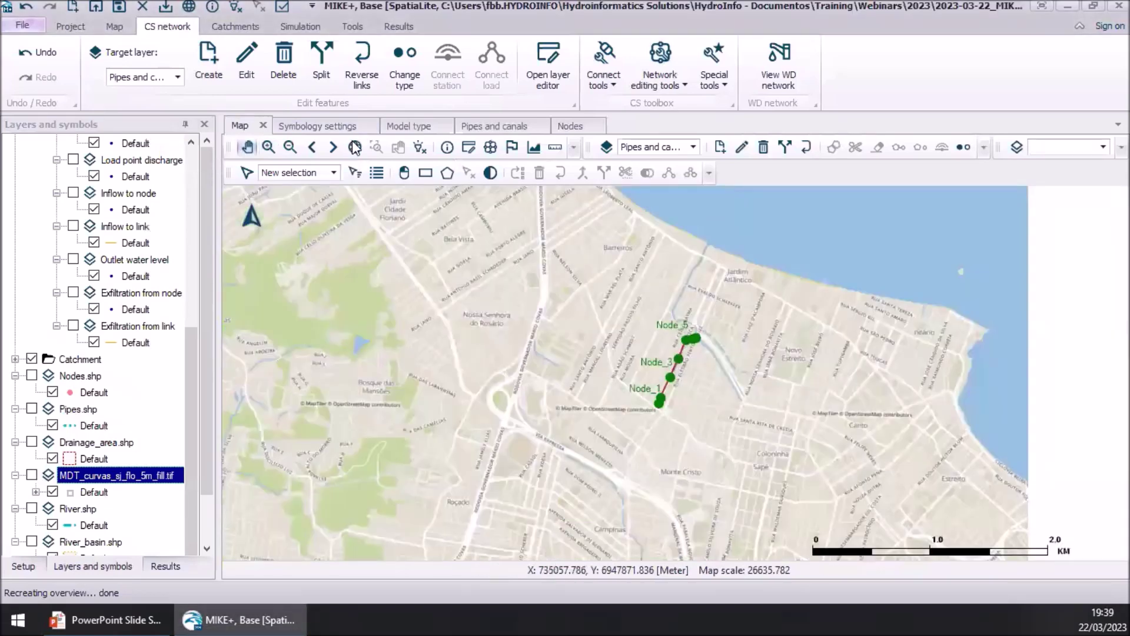
{"action": "left_click", "coordinate": [355, 147]}
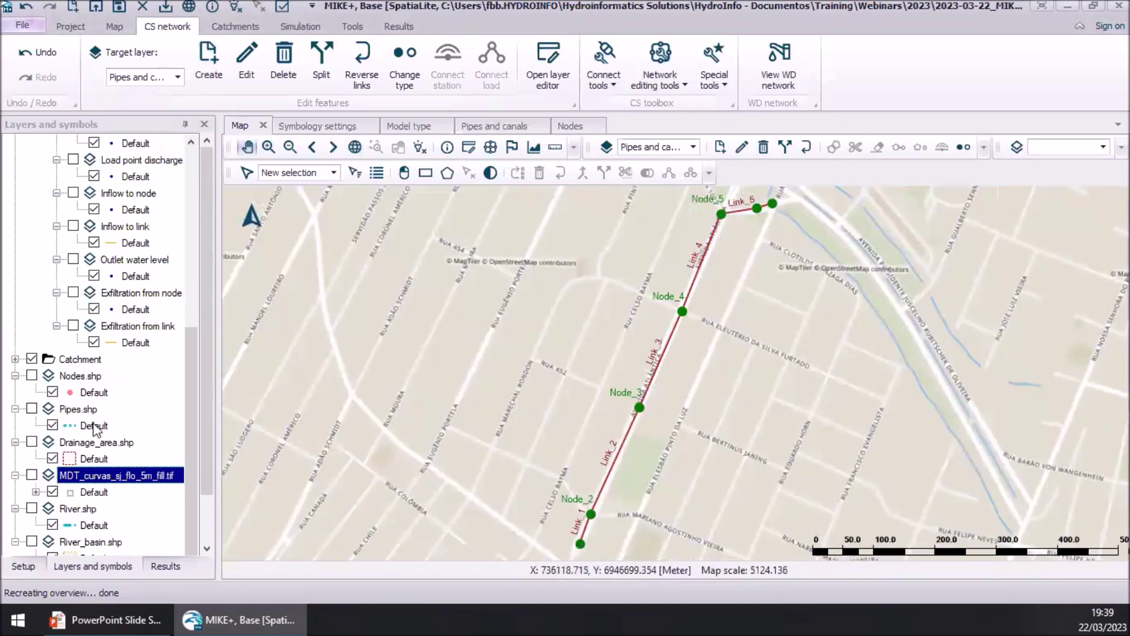
- Expand the Catchments group in the model setup and open the Catchments editor
{"action": "left_click", "coordinate": [24, 564]}
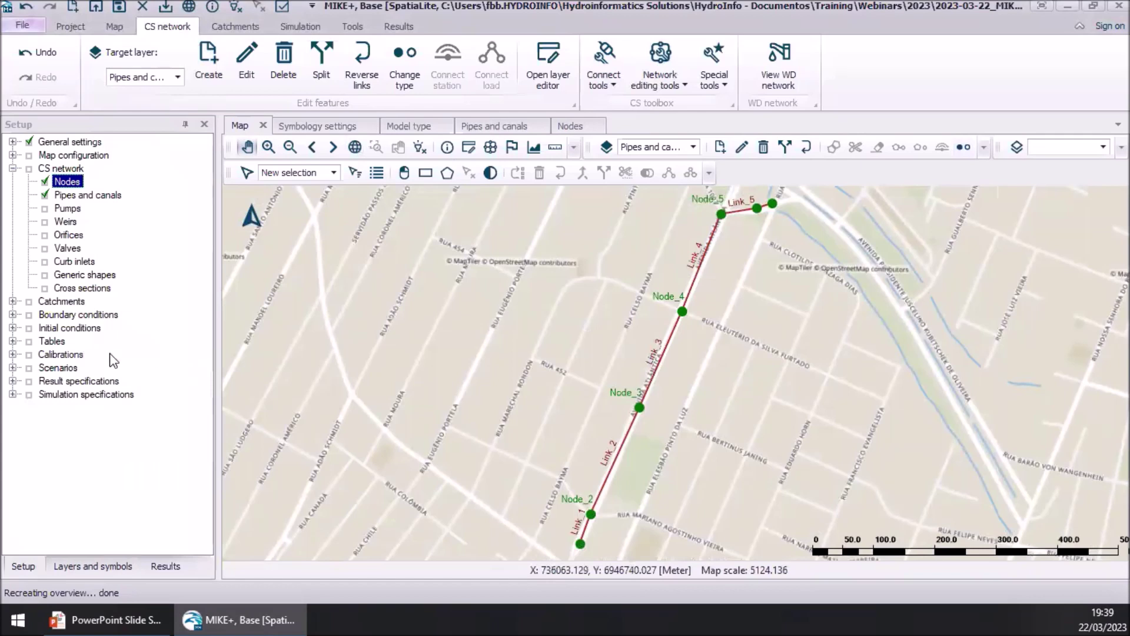
{"action": "left_click", "coordinate": [13, 302]}
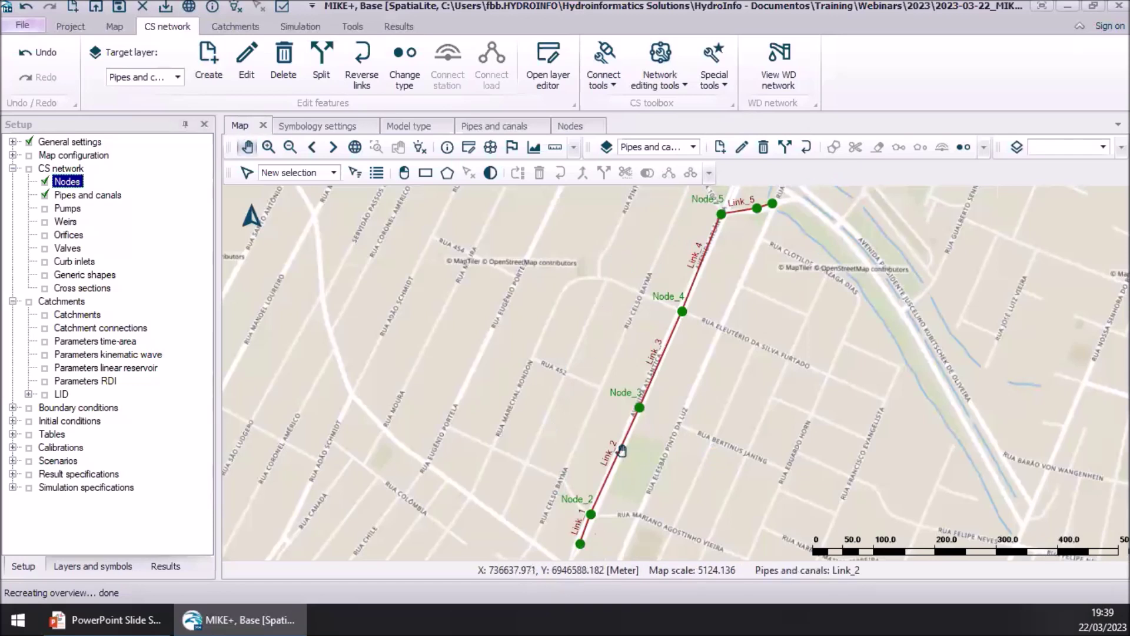
{"action": "double_click", "coordinate": [71, 316]}
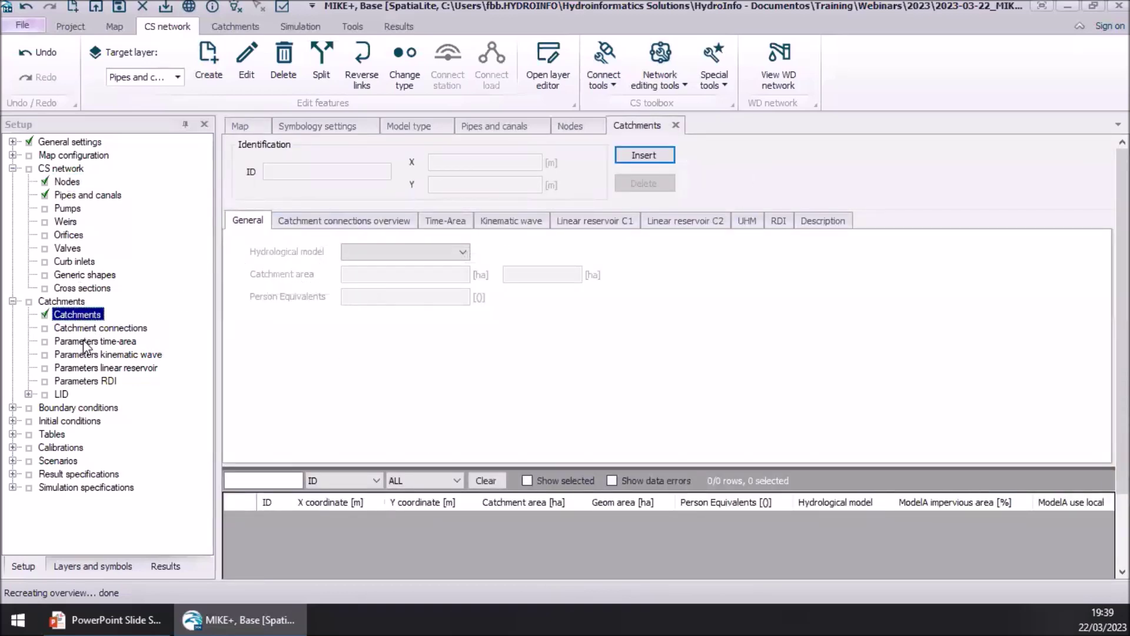
- Display the Drainage_area, Pipes, Nodes, River and River_basin shapefile layers on the map and inspect them around the network
{"action": "left_click", "coordinate": [244, 126]}
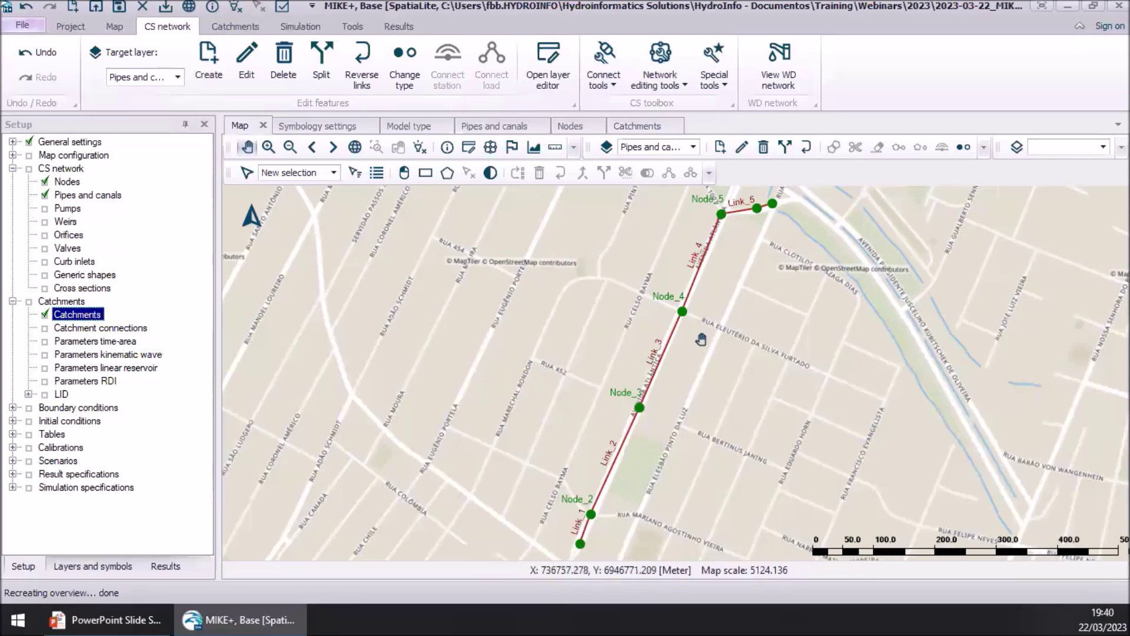
{"action": "scroll", "coordinate": [706, 345], "scroll_direction": "down", "scroll_amount": 2}
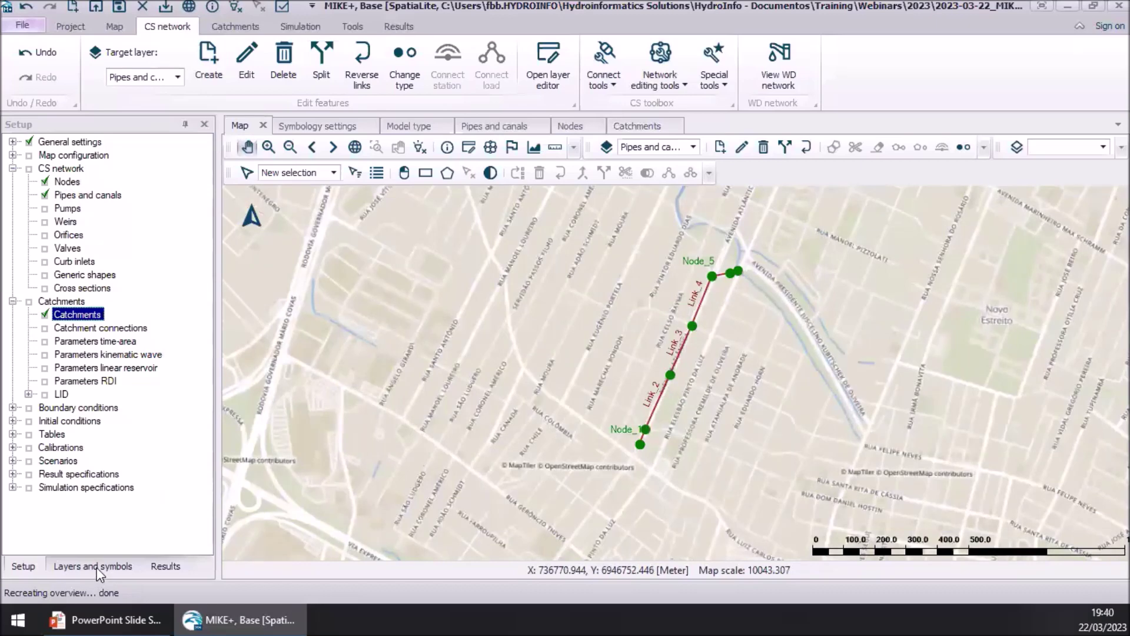
{"action": "left_click", "coordinate": [92, 567]}
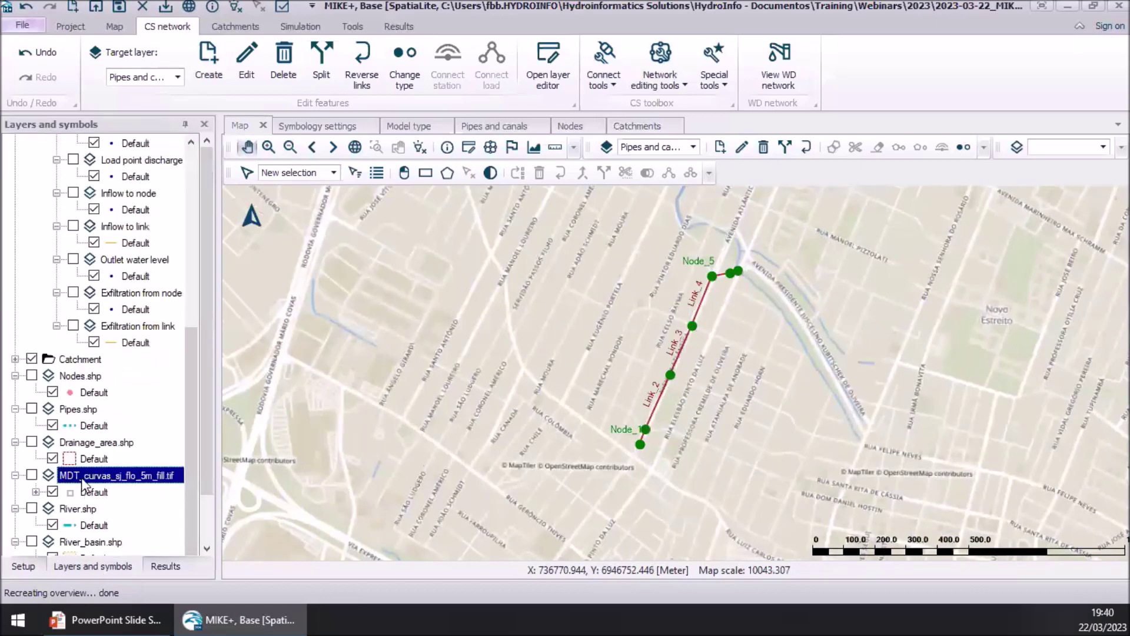
{"action": "left_click", "coordinate": [32, 441]}
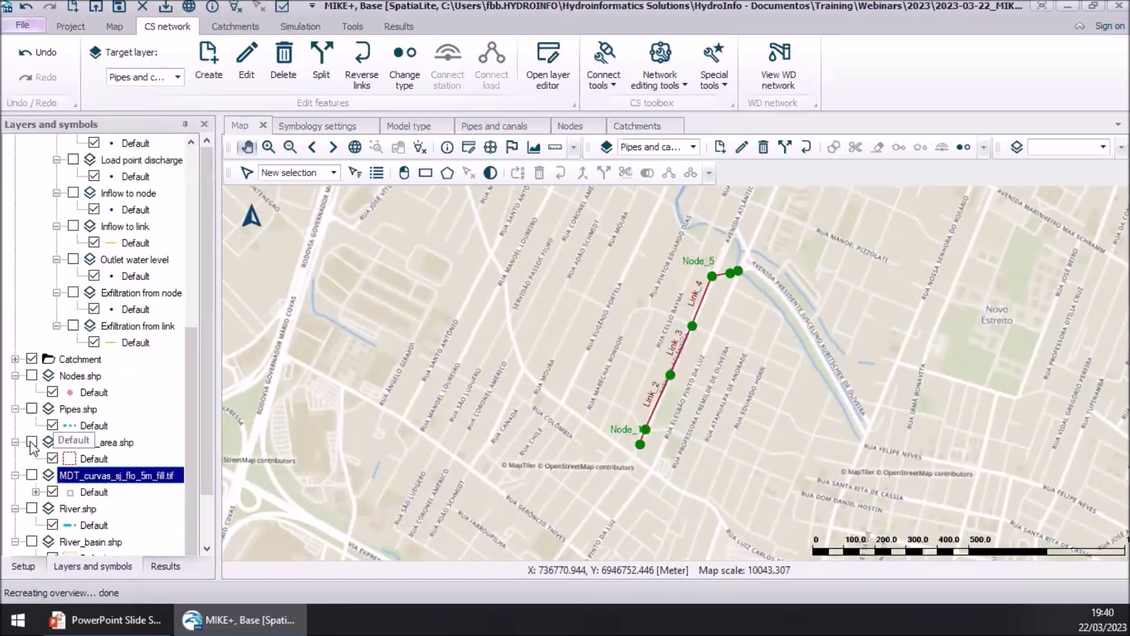
{"action": "left_click", "coordinate": [32, 408]}
{"action": "left_click", "coordinate": [31, 375]}
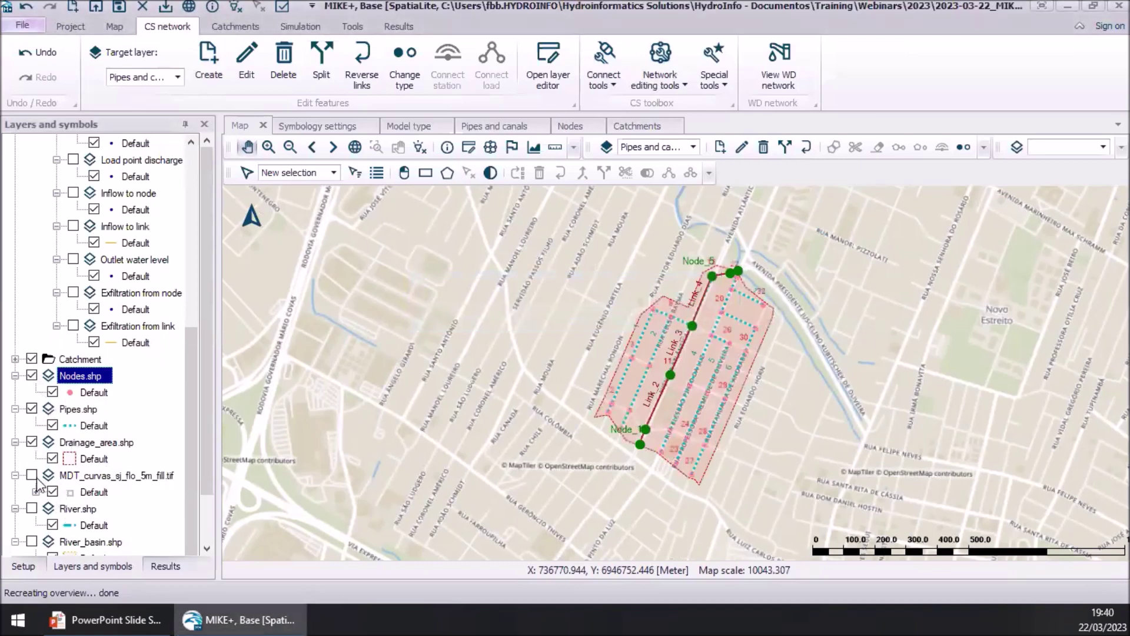
{"action": "left_click", "coordinate": [32, 508]}
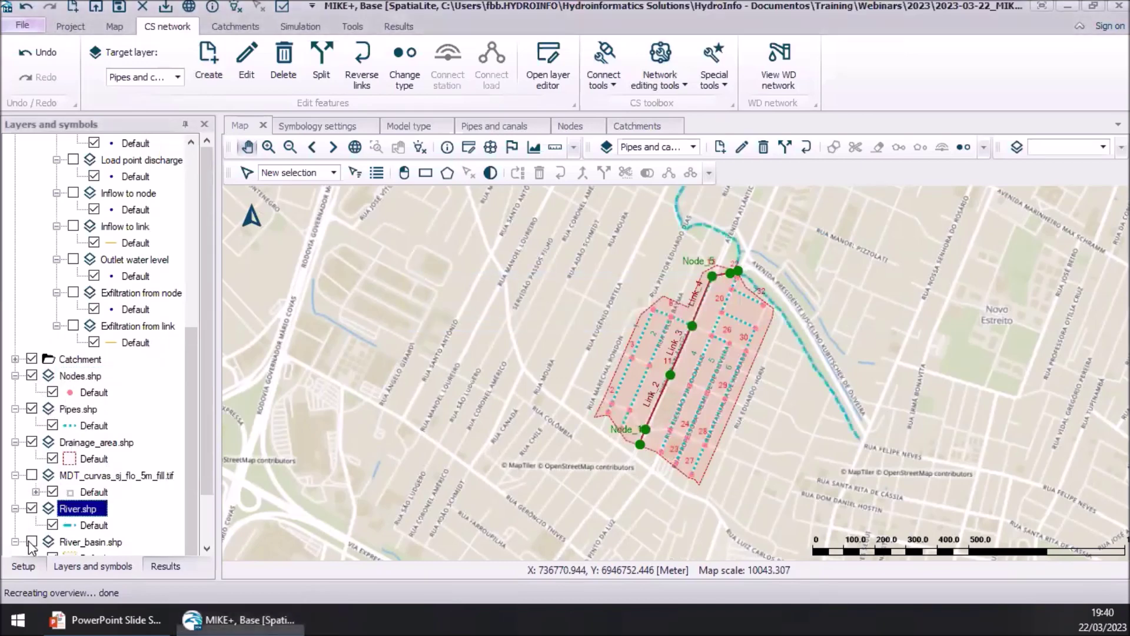
{"action": "left_click", "coordinate": [32, 541]}
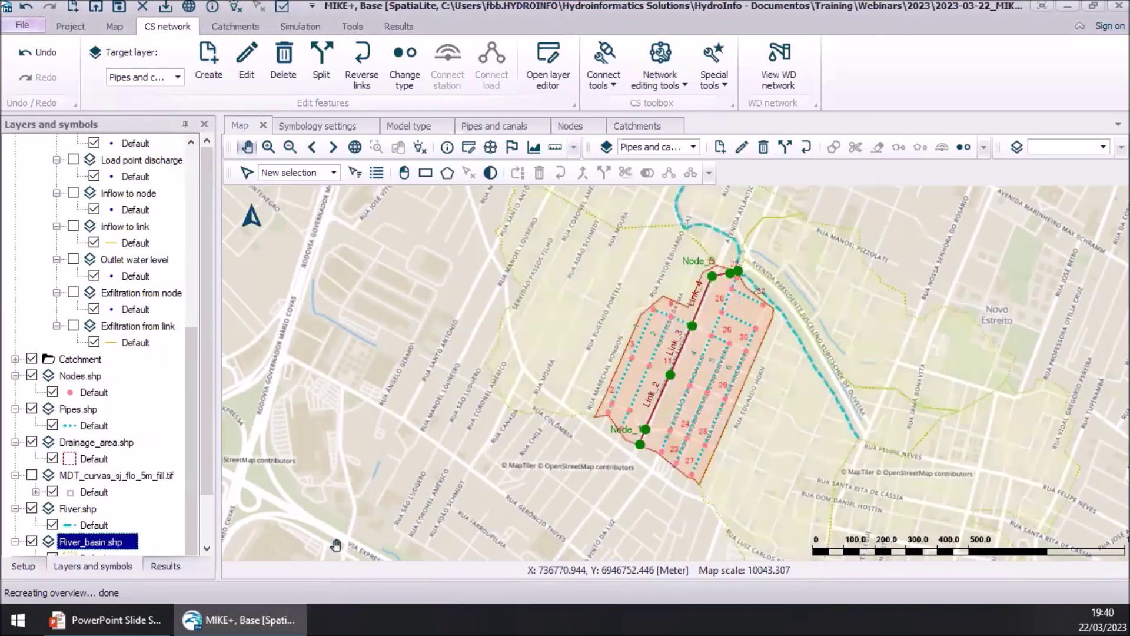
{"action": "scroll", "coordinate": [728, 390], "scroll_direction": "down", "scroll_amount": 4}
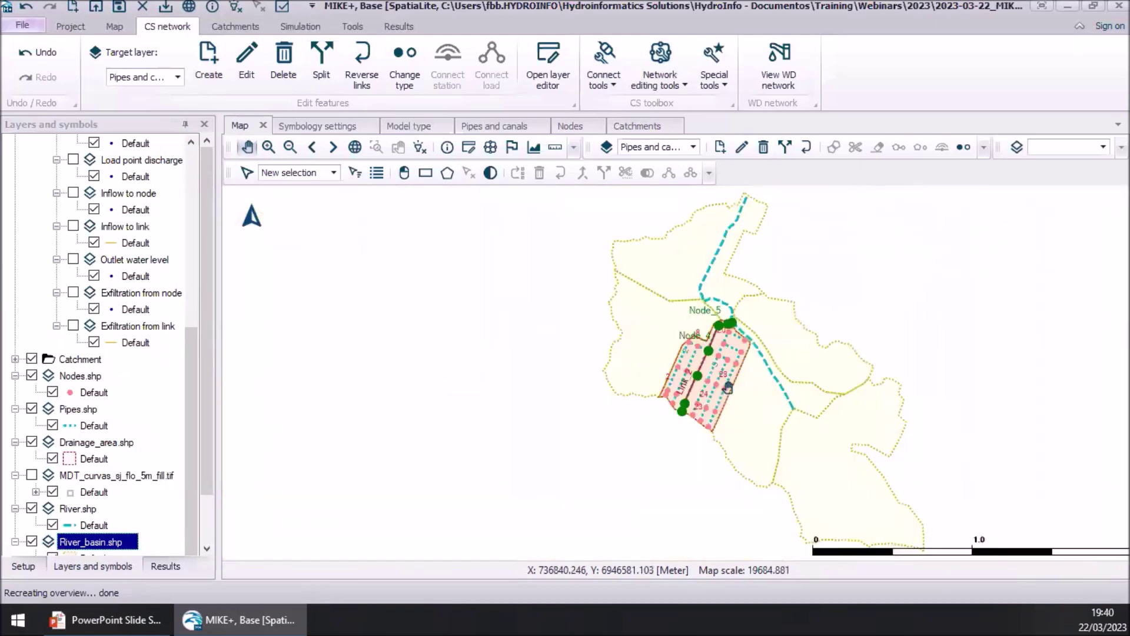
{"action": "scroll", "coordinate": [727, 387], "scroll_direction": "up", "scroll_amount": 2}
{"action": "scroll", "coordinate": [726, 385], "scroll_direction": "up", "scroll_amount": 9}
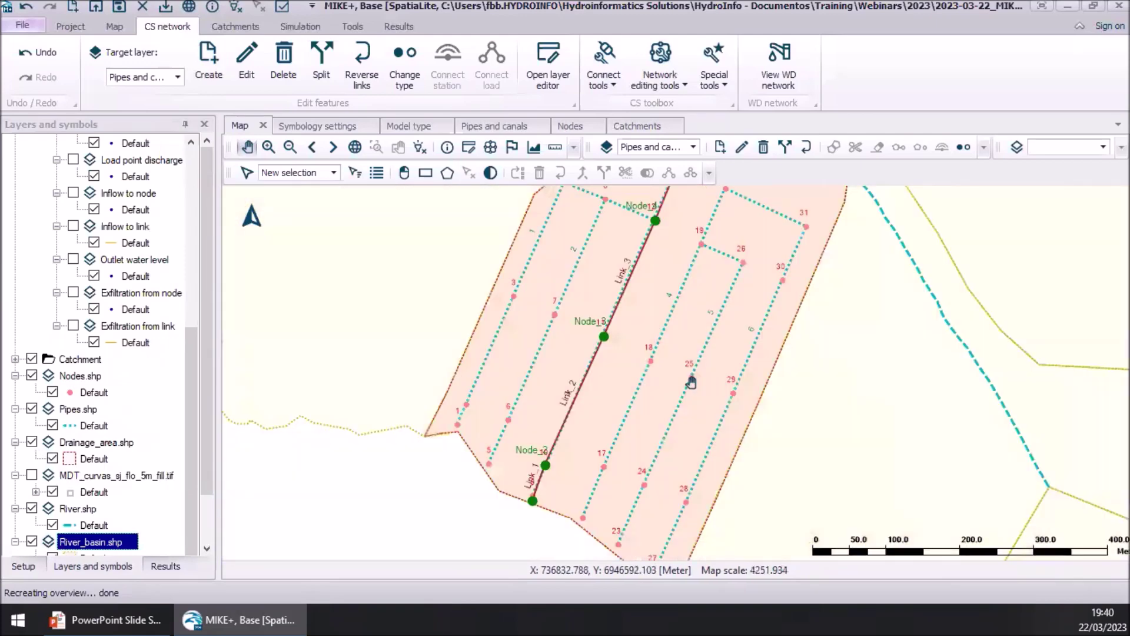
{"action": "scroll", "coordinate": [605, 275], "scroll_direction": "down", "scroll_amount": 2}
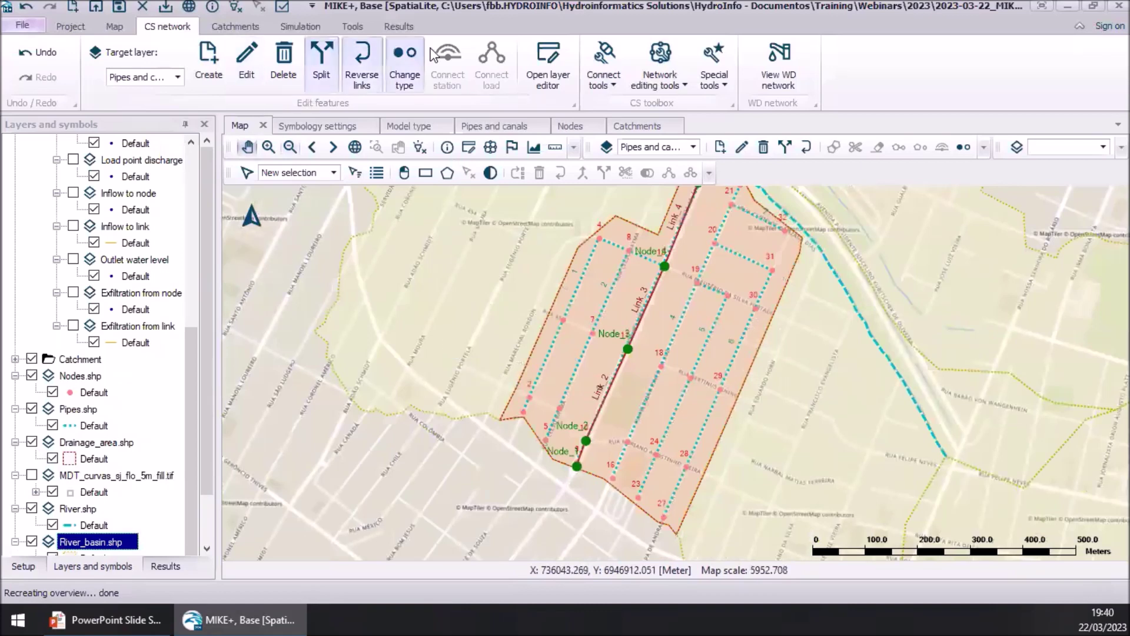
- Set Catchments as the target layer for the catchment editing tools
{"action": "left_click", "coordinate": [246, 28]}
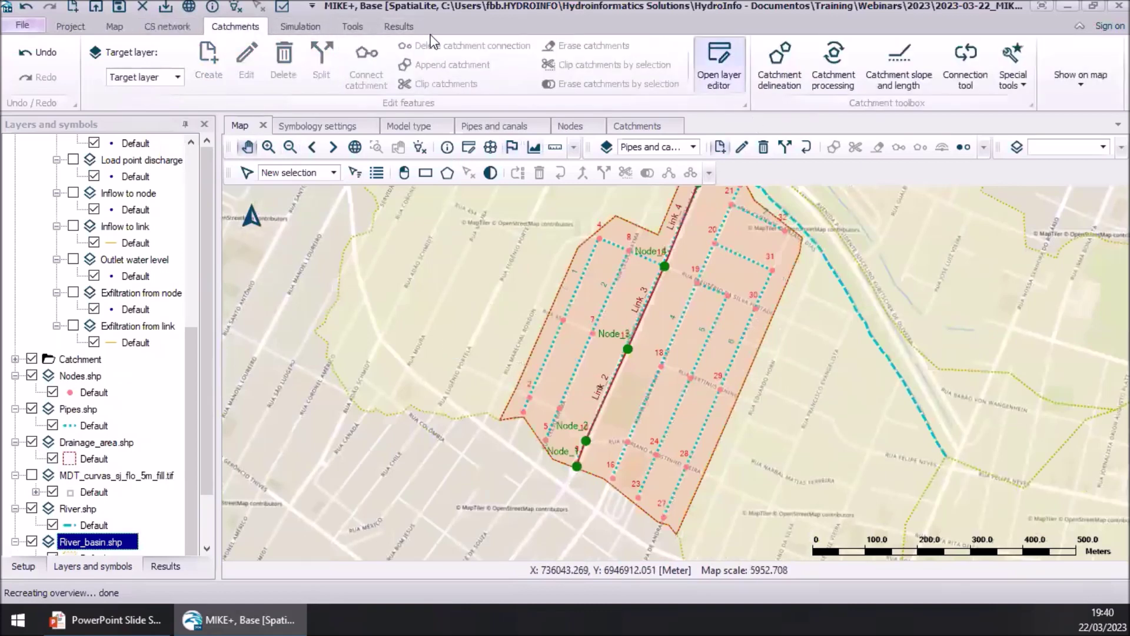
{"action": "left_click", "coordinate": [178, 77]}
{"action": "left_click", "coordinate": [166, 91]}
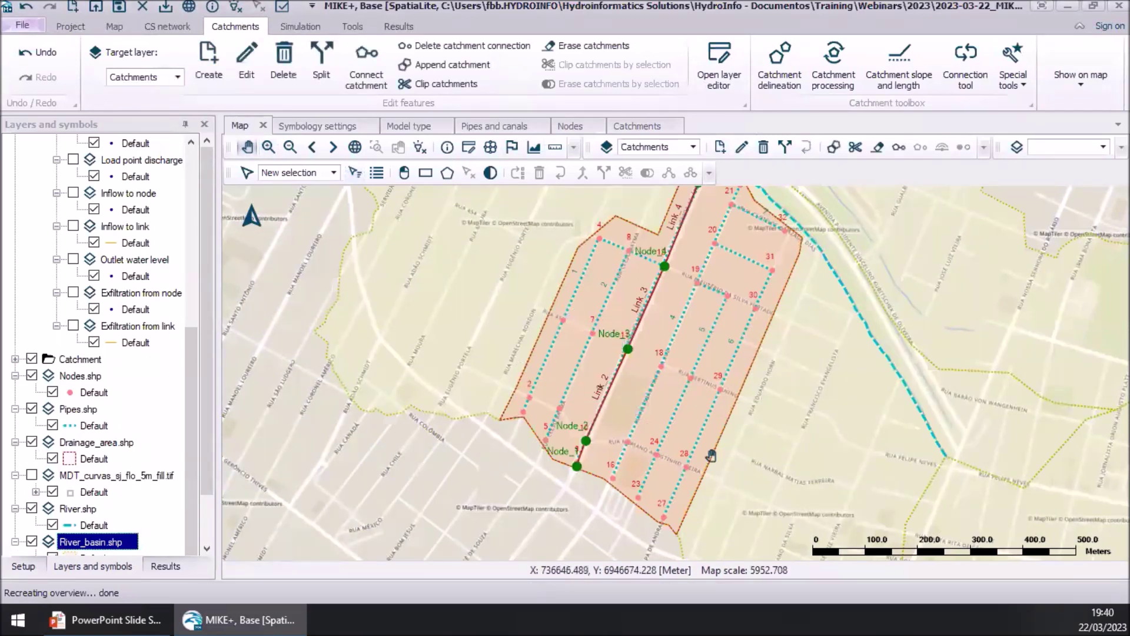
- Start Catchment delineation on the basis of the Pipes and canals line layer, with a manually digitized polygon as the area of interest
{"action": "left_click_drag", "start_coordinate": [764, 328], "coordinate": [777, 374]}
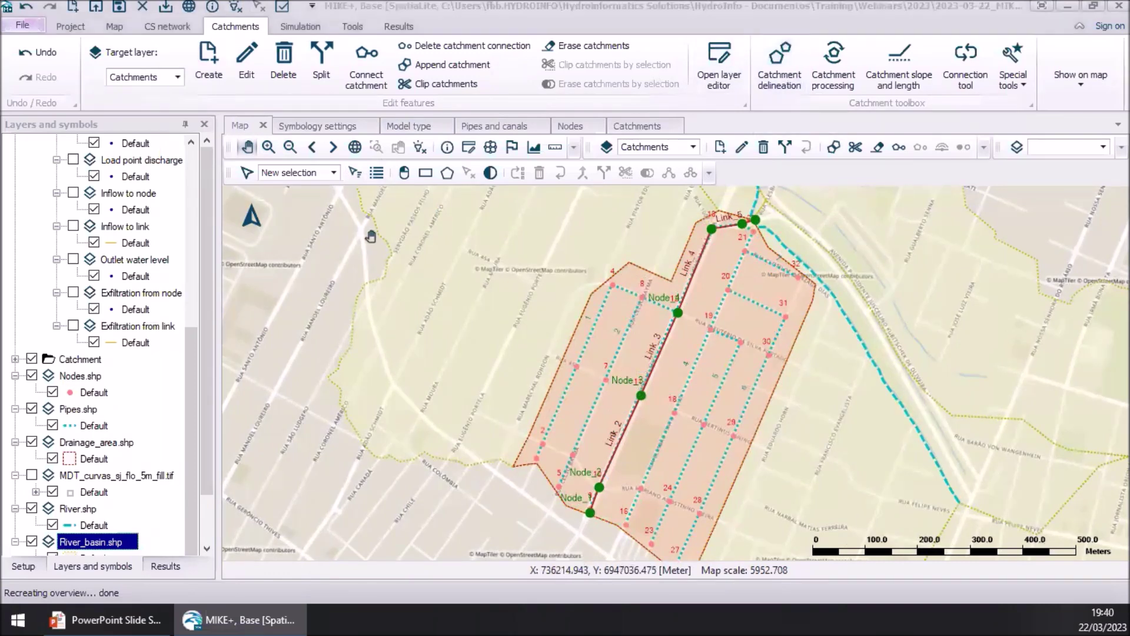
{"action": "left_click_drag", "start_coordinate": [2, 156], "coordinate": [343, 73]}
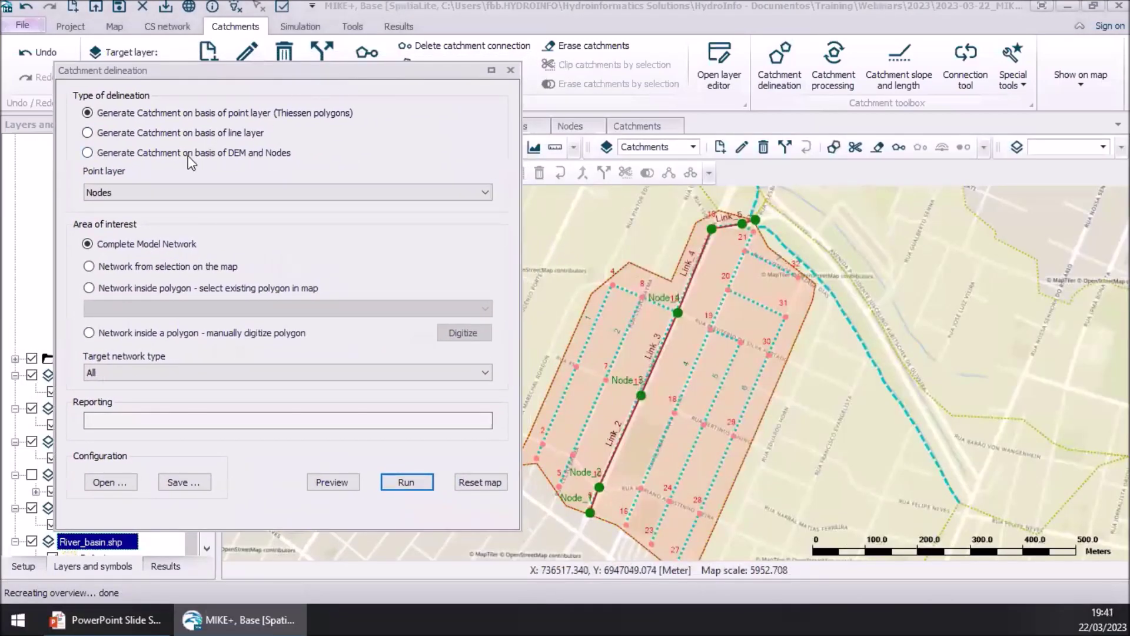
{"action": "left_click", "coordinate": [196, 132]}
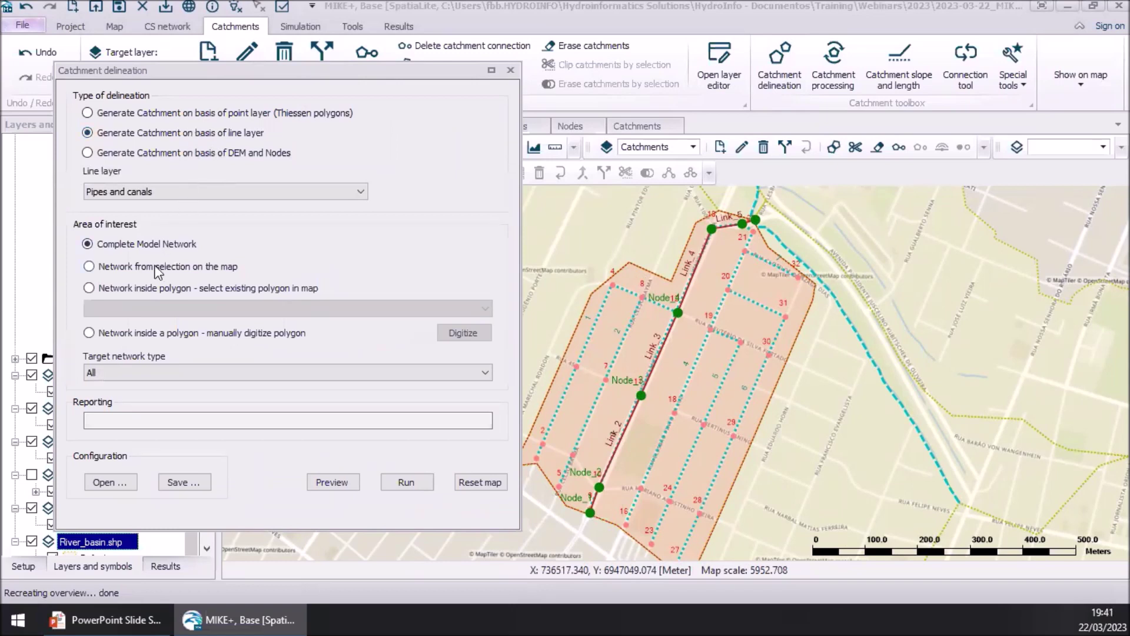
{"action": "left_click", "coordinate": [137, 334]}
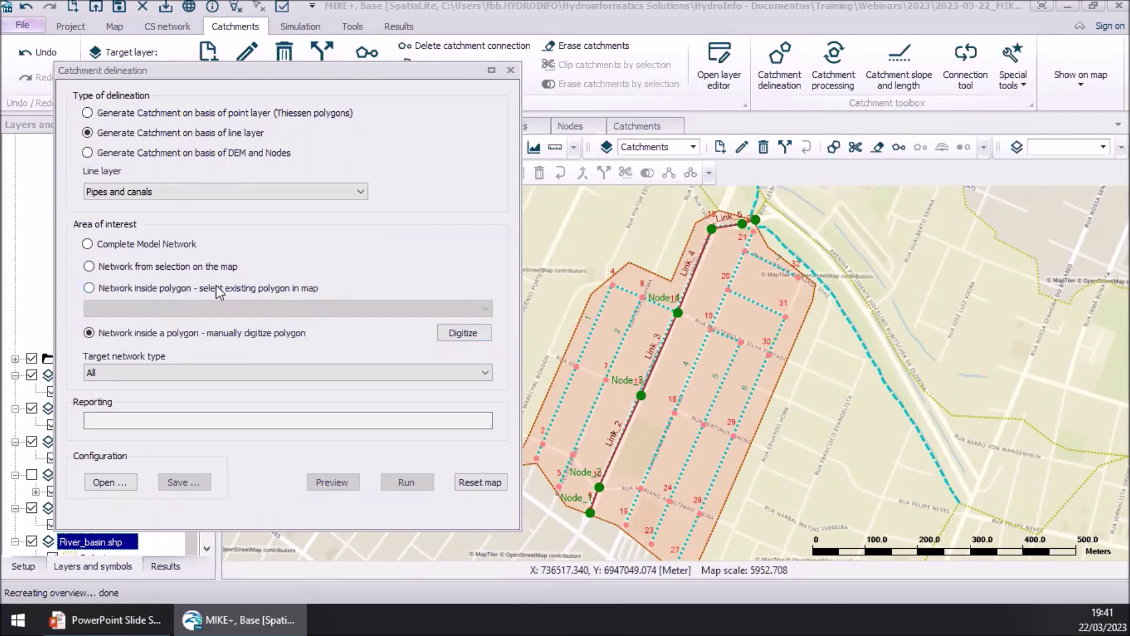
- Digitize the area-of-interest polygon along the drainage area boundary around the network and run the catchment delineation
{"action": "left_click", "coordinate": [464, 336]}
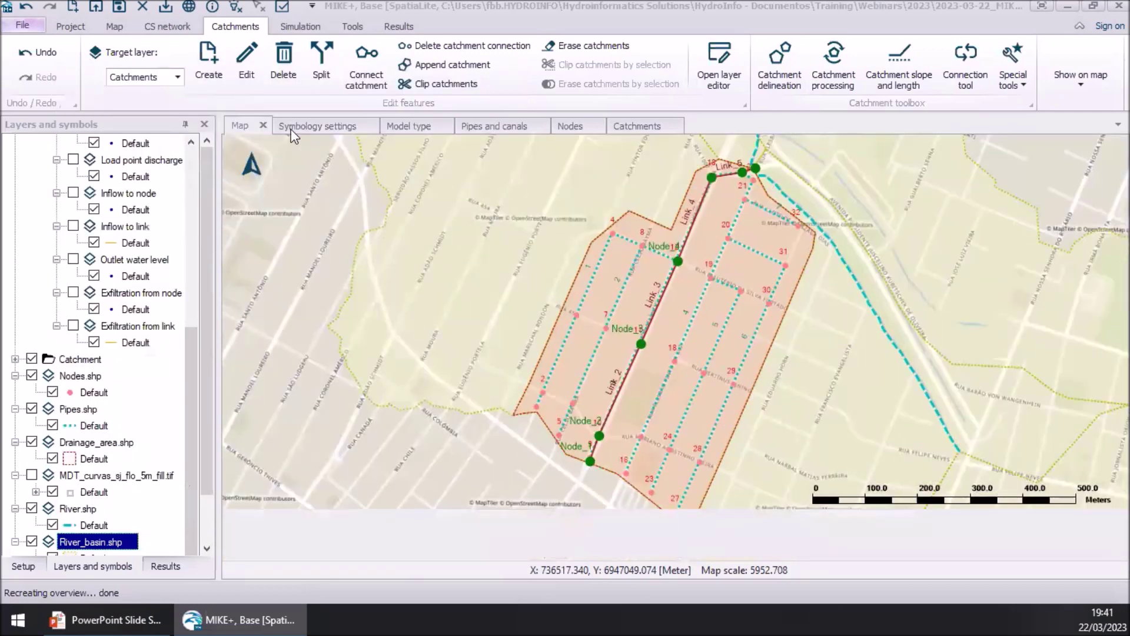
{"action": "left_click", "coordinate": [514, 413]}
{"action": "left_click", "coordinate": [593, 239]}
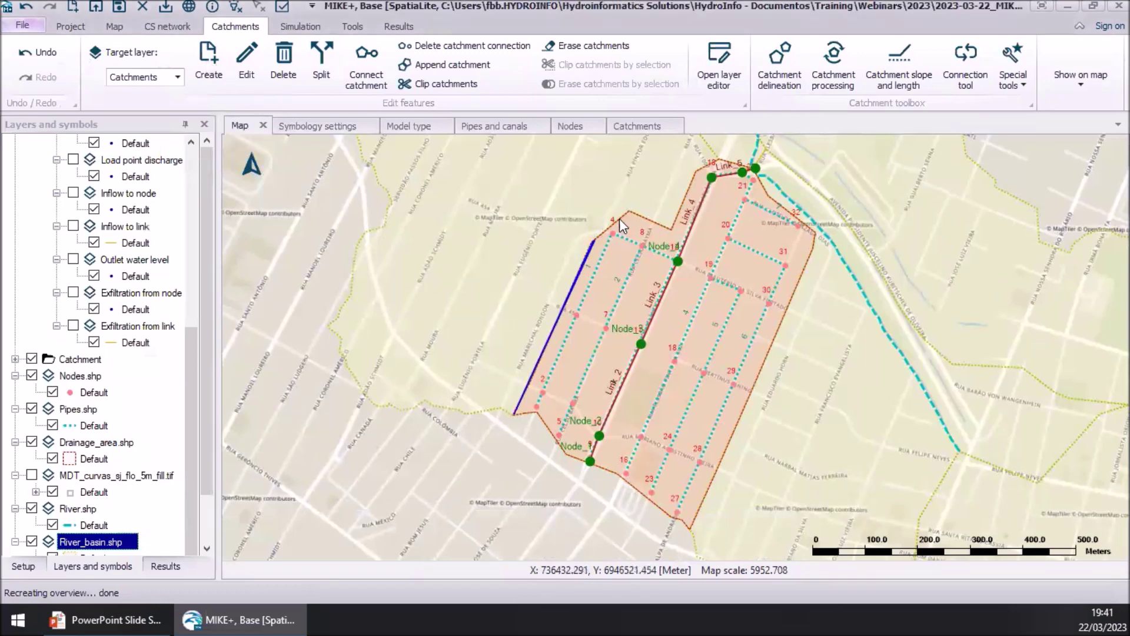
{"action": "left_click", "coordinate": [629, 211]}
{"action": "left_click", "coordinate": [668, 228]}
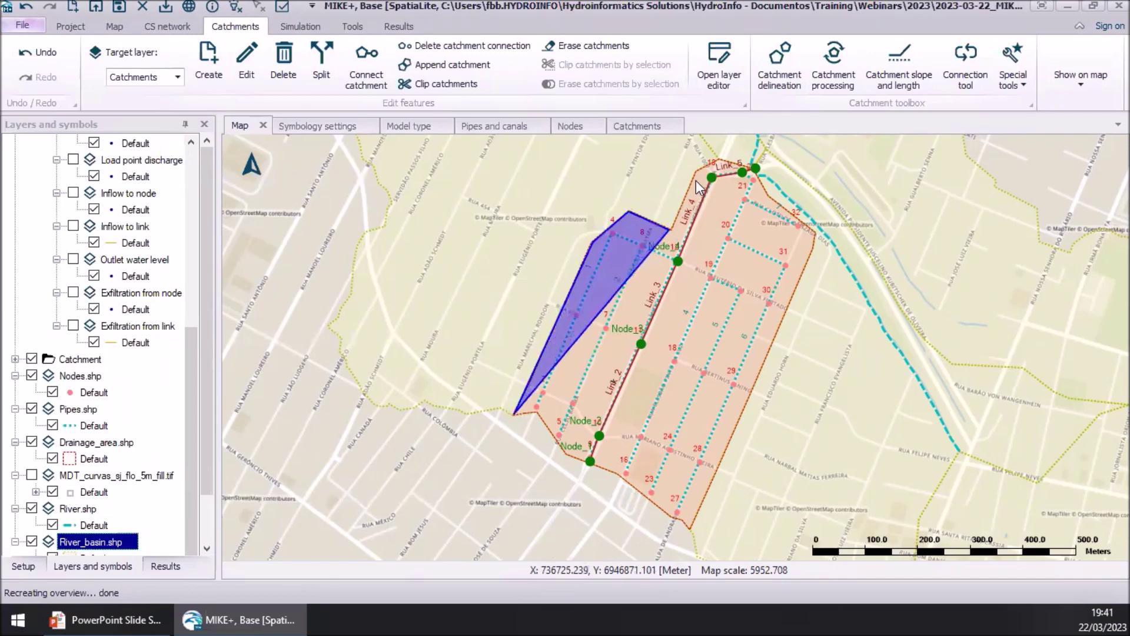
{"action": "left_click", "coordinate": [720, 158]}
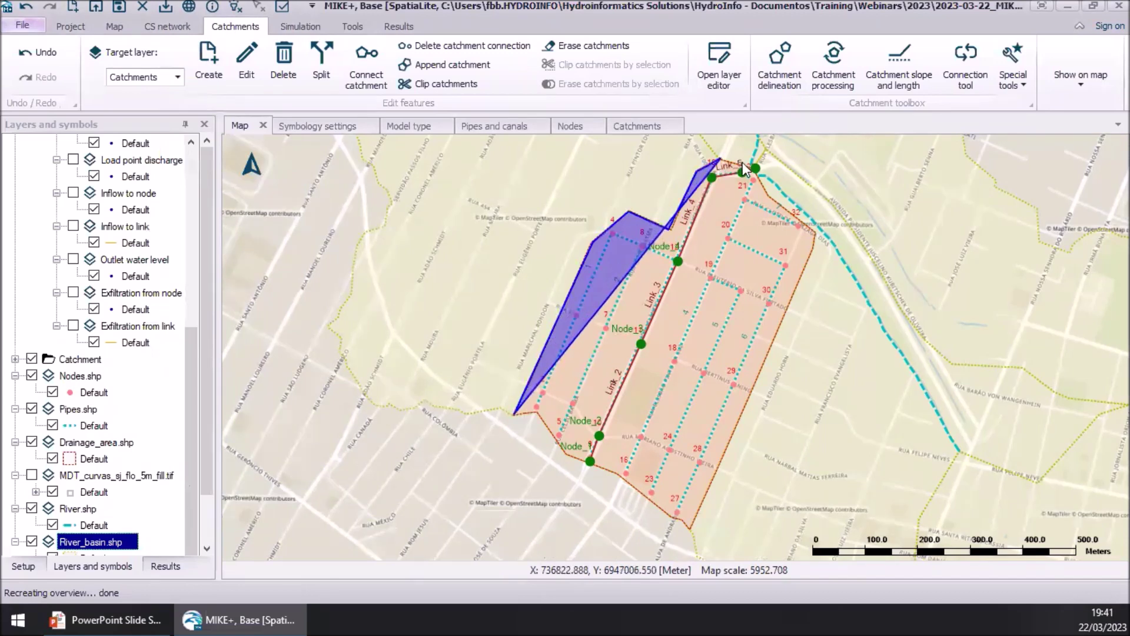
{"action": "left_click", "coordinate": [756, 169]}
{"action": "left_click", "coordinate": [768, 191]}
{"action": "left_click", "coordinate": [814, 233]}
{"action": "left_click", "coordinate": [690, 524]}
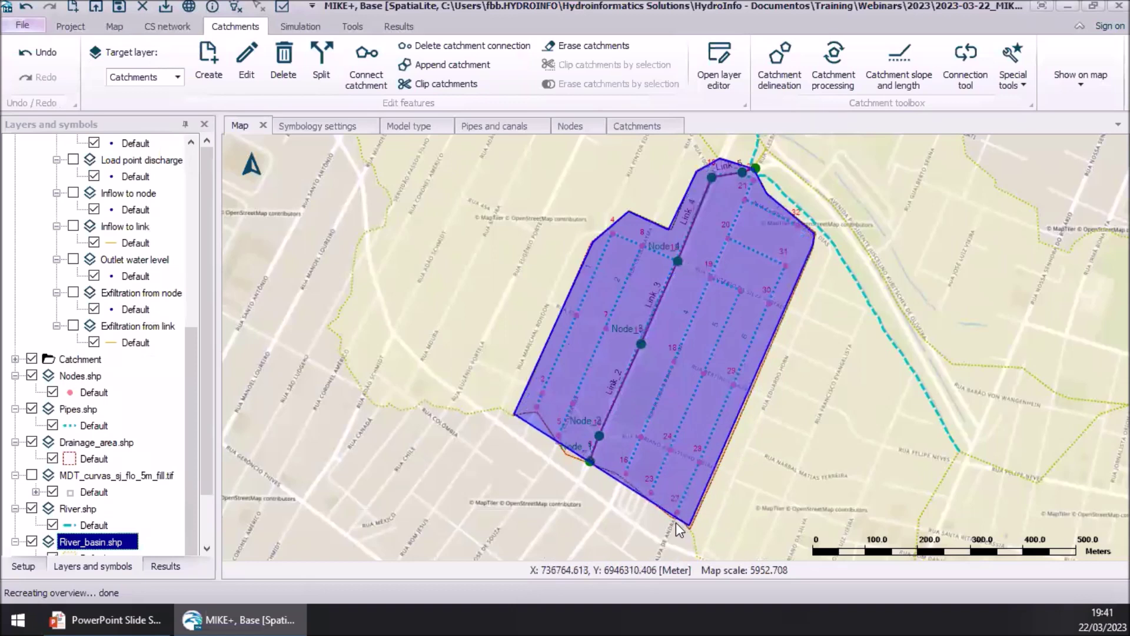
{"action": "left_click", "coordinate": [616, 473]}
{"action": "left_click", "coordinate": [590, 461]}
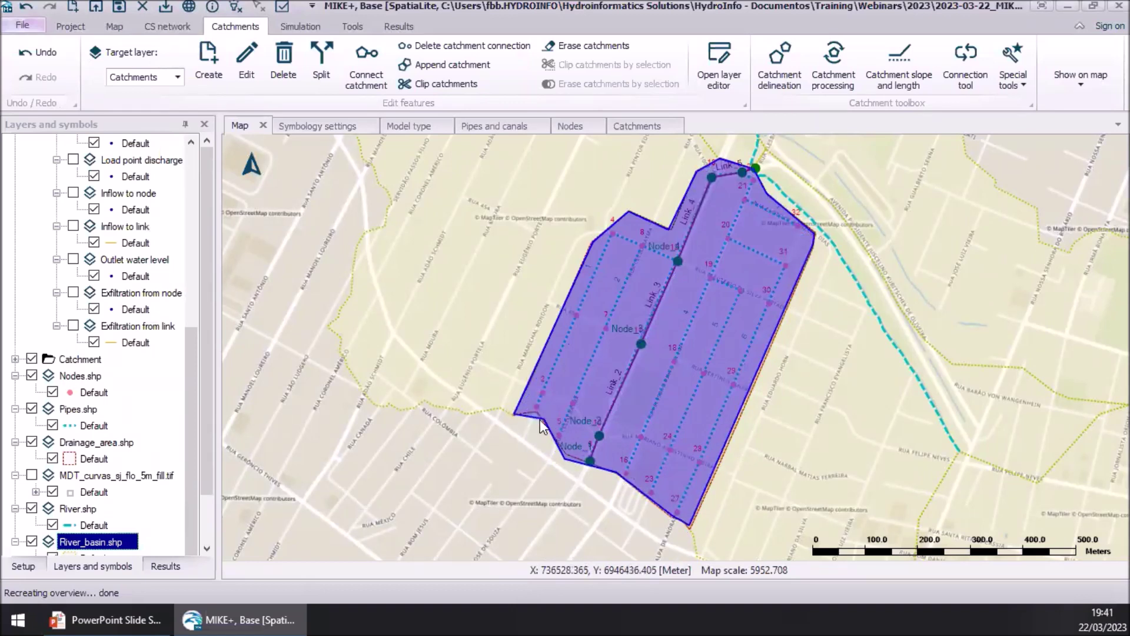
{"action": "double_click", "coordinate": [536, 416]}
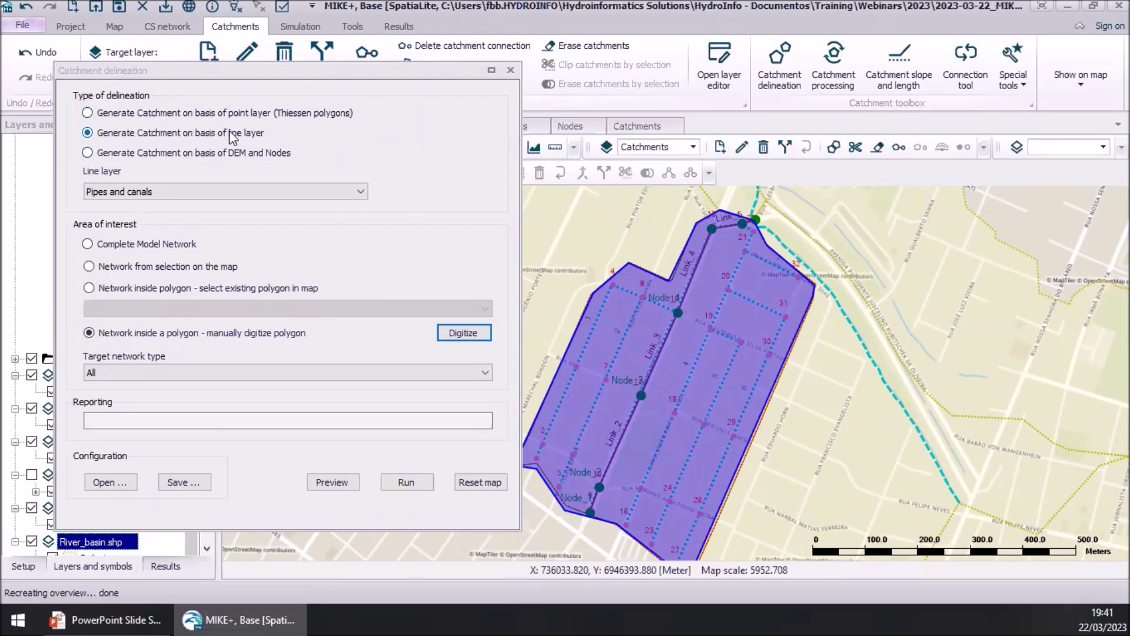
{"action": "left_click", "coordinate": [398, 480]}
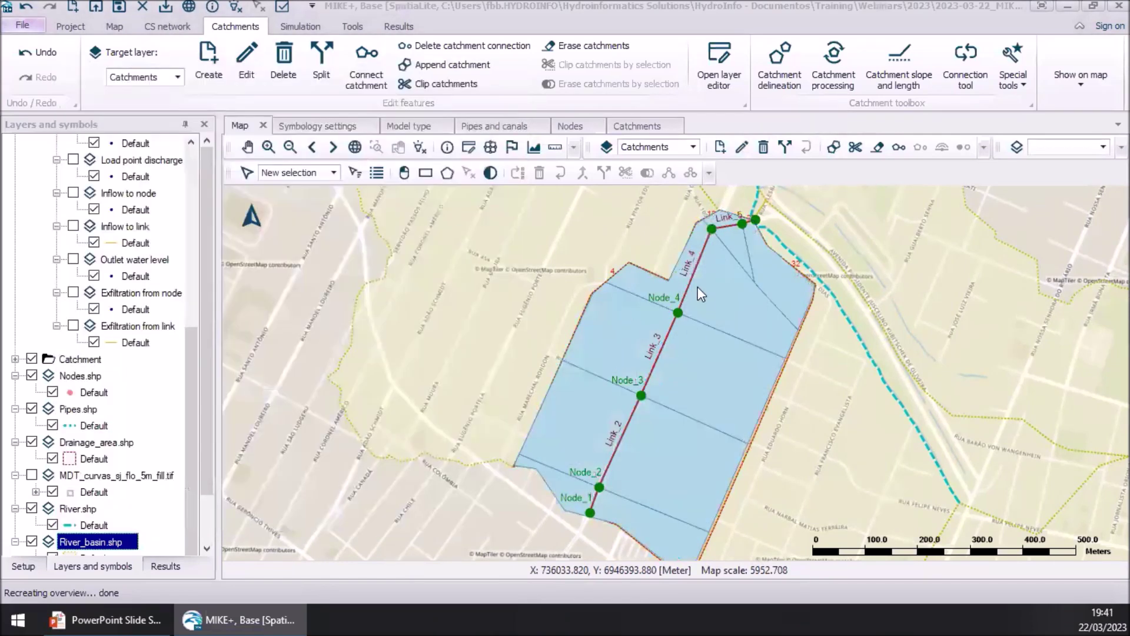
{"action": "left_click", "coordinate": [510, 70]}
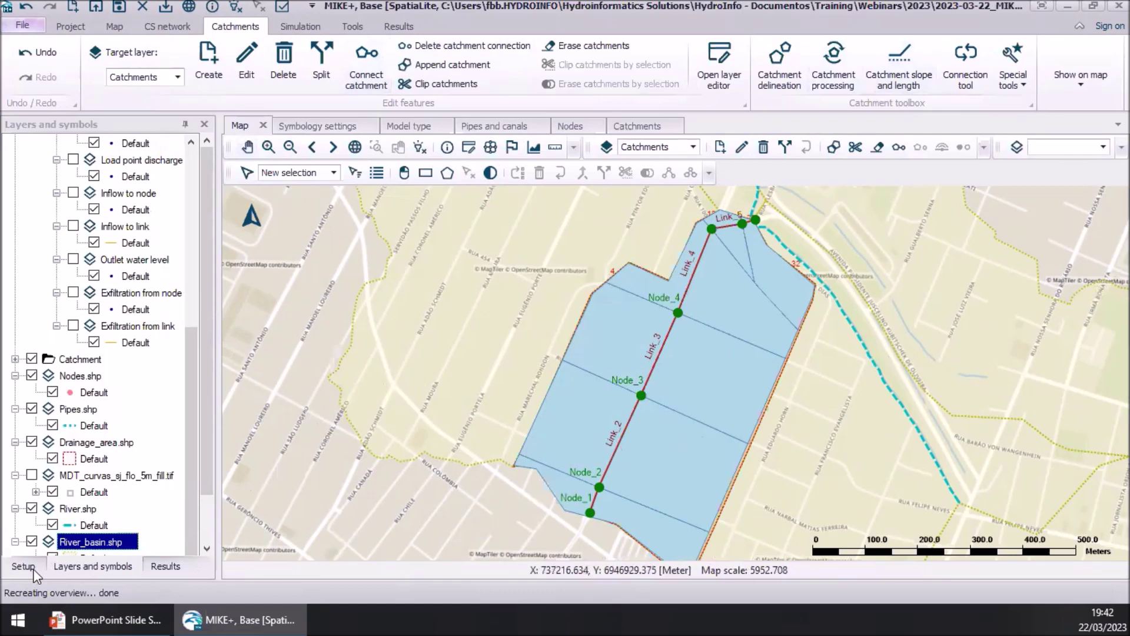
- Set the layer transparency of the Catchments default symbol to 50% and apply it to the map
{"action": "left_click", "coordinate": [183, 359]}
{"action": "left_click", "coordinate": [15, 359]}
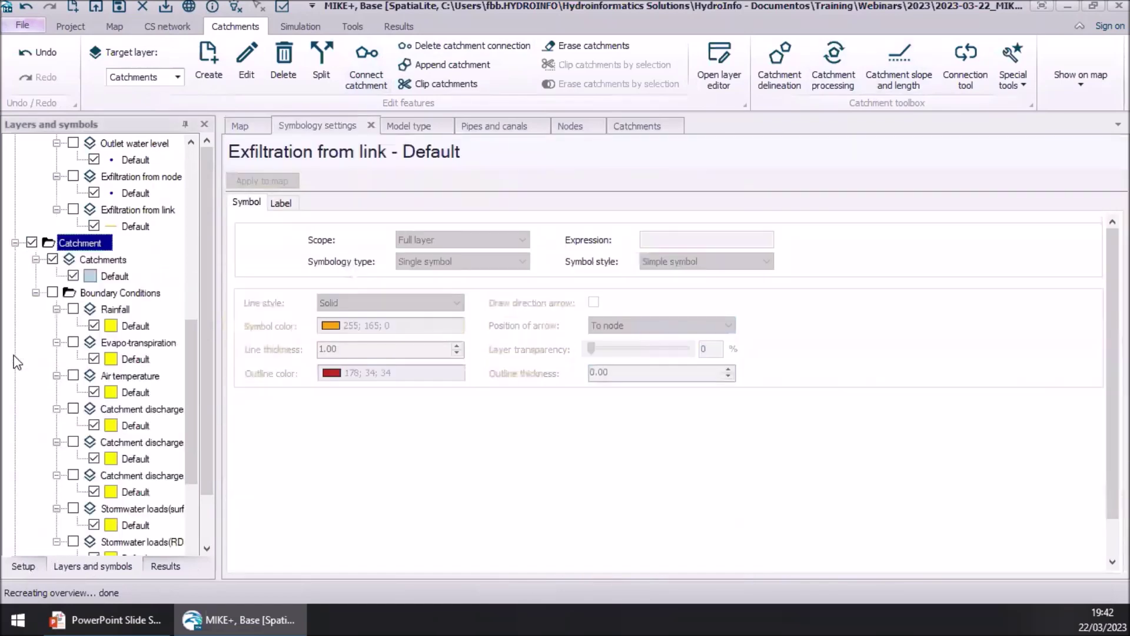
{"action": "left_click", "coordinate": [103, 278]}
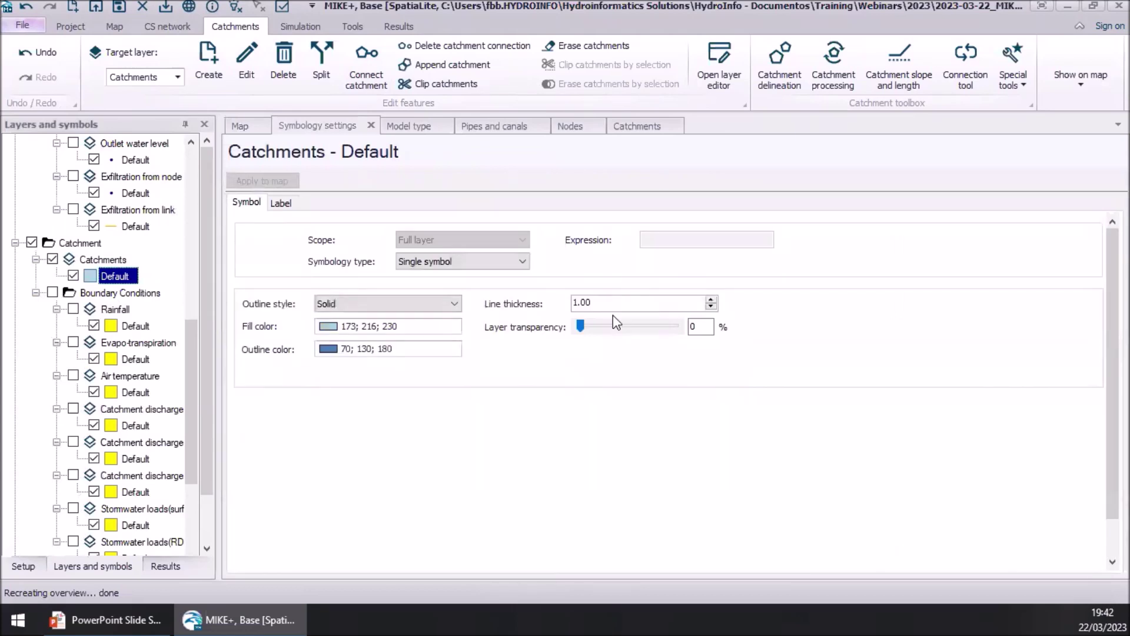
{"action": "double_click", "coordinate": [690, 327]}
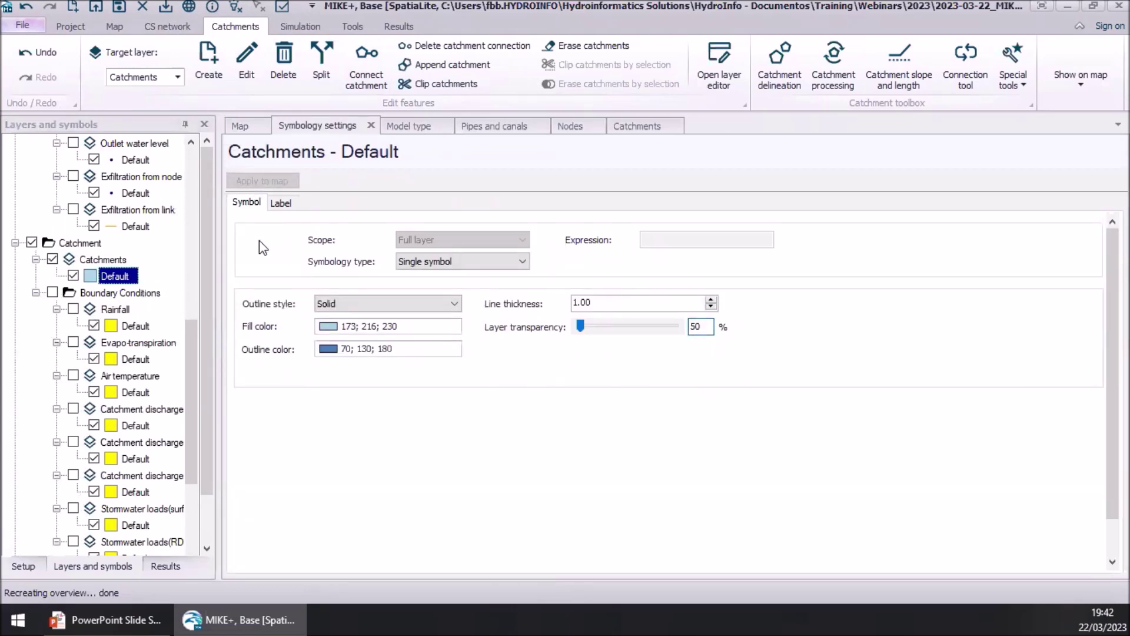
{"action": "left_click", "coordinate": [426, 333]}
{"action": "left_click", "coordinate": [270, 183]}
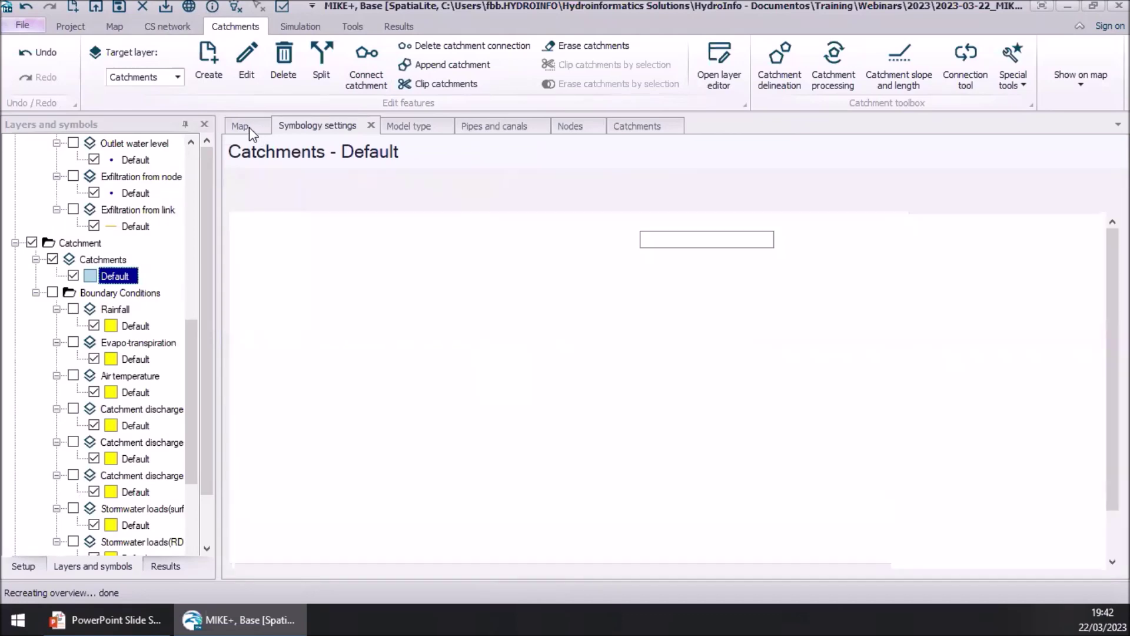
{"action": "left_click", "coordinate": [250, 129]}
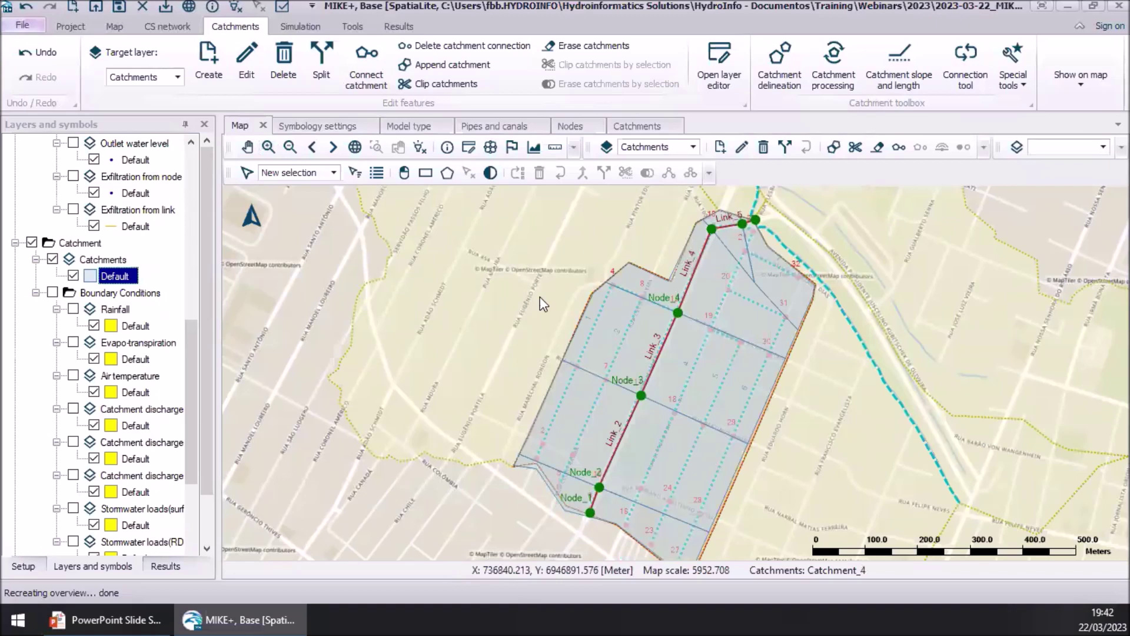
- Open the Catchment connections editor, insert a blank connection record and delete it
{"action": "left_click", "coordinate": [27, 573]}
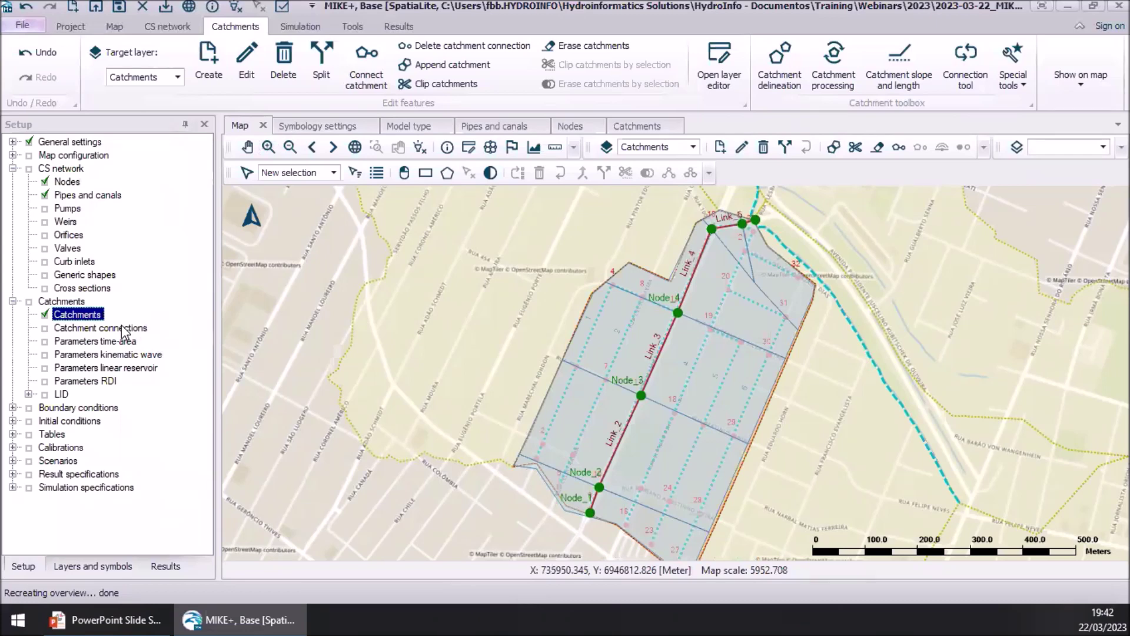
{"action": "left_click", "coordinate": [75, 325]}
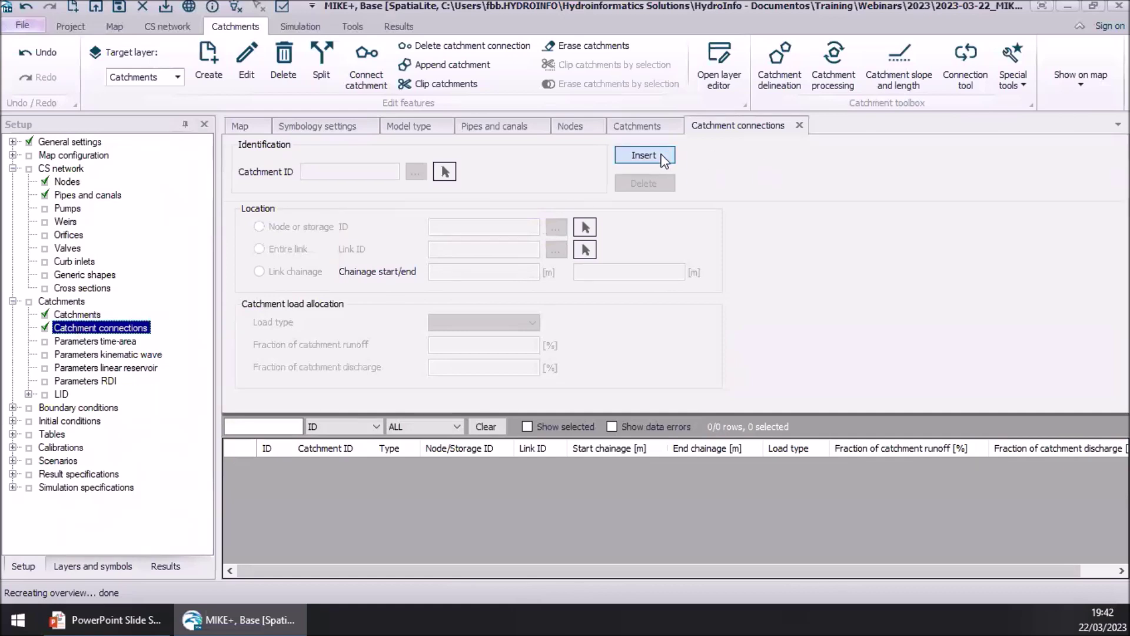
{"action": "left_click", "coordinate": [644, 155]}
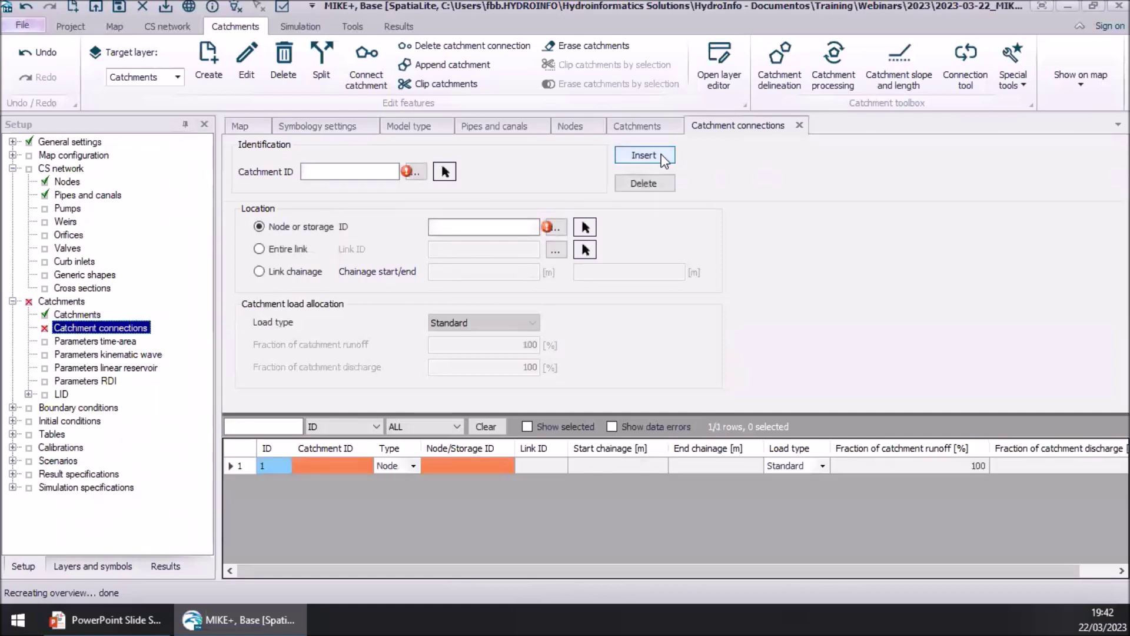
{"action": "left_click", "coordinate": [234, 470]}
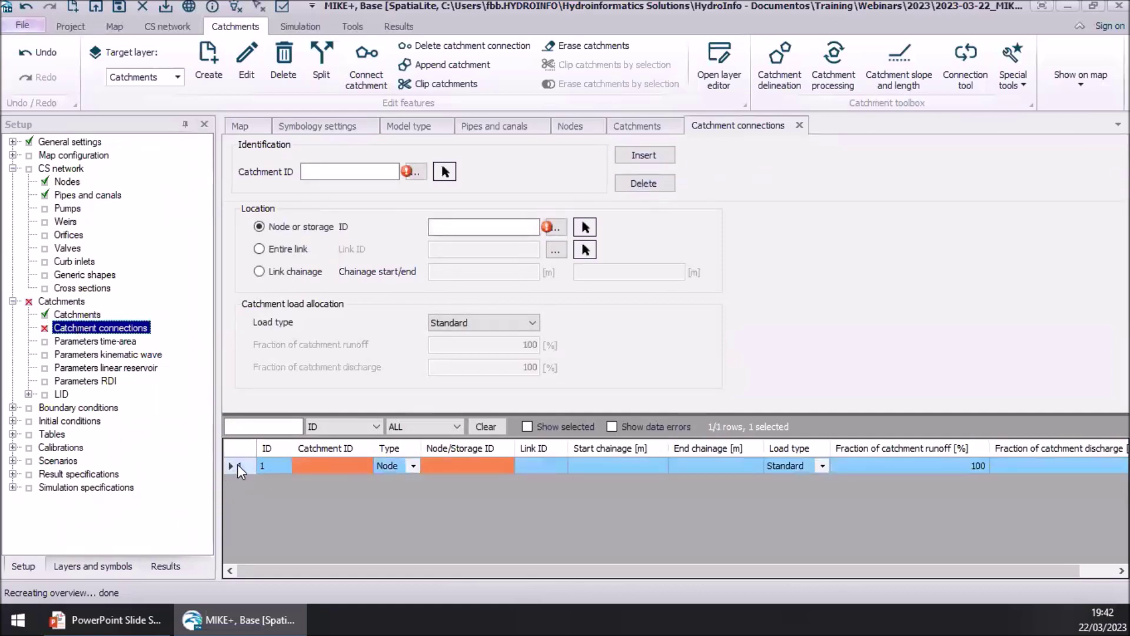
{"action": "left_click", "coordinate": [637, 187]}
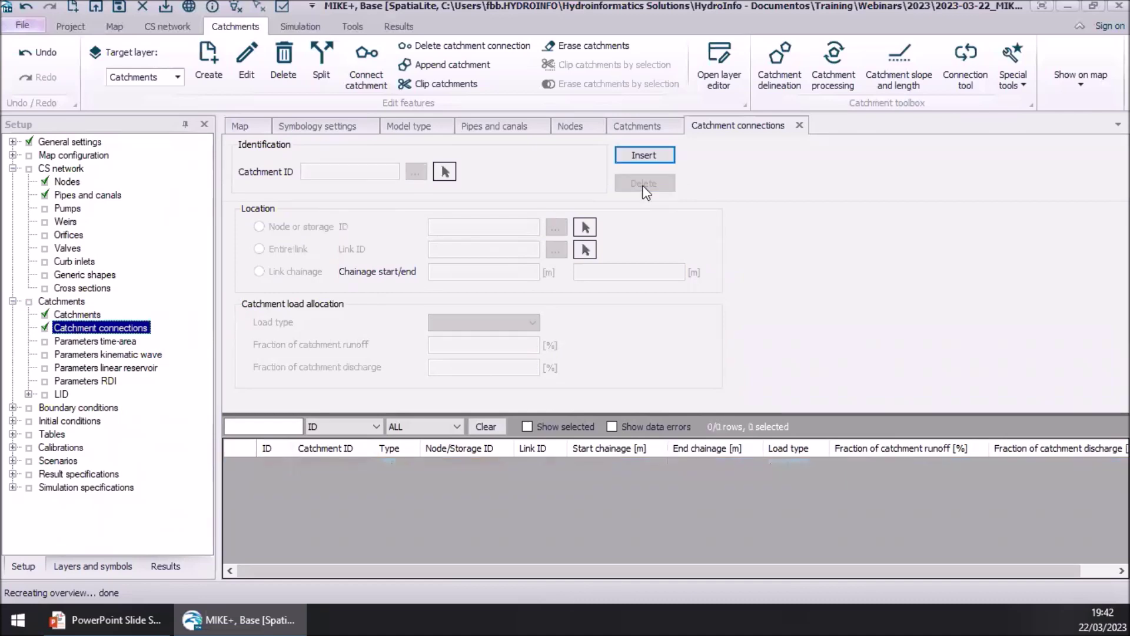
- Connect all catchments to the nearest pipe or river with the Connection tool, with target scope and network type set to All
{"action": "left_click", "coordinate": [959, 59]}
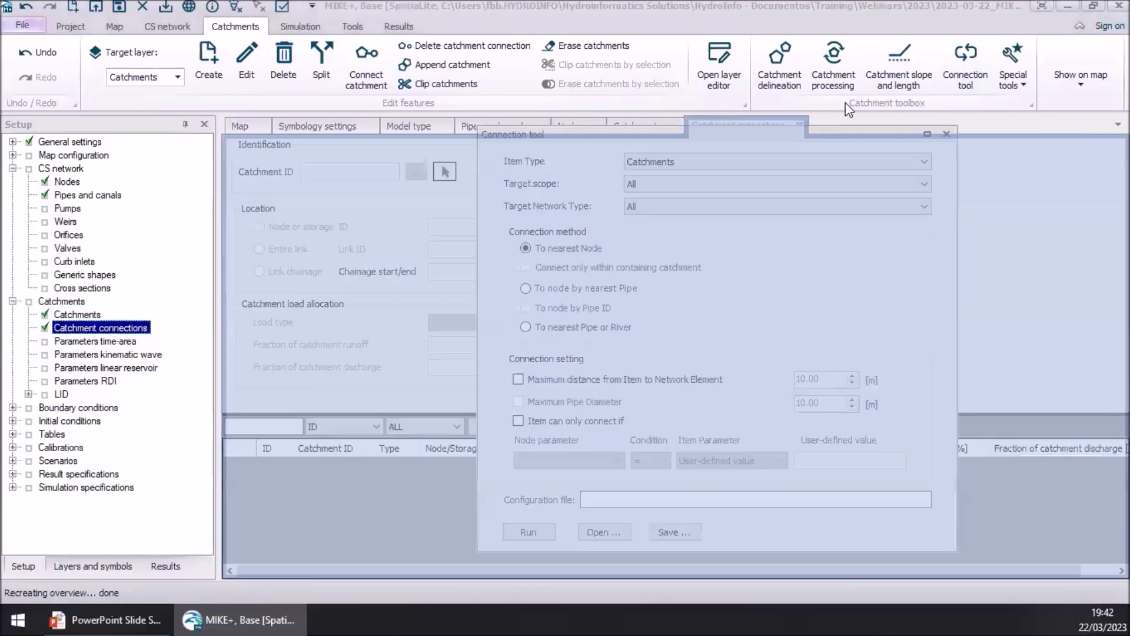
{"action": "left_click_drag", "start_coordinate": [806, 103], "coordinate": [905, 111]}
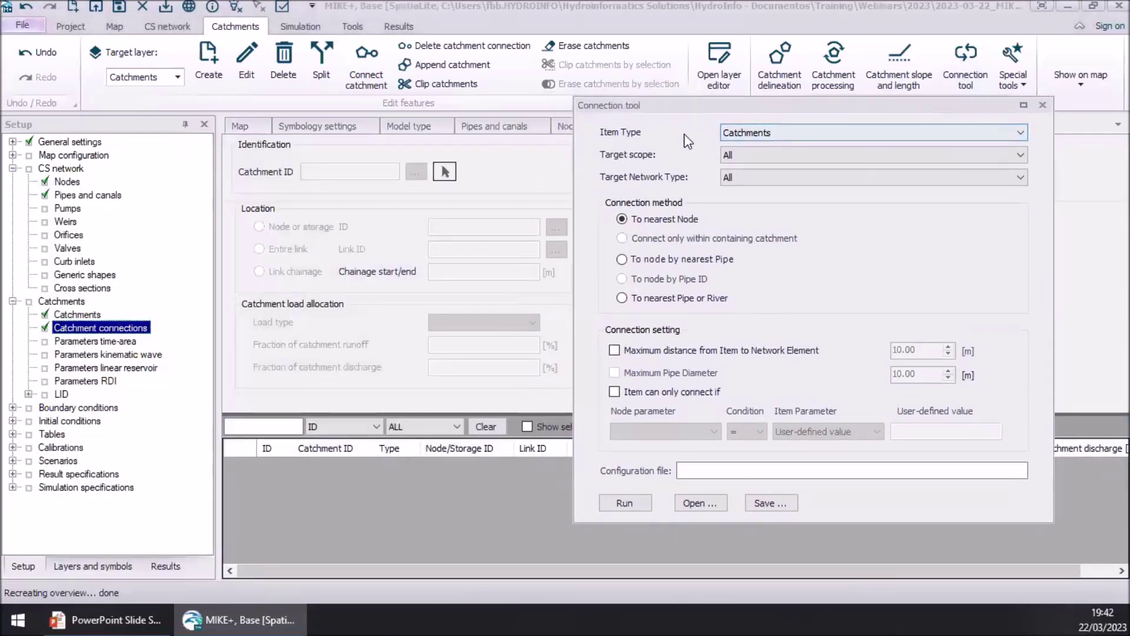
{"action": "left_click", "coordinate": [741, 131]}
{"action": "left_click", "coordinate": [741, 144]}
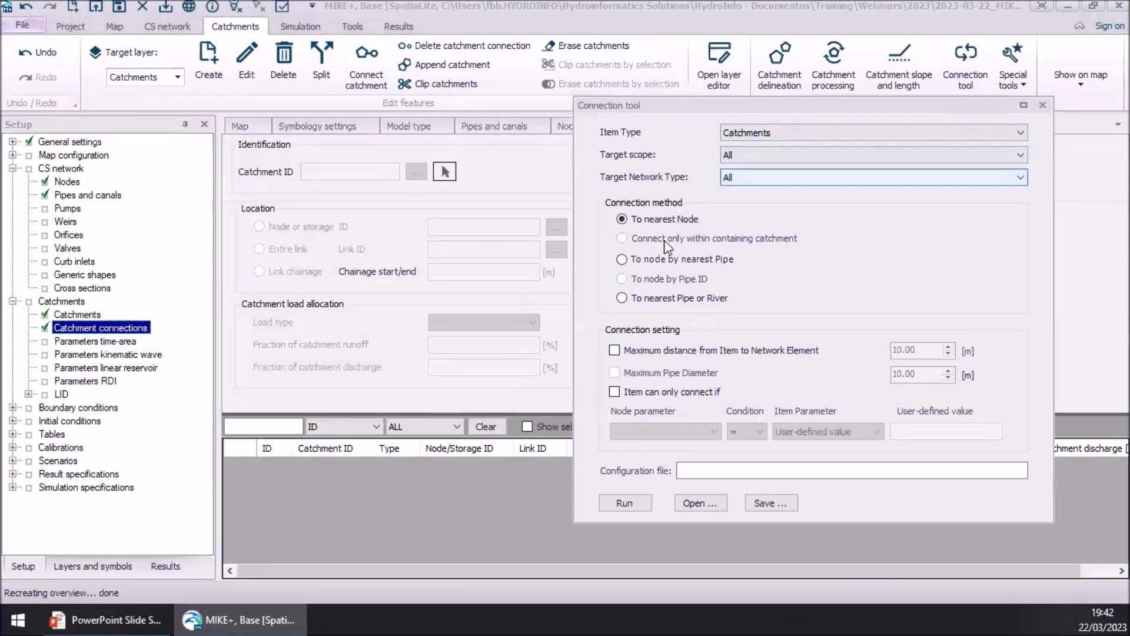
{"action": "left_click", "coordinate": [645, 299]}
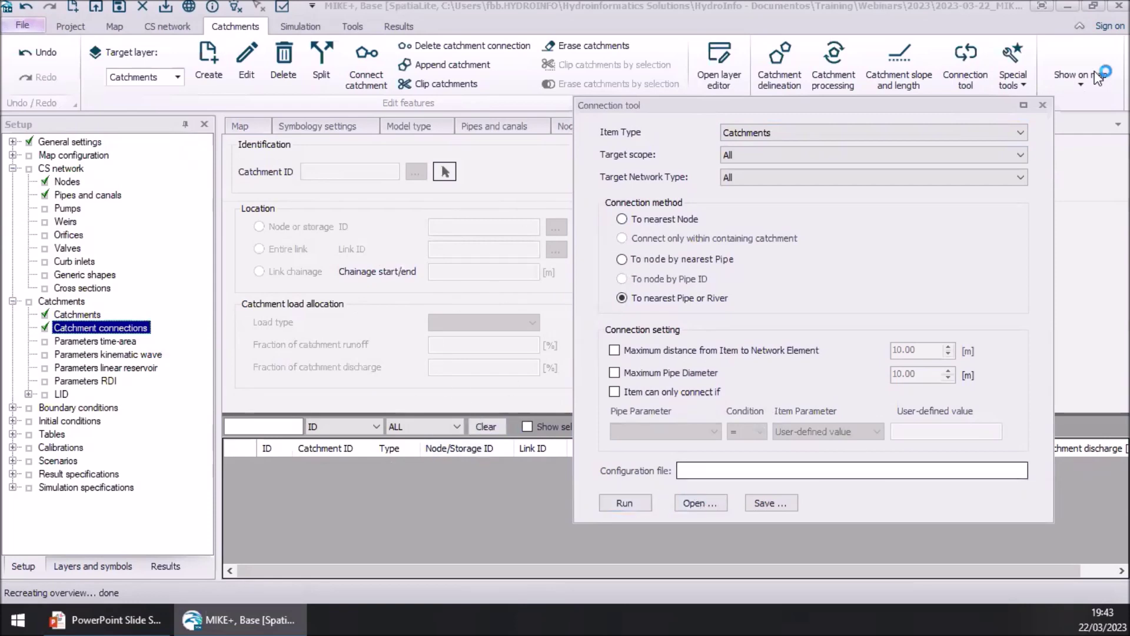
{"action": "left_click", "coordinate": [1042, 105]}
{"action": "left_click", "coordinate": [236, 126]}
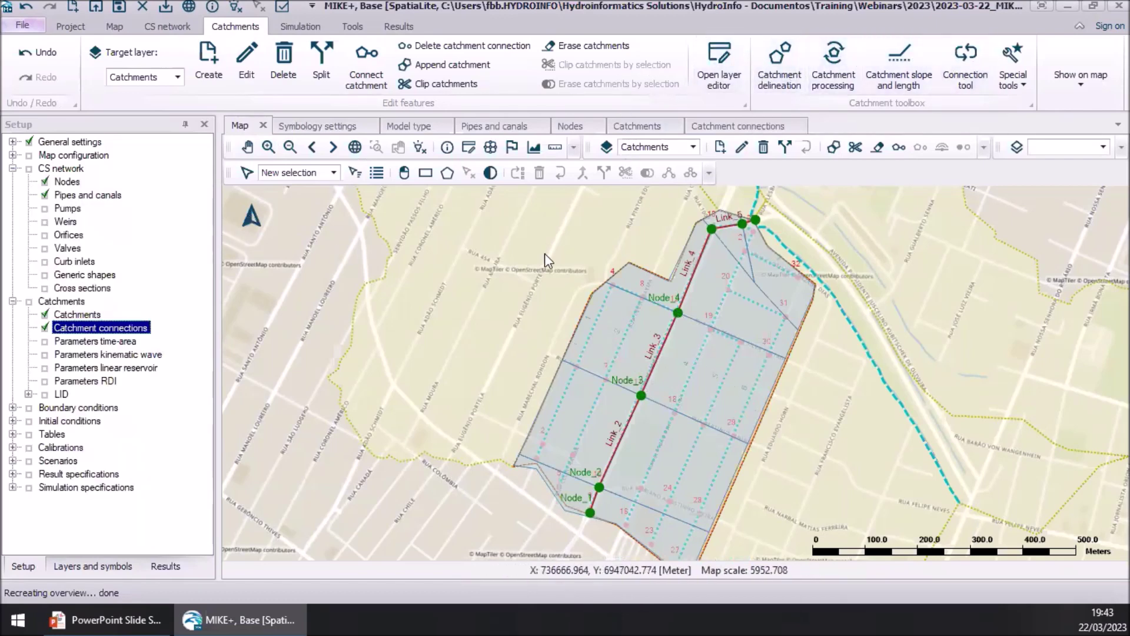
{"action": "left_click", "coordinate": [966, 65]}
{"action": "left_click_drag", "start_coordinate": [637, 180], "coordinate": [887, 111]}
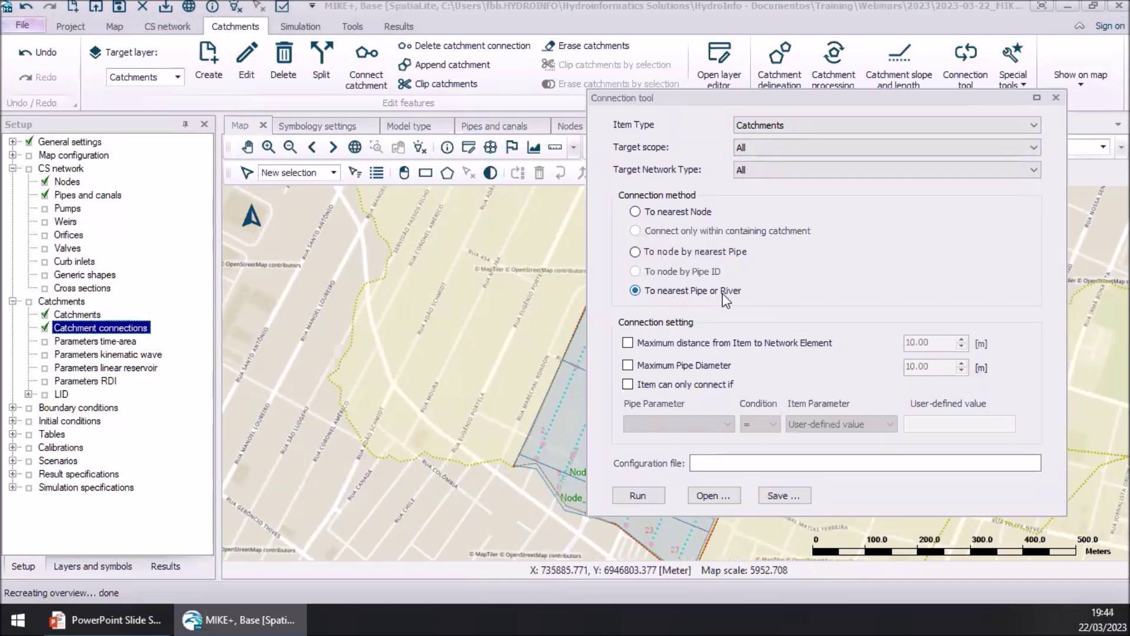
{"action": "left_click", "coordinate": [640, 497]}
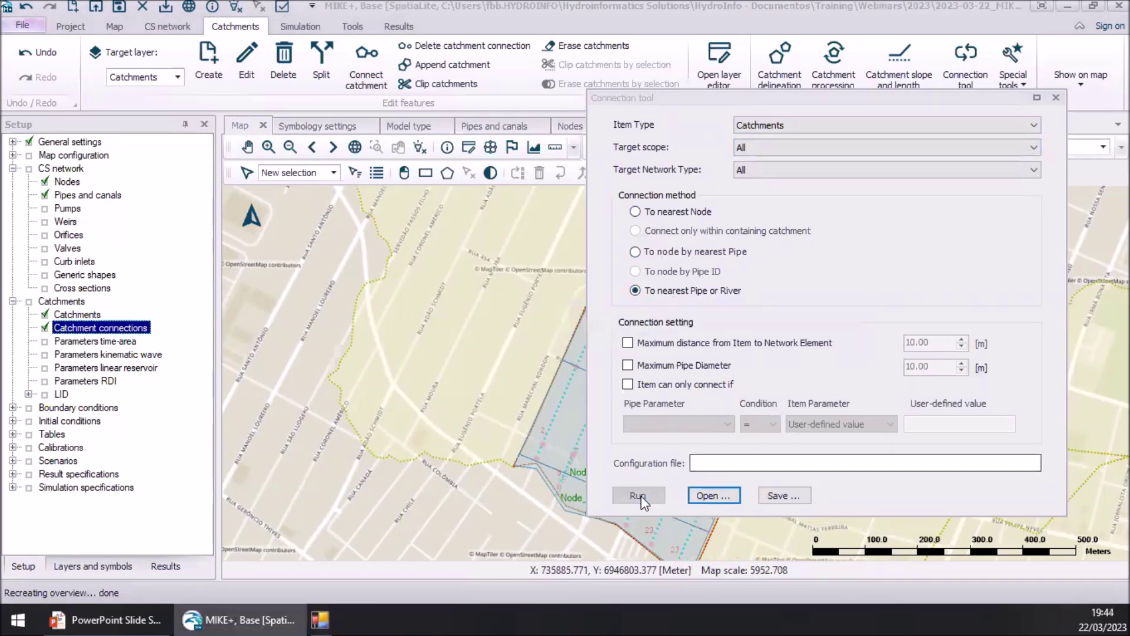
{"action": "left_click", "coordinate": [1056, 99]}
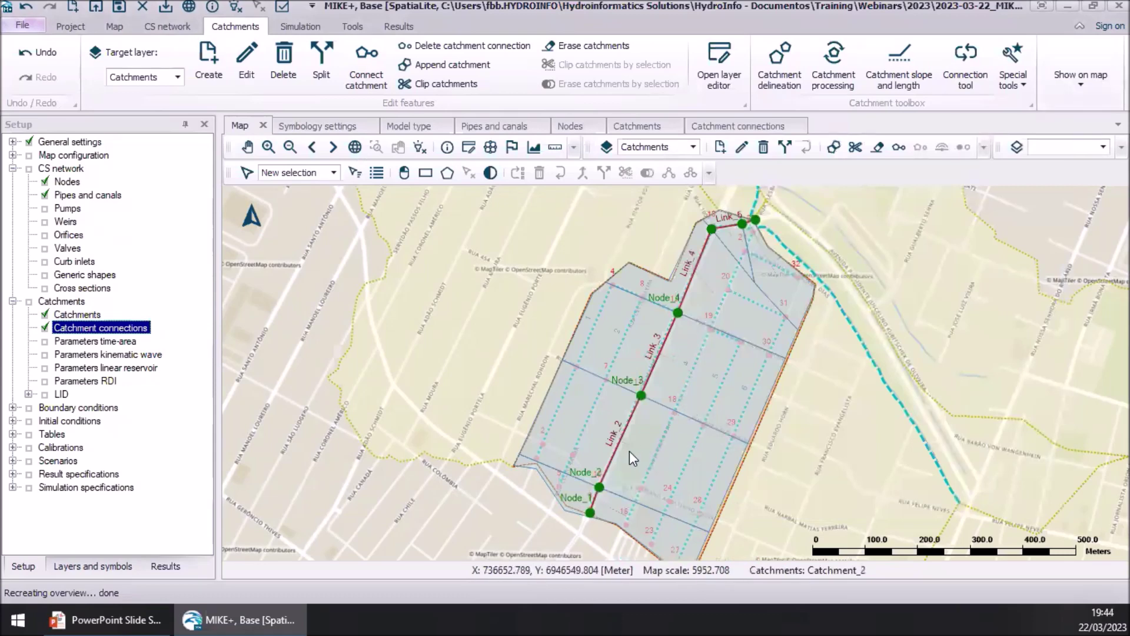
- Make the catchment labels visible with the MUID field, font size 8 and a teal font color, and apply them to the map
{"action": "scroll", "coordinate": [629, 451], "scroll_direction": "up", "scroll_amount": 3}
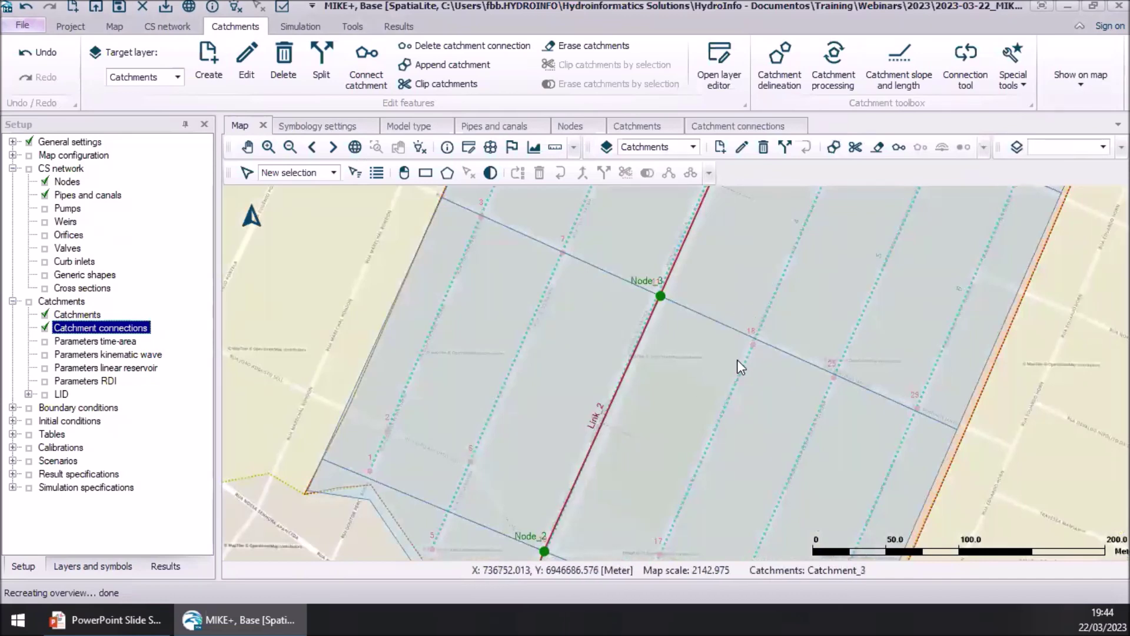
{"action": "left_click", "coordinate": [248, 148]}
{"action": "left_click_drag", "start_coordinate": [824, 333], "coordinate": [787, 531]}
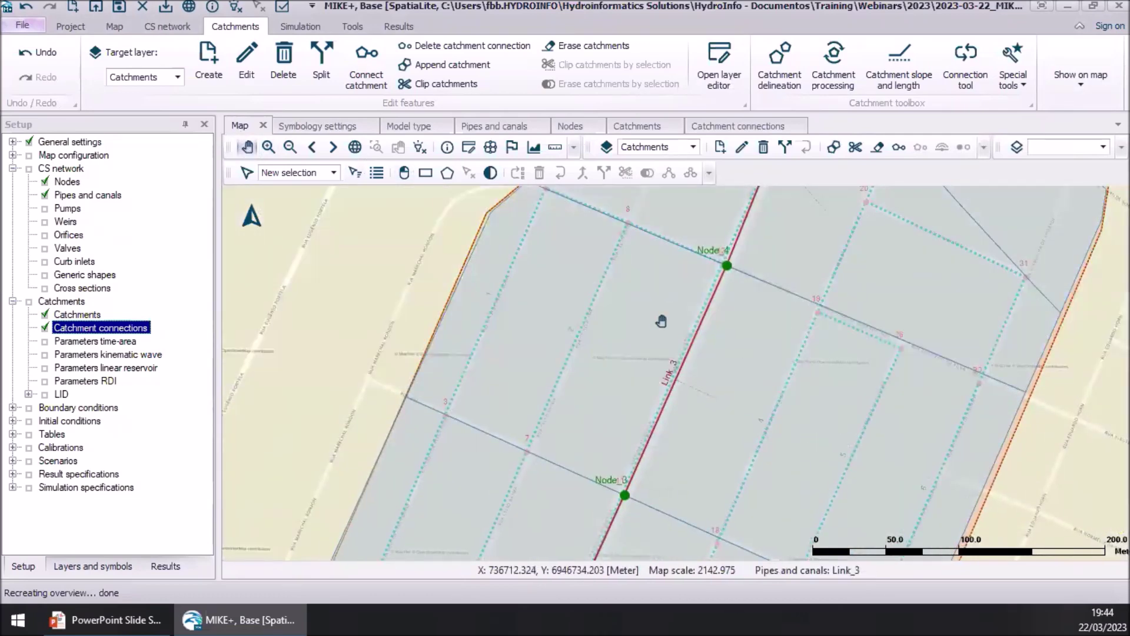
{"action": "left_click", "coordinate": [94, 566]}
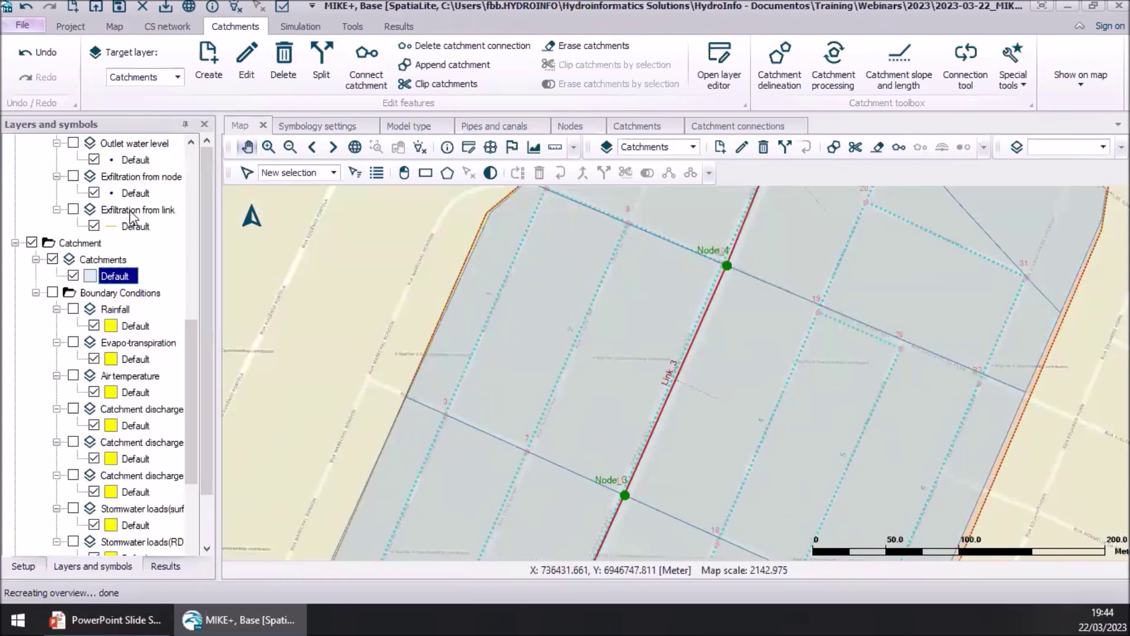
{"action": "double_click", "coordinate": [115, 276]}
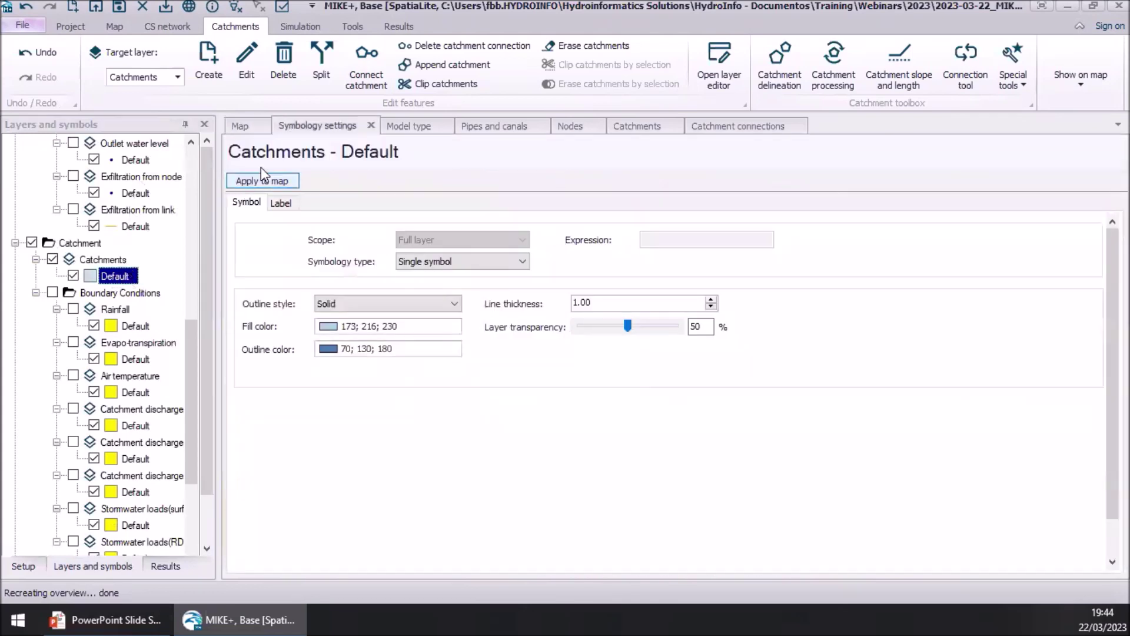
{"action": "left_click", "coordinate": [283, 204]}
{"action": "left_click", "coordinate": [244, 230]}
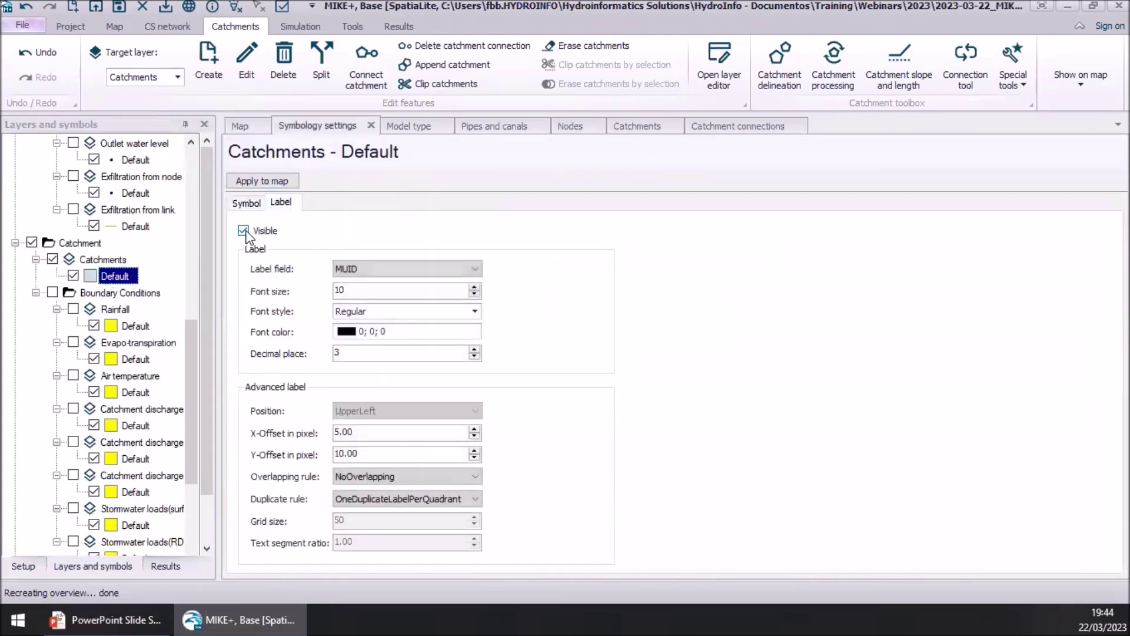
{"action": "left_click", "coordinate": [474, 295]}
{"action": "left_click", "coordinate": [477, 332]}
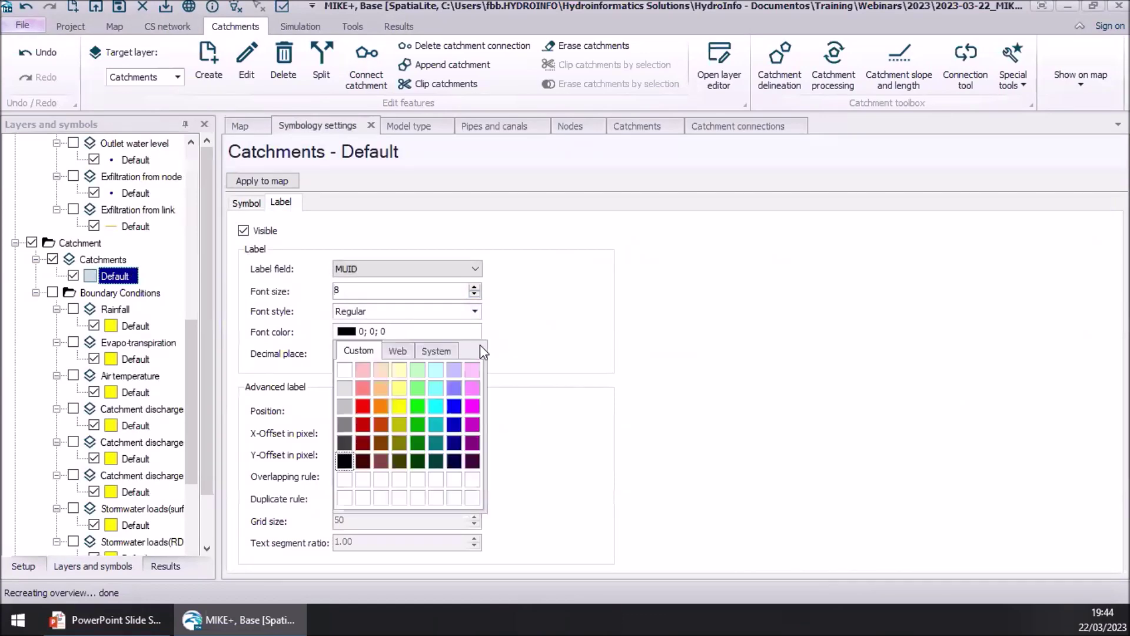
{"action": "left_click", "coordinate": [438, 442]}
{"action": "left_click", "coordinate": [257, 175]}
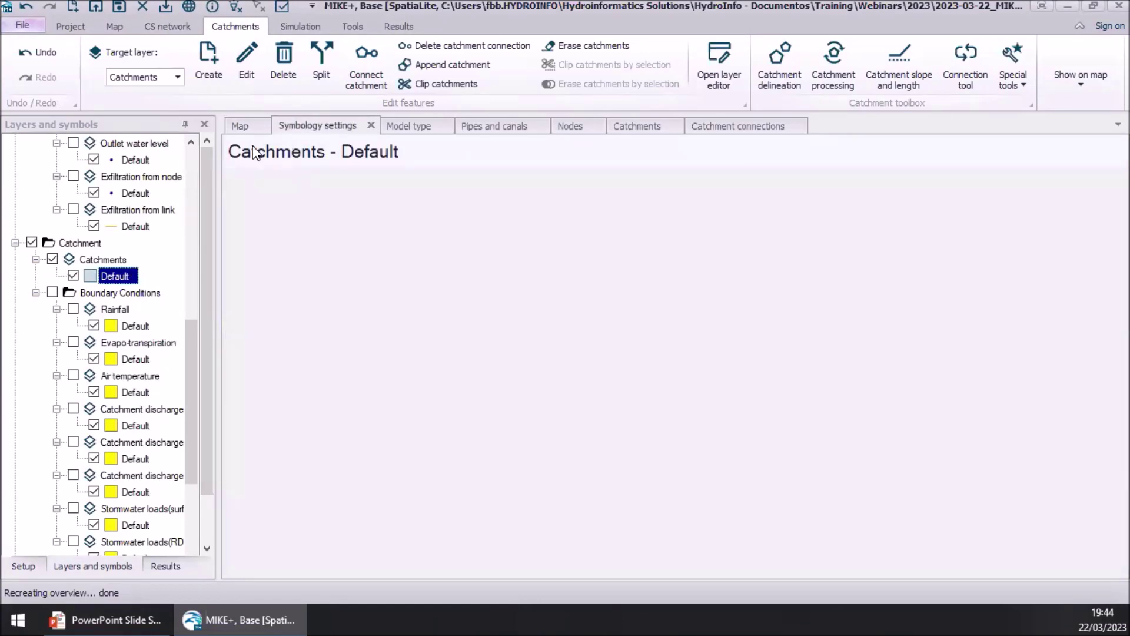
{"action": "left_click", "coordinate": [249, 126]}
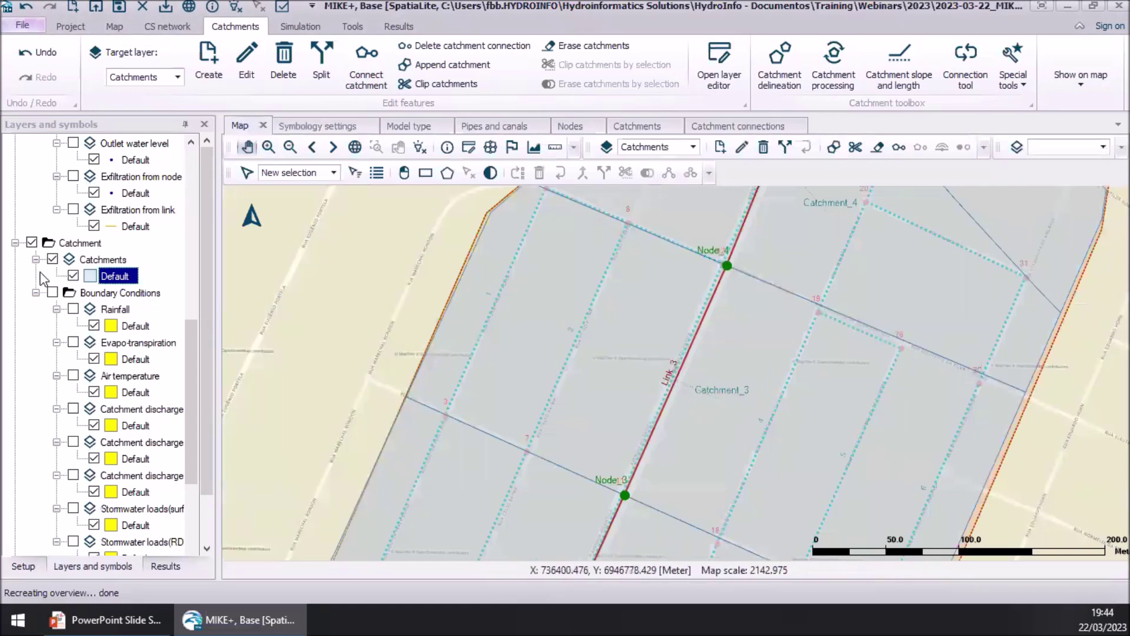
- Open the Catchments editor, enlarge its record table and select the catchment rows to review the delineated catchments
{"action": "left_click", "coordinate": [27, 566]}
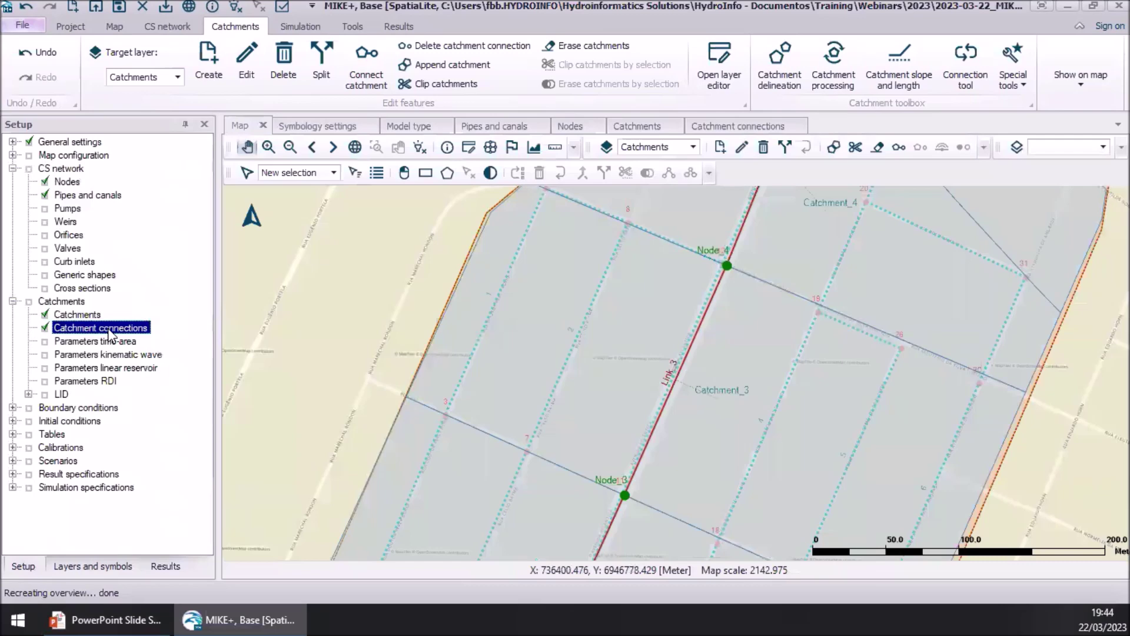
{"action": "left_click", "coordinate": [79, 315]}
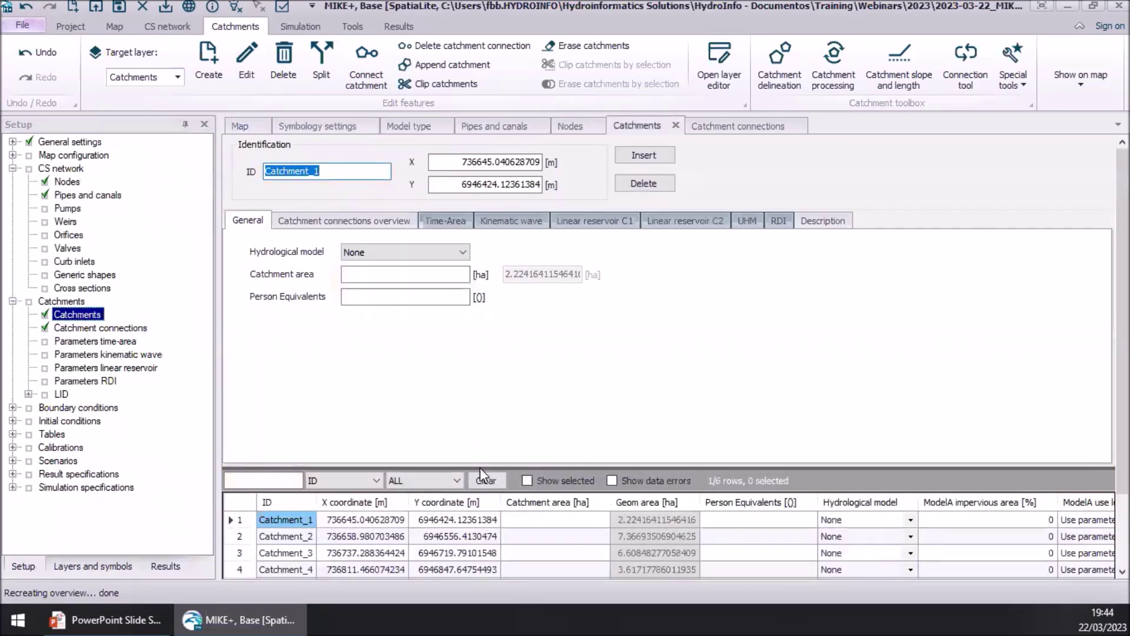
{"action": "left_click_drag", "start_coordinate": [482, 467], "coordinate": [469, 341]}
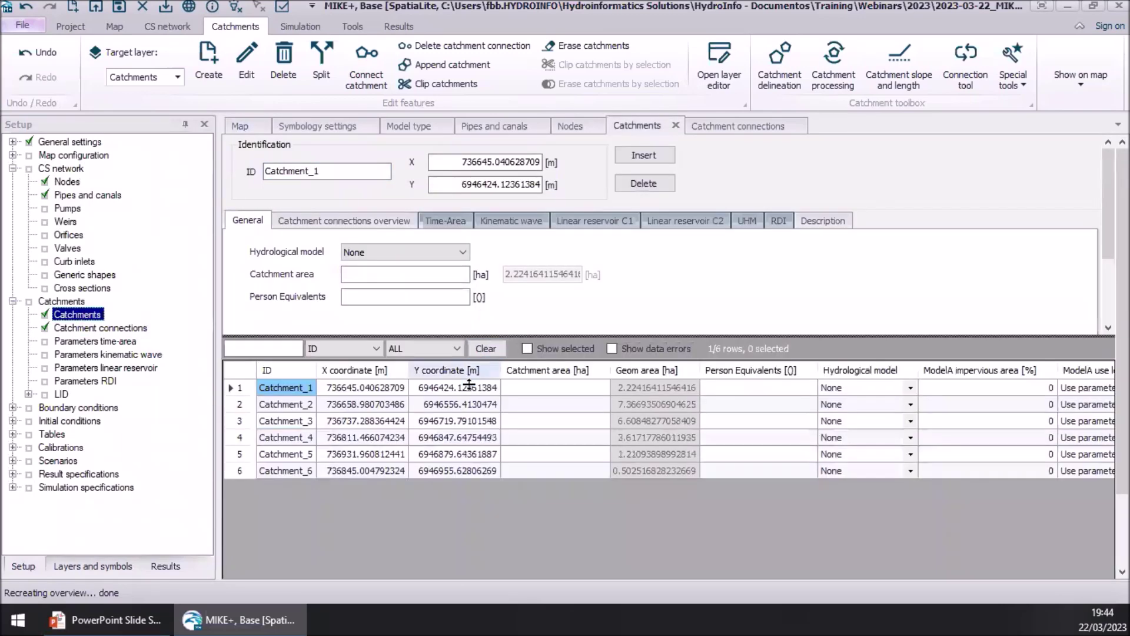
{"action": "left_click", "coordinate": [235, 386]}
{"action": "left_click", "coordinate": [240, 298]}
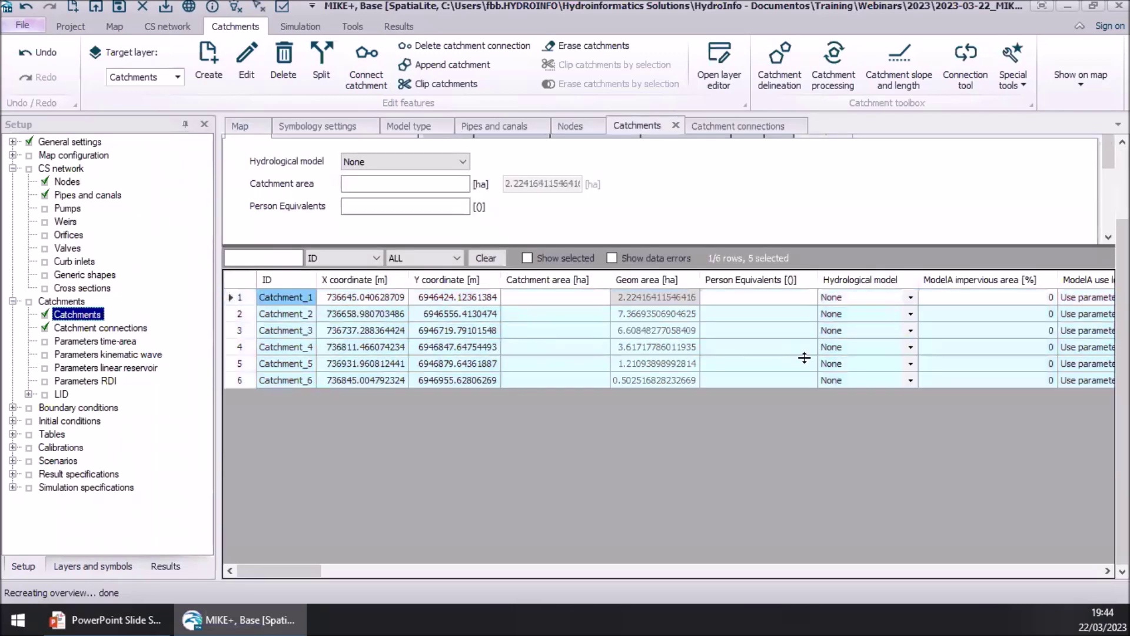
{"action": "left_click", "coordinate": [344, 574]}
{"action": "left_click_drag", "start_coordinate": [345, 575], "coordinate": [278, 537]}
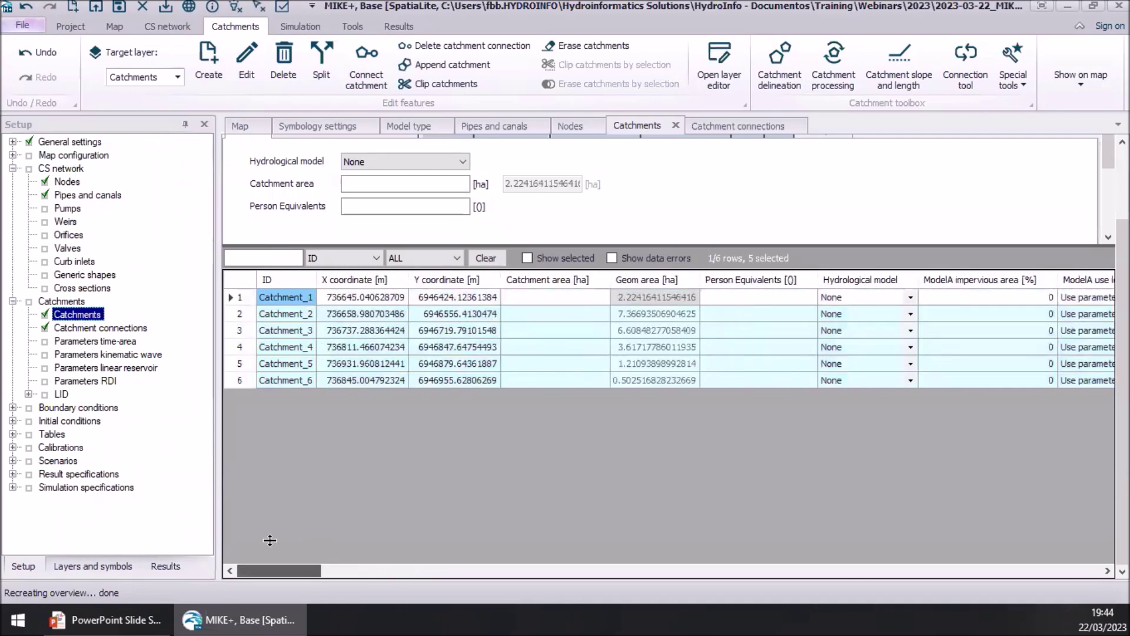
- Select all records in the Catchment connections editor and examine the connected catchments on the map at full extent
{"action": "left_click", "coordinate": [77, 328]}
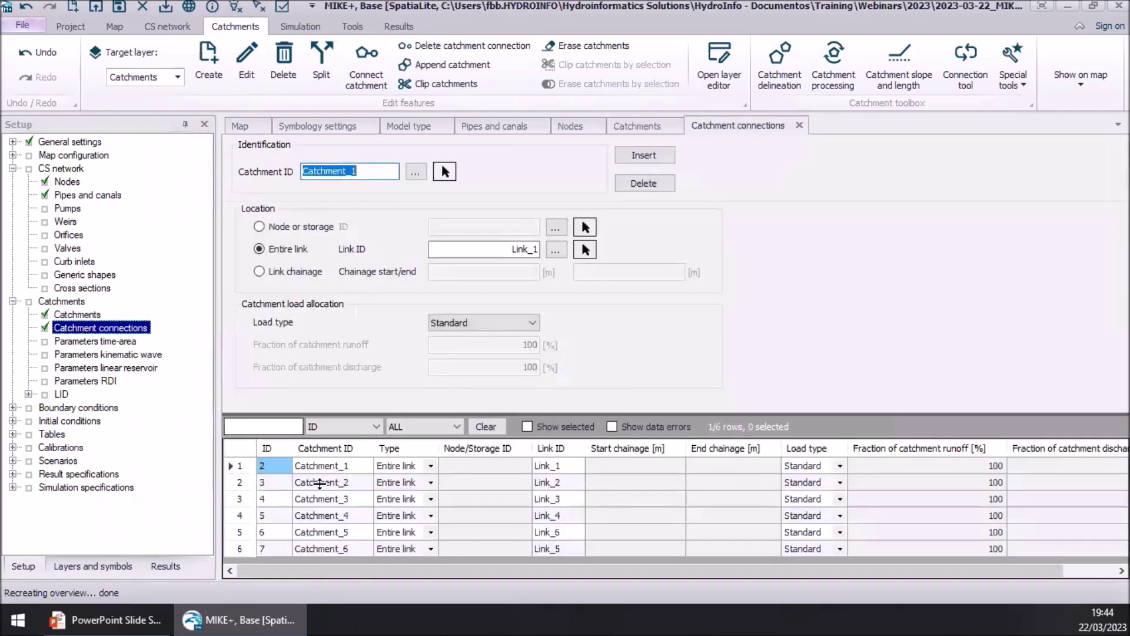
{"action": "left_click", "coordinate": [239, 466]}
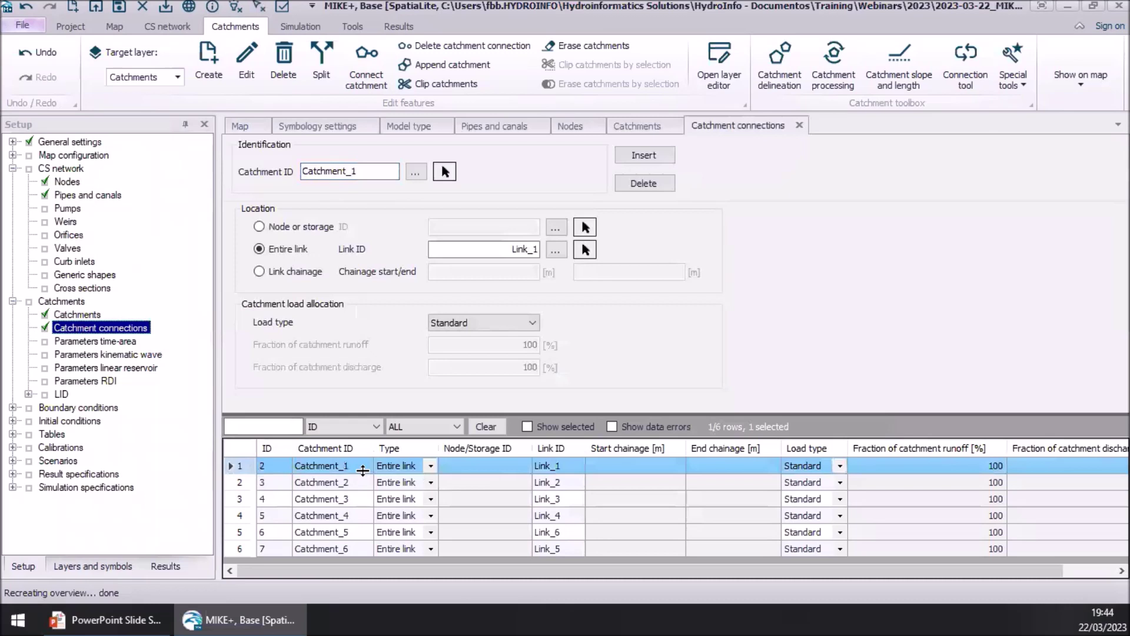
{"action": "left_click_drag", "start_coordinate": [238, 465], "coordinate": [236, 547]}
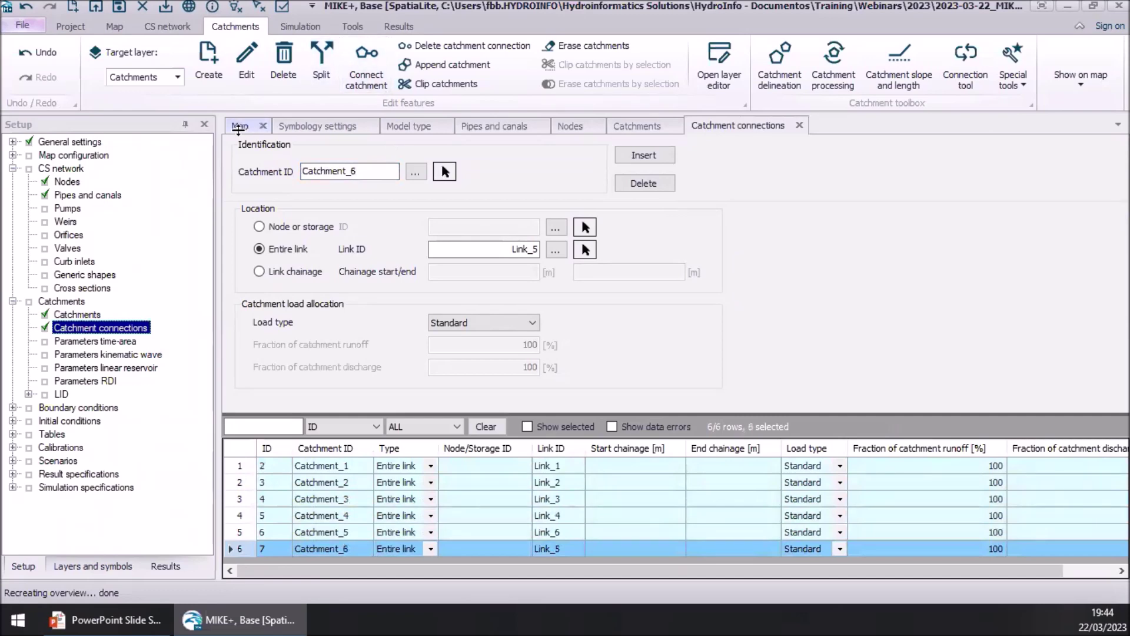
{"action": "left_click", "coordinate": [238, 126]}
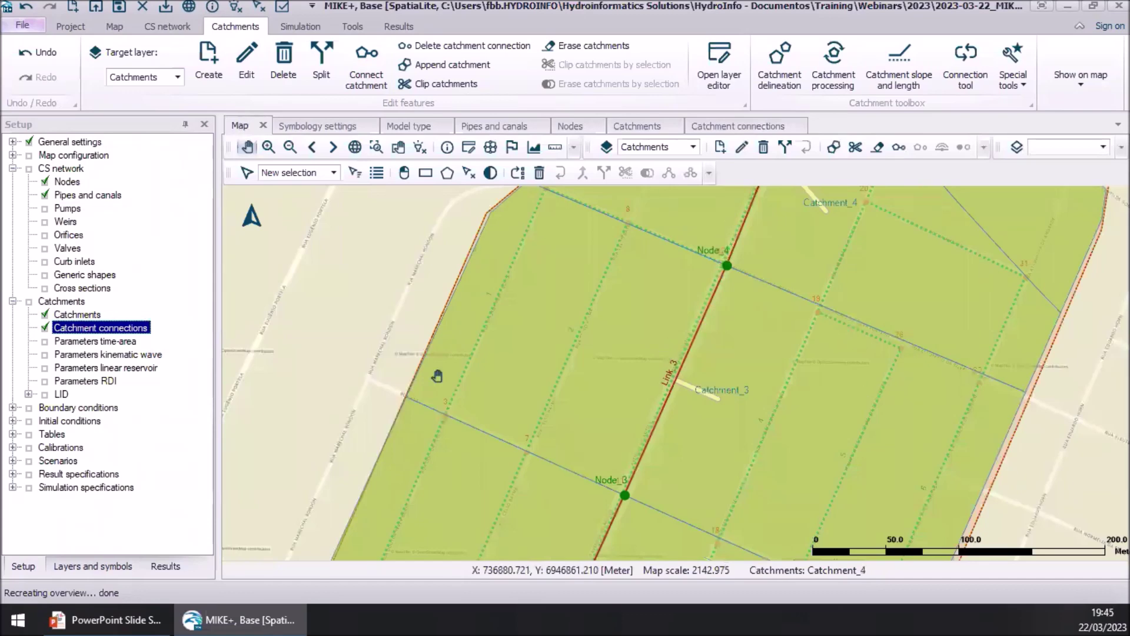
{"action": "left_click", "coordinate": [354, 146]}
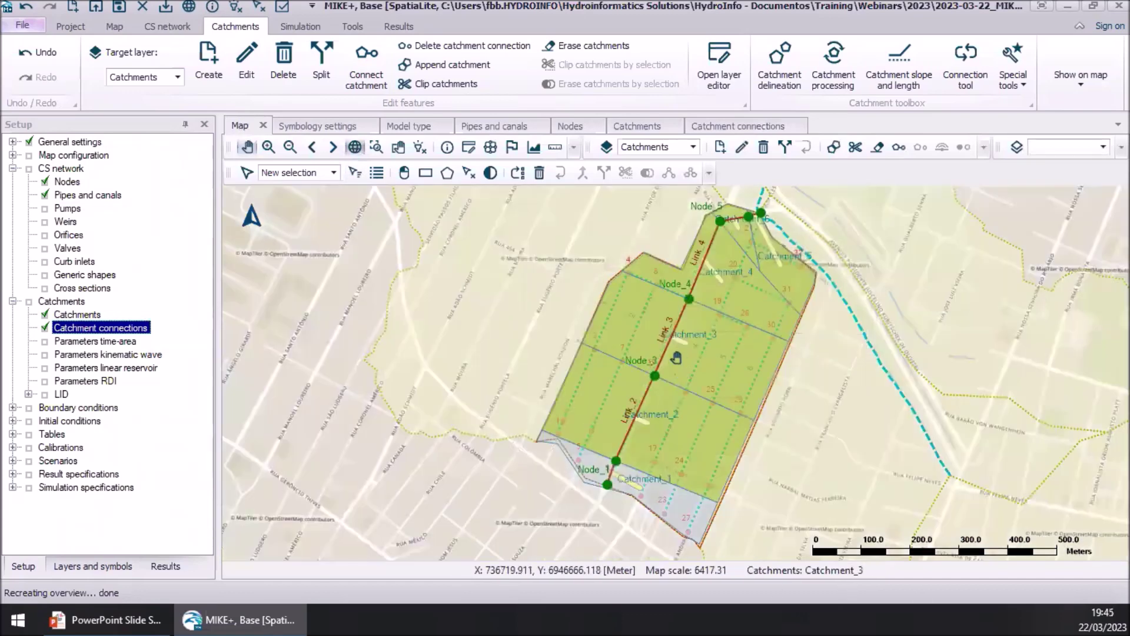
- Open the Boundary conditions editor and insert two new boundary condition records
{"action": "left_click", "coordinate": [12, 407]}
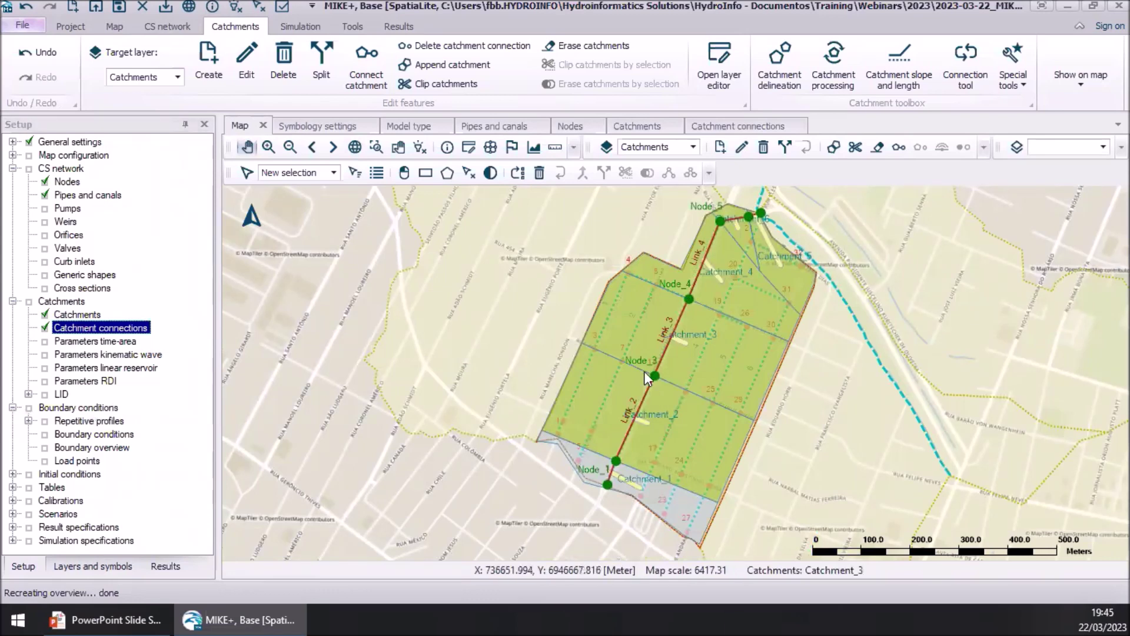
{"action": "left_click", "coordinate": [79, 436]}
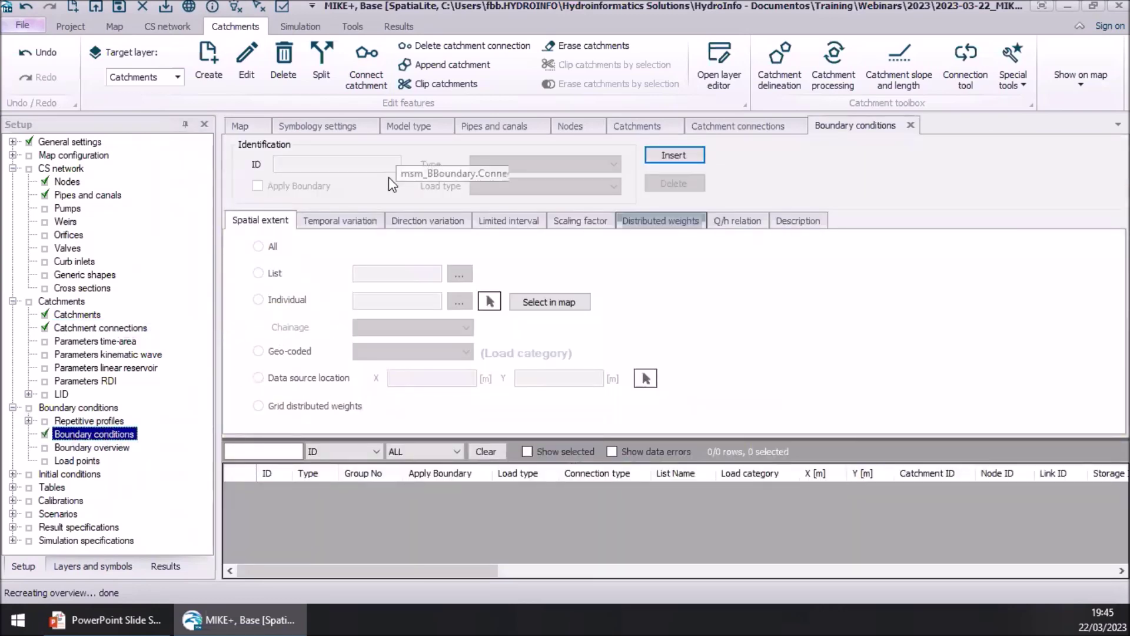
{"action": "left_click_drag", "start_coordinate": [637, 437], "coordinate": [637, 422]}
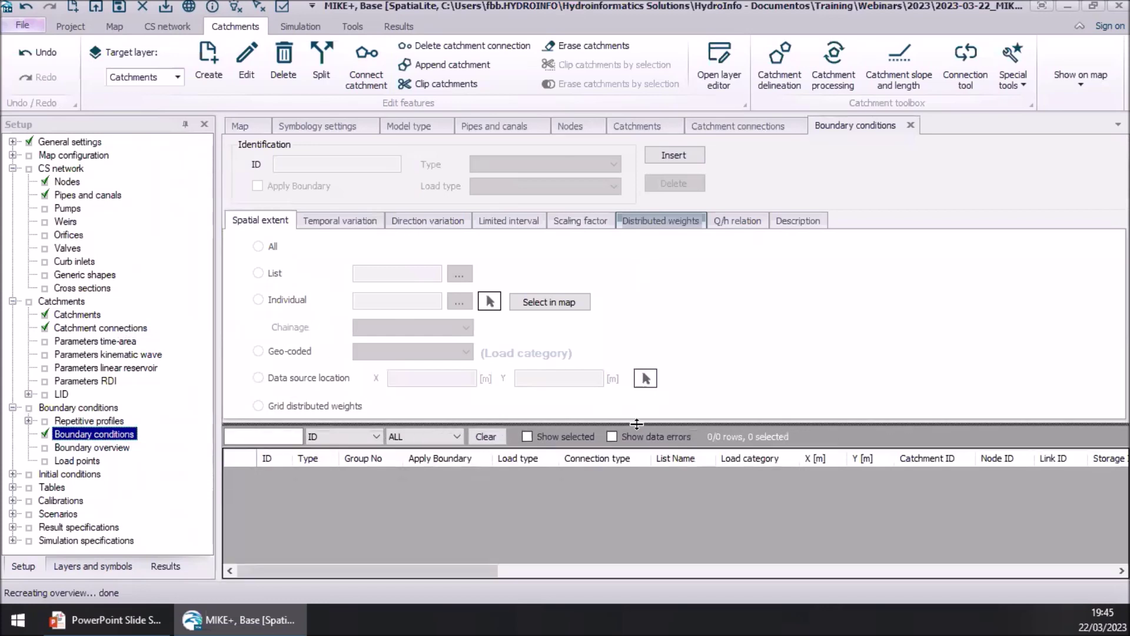
{"action": "left_click", "coordinate": [674, 155]}
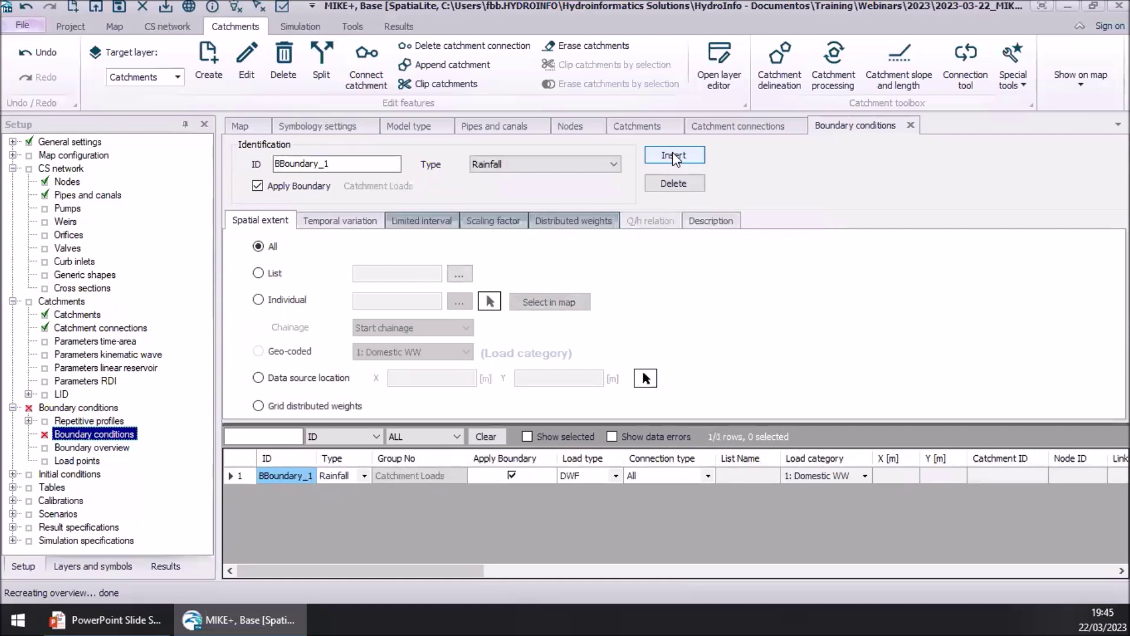
{"action": "left_click", "coordinate": [674, 156]}
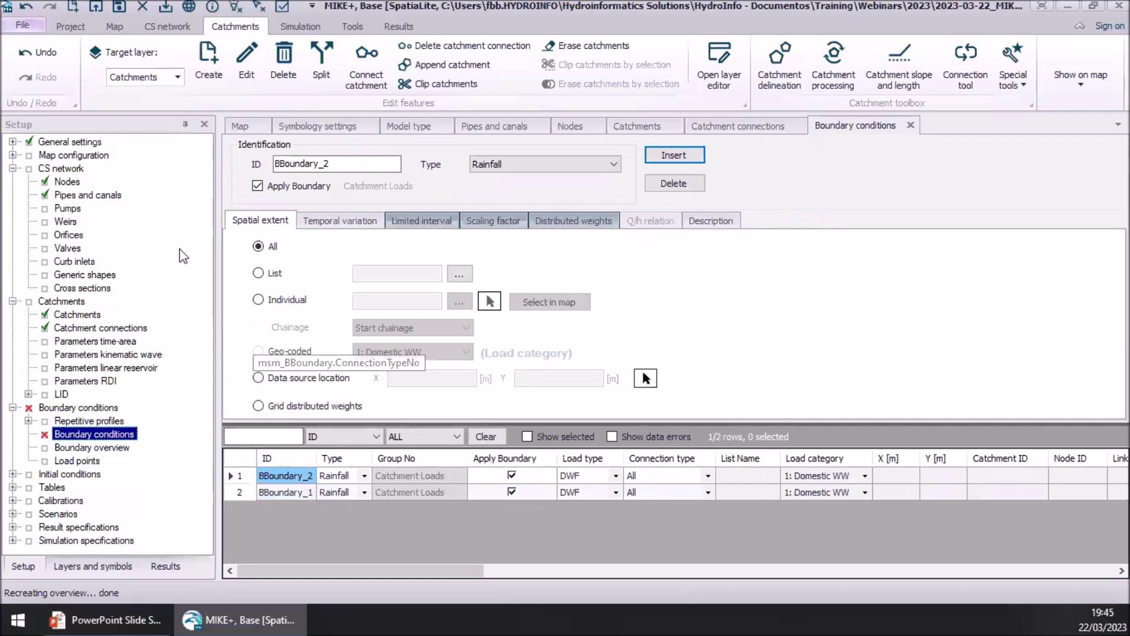
- Change the node type of Node_7 to Outlet in the Nodes editor
{"action": "left_click", "coordinate": [240, 126]}
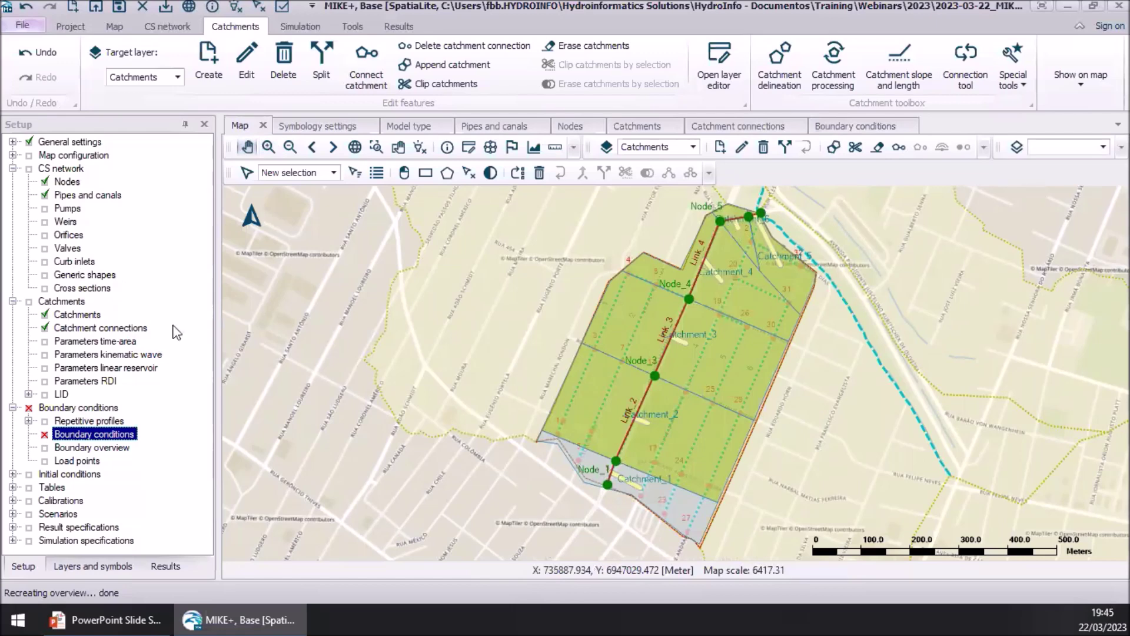
{"action": "left_click", "coordinate": [66, 182]}
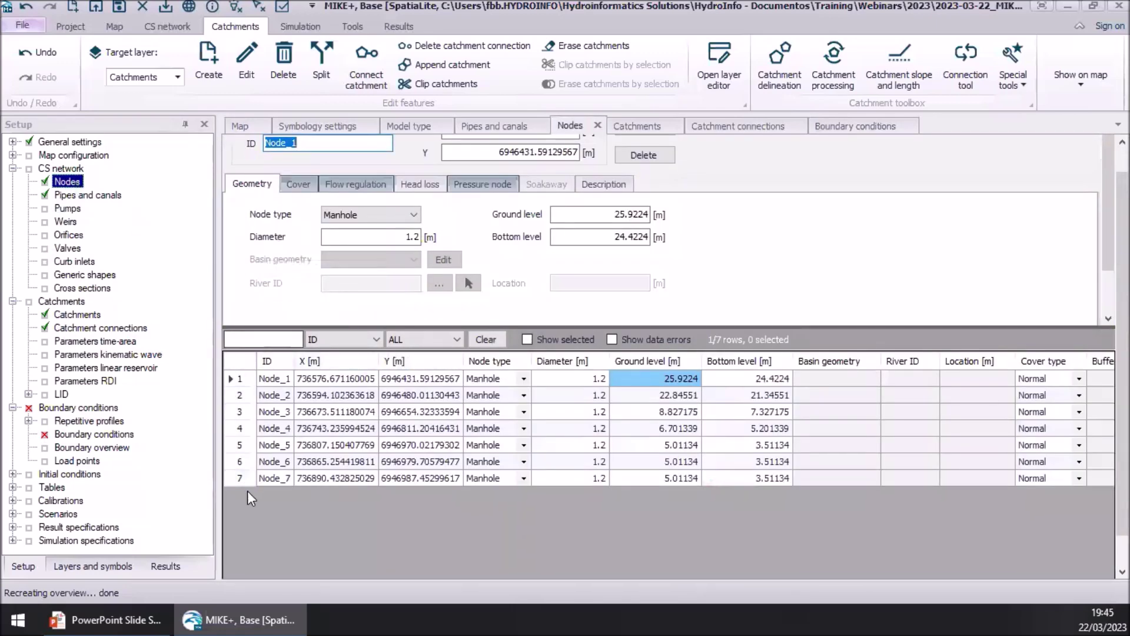
{"action": "left_click", "coordinate": [521, 476]}
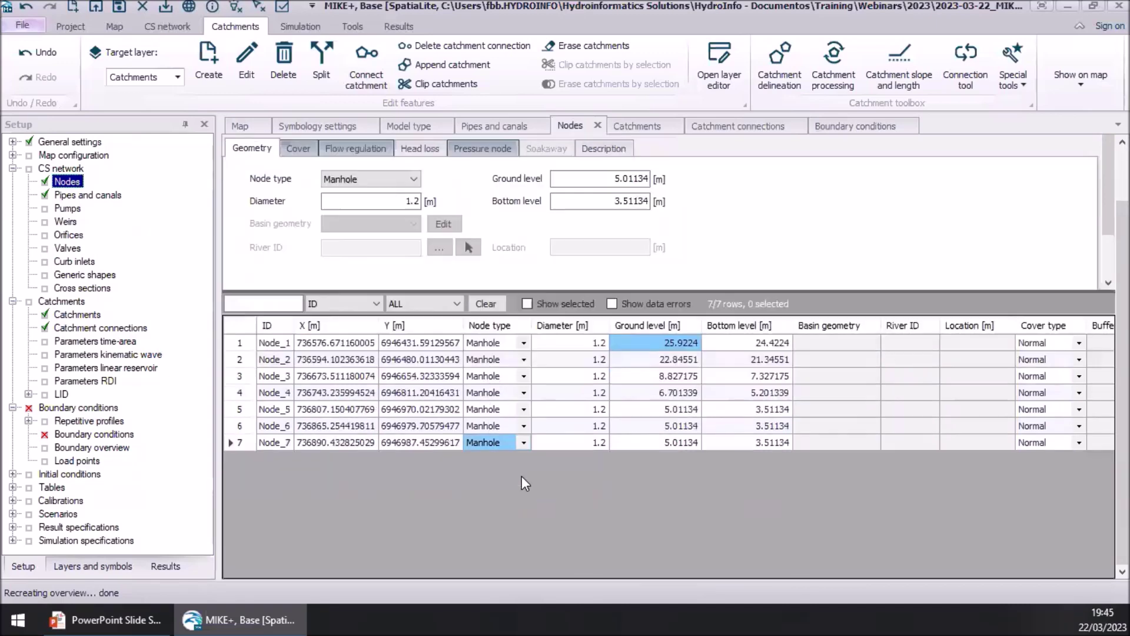
{"action": "left_click", "coordinate": [524, 443]}
{"action": "left_click", "coordinate": [489, 477]}
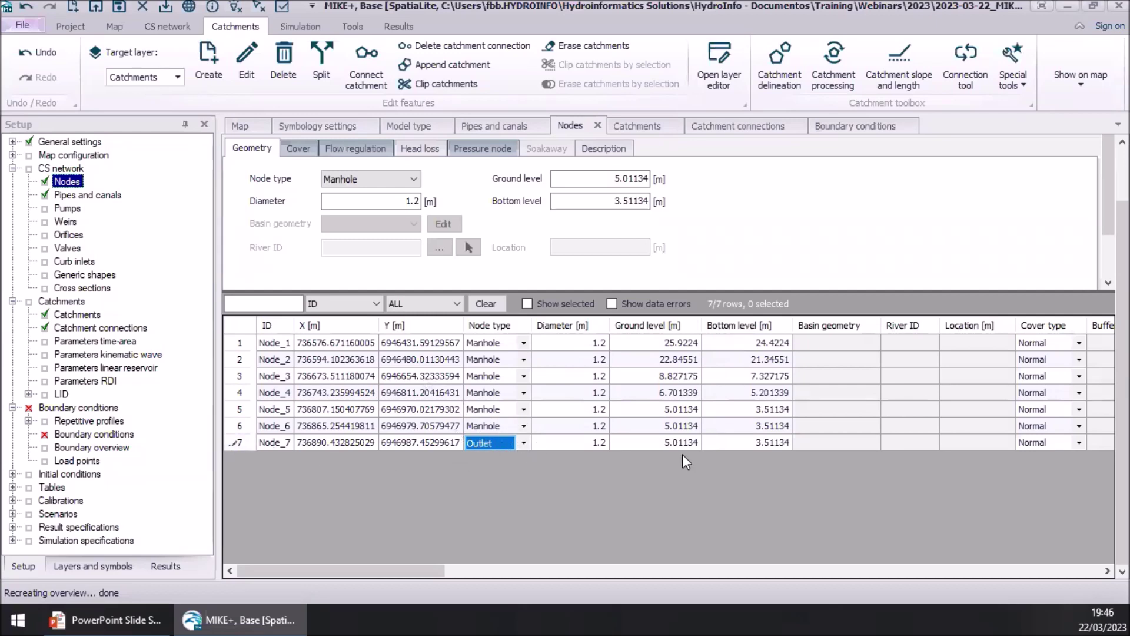
{"action": "left_click", "coordinate": [659, 446]}
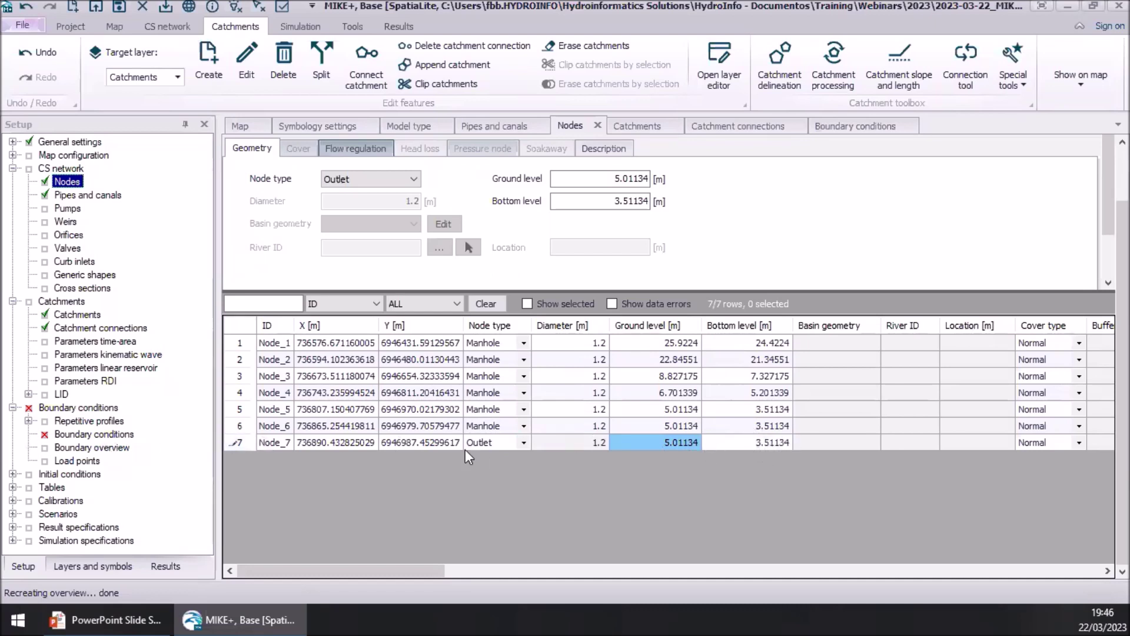
- Return to the Boundary conditions editor, sort the records by ID and open the type choices for BBoundary_1
{"action": "left_click", "coordinate": [92, 436]}
{"action": "left_click", "coordinate": [92, 436]}
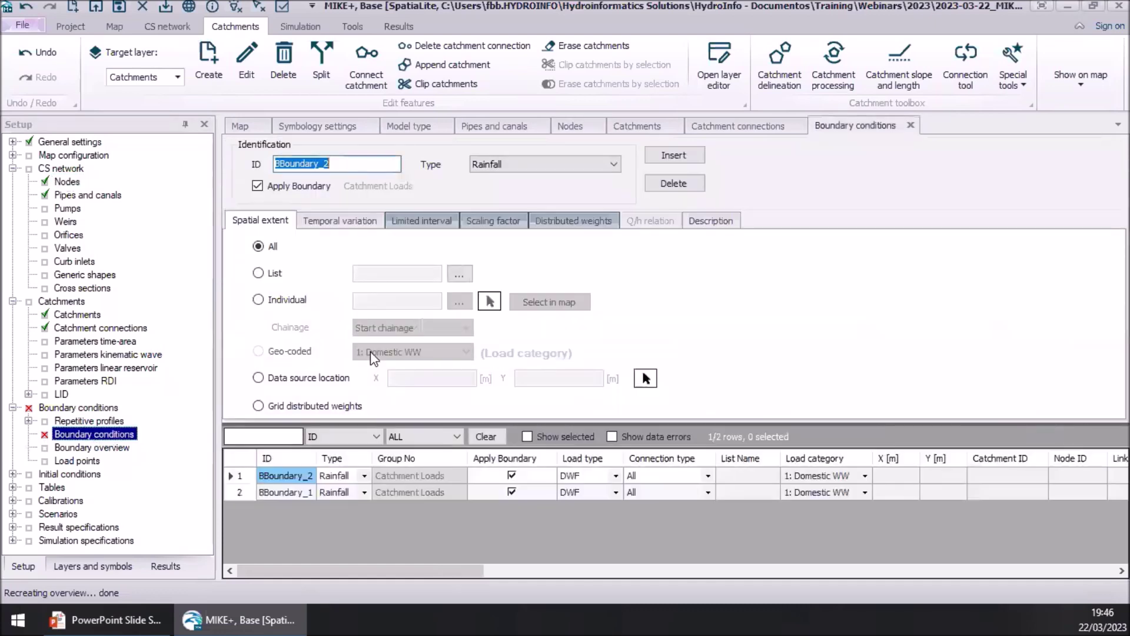
{"action": "left_click", "coordinate": [364, 478]}
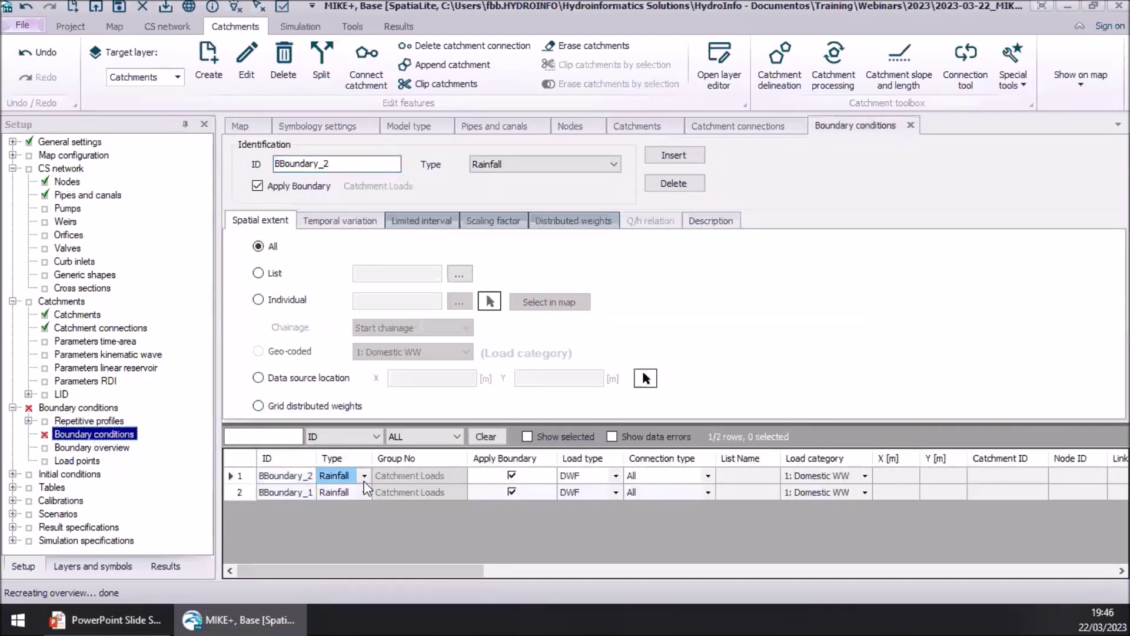
{"action": "key", "text": "Down"}
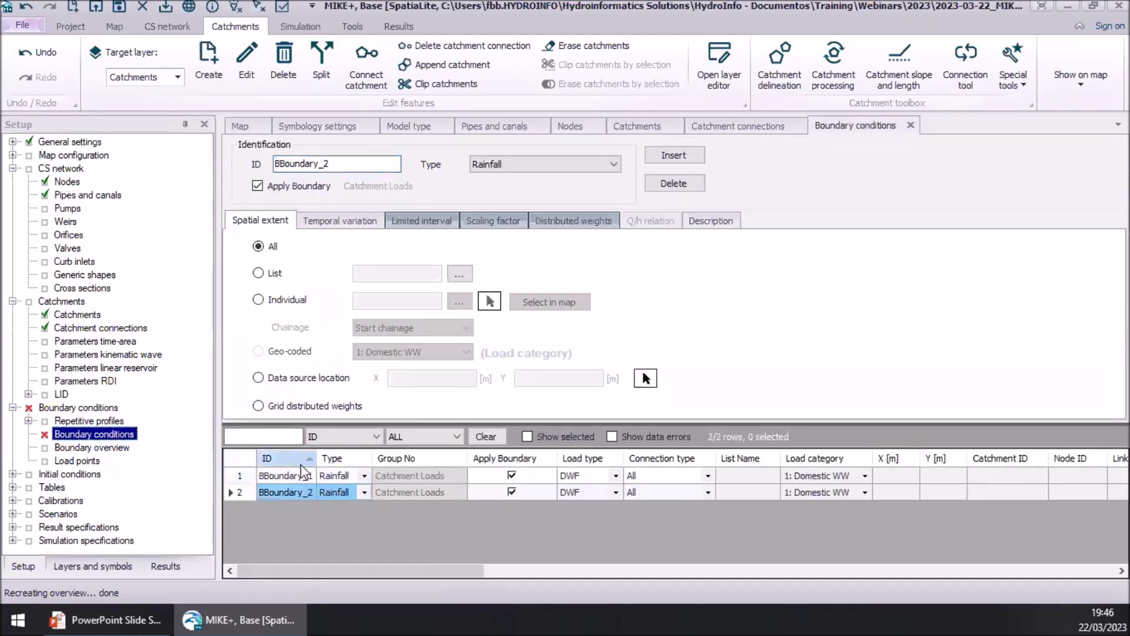
{"action": "left_click", "coordinate": [288, 459]}
{"action": "left_click", "coordinate": [356, 477]}
{"action": "left_click", "coordinate": [364, 475]}
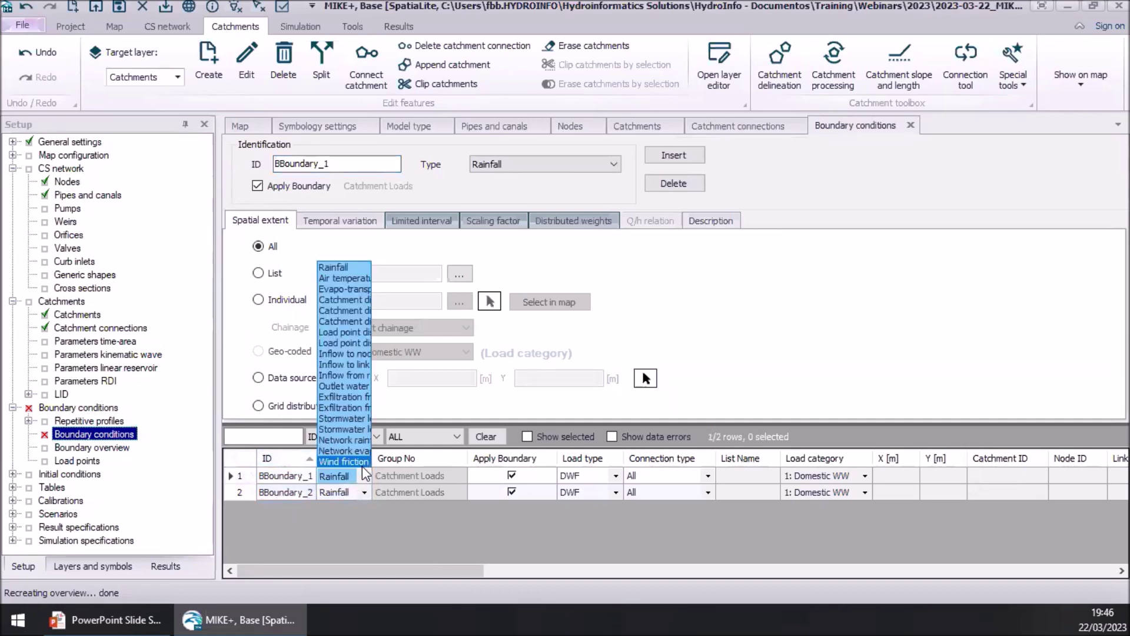
- Set the type of BBoundary_1 to Outlet water level and look at the network outlet on the map
{"action": "left_click", "coordinate": [380, 469]}
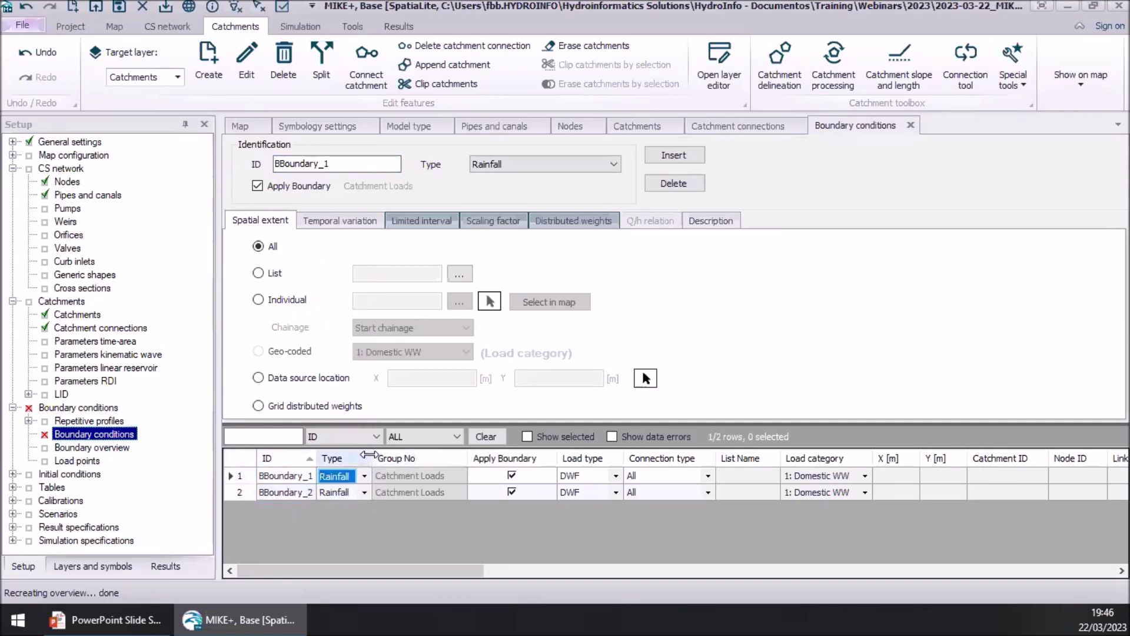
{"action": "left_click_drag", "start_coordinate": [431, 452], "coordinate": [437, 452]}
{"action": "left_click", "coordinate": [430, 476]}
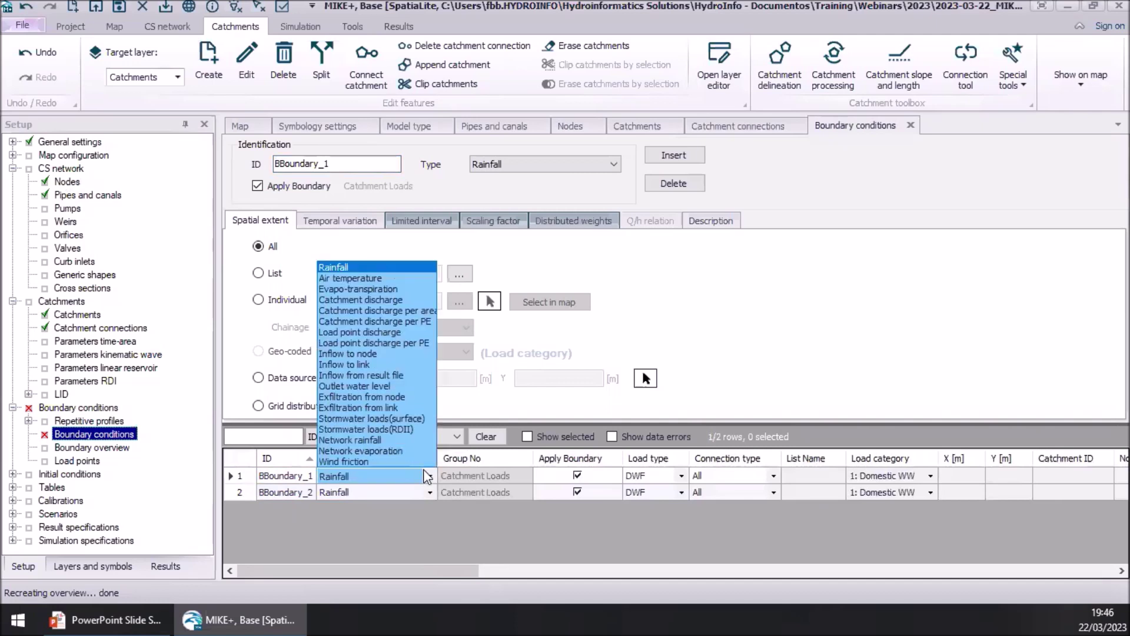
{"action": "left_click", "coordinate": [387, 386]}
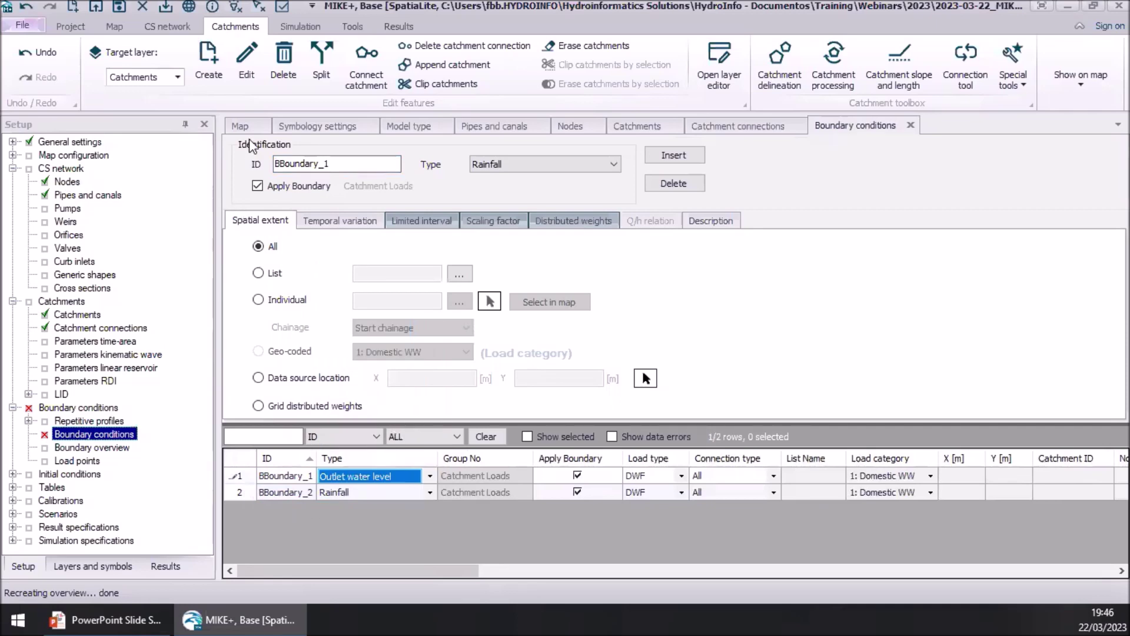
{"action": "left_click", "coordinate": [240, 126]}
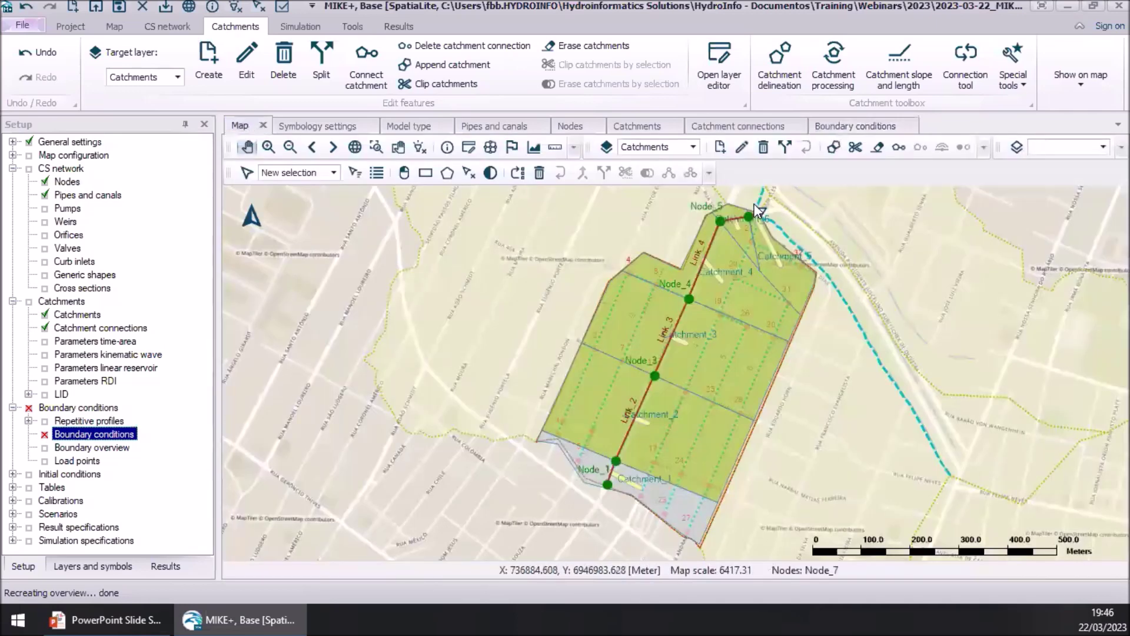
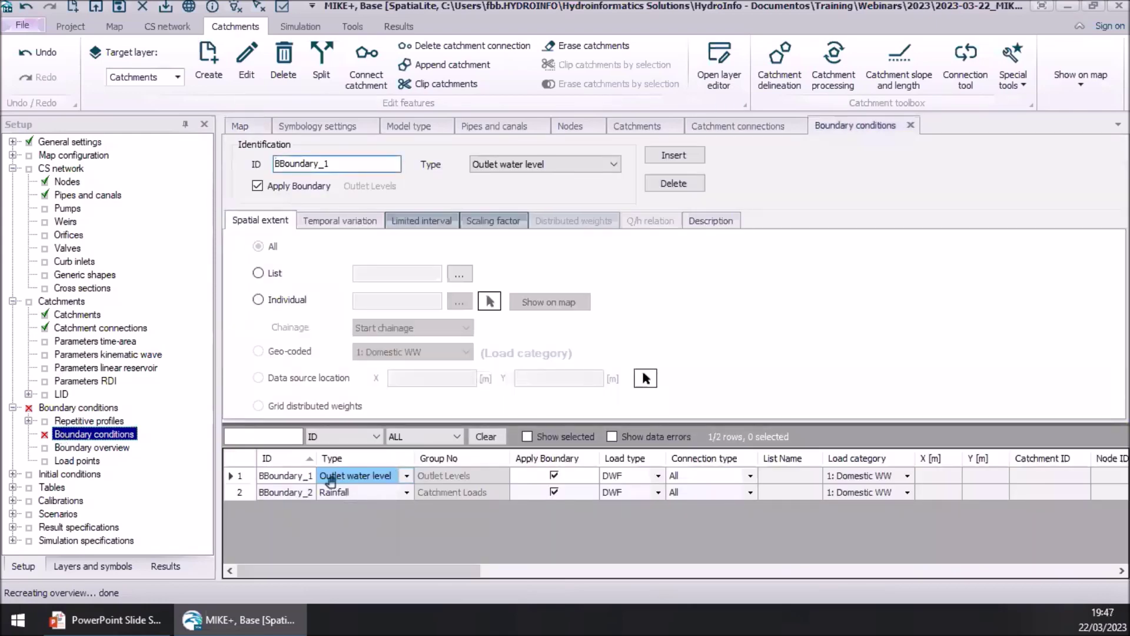
- Give the outlet water level boundary BBoundary_1 a constant temporal variation with a value of 3 m
{"action": "left_click", "coordinate": [240, 476]}
{"action": "left_click", "coordinate": [340, 221]}
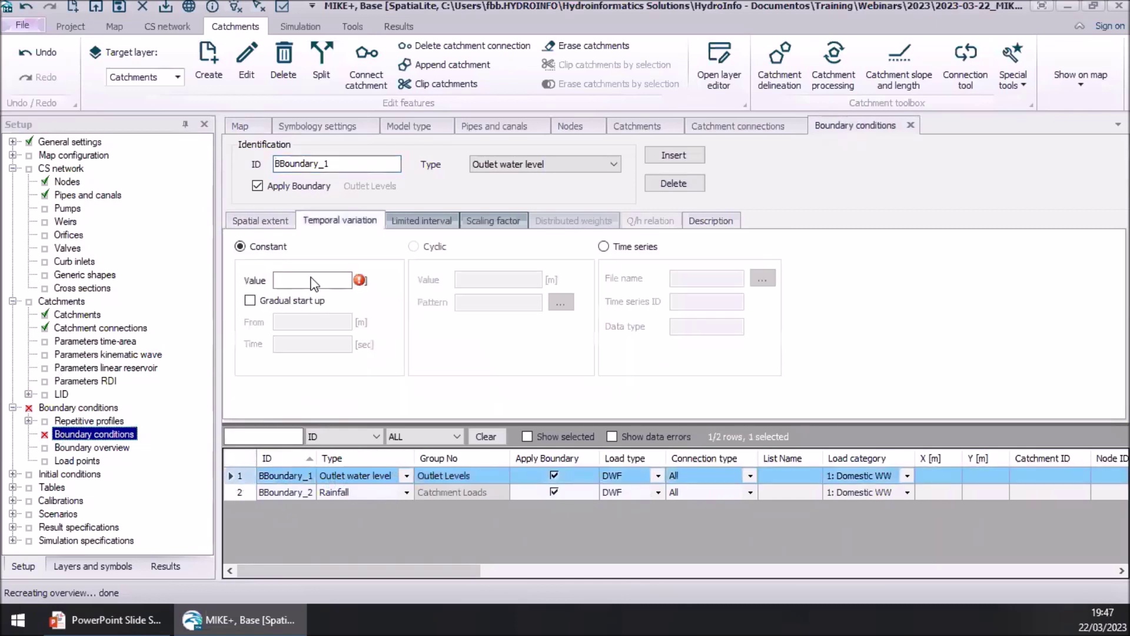
{"action": "left_click", "coordinate": [311, 281]}
{"action": "type", "text": "3"}
- Check the outlet on the map and view BBoundary_1's time series option, returning to the constant variation
{"action": "left_click", "coordinate": [240, 125]}
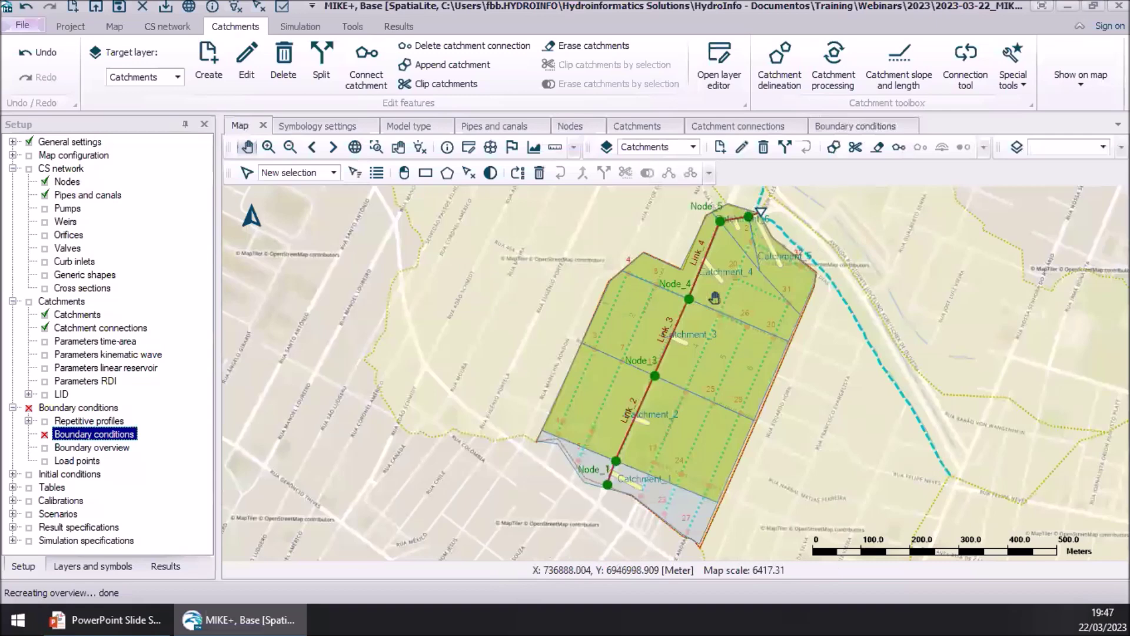
{"action": "key", "text": "ctrl+Tab"}
{"action": "left_click", "coordinate": [606, 247]}
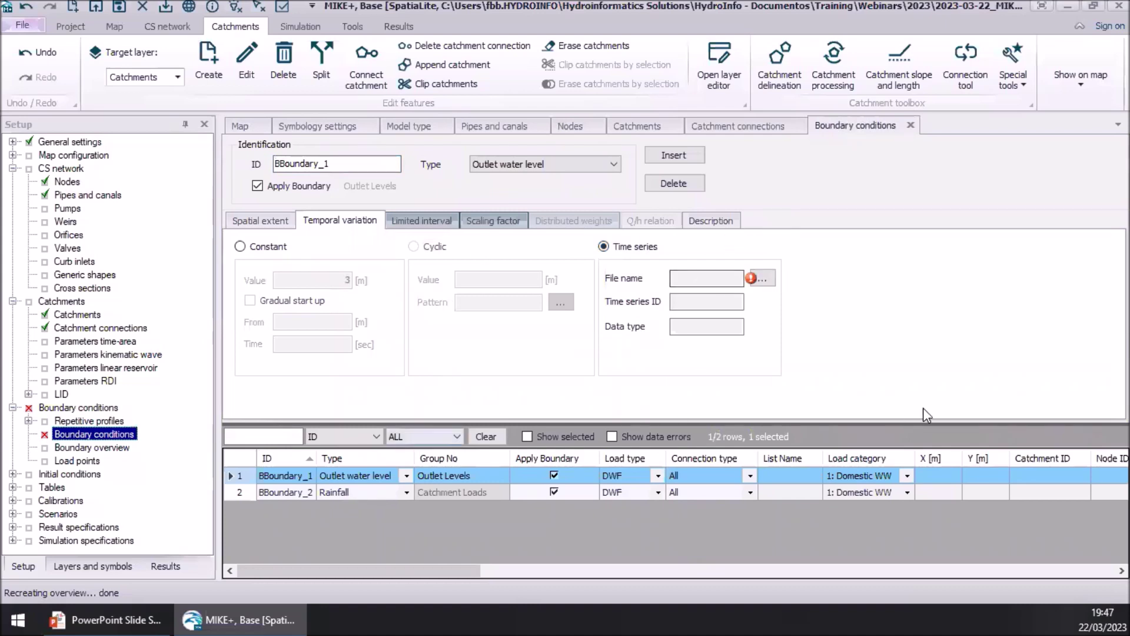
{"action": "left_click", "coordinate": [241, 247]}
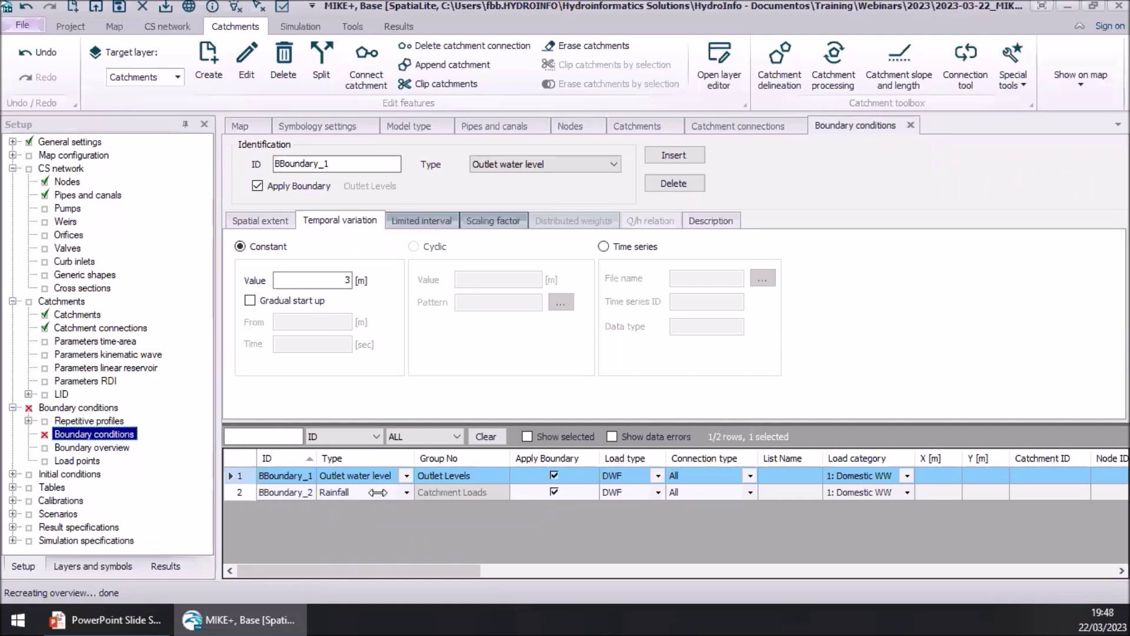
- Switch the temporal variation of the rainfall boundary BBoundary_2 to time series
{"action": "left_click", "coordinate": [239, 492], "text": "shift"}
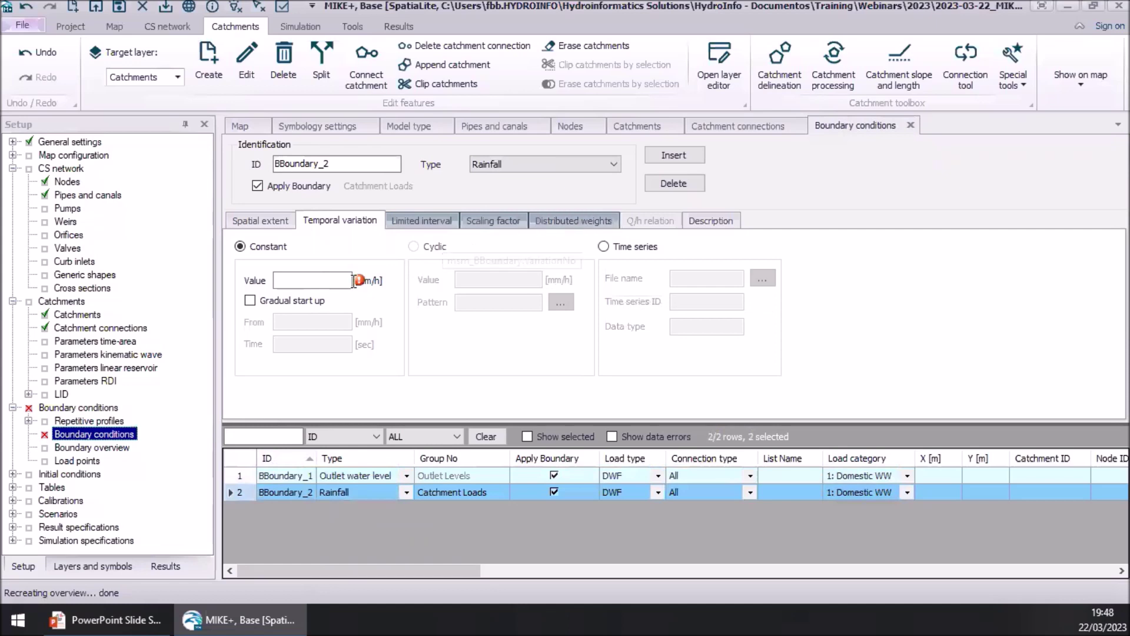
{"action": "left_click", "coordinate": [603, 246]}
{"action": "left_click", "coordinate": [763, 278]}
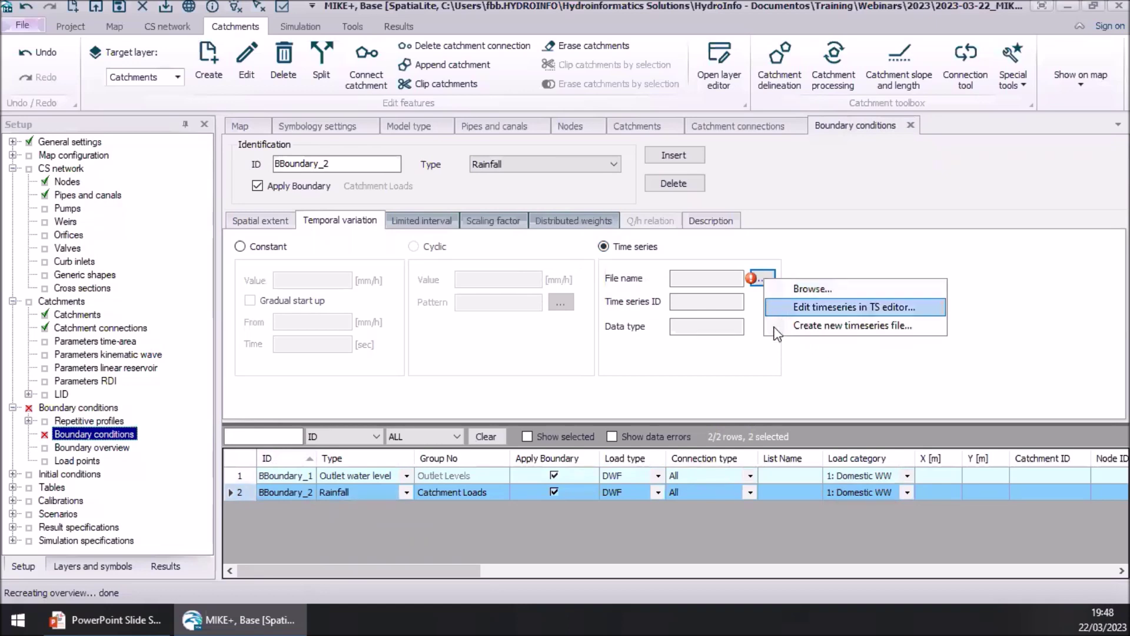
{"action": "left_click", "coordinate": [812, 327]}
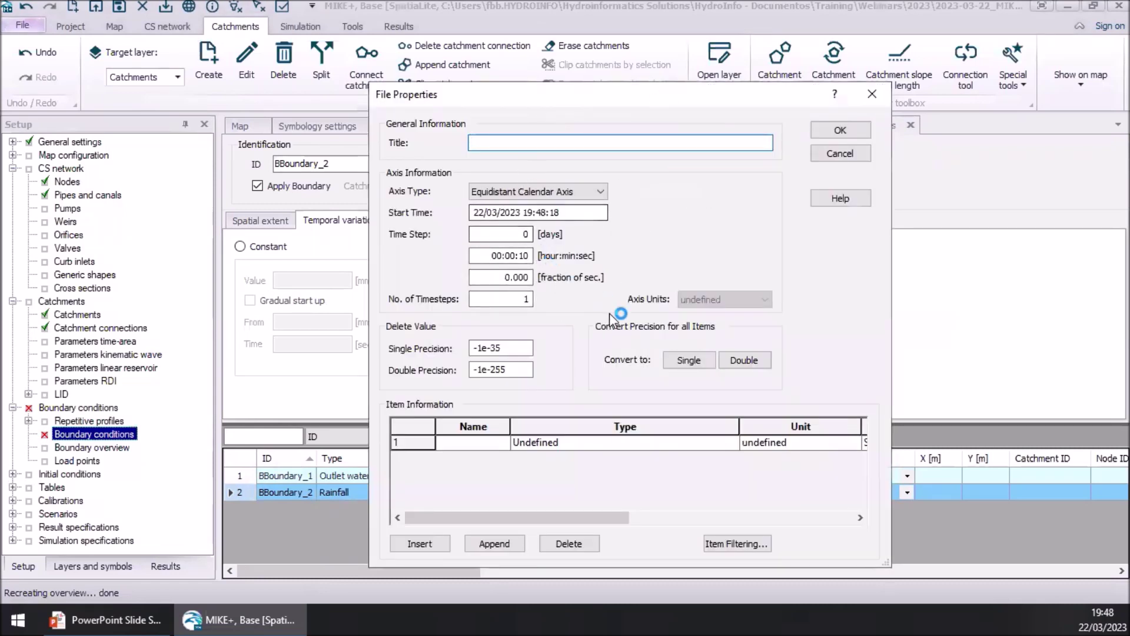
{"action": "left_click", "coordinate": [705, 442]}
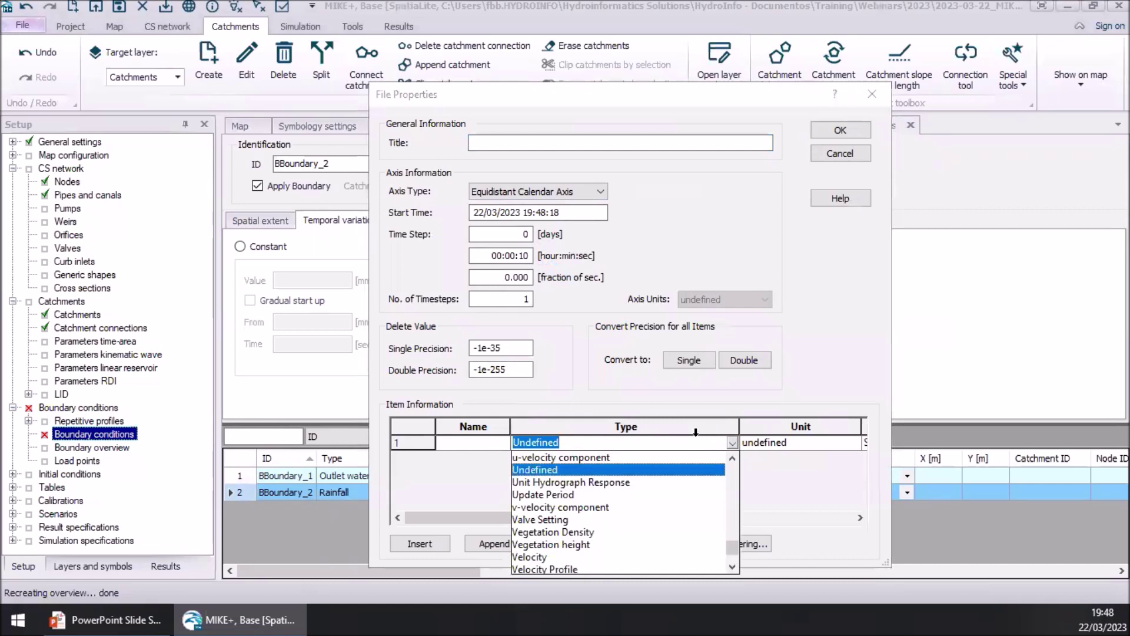
{"action": "left_click", "coordinate": [612, 443]}
{"action": "type", "text": "Rain"}
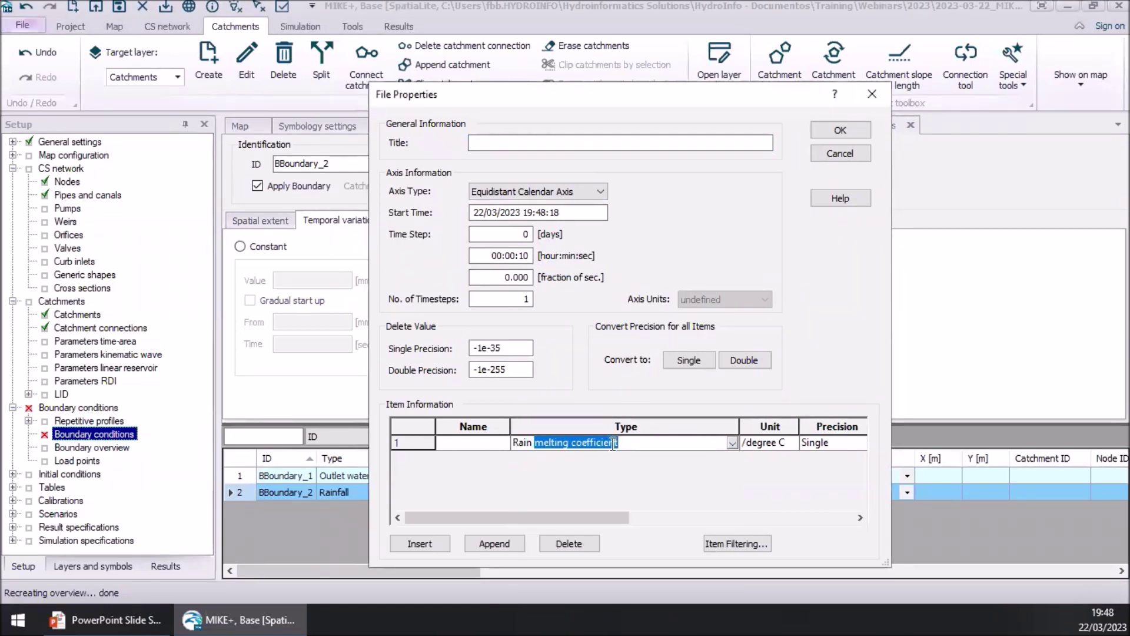
{"action": "key", "text": "BackSpace"}
{"action": "key", "text": "BackSpace"}
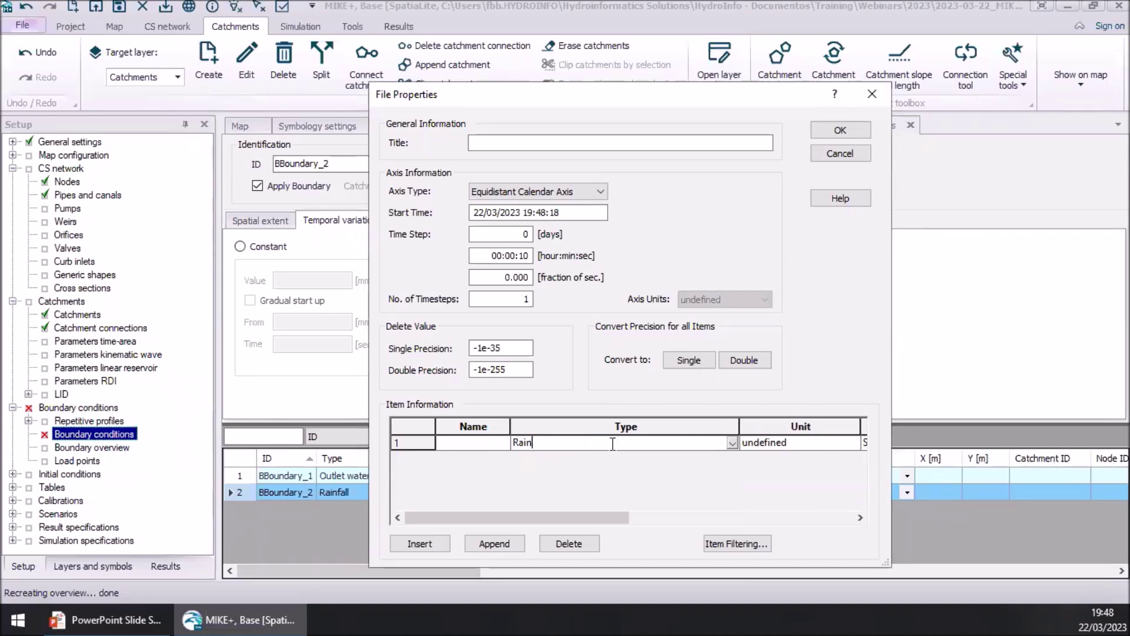
{"action": "type", "text": "nfall"}
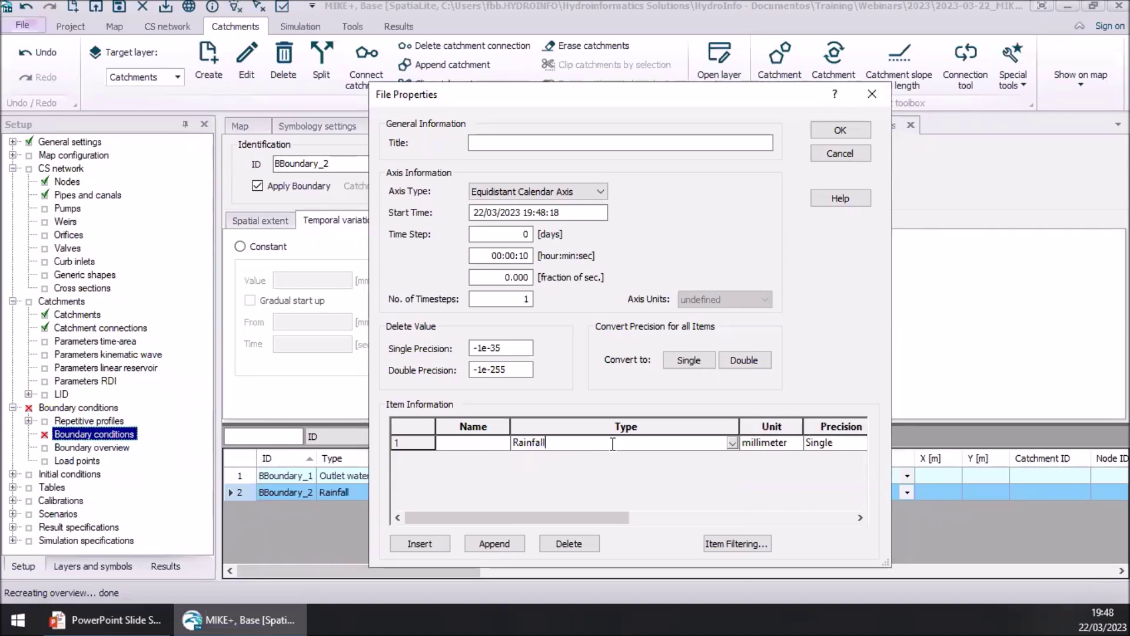
{"action": "key", "text": "BackSpace"}
{"action": "key", "text": "BackSpace"}
{"action": "left_click", "coordinate": [506, 255]}
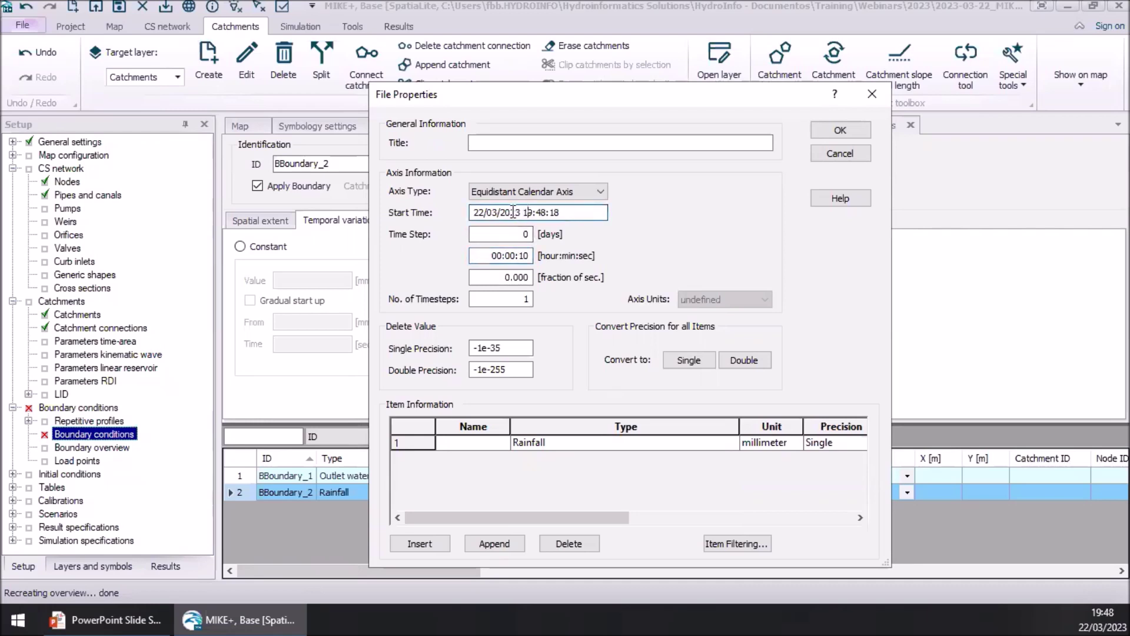
{"action": "left_click", "coordinate": [523, 212]}
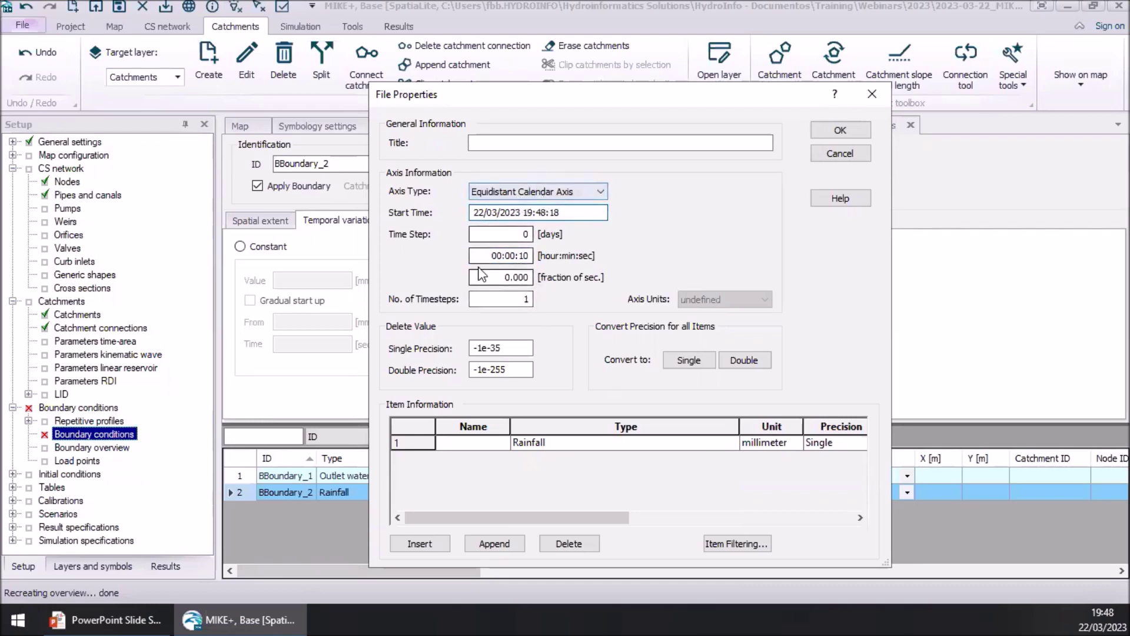
{"action": "double_click", "coordinate": [516, 299]}
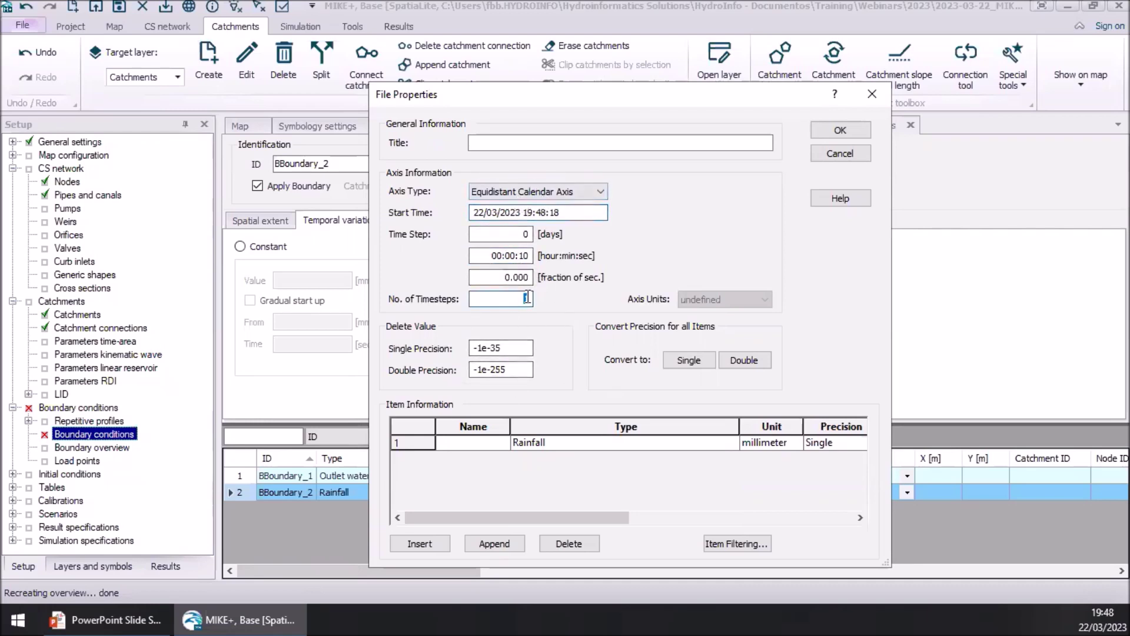
{"action": "left_click", "coordinate": [853, 156]}
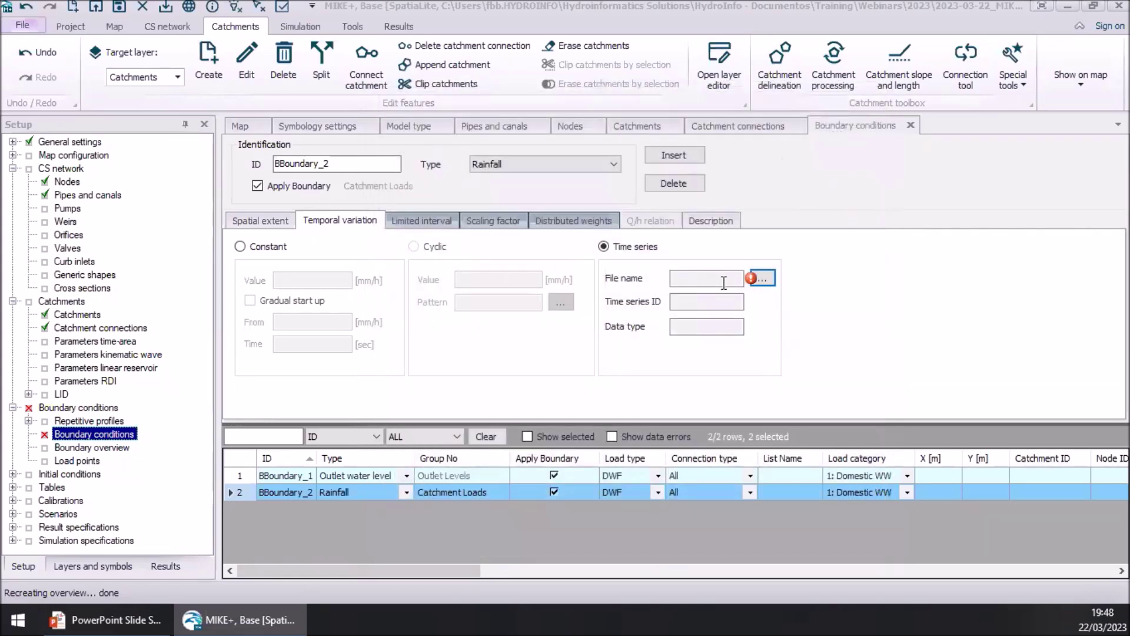
- Assign the rainfall dfs0 file from the inputs folder, item TR X (100mm/dia), to BBoundary_2
{"action": "left_click", "coordinate": [763, 279]}
{"action": "left_click", "coordinate": [777, 295]}
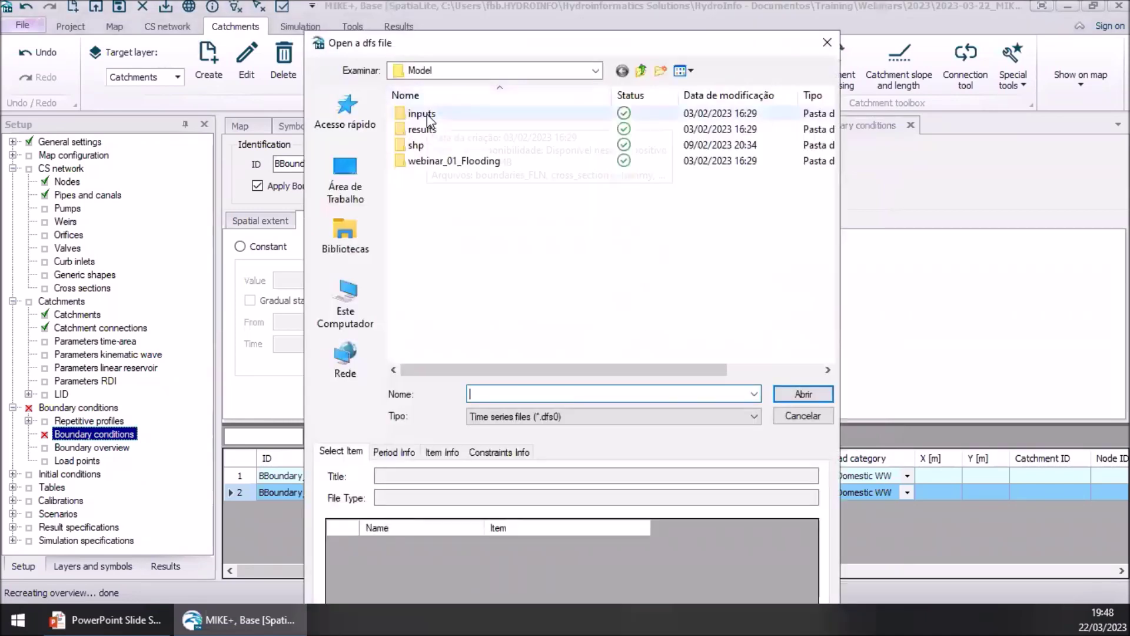
{"action": "double_click", "coordinate": [428, 115]}
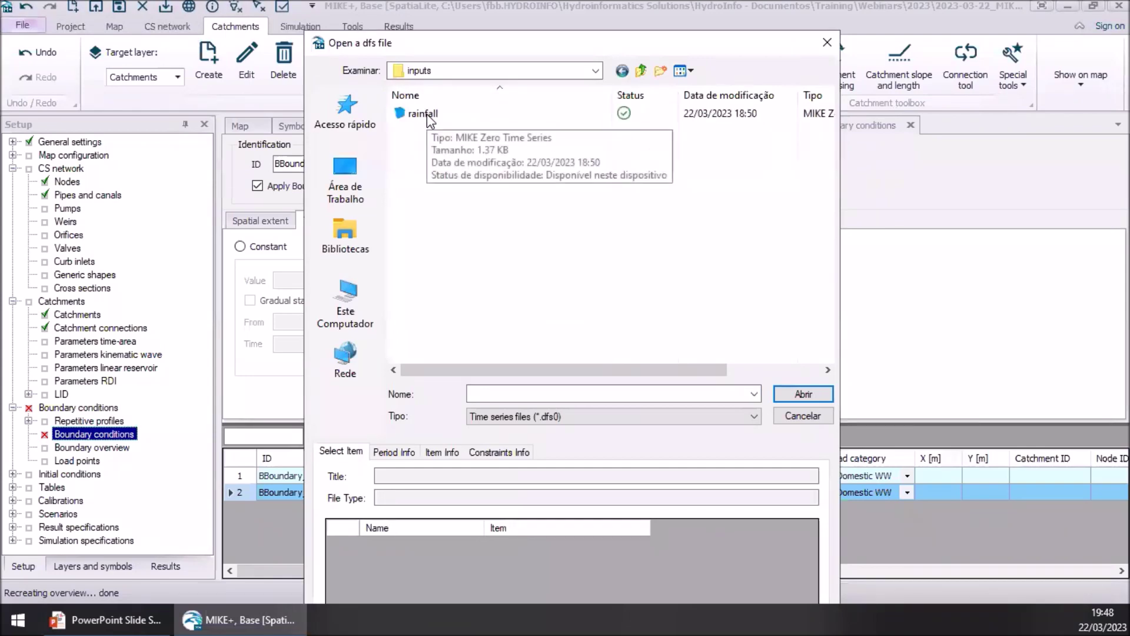
{"action": "left_click", "coordinate": [426, 113]}
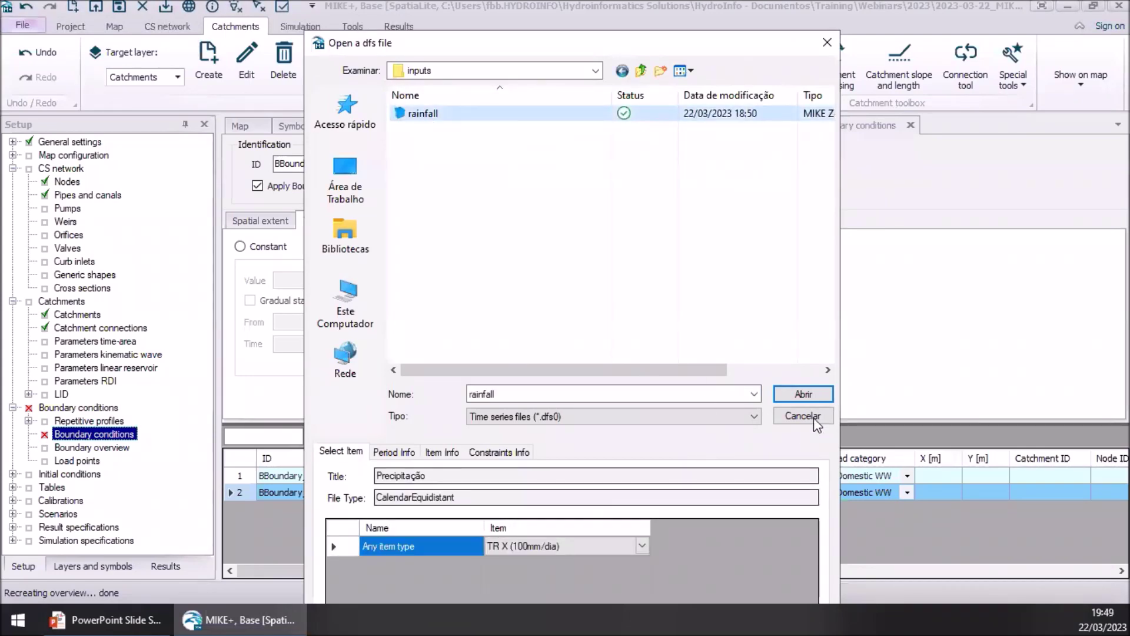
{"action": "left_click", "coordinate": [822, 401]}
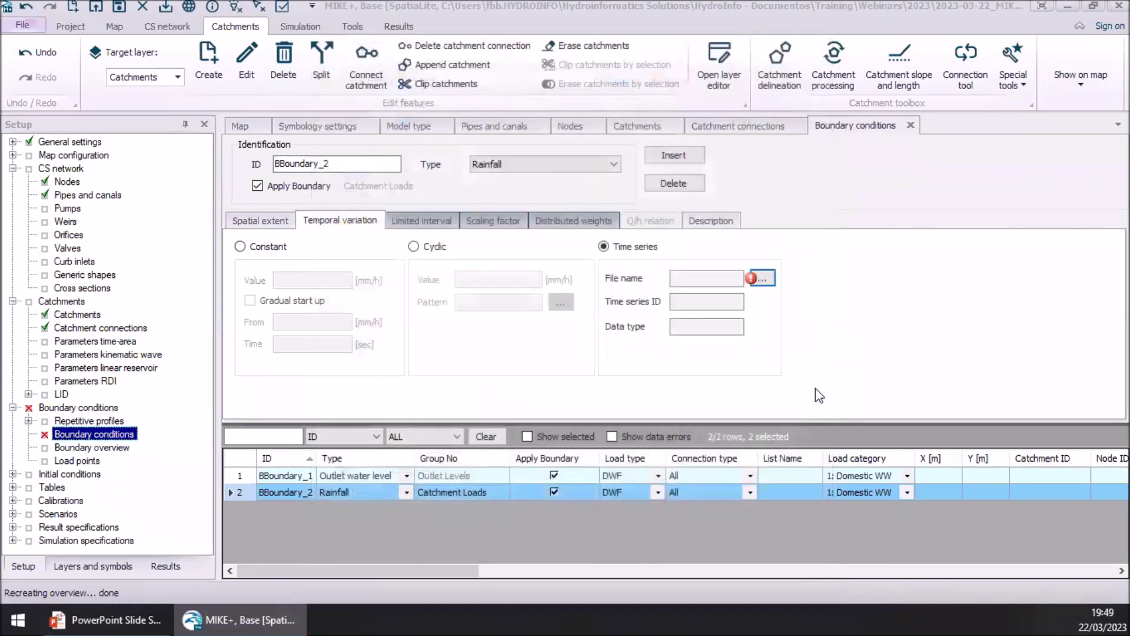
- Inspect the TR X (100mm/dia) and TR Y (150mm/dia) rainfall series in the time series editor, then close it
{"action": "left_click", "coordinate": [763, 279]}
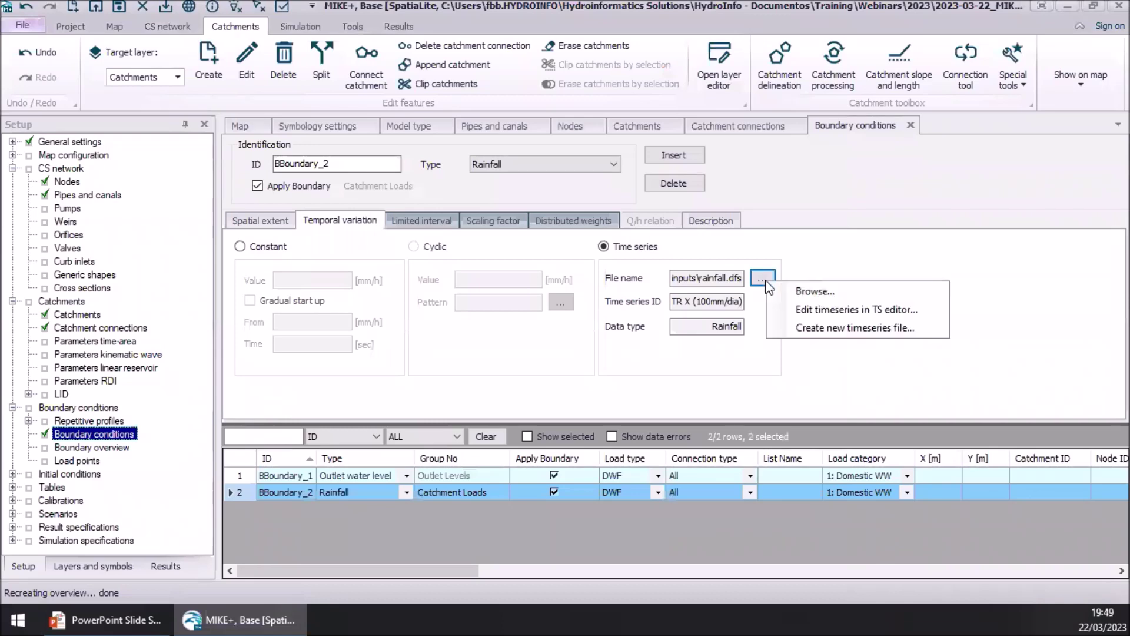
{"action": "left_click", "coordinate": [824, 310]}
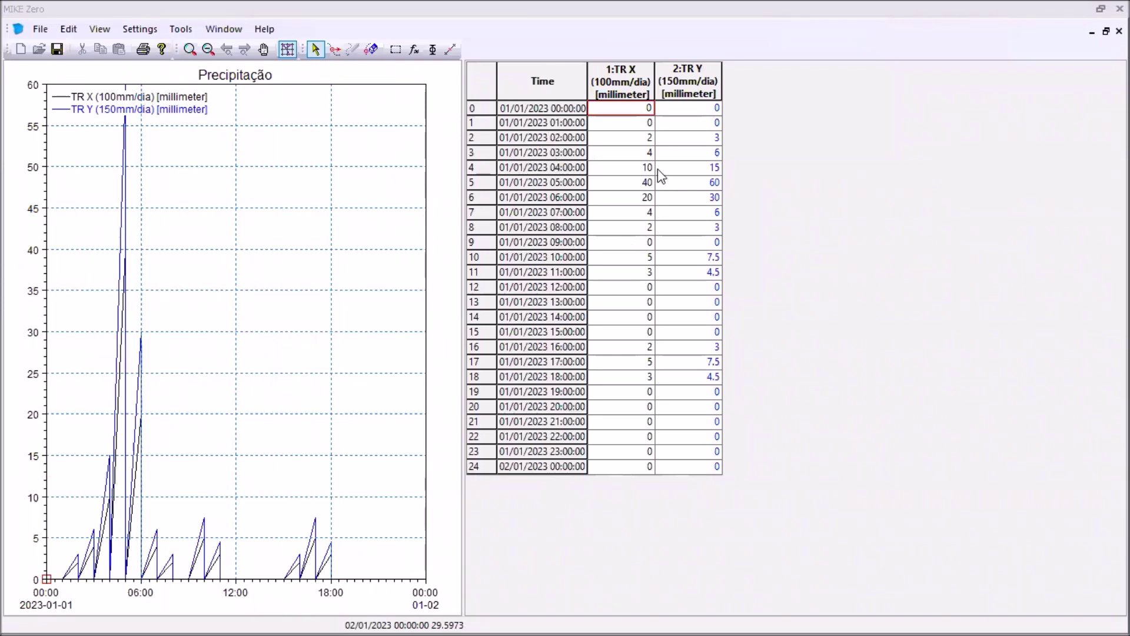
{"action": "left_click", "coordinate": [630, 95]}
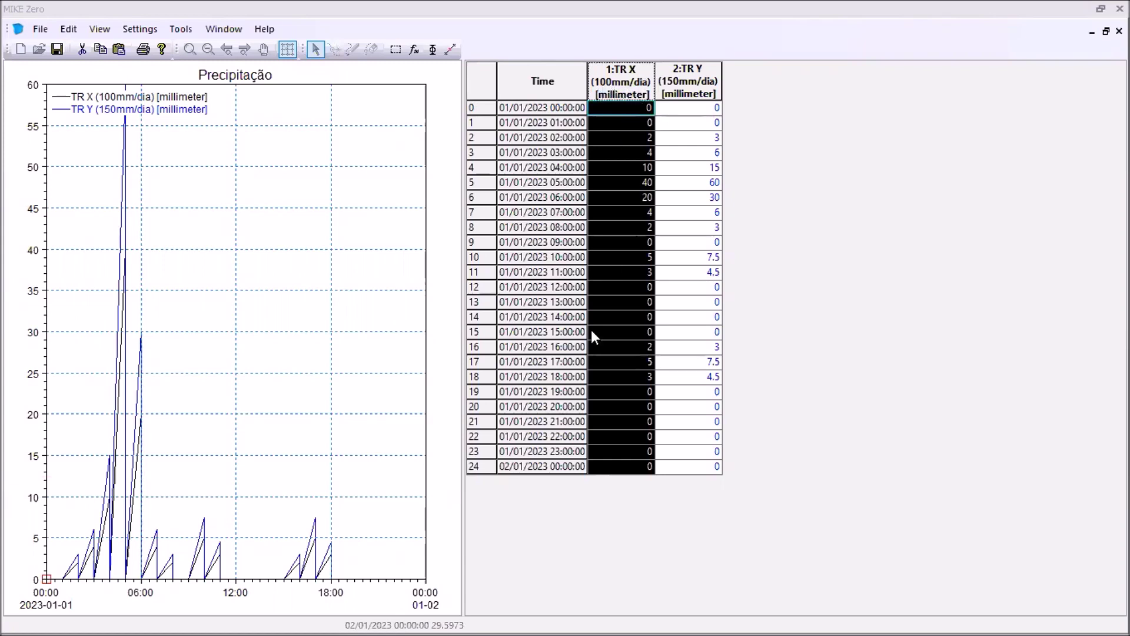
{"action": "left_click", "coordinate": [700, 78]}
{"action": "left_click", "coordinate": [600, 82]}
{"action": "left_click", "coordinate": [689, 78]}
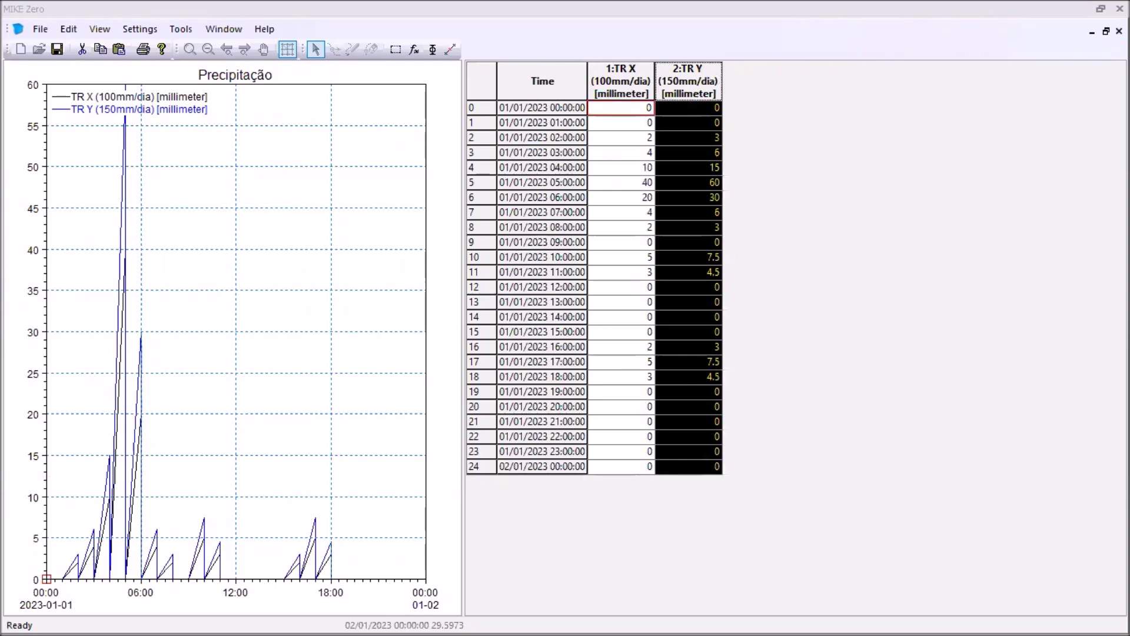
{"action": "left_click", "coordinate": [1119, 30]}
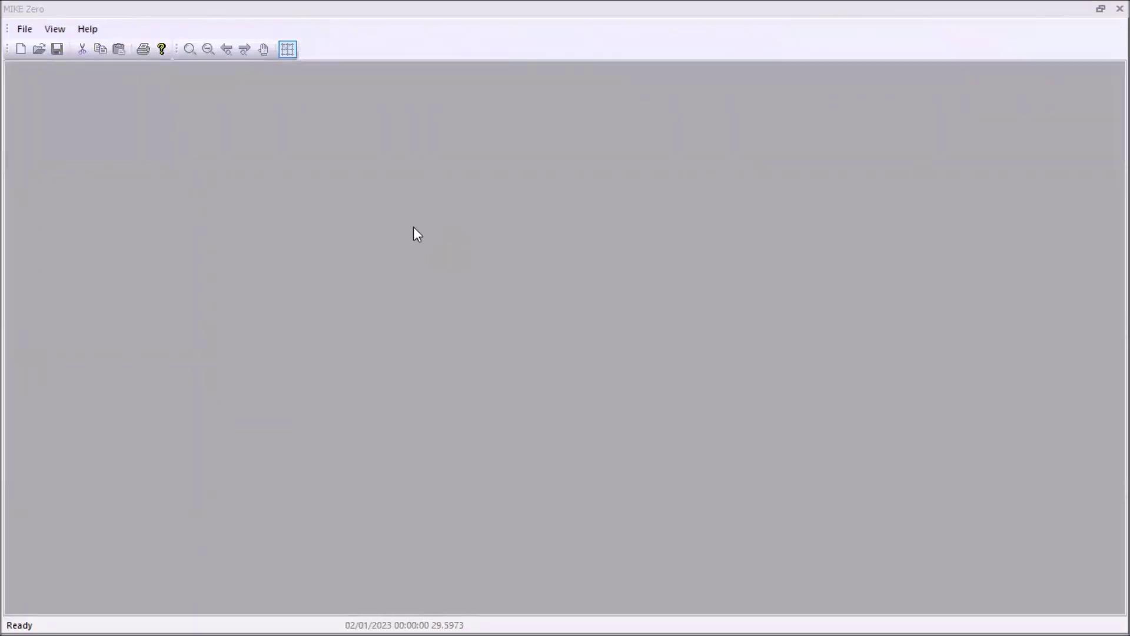
{"action": "key", "text": "alt+F4"}
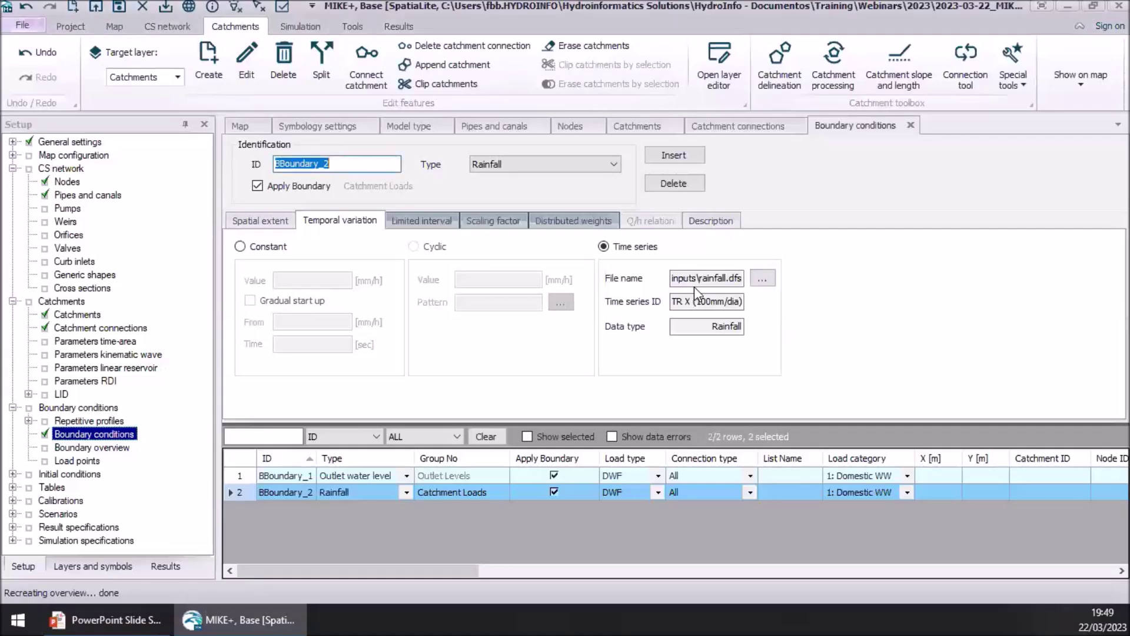
- Review the items in the rainfall file chosen for BBoundary_2, keeping TR X (100mm/dia) as the series
{"action": "left_click", "coordinate": [761, 279]}
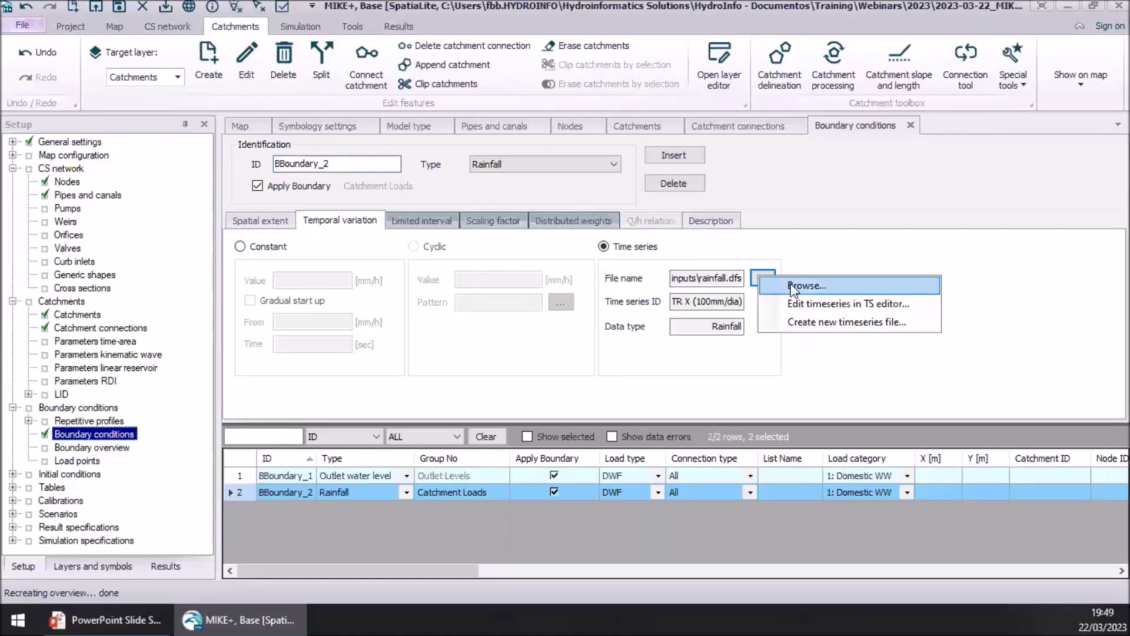
{"action": "left_click", "coordinate": [792, 285]}
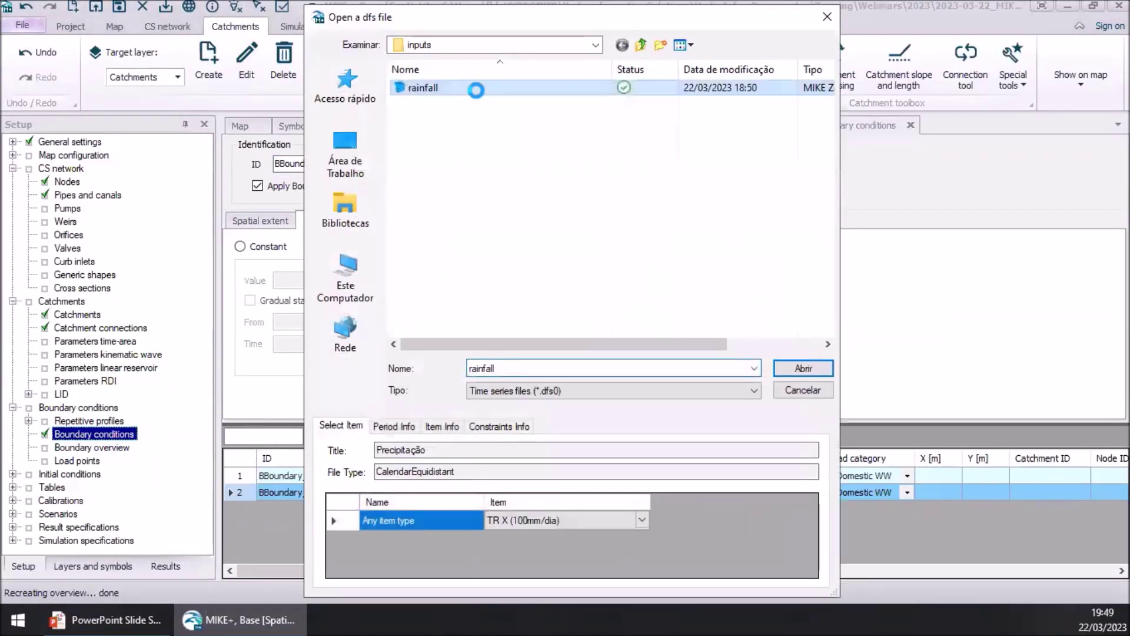
{"action": "left_click", "coordinate": [643, 520]}
{"action": "left_click", "coordinate": [554, 545]}
{"action": "left_click", "coordinate": [803, 369]}
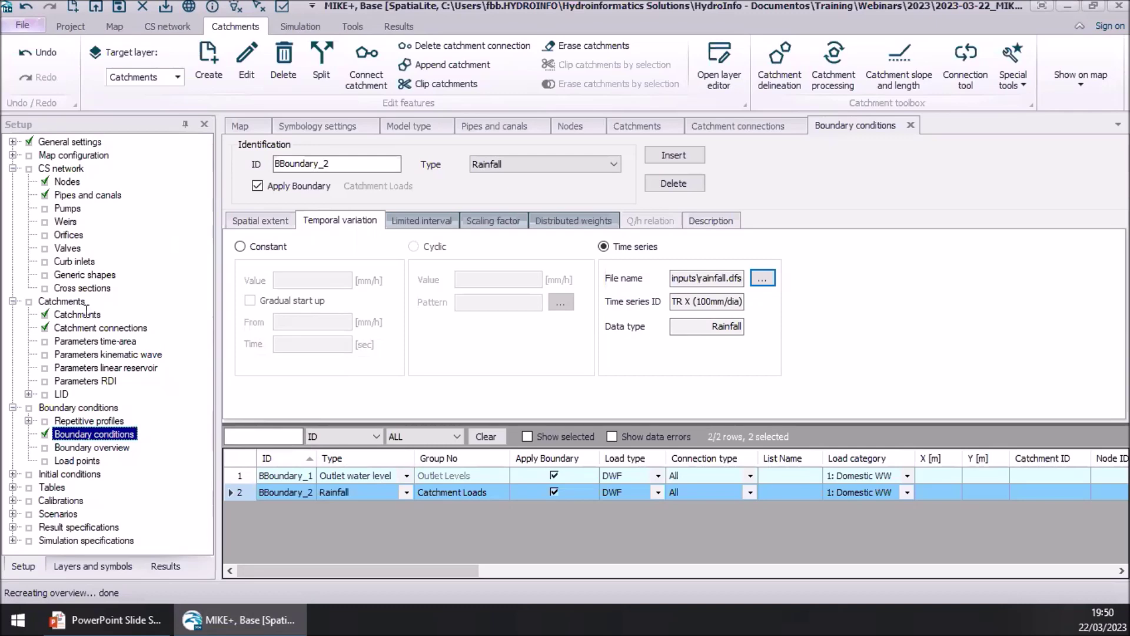
- Open the catchments data and set the hydrological model of Catchment_1 to UHM
{"action": "left_click", "coordinate": [83, 316]}
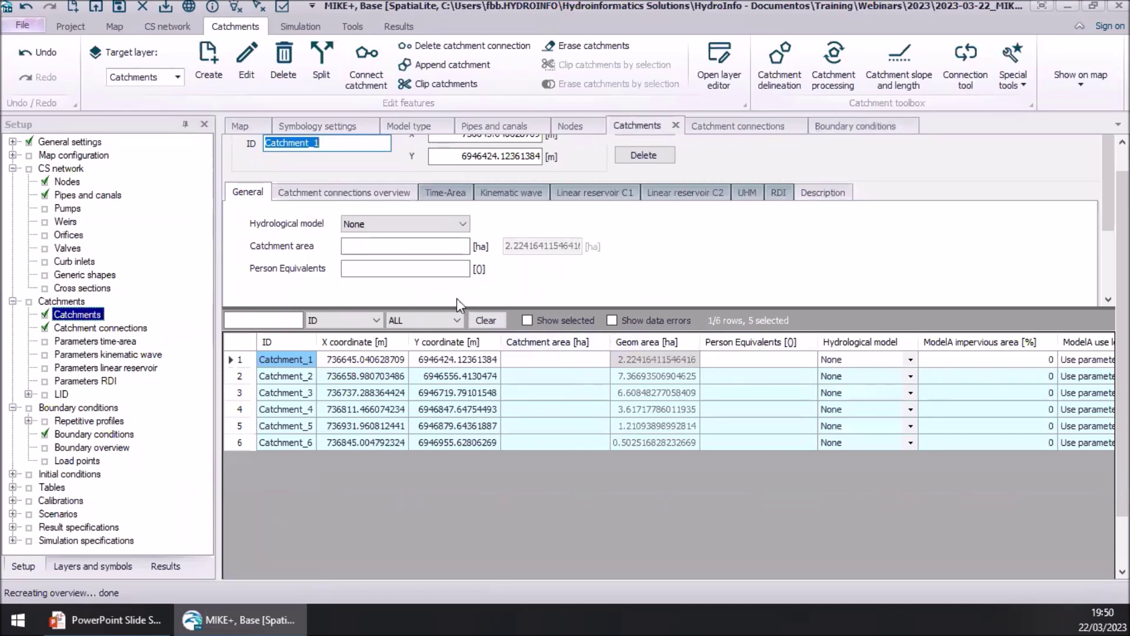
{"action": "left_click_drag", "start_coordinate": [238, 367], "coordinate": [247, 305]}
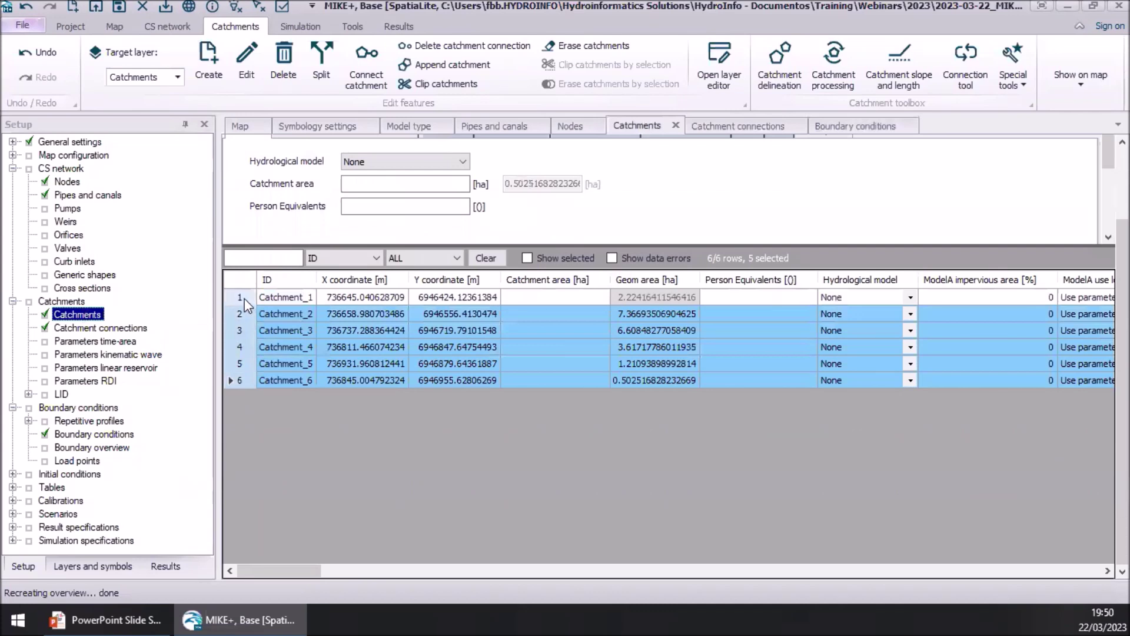
{"action": "left_click", "coordinate": [405, 160]}
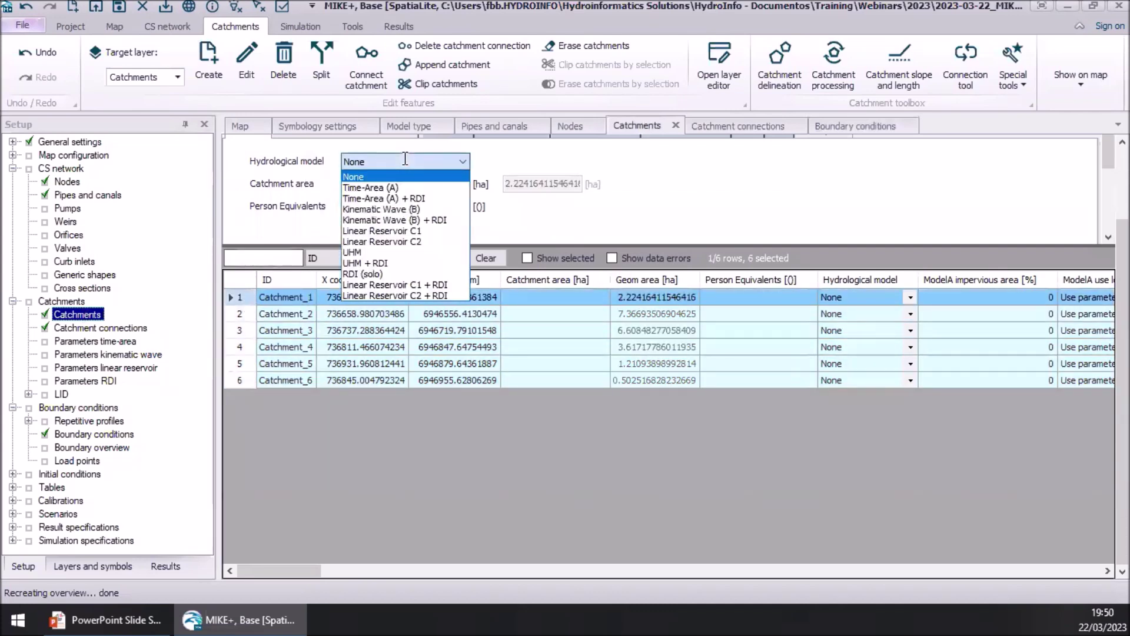
{"action": "left_click", "coordinate": [388, 253]}
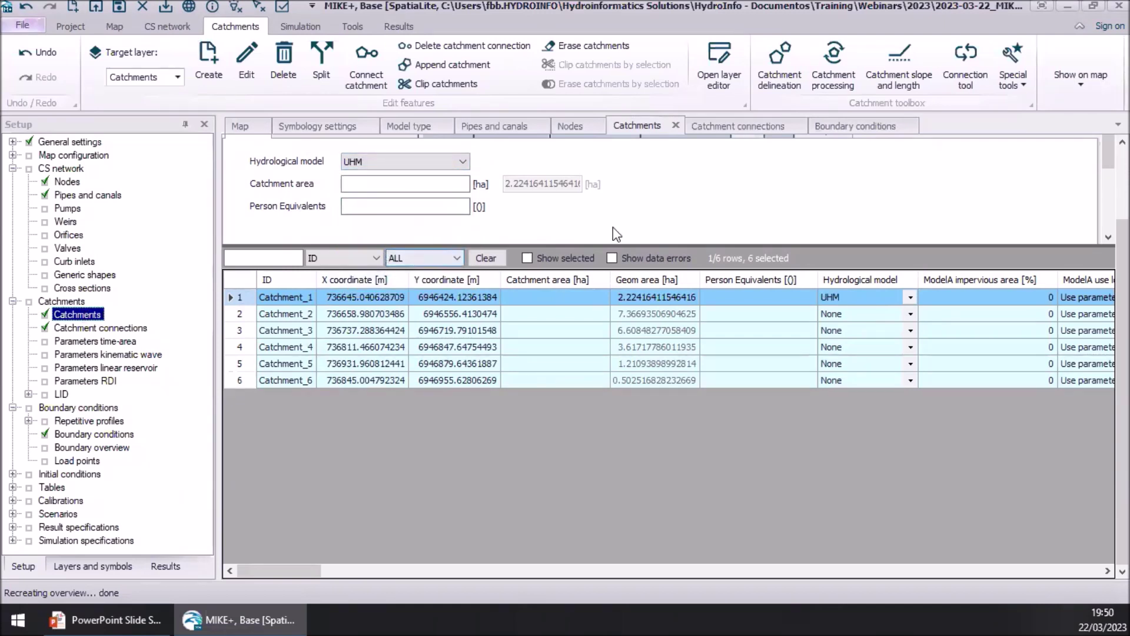
- Show the UHM parameters of Catchment_1 and review the hydrograph options, keeping SCS Triangular
{"action": "left_click_drag", "start_coordinate": [1048, 248], "coordinate": [1048, 338]}
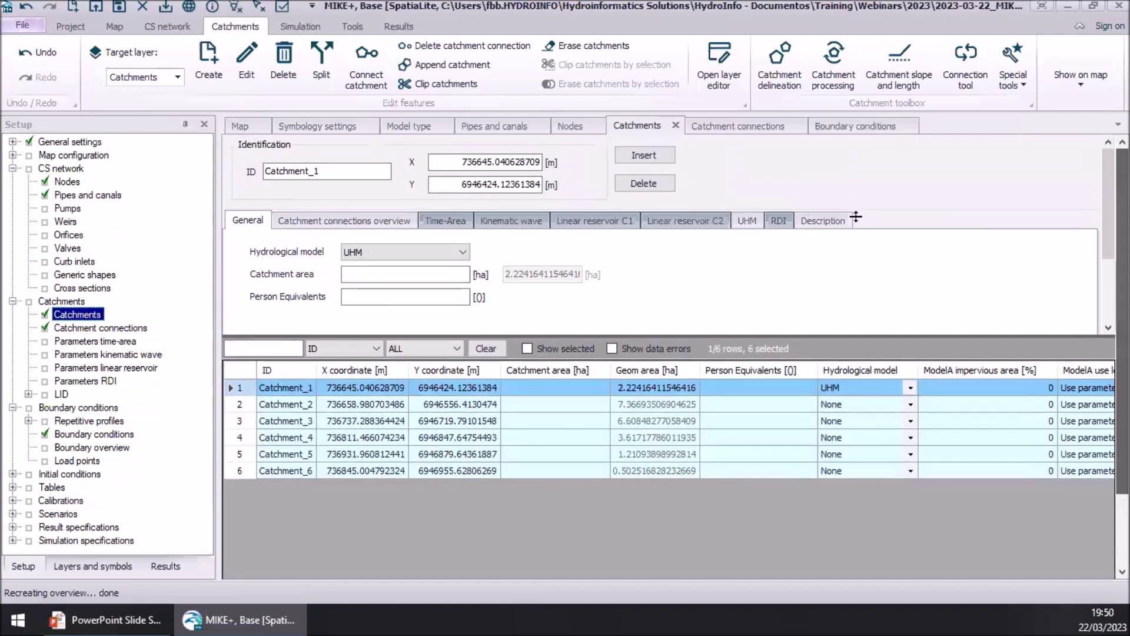
{"action": "left_click", "coordinate": [747, 221]}
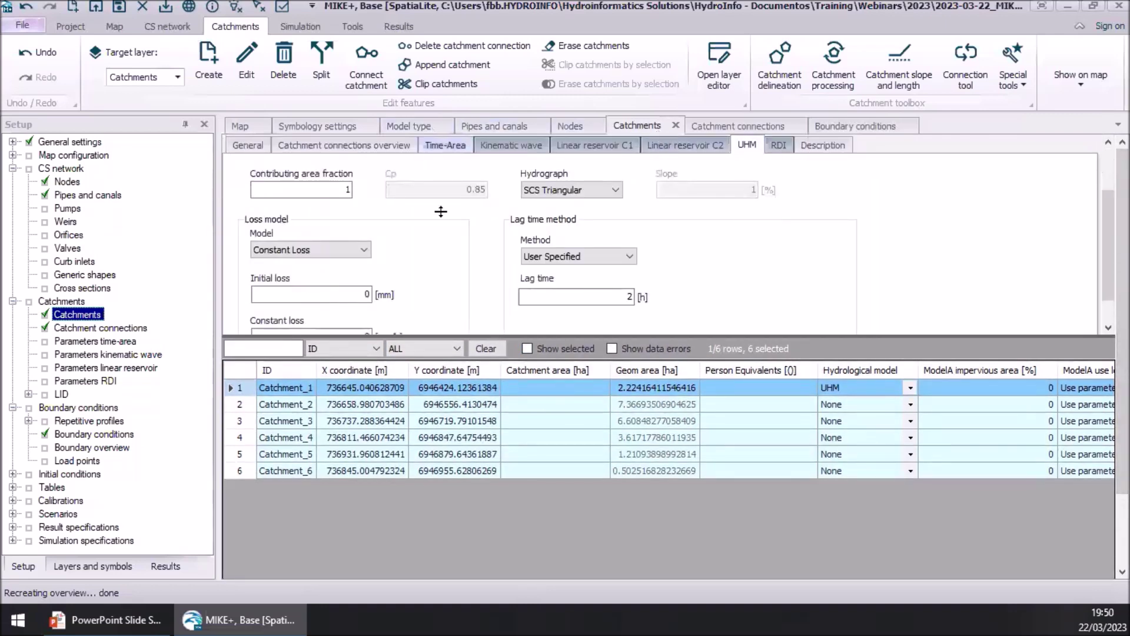
{"action": "left_click_drag", "start_coordinate": [690, 335], "coordinate": [689, 445]}
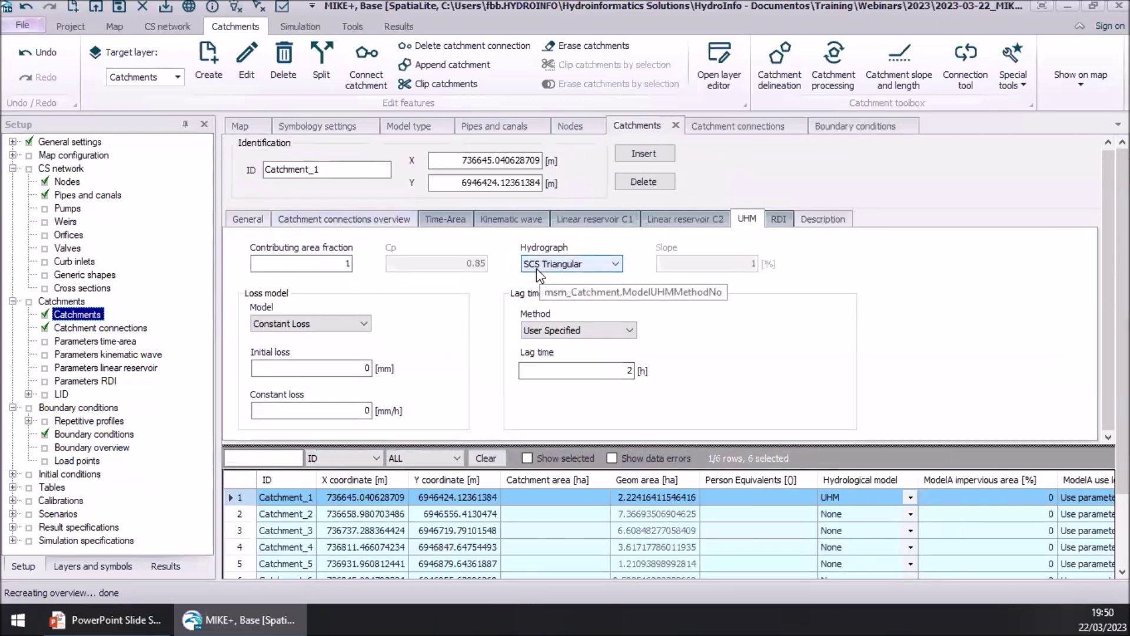
{"action": "left_click", "coordinate": [535, 267]}
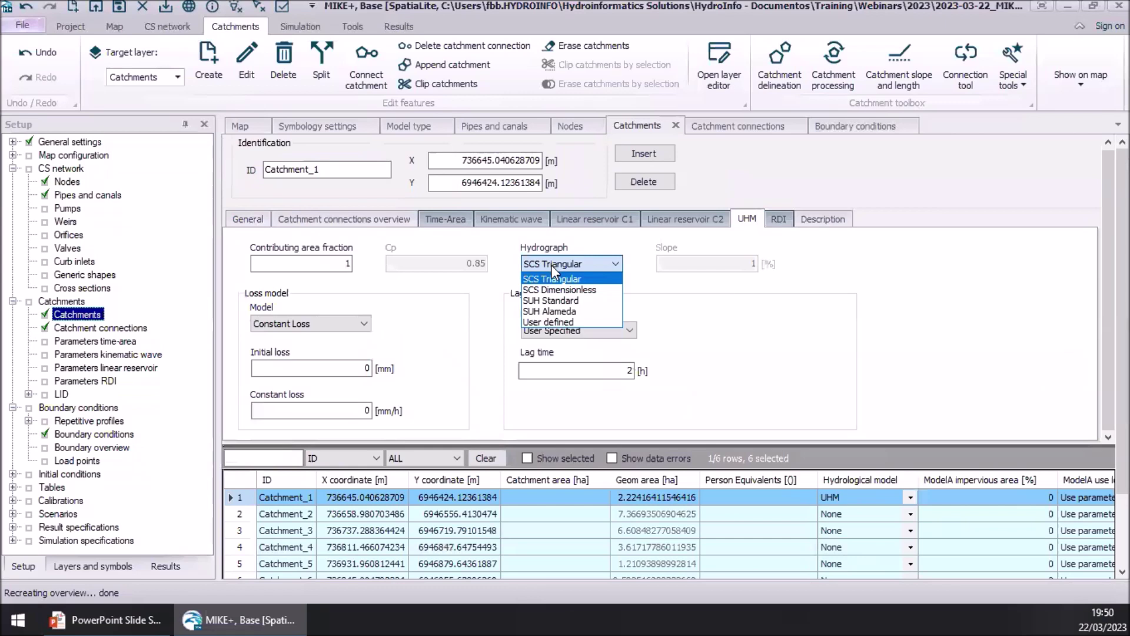
{"action": "left_click", "coordinate": [551, 265]}
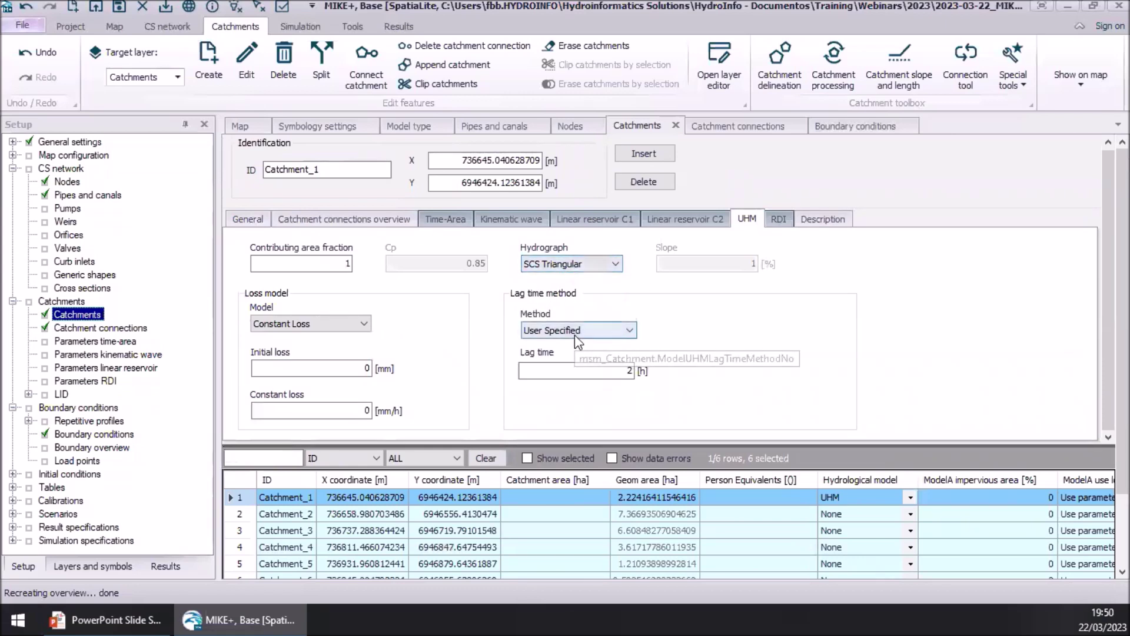
- Set the UHM loss model of Catchment_1 to SCS Method, keeping the default curve number and initial AMC
{"action": "left_click", "coordinate": [295, 324]}
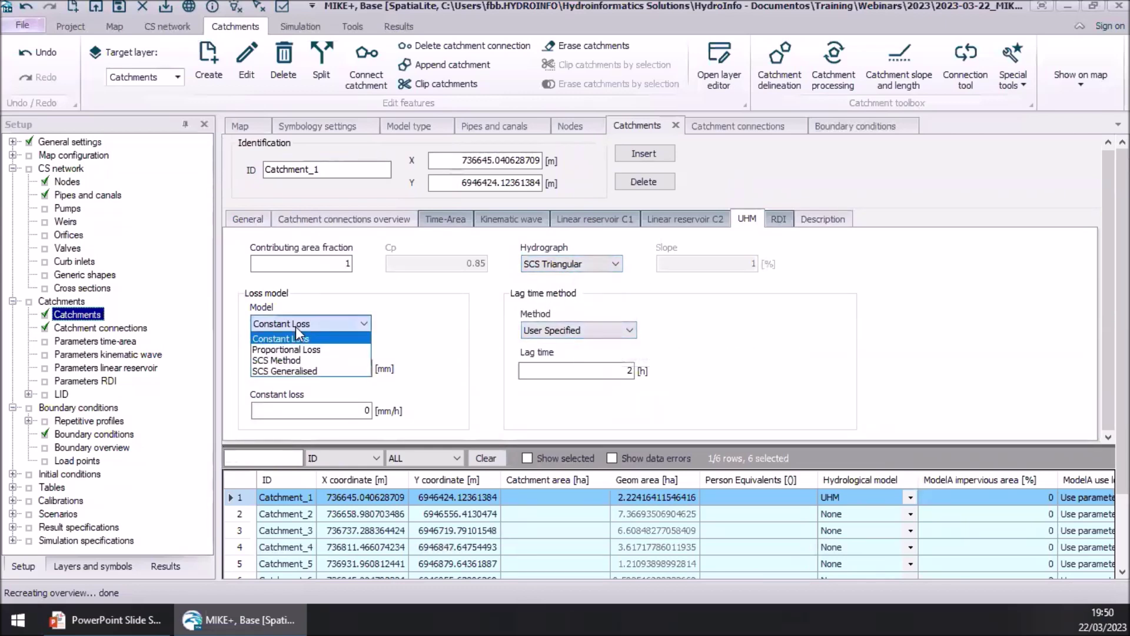
{"action": "left_click", "coordinate": [295, 359]}
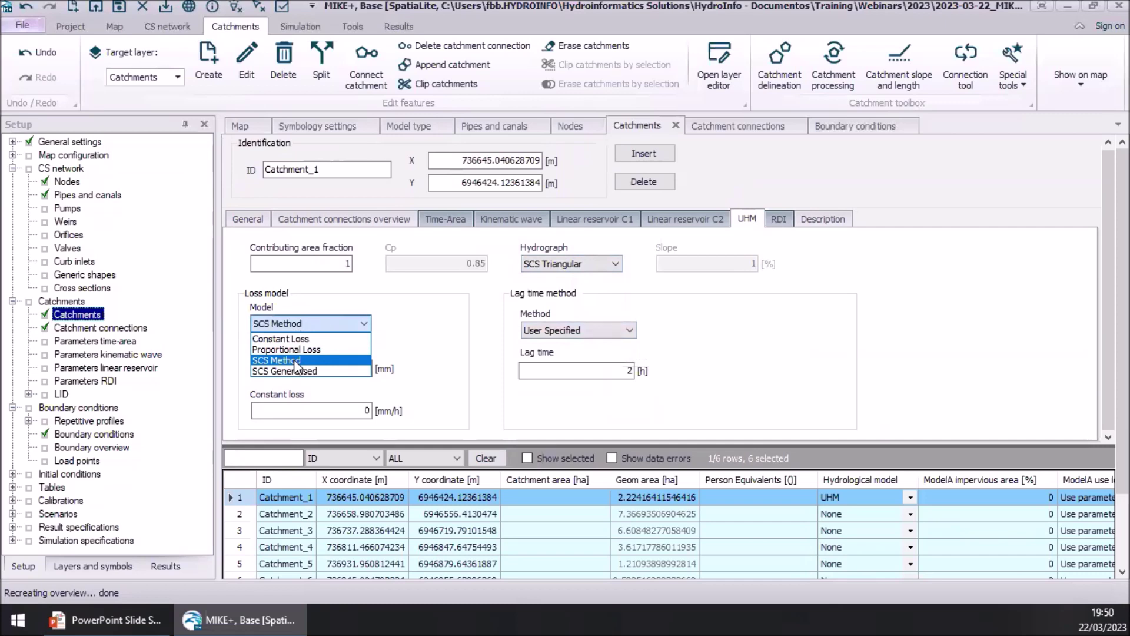
{"action": "key", "text": "Tab"}
{"action": "key", "text": "Tab"}
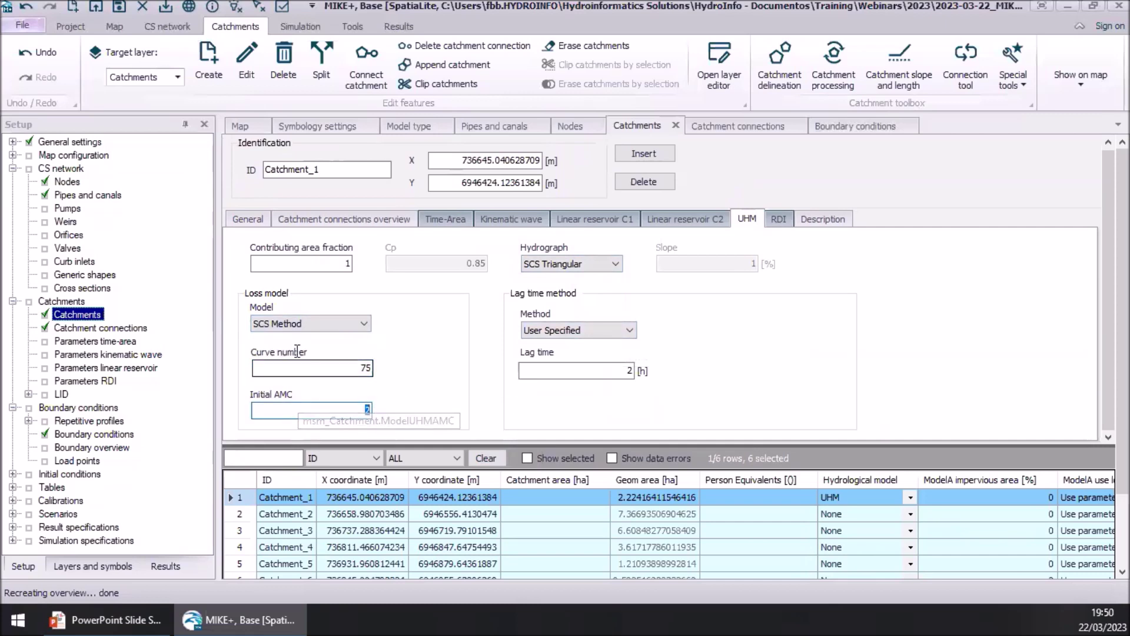
{"action": "key", "text": "Tab"}
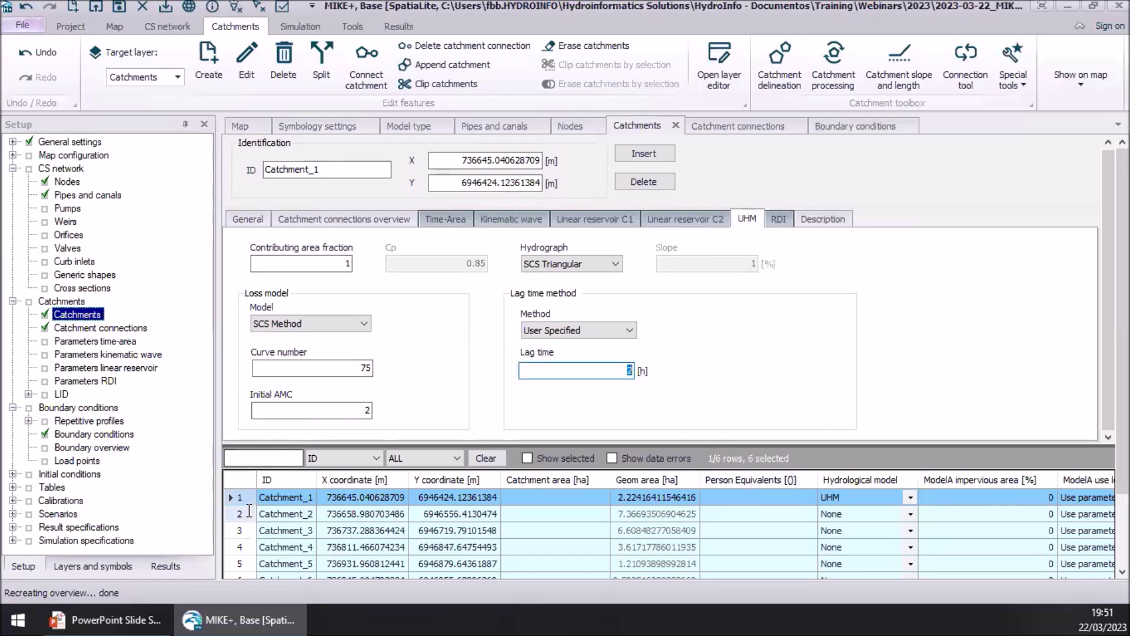
- Assign the UHM hydrological model (domain value 7) to all catchments with the field calculator
{"action": "left_click", "coordinate": [245, 514]}
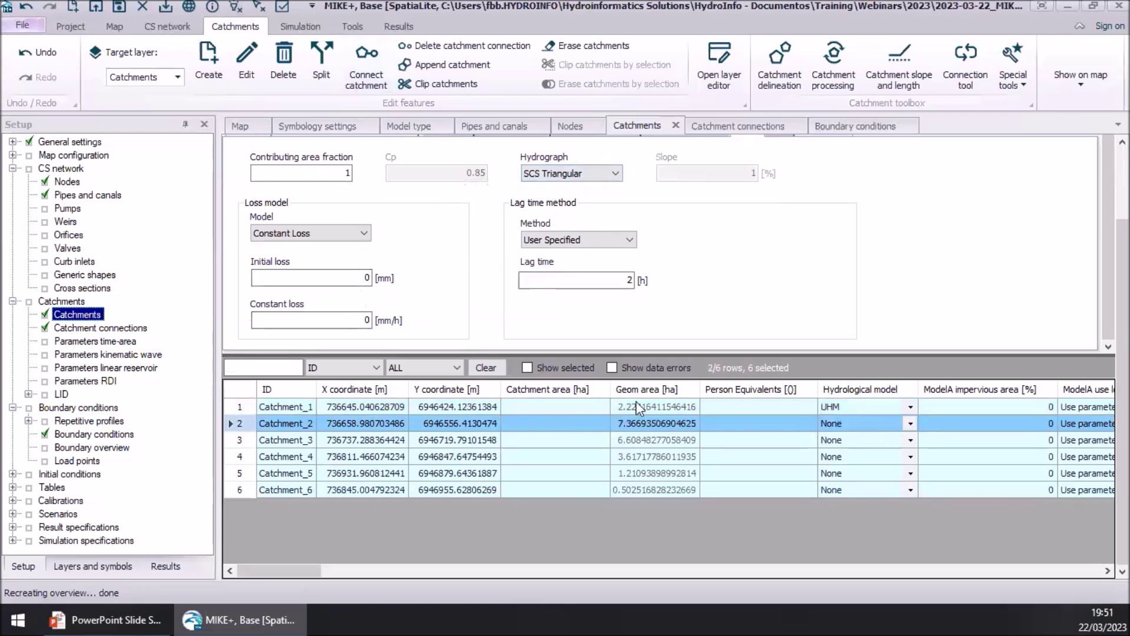
{"action": "left_click_drag", "start_coordinate": [279, 571], "coordinate": [302, 560]}
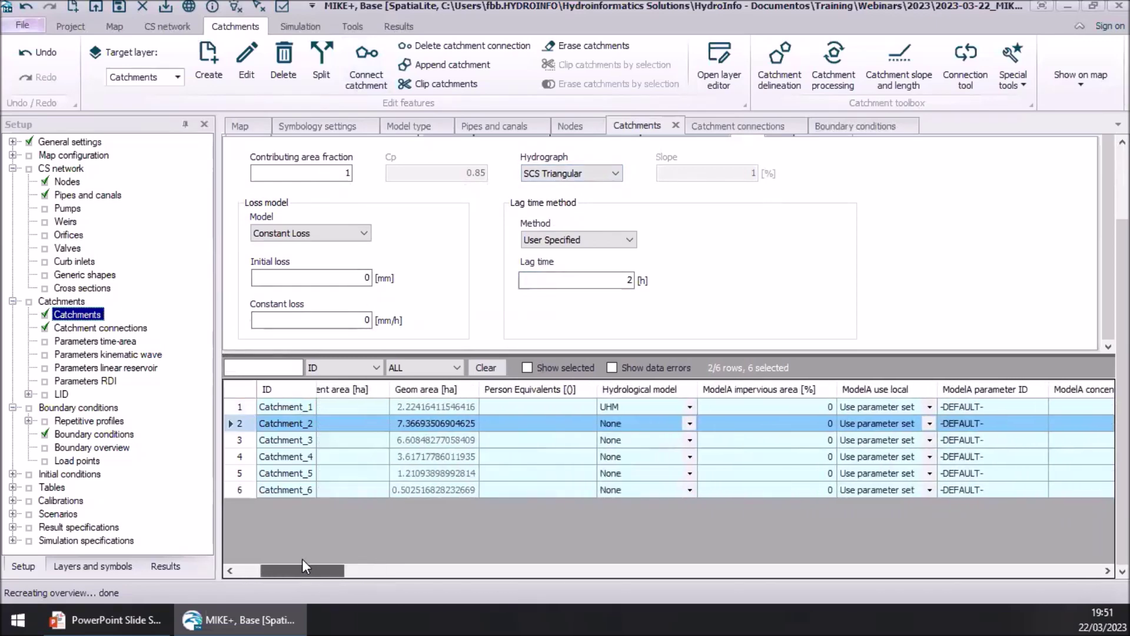
{"action": "right_click", "coordinate": [660, 388]}
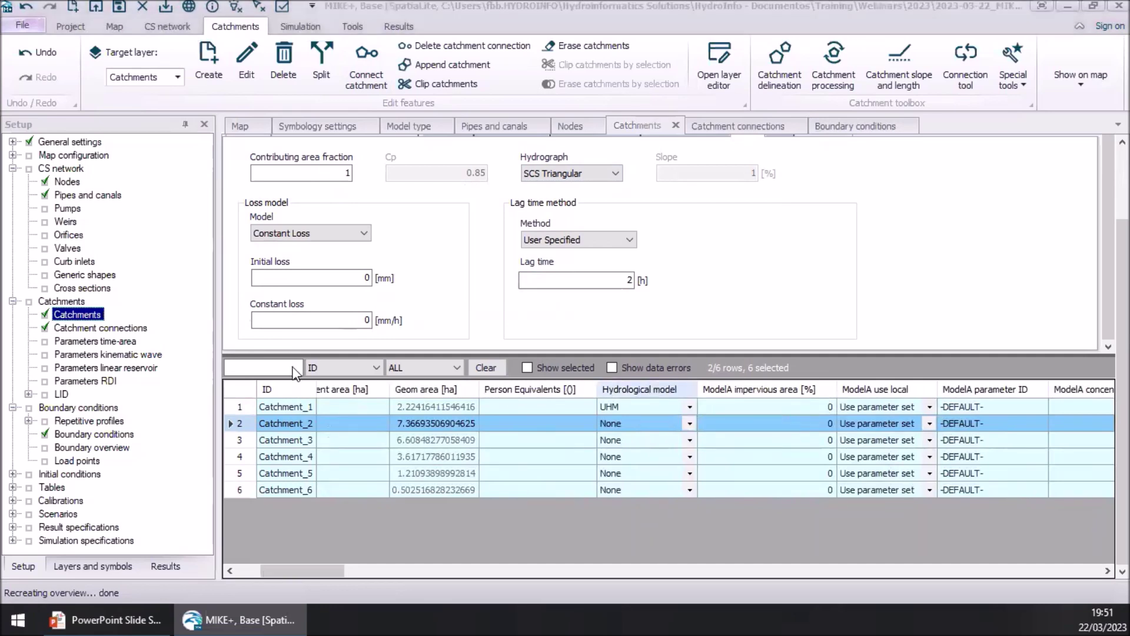
{"action": "left_click", "coordinate": [1049, 219]}
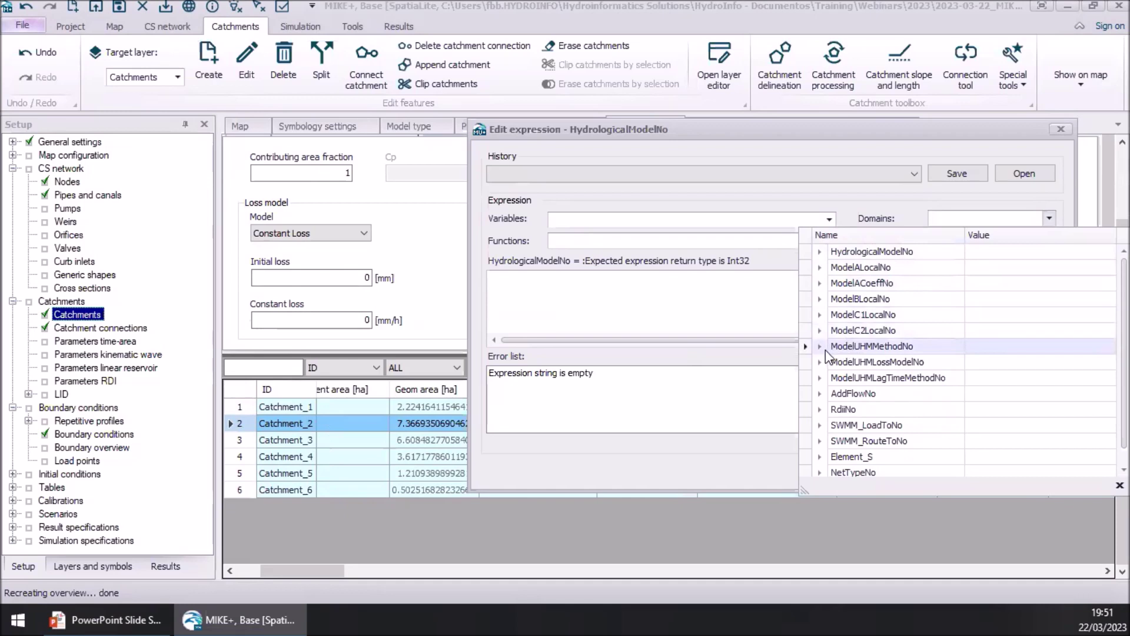
{"action": "left_click", "coordinate": [809, 345]}
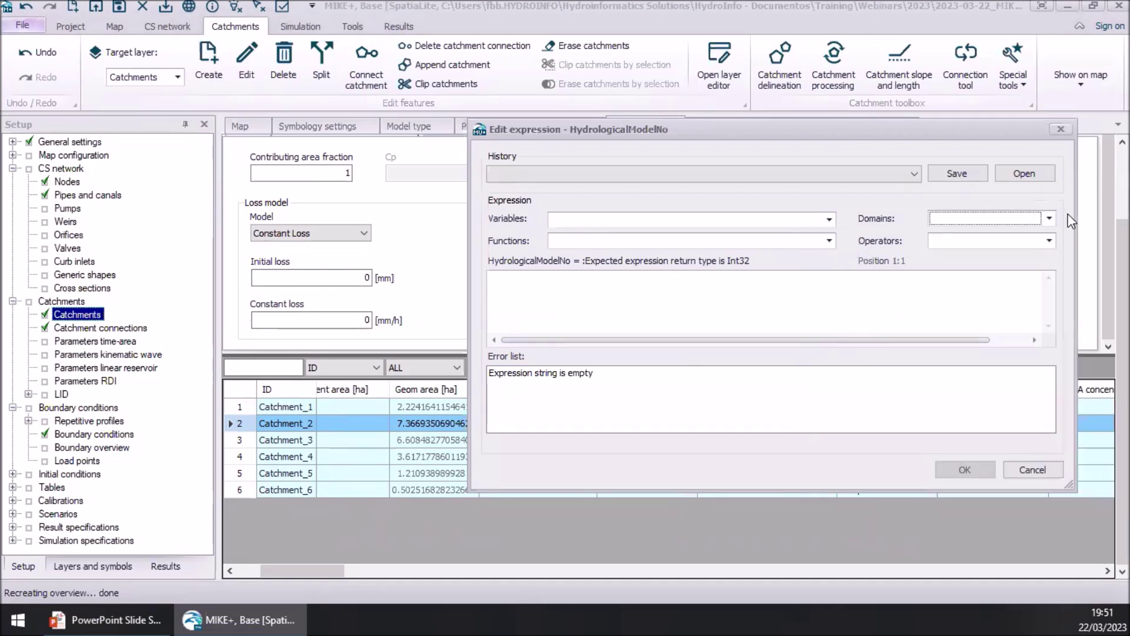
{"action": "left_click", "coordinate": [1049, 218]}
{"action": "left_click", "coordinate": [870, 352]}
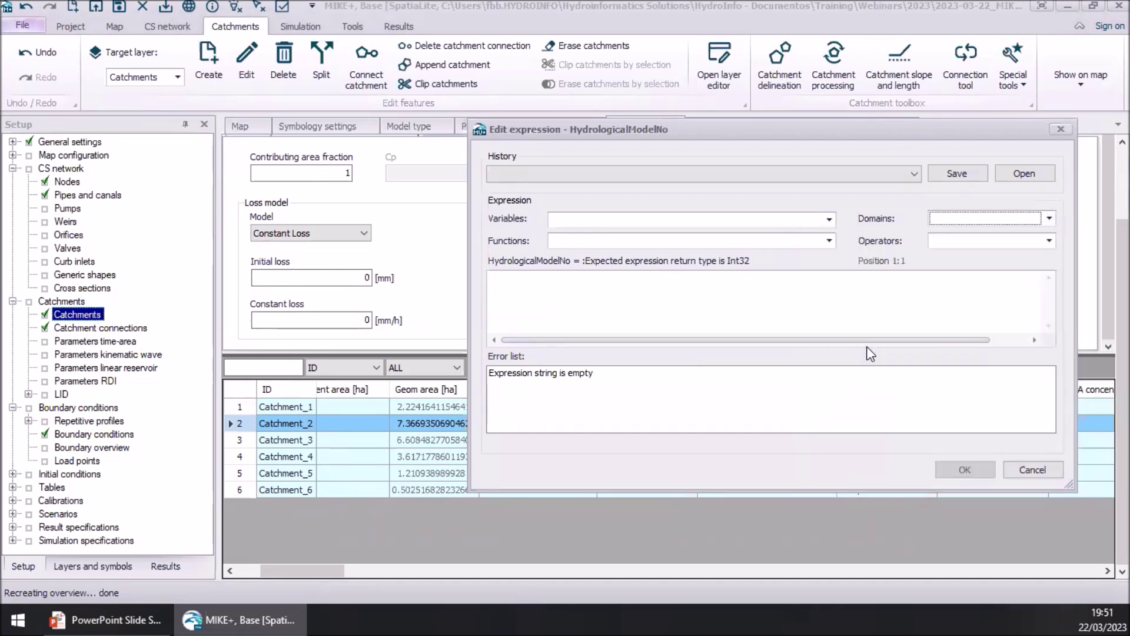
{"action": "left_click", "coordinate": [1054, 217]}
{"action": "left_click", "coordinate": [825, 346]}
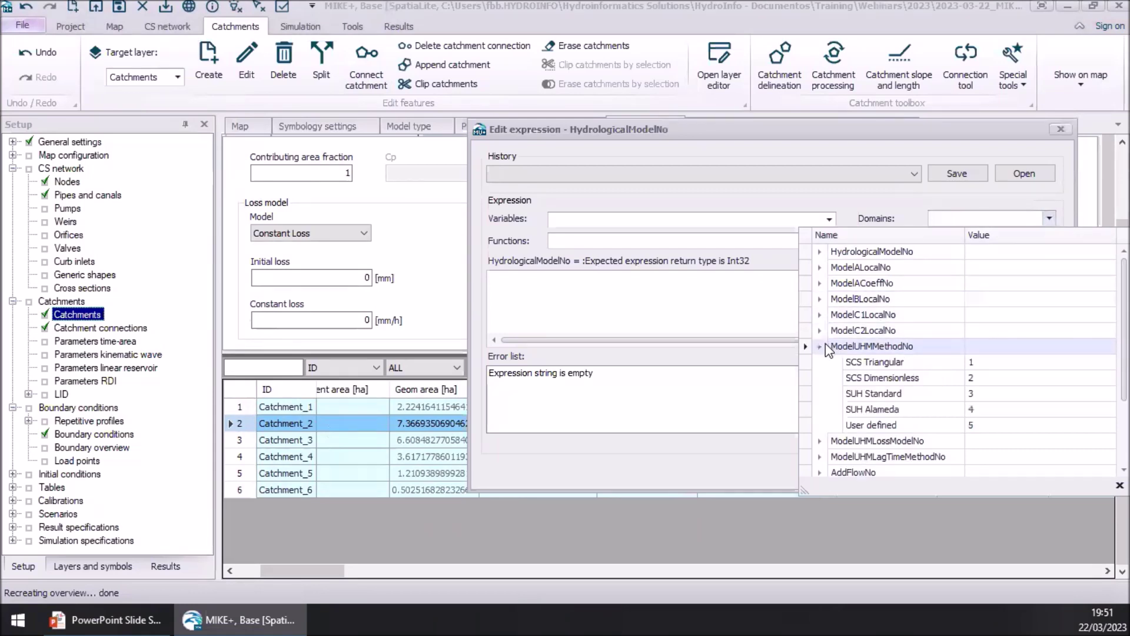
{"action": "left_click", "coordinate": [825, 345]}
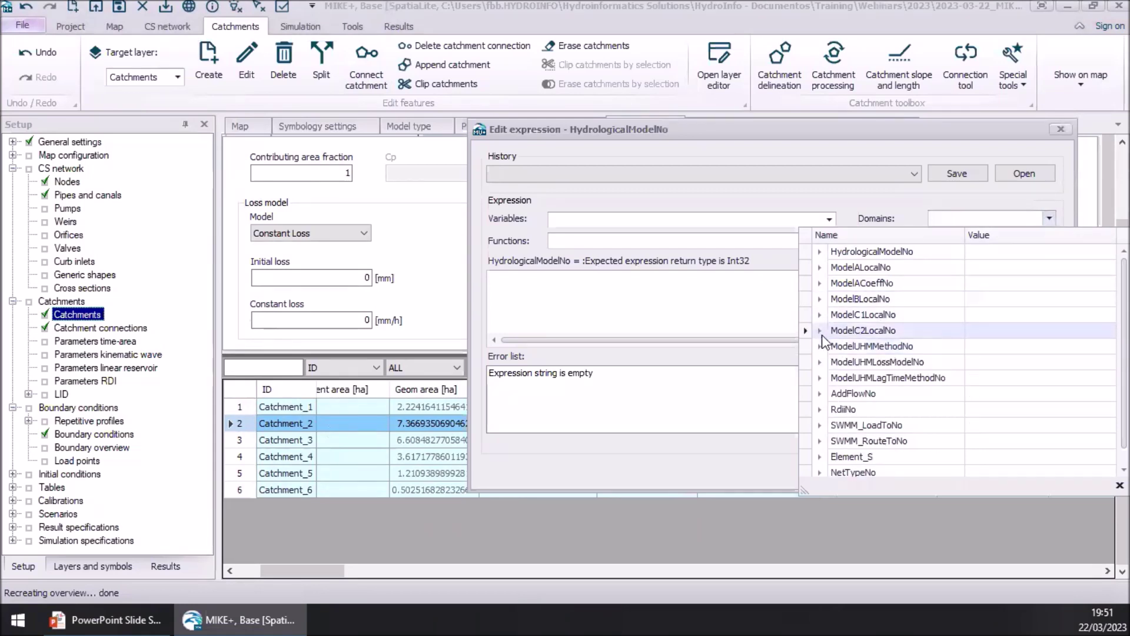
{"action": "left_click", "coordinate": [824, 252]}
{"action": "left_click", "coordinate": [877, 373]}
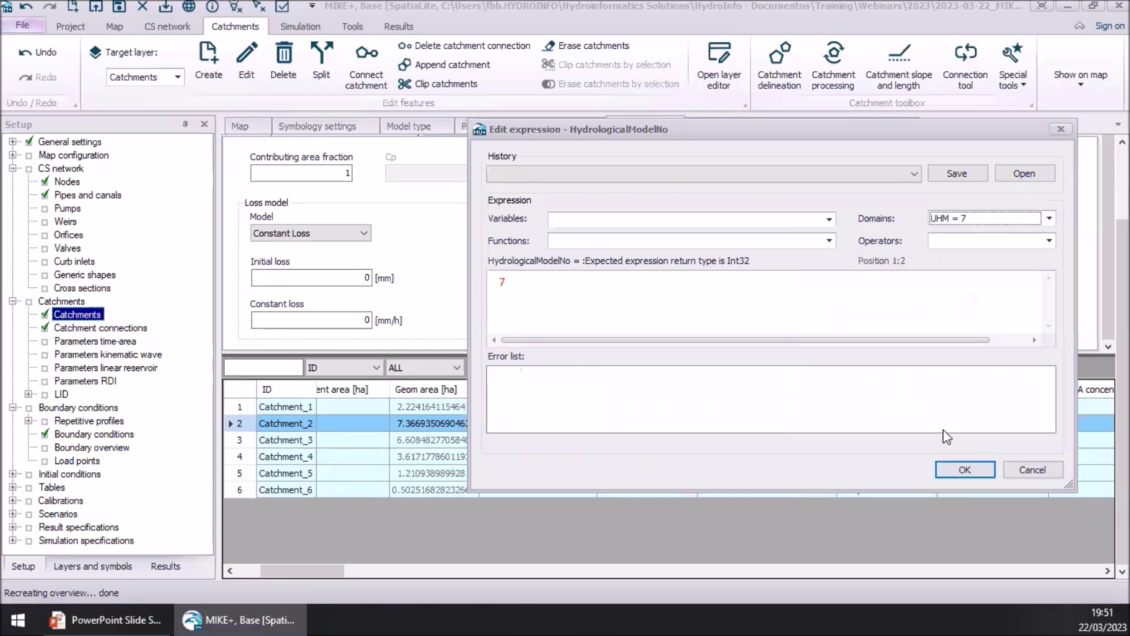
{"action": "left_click", "coordinate": [959, 471]}
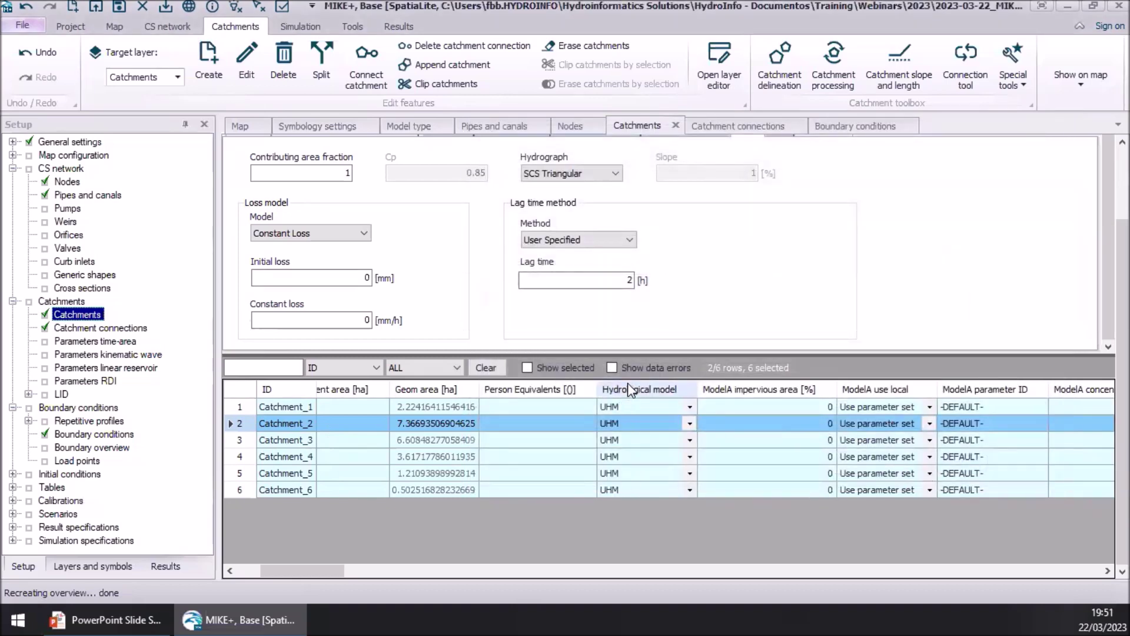
- Set the UHM loss model of all catchments to SCS Method (domain value 3) with the field calculator
{"action": "left_click_drag", "start_coordinate": [312, 569], "coordinate": [803, 554]}
{"action": "right_click", "coordinate": [738, 391]}
{"action": "left_click", "coordinate": [798, 418]}
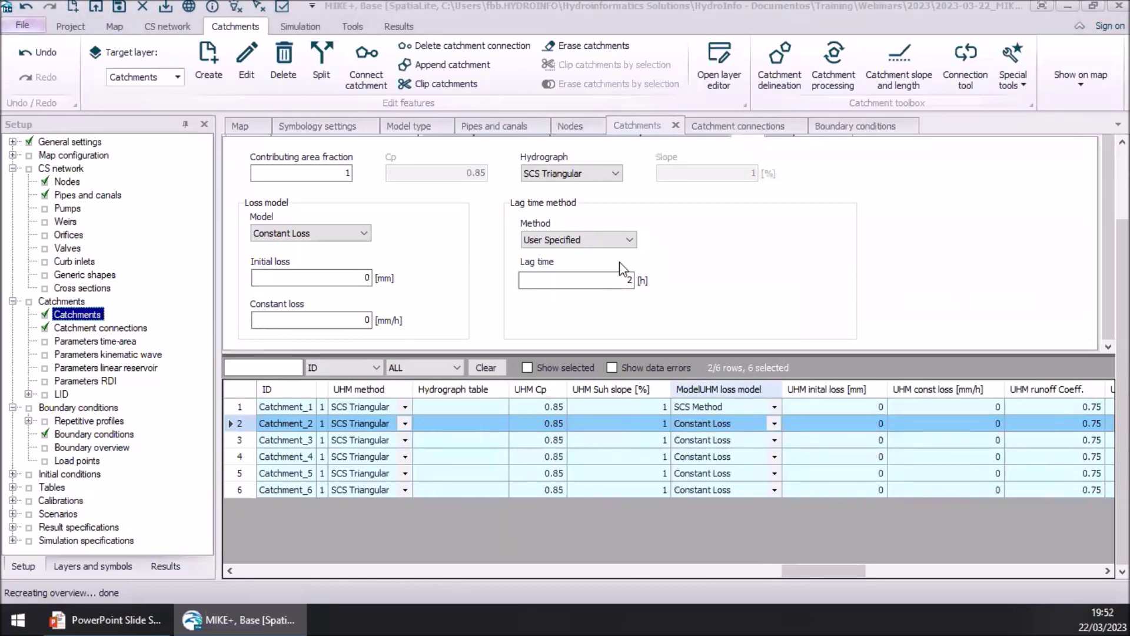
{"action": "left_click", "coordinate": [953, 186]}
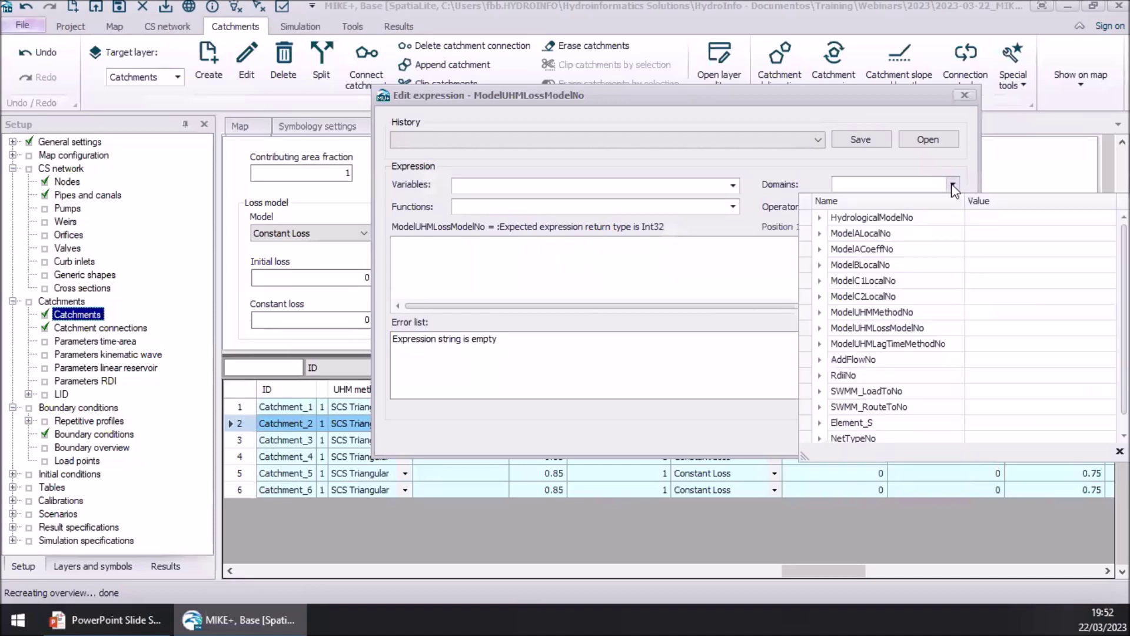
{"action": "left_click", "coordinate": [819, 328]}
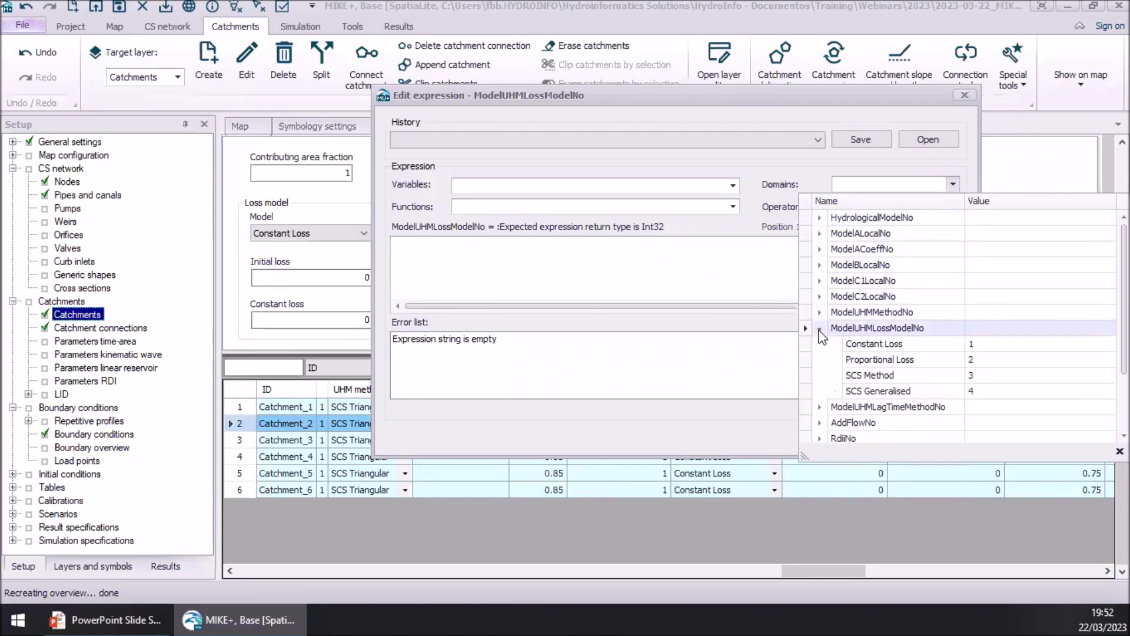
{"action": "left_click", "coordinate": [861, 374]}
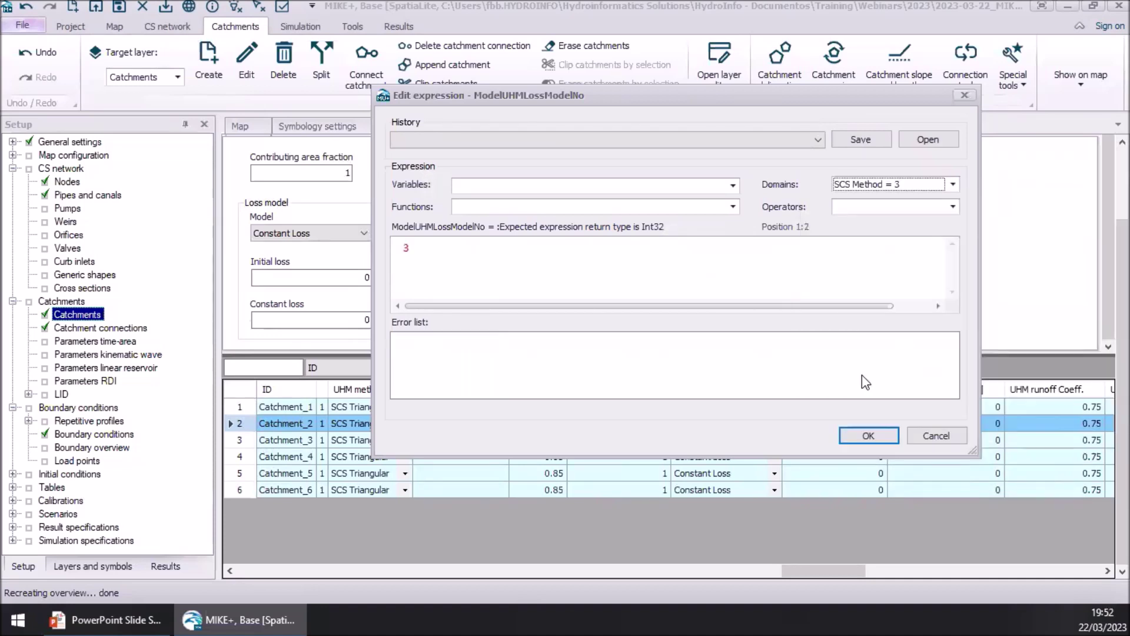
{"action": "left_click", "coordinate": [869, 435]}
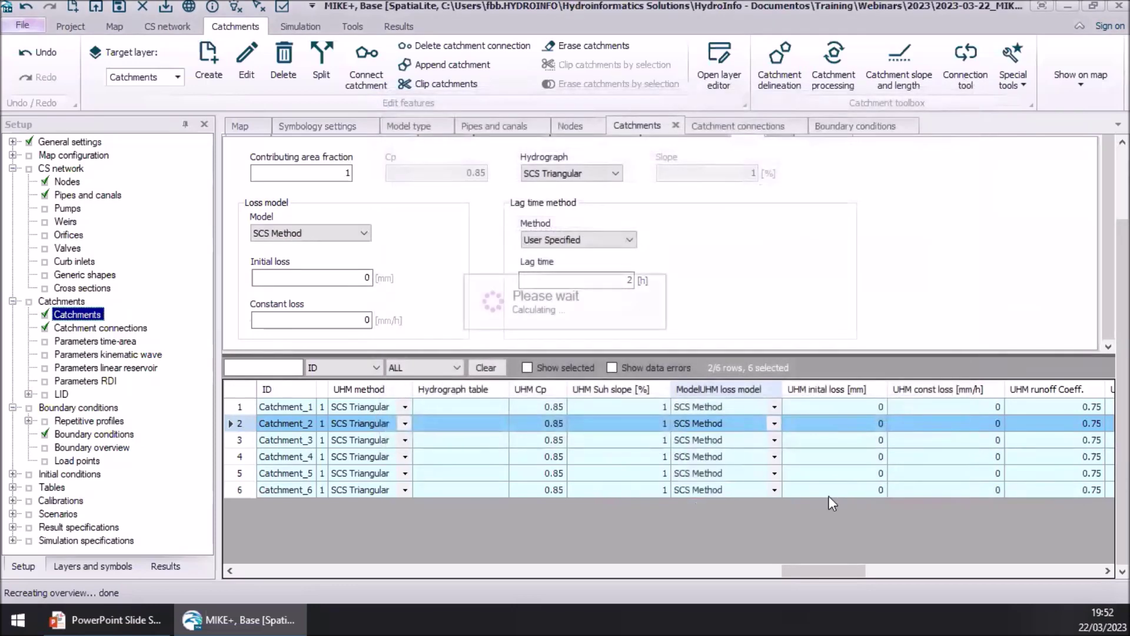
- Set the UHM curve number of all catchments to 85 with the field calculator and return to the map
{"action": "left_click", "coordinate": [362, 276]}
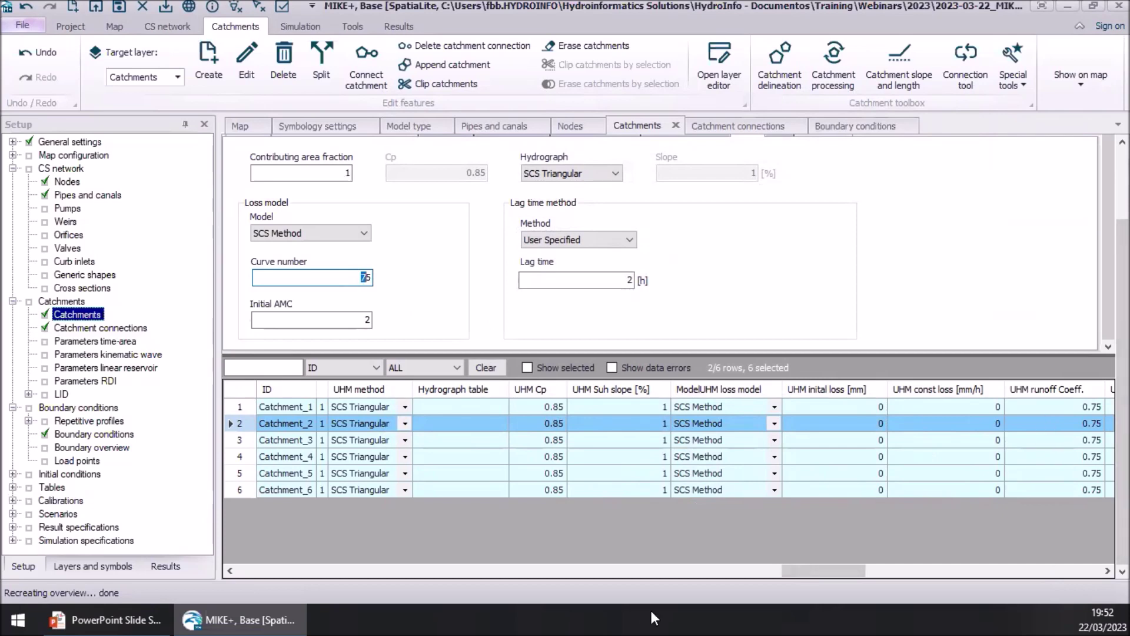
{"action": "scroll", "coordinate": [817, 569], "scroll_direction": "right", "scroll_amount": 5}
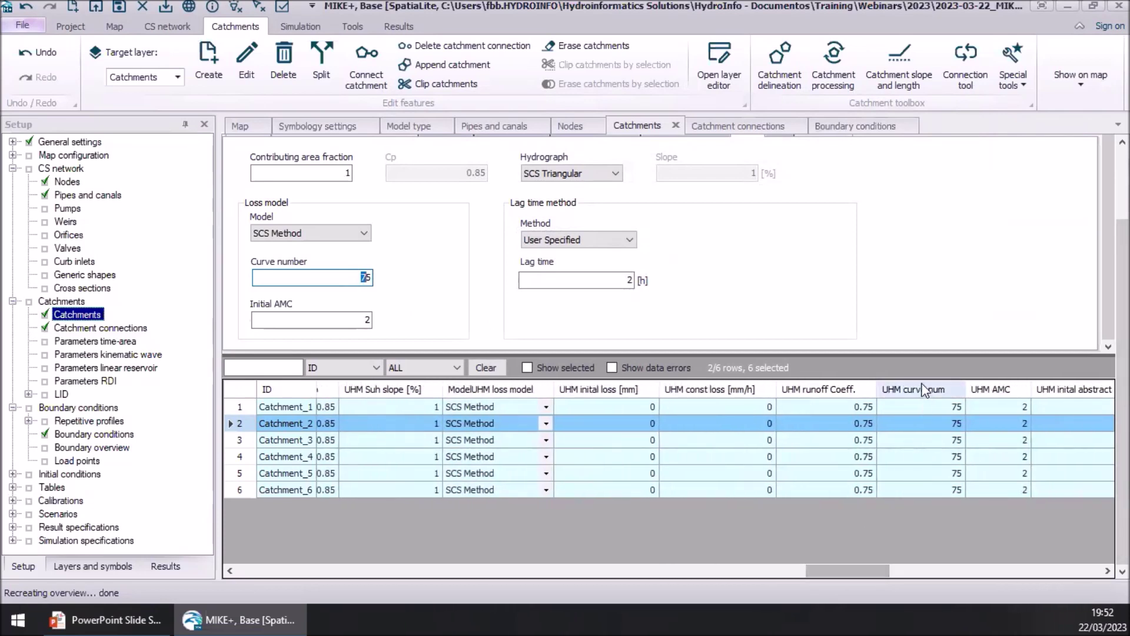
{"action": "right_click", "coordinate": [923, 389]}
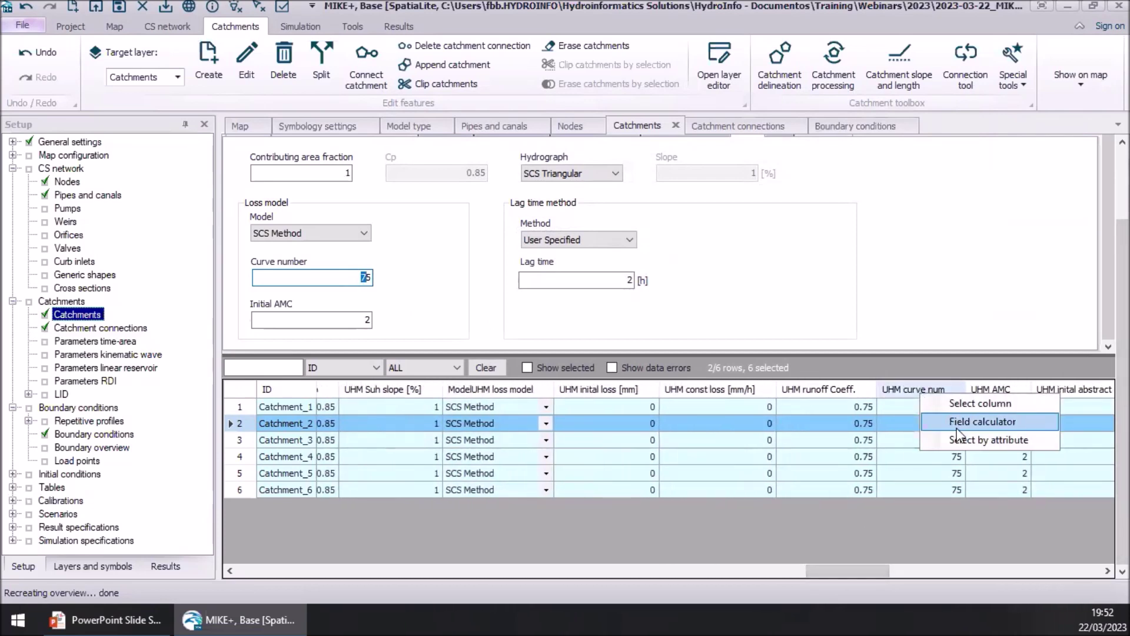
{"action": "left_click", "coordinate": [982, 421]}
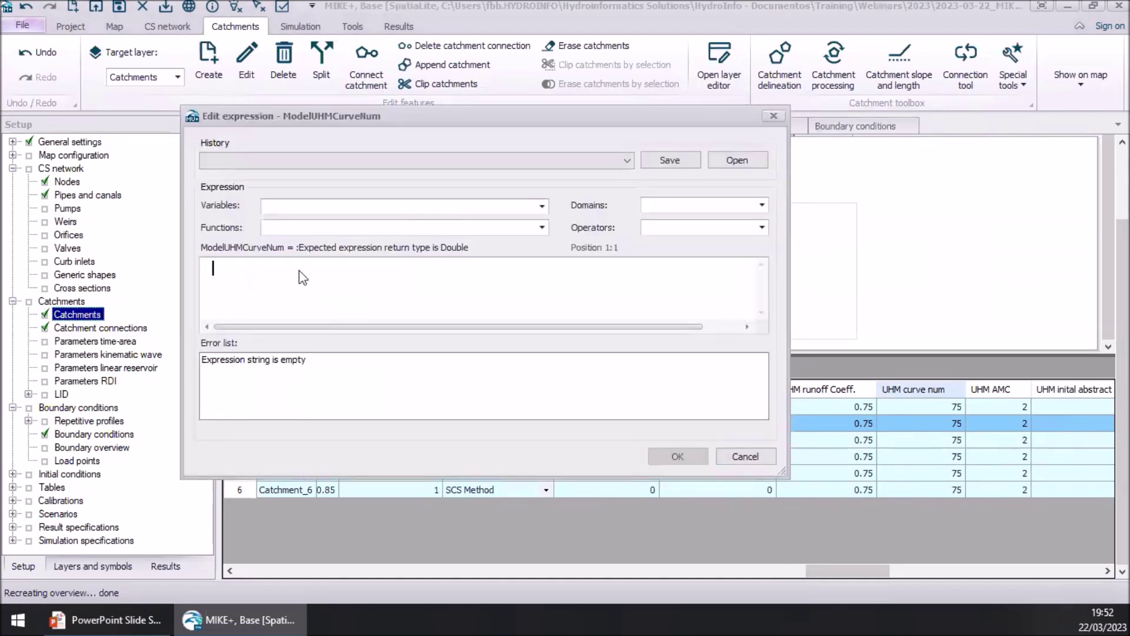
{"action": "type", "text": "85"}
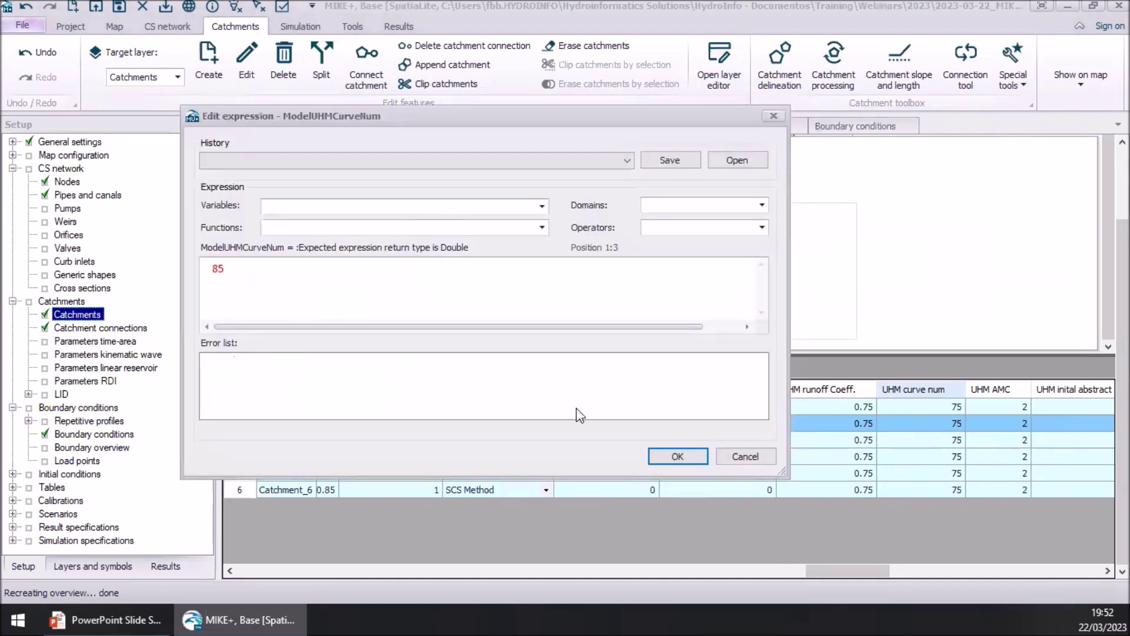
{"action": "left_click", "coordinate": [679, 461]}
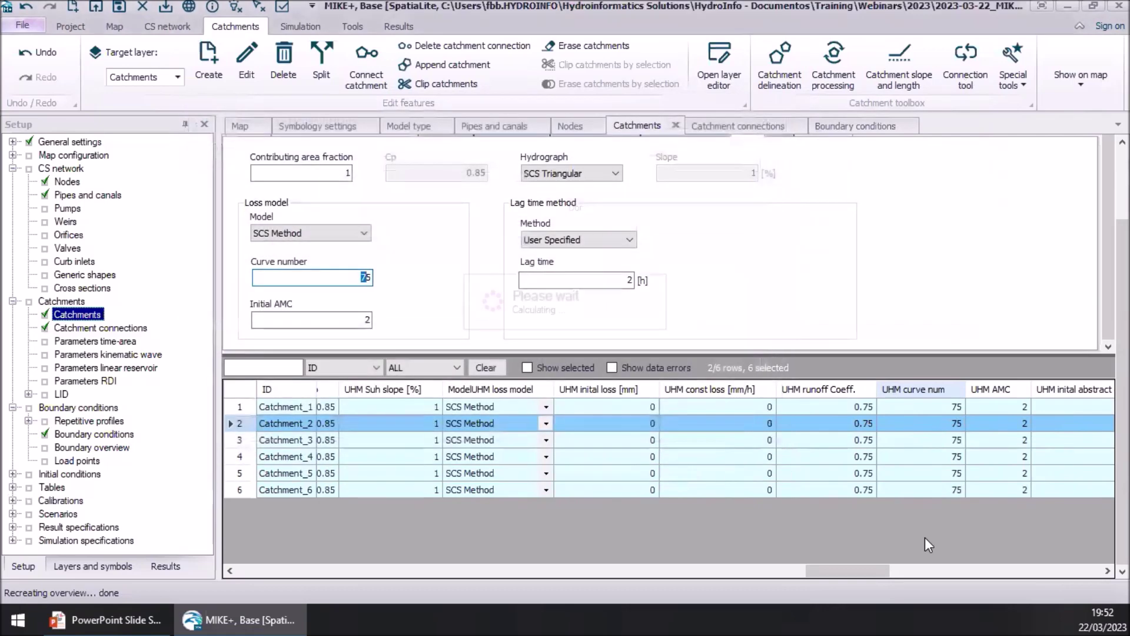
{"action": "left_click", "coordinate": [240, 126]}
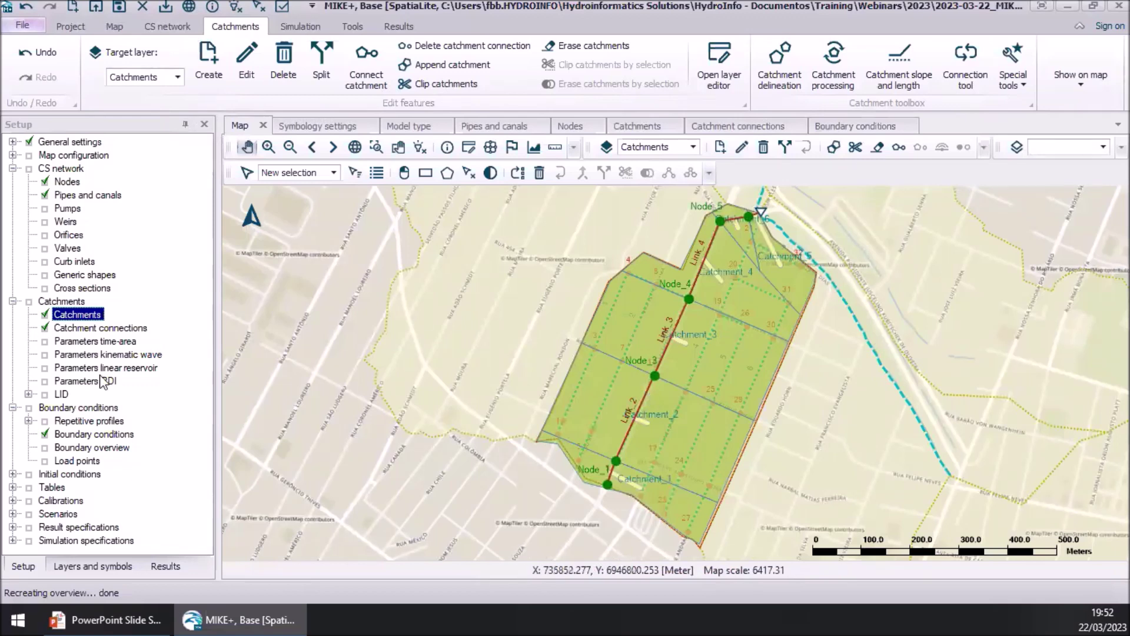
- Open the simulation setup in the simulation specifications and insert a new simulation for the Base scenario
{"action": "left_click", "coordinate": [53, 474]}
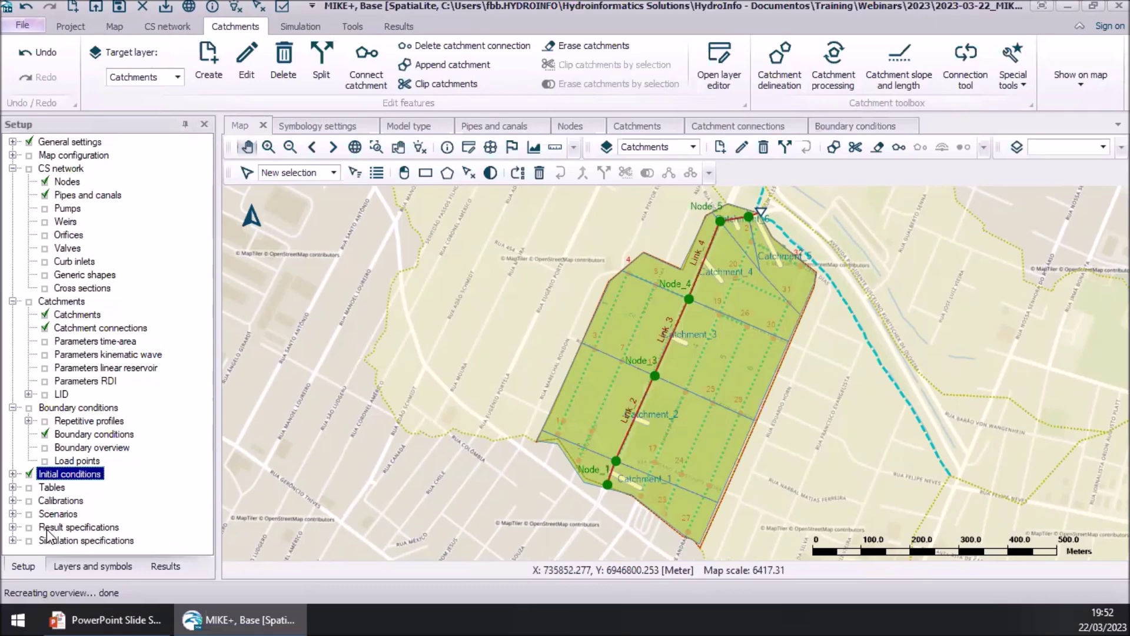
{"action": "left_click", "coordinate": [13, 540]}
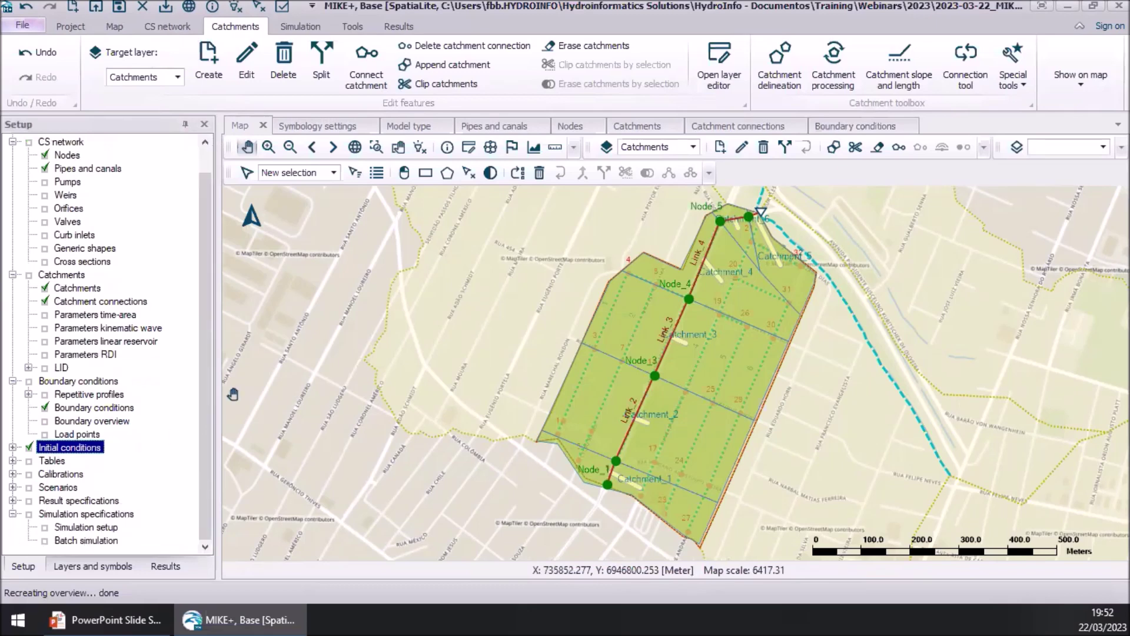
{"action": "left_click", "coordinate": [13, 274]}
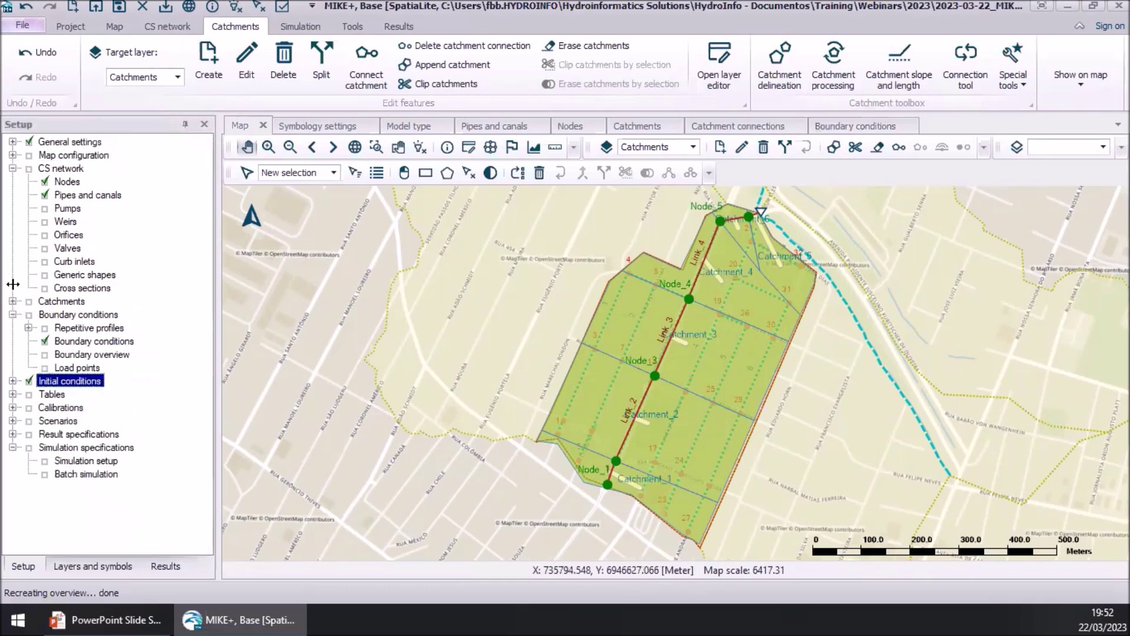
{"action": "left_click", "coordinate": [13, 314]}
{"action": "left_click", "coordinate": [13, 169]}
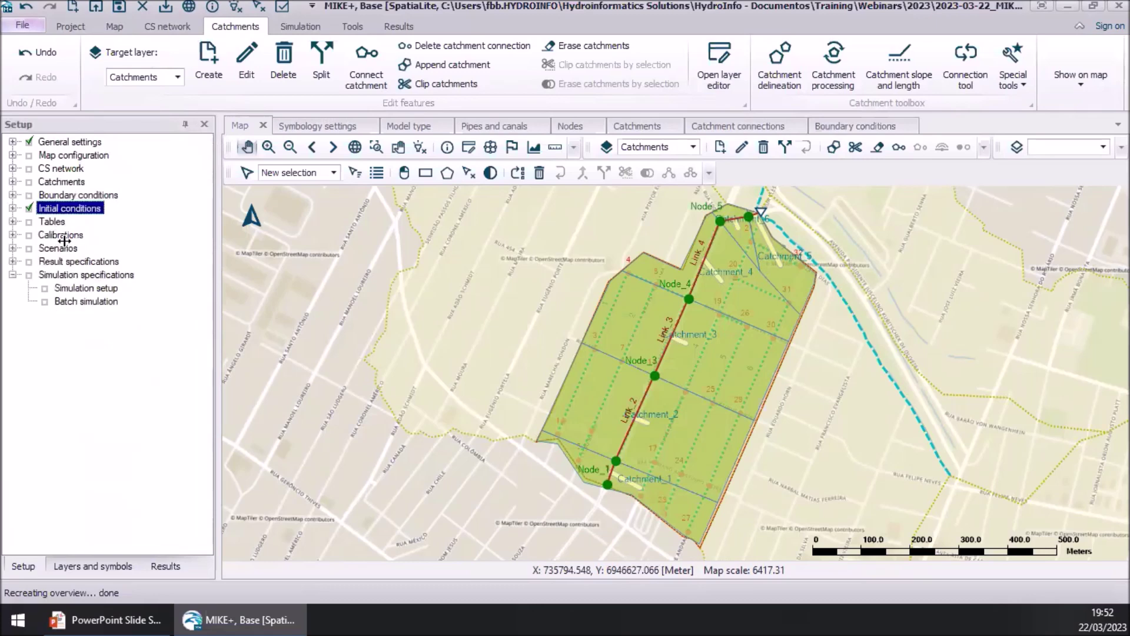
{"action": "left_click", "coordinate": [68, 287]}
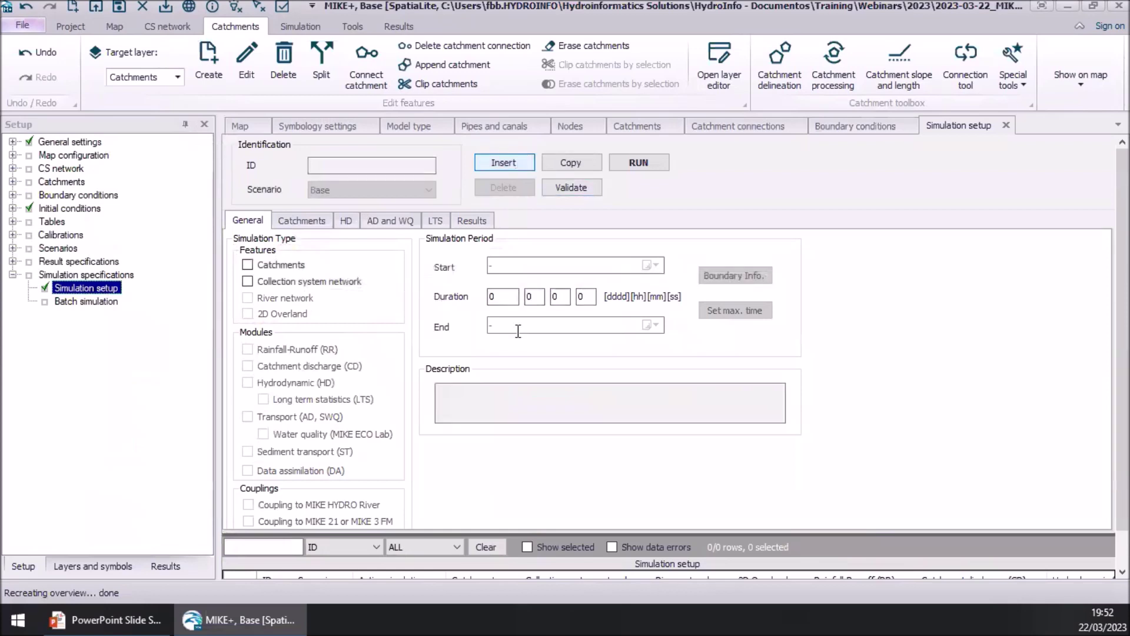
{"action": "left_click_drag", "start_coordinate": [556, 536], "coordinate": [561, 454]}
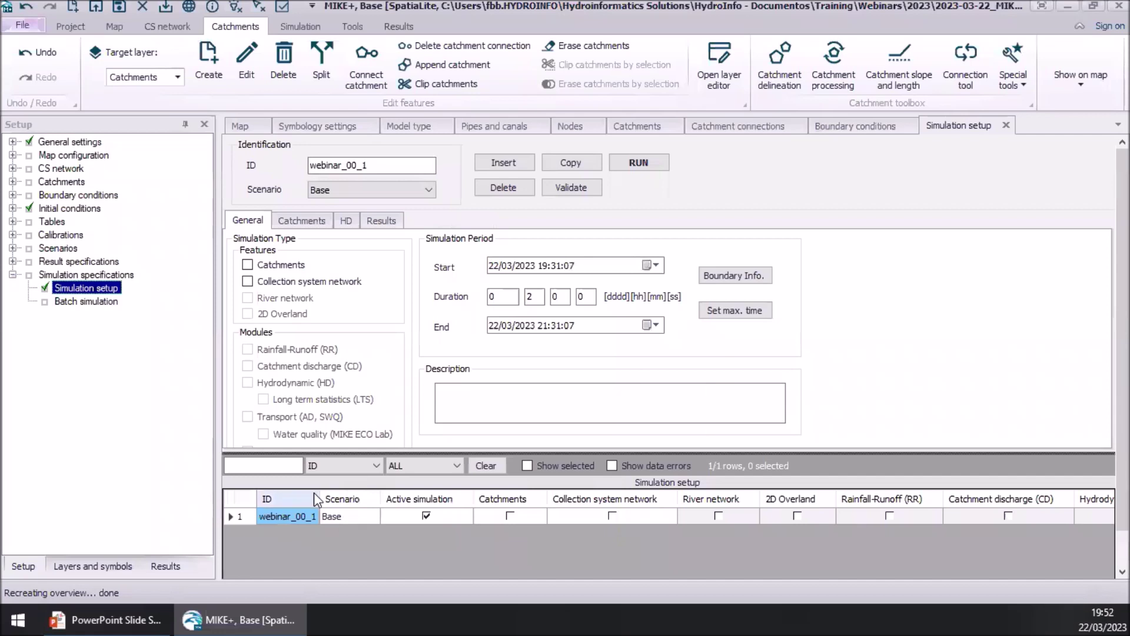
{"action": "left_click_drag", "start_coordinate": [511, 451], "coordinate": [511, 511]}
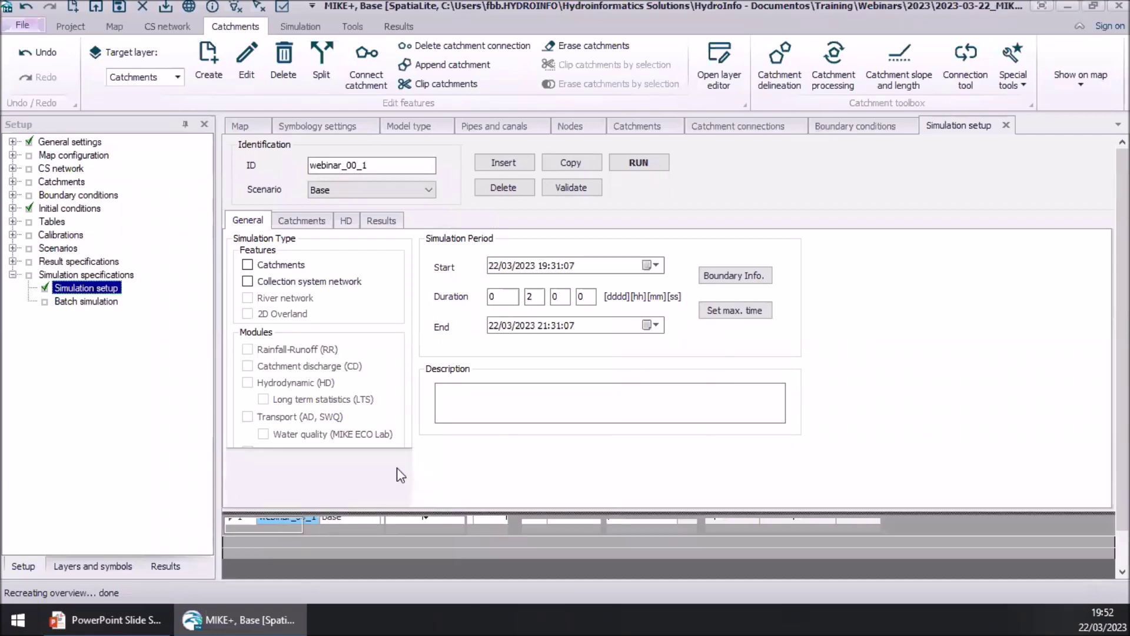
- Enable the Catchments and Collection system network features with the Rainfall-Runoff, Catchment discharge and Hydrodynamic modules for the simulation
{"action": "left_click", "coordinate": [247, 281]}
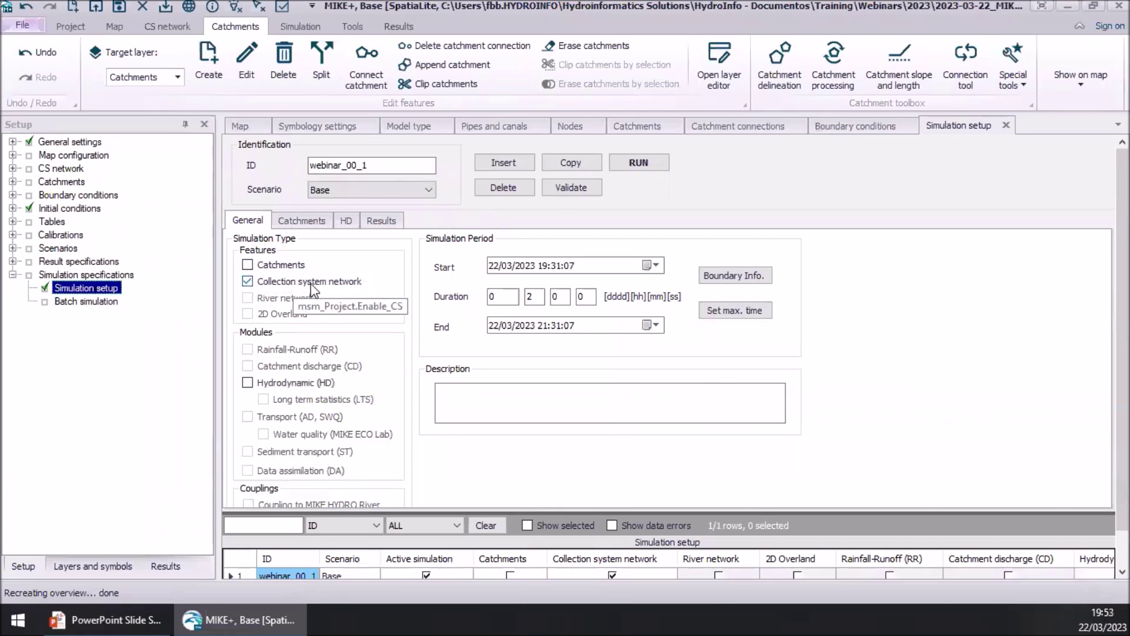
{"action": "left_click", "coordinate": [282, 266]}
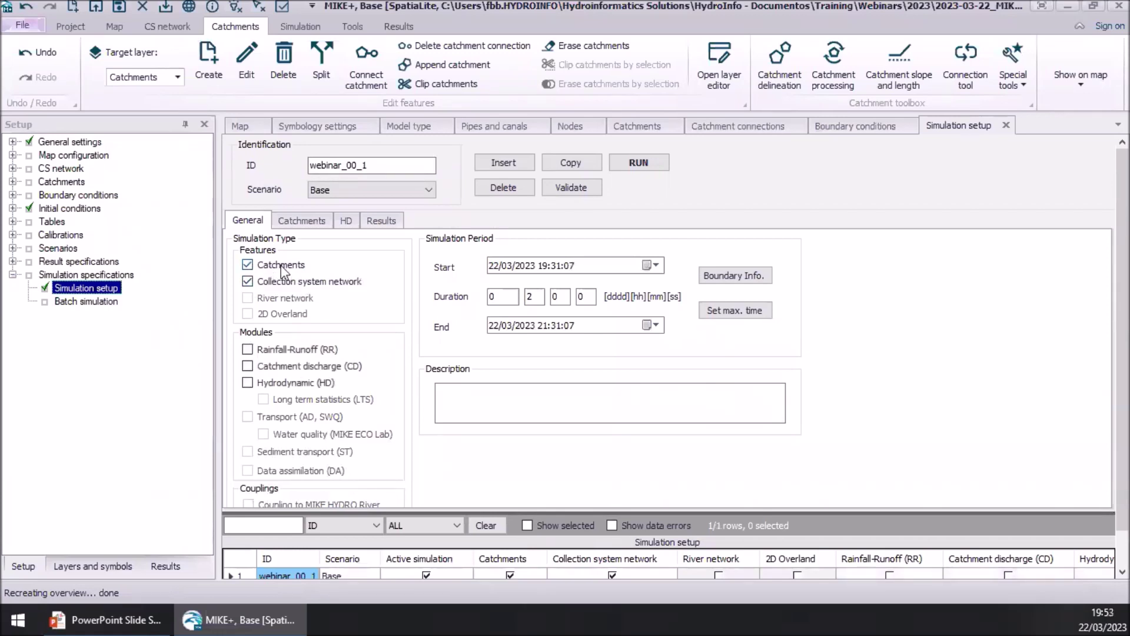
{"action": "left_click", "coordinate": [247, 349]}
{"action": "left_click", "coordinate": [247, 366]}
{"action": "left_click", "coordinate": [247, 383]}
- Set the simulation period to start at 01/01/2023 00:00:00 and end at 02/01/2023 00:00:00
{"action": "left_click", "coordinate": [505, 266]}
{"action": "key", "text": "Left"}
{"action": "type", "text": "0120230000"}
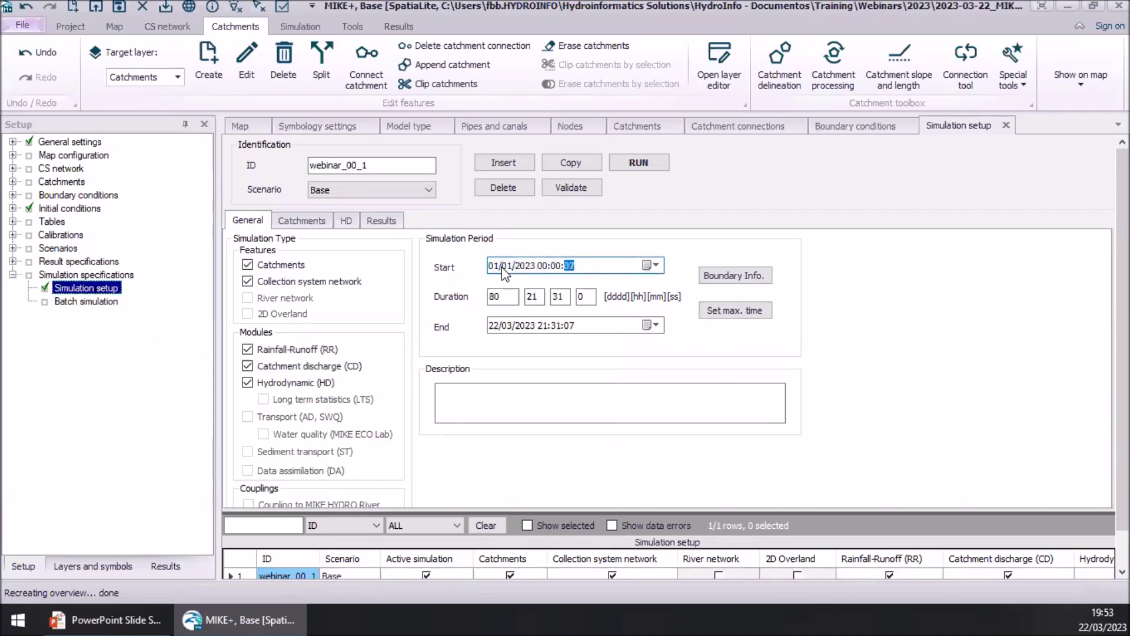
{"action": "left_click", "coordinate": [494, 325]}
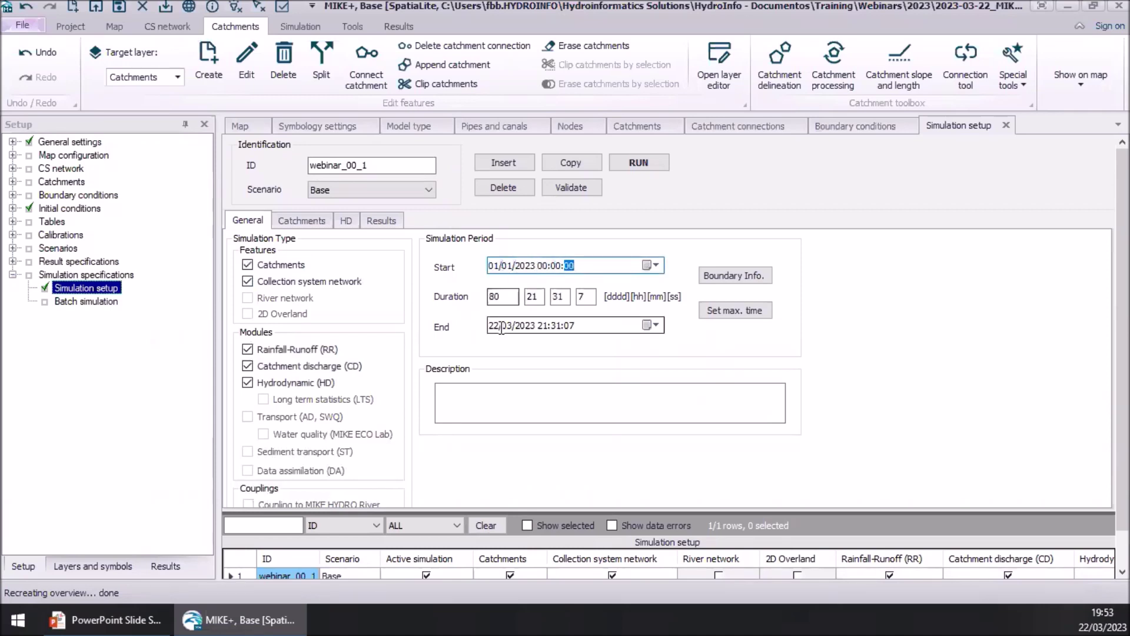
{"action": "type", "text": "02012023000001"}
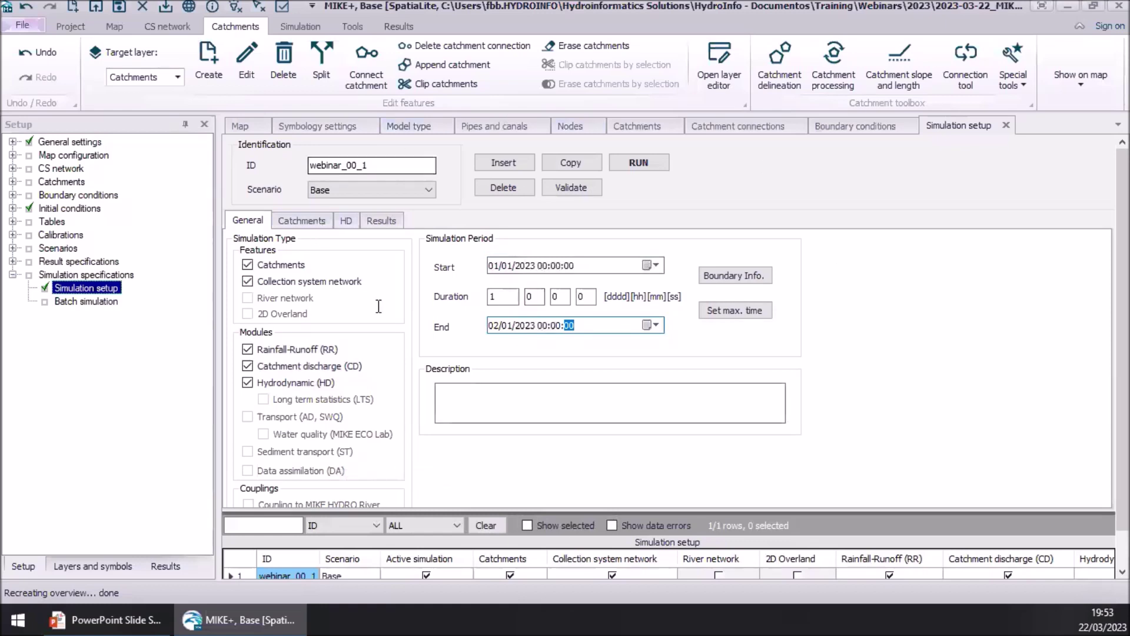
- Review the catchment and HD time step settings and set the maximum adaptive HD time step to 60 seconds
{"action": "left_click", "coordinate": [300, 220]}
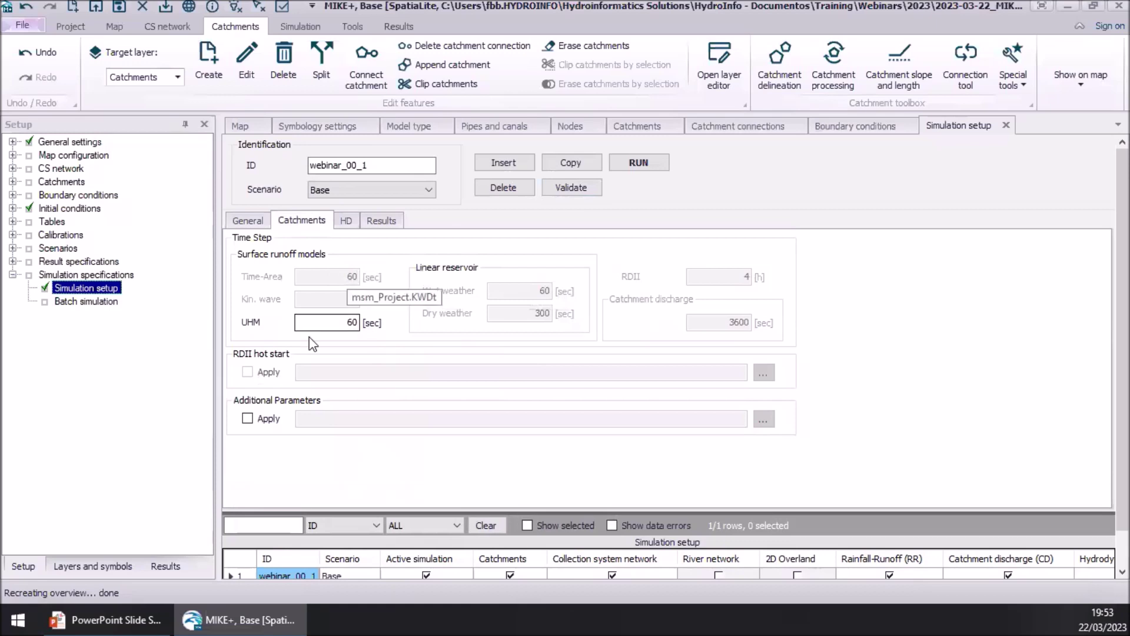
{"action": "left_click", "coordinate": [355, 221]}
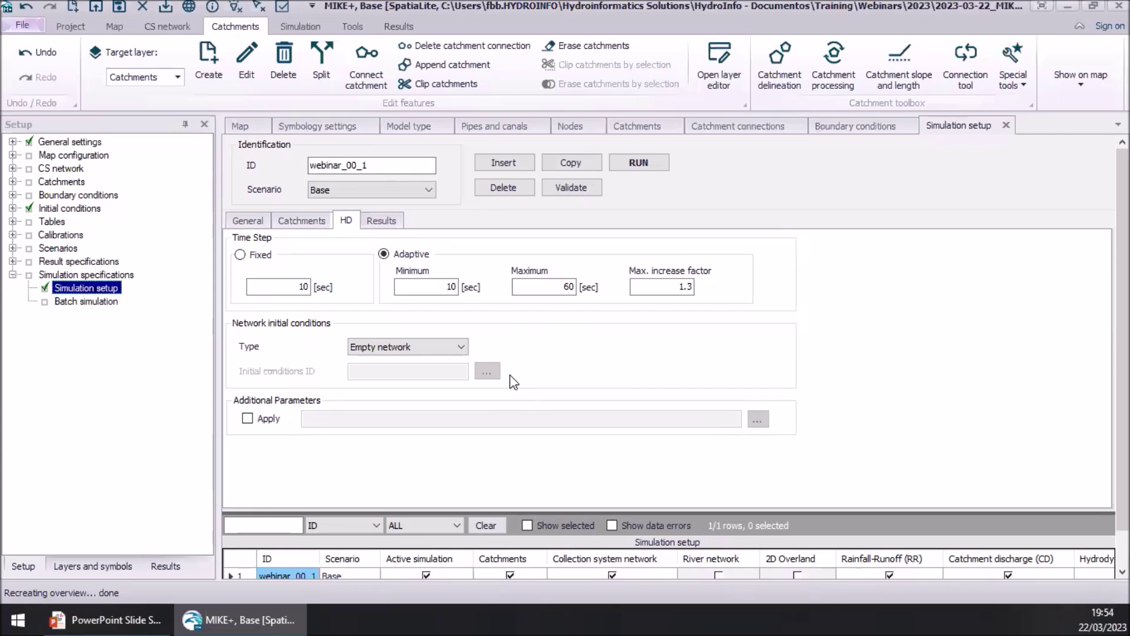
{"action": "left_click", "coordinate": [443, 287]}
{"action": "left_click", "coordinate": [551, 286]}
{"action": "type", "text": "60"}
{"action": "left_click", "coordinate": [289, 287]}
{"action": "double_click", "coordinate": [558, 287]}
{"action": "type", "text": "50"}
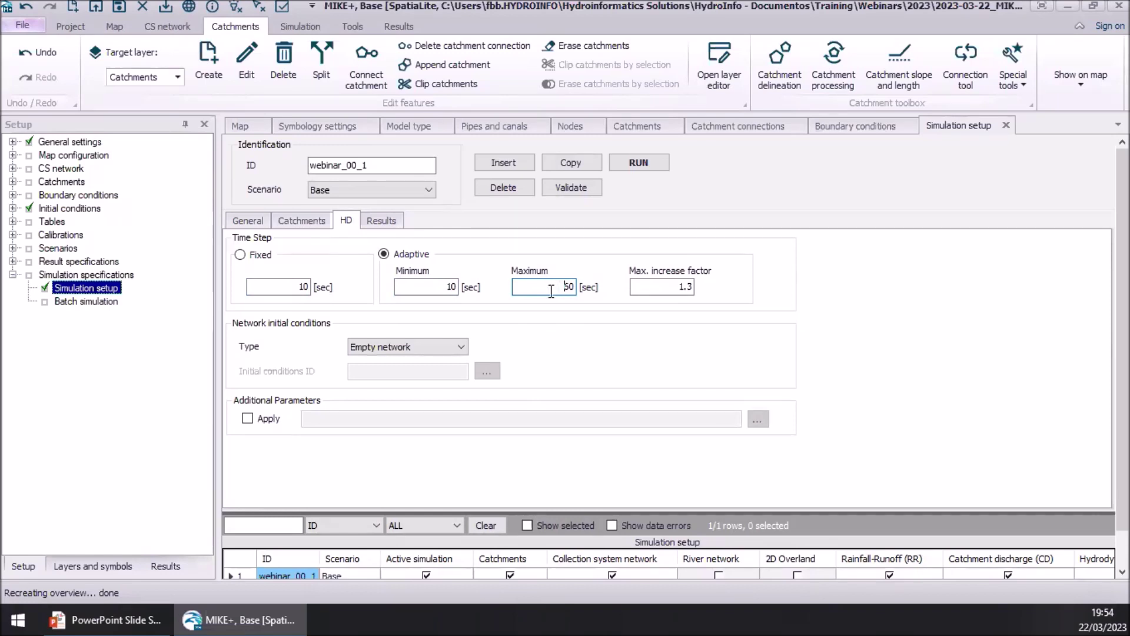
{"action": "left_click_drag", "start_coordinate": [534, 512], "coordinate": [535, 490]}
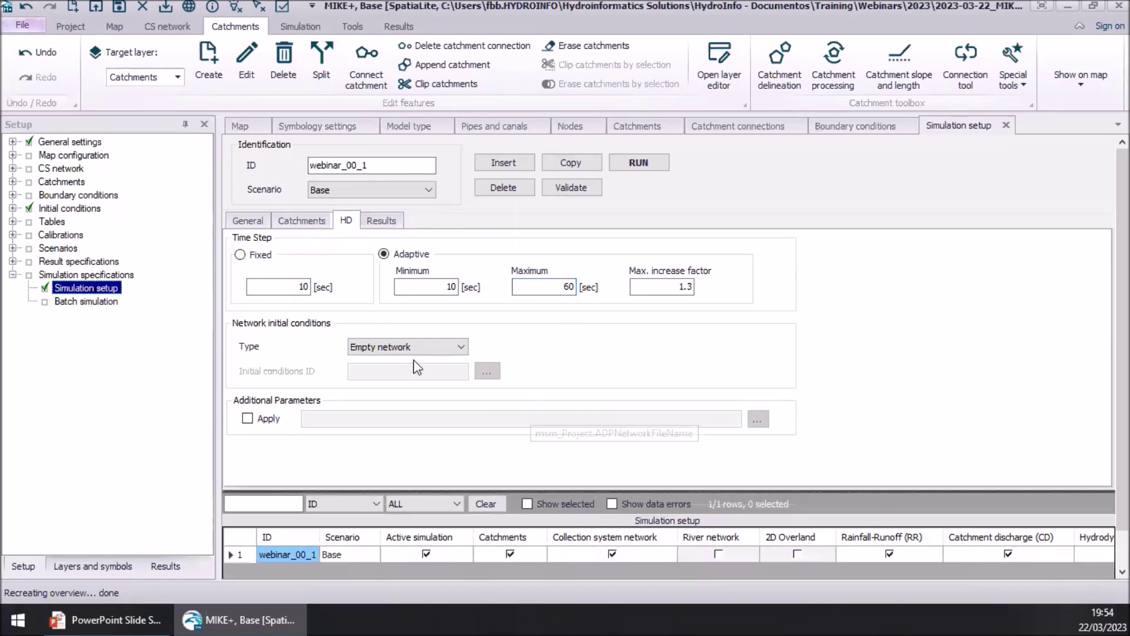
- Save the simulation results in a custom output folder, choosing 2023-03-22_MIKE+_CS_Network\Model\results\webinar1
{"action": "left_click", "coordinate": [383, 223]}
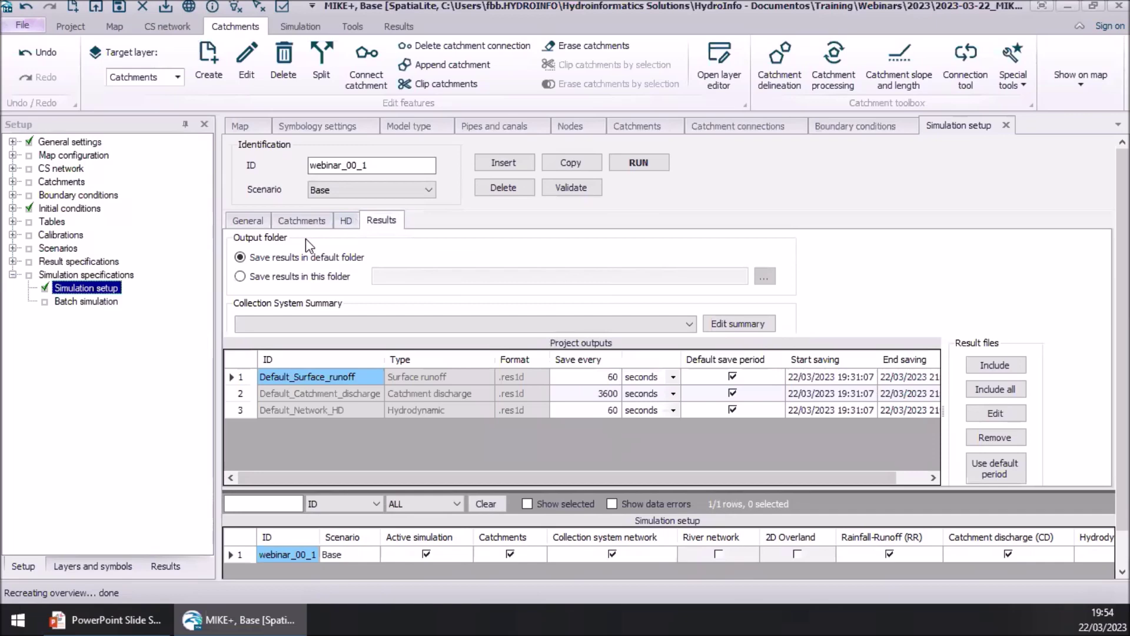
{"action": "left_click", "coordinate": [302, 276]}
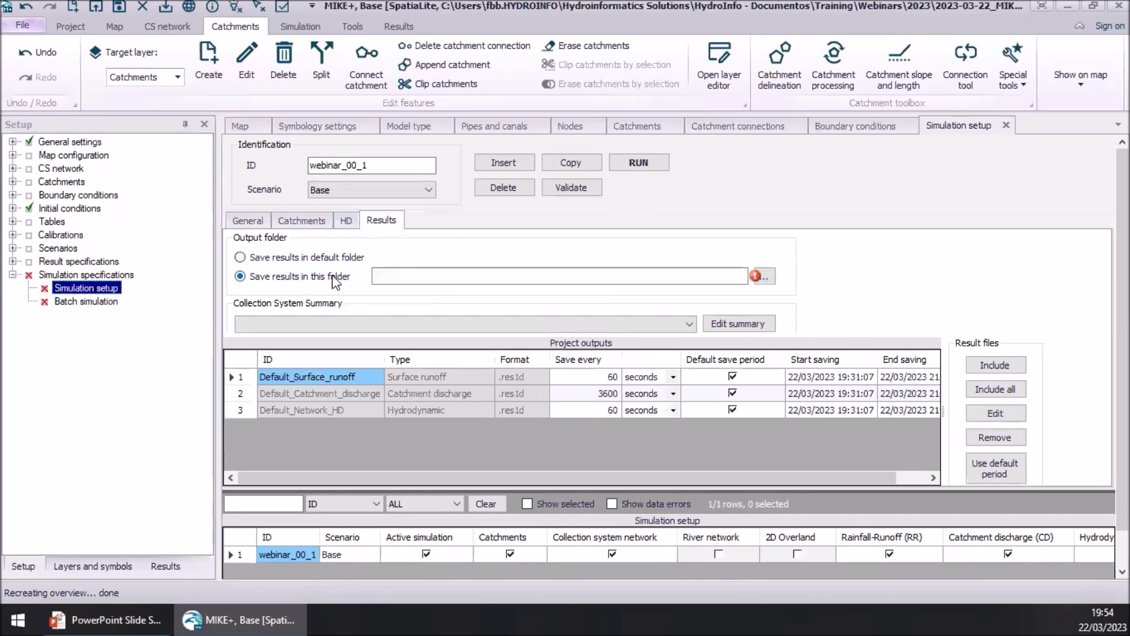
{"action": "left_click", "coordinate": [765, 277]}
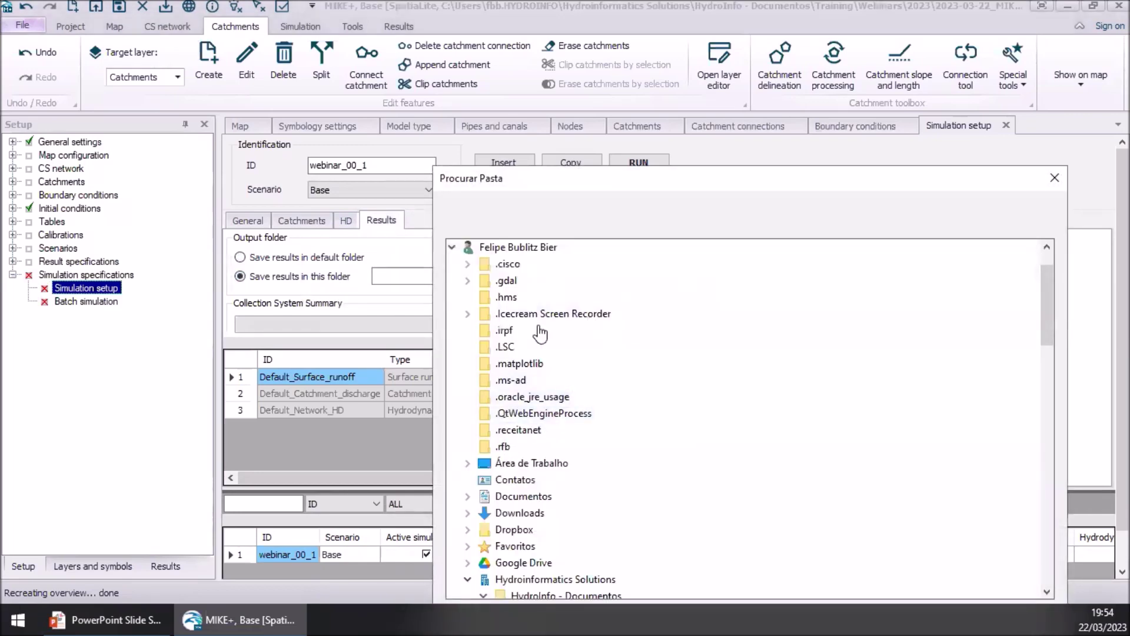
{"action": "left_click", "coordinate": [452, 246]}
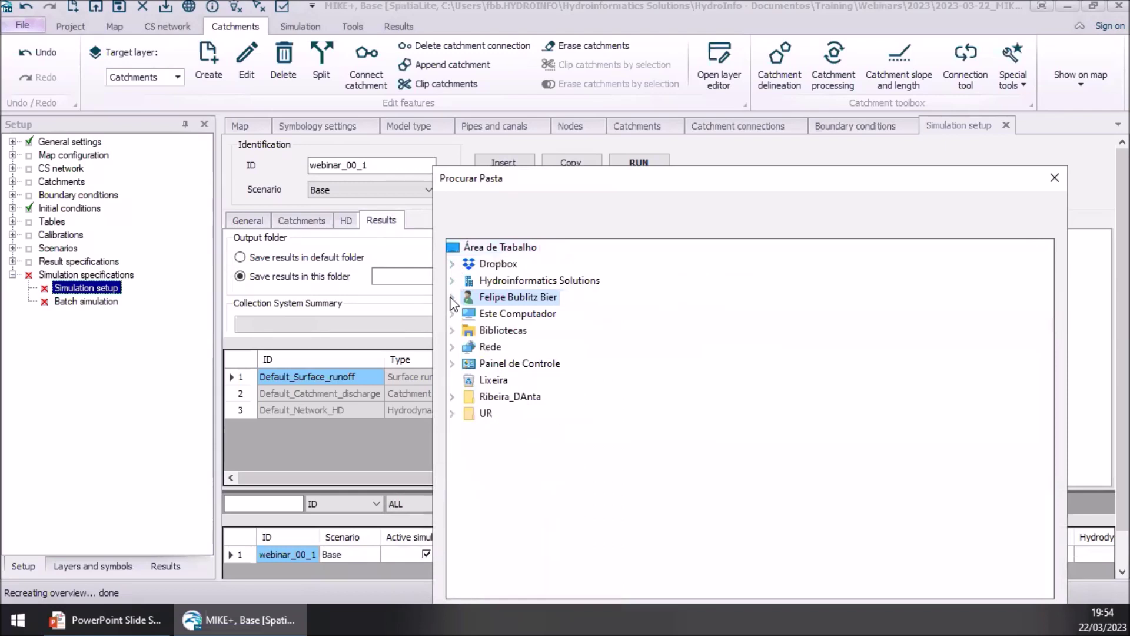
{"action": "left_click", "coordinate": [453, 281]}
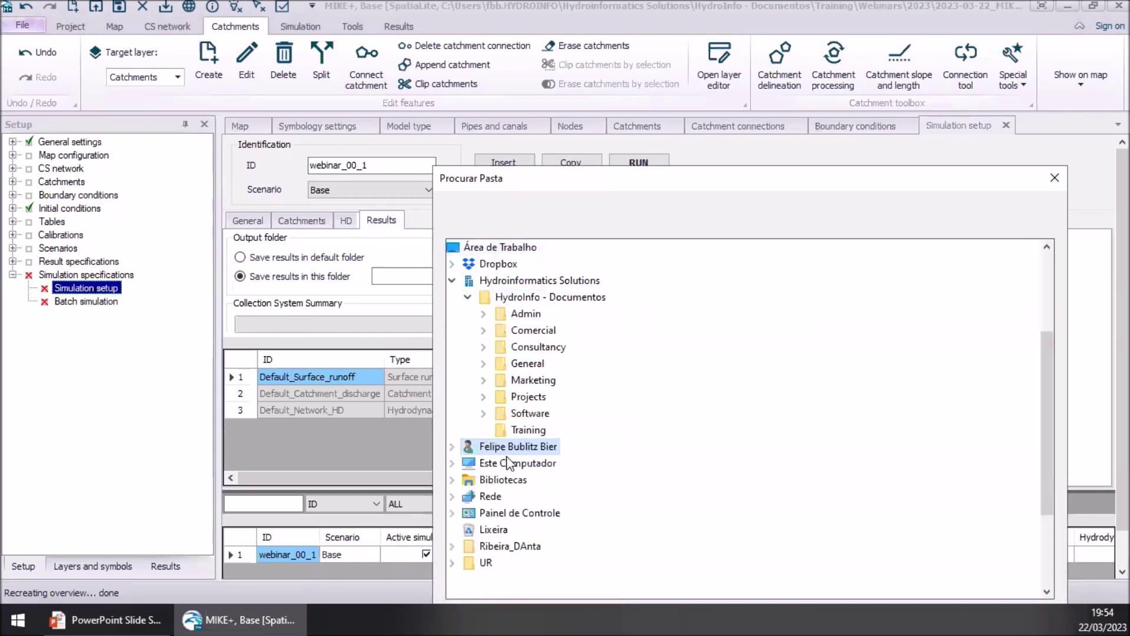
{"action": "left_click", "coordinate": [500, 562]}
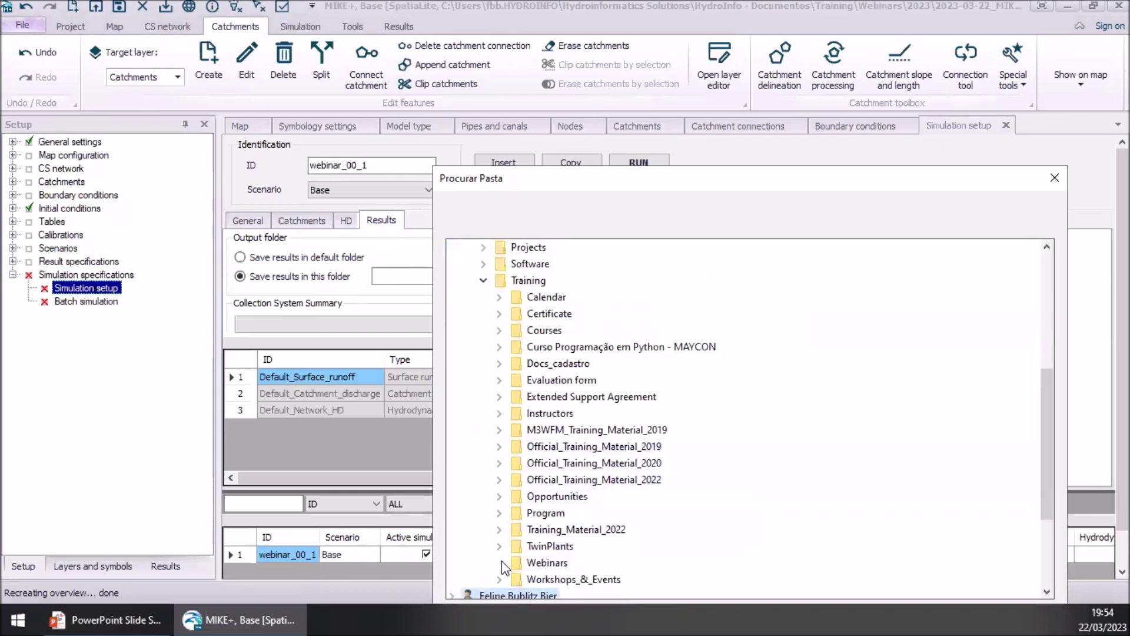
{"action": "left_click", "coordinate": [518, 563]}
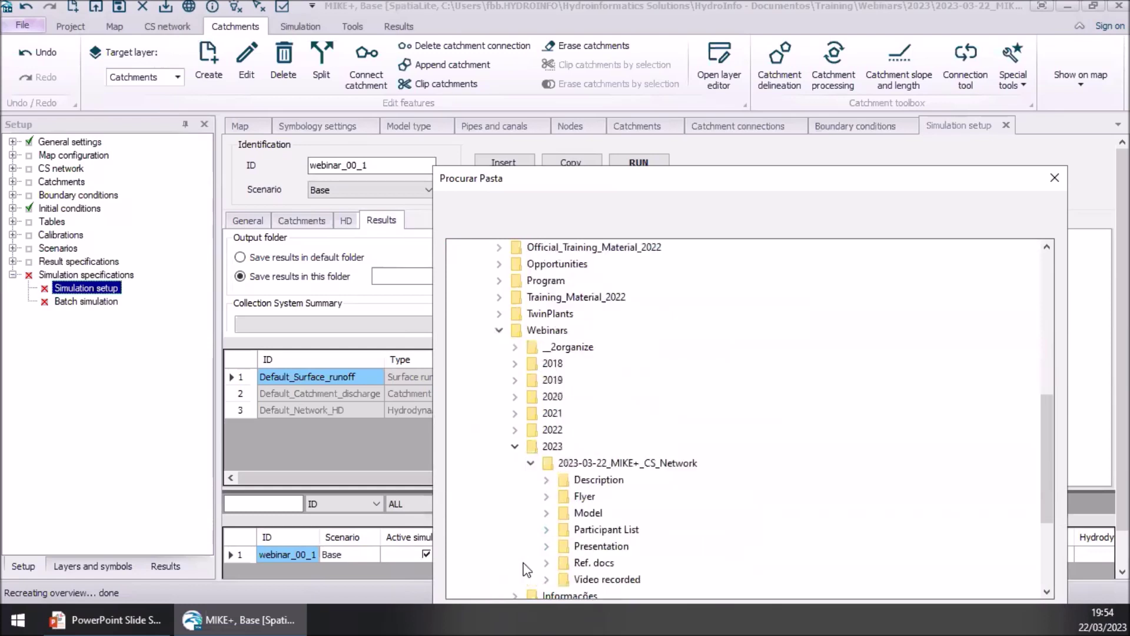
{"action": "left_click", "coordinate": [546, 510]}
{"action": "left_click", "coordinate": [564, 545]}
{"action": "left_click", "coordinate": [624, 561]}
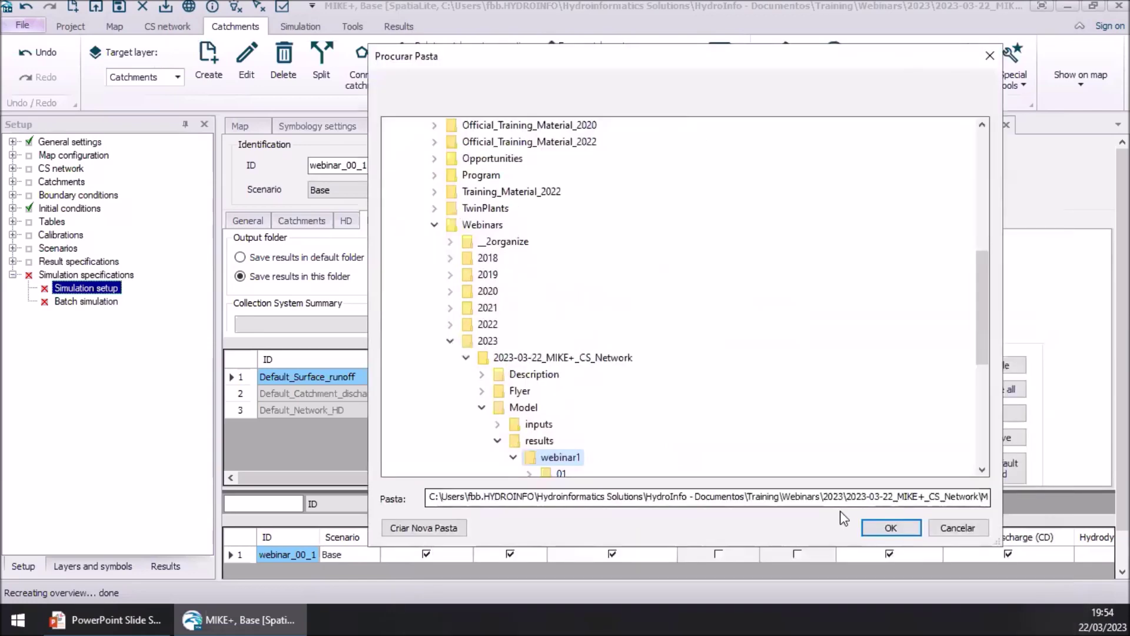
{"action": "left_click", "coordinate": [888, 528]}
{"action": "left_click", "coordinate": [629, 276]}
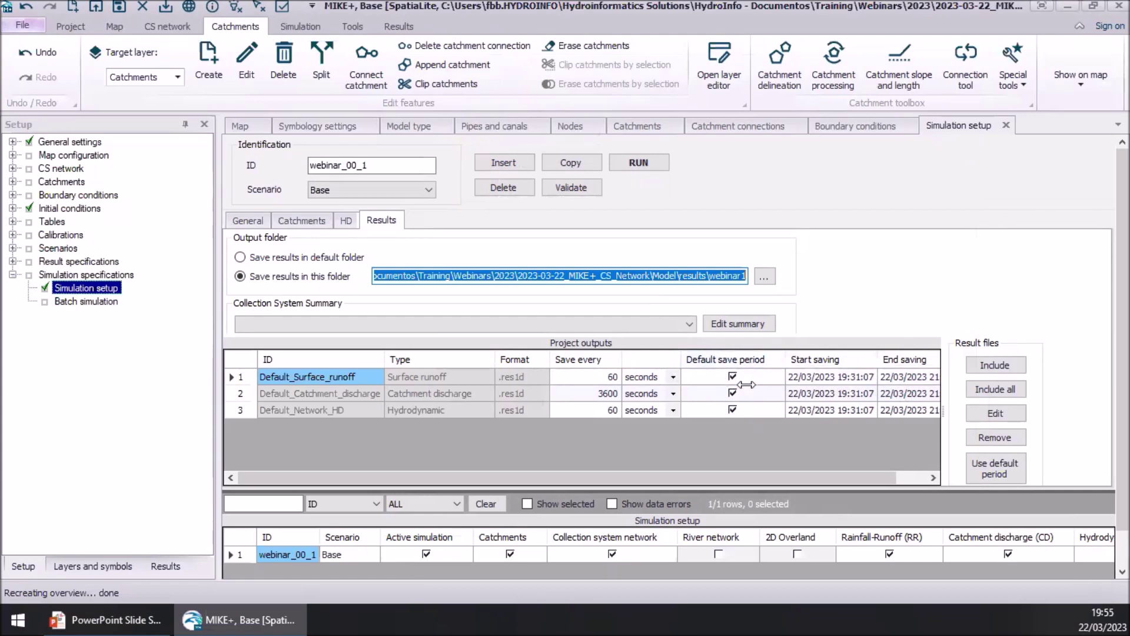
- Check the simulation period and change the saving interval unit of the surface runoff, catchment discharge and network HD outputs to minutes
{"action": "left_click", "coordinate": [248, 220]}
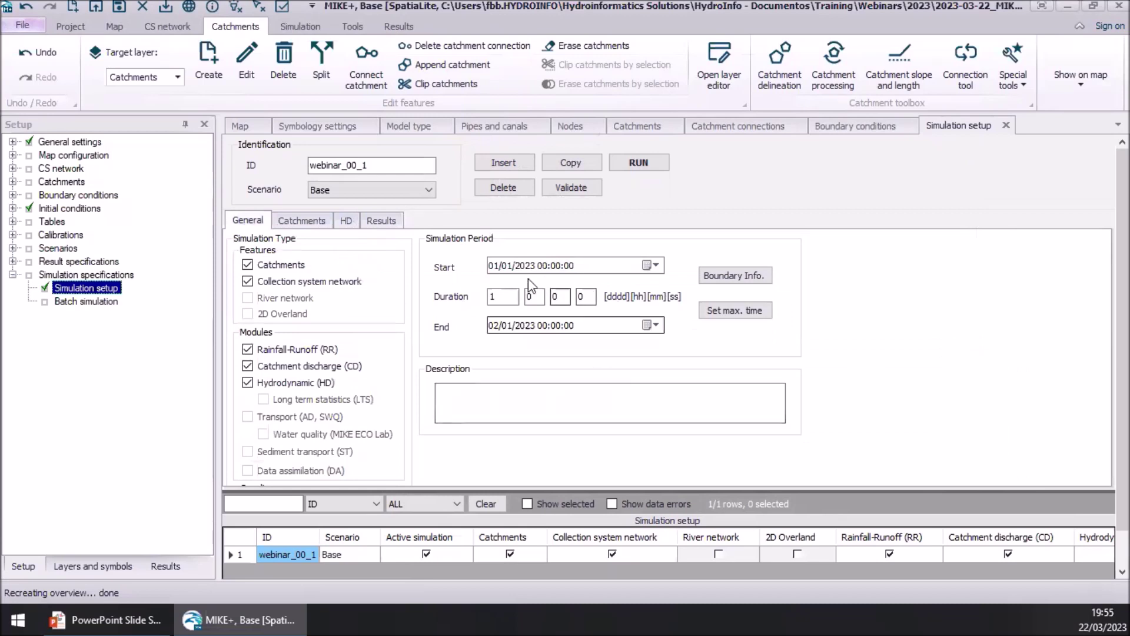
{"action": "left_click", "coordinate": [382, 220]}
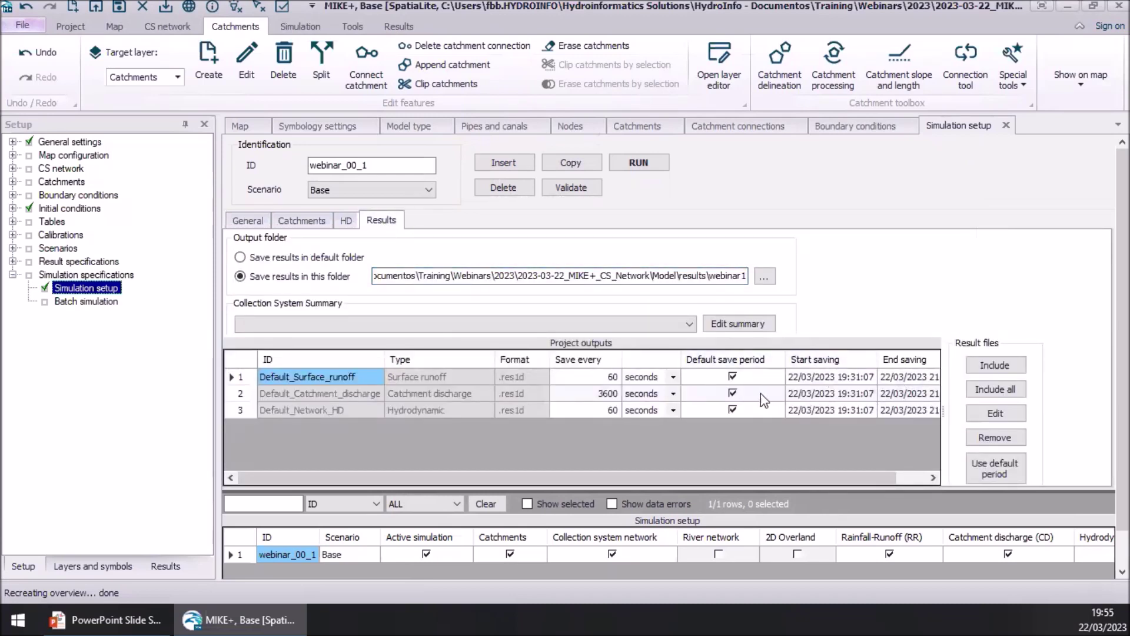
{"action": "left_click", "coordinate": [671, 380]}
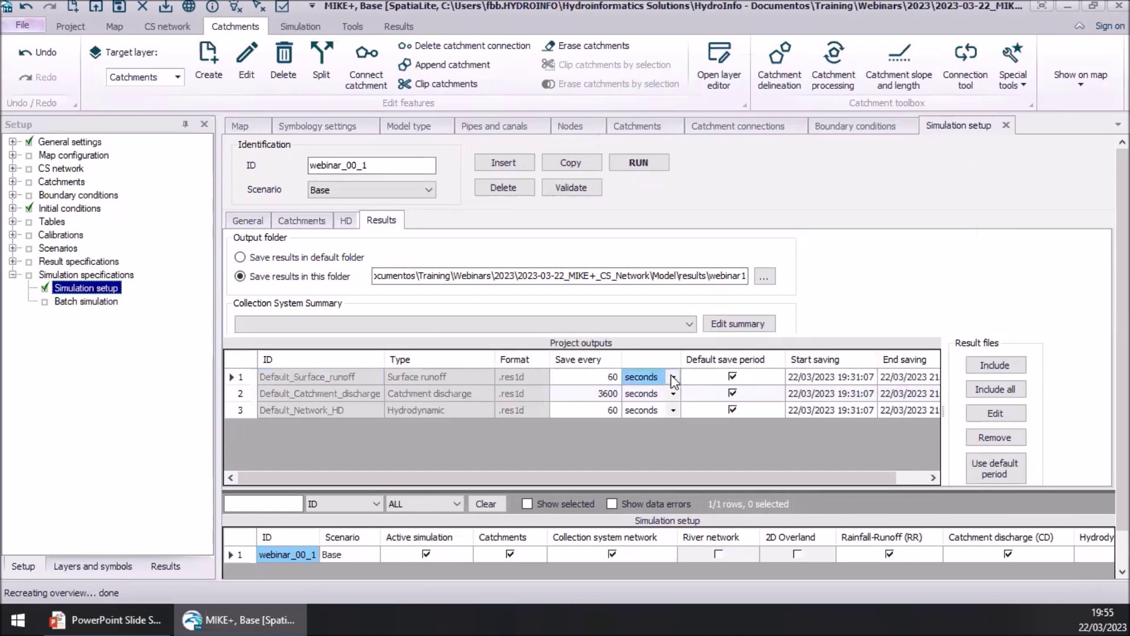
{"action": "left_click", "coordinate": [672, 380]}
{"action": "left_click", "coordinate": [659, 403]}
{"action": "left_click", "coordinate": [675, 394]}
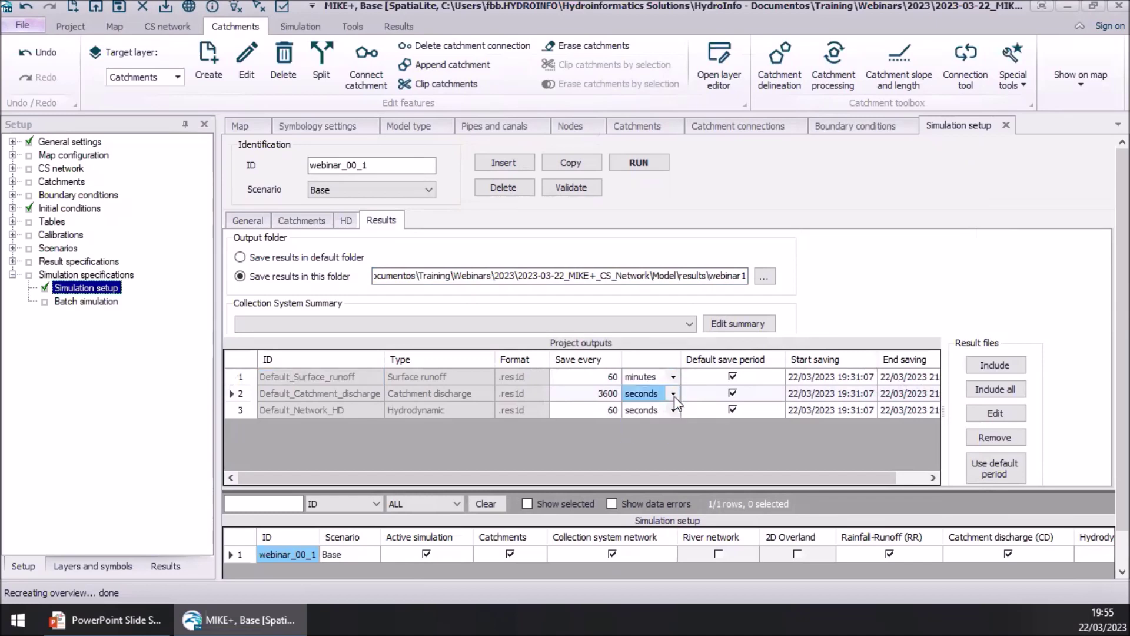
{"action": "left_click", "coordinate": [674, 394]}
{"action": "left_click", "coordinate": [664, 417]}
{"action": "left_click", "coordinate": [669, 411]}
{"action": "left_click", "coordinate": [670, 411]}
{"action": "left_click", "coordinate": [654, 436]}
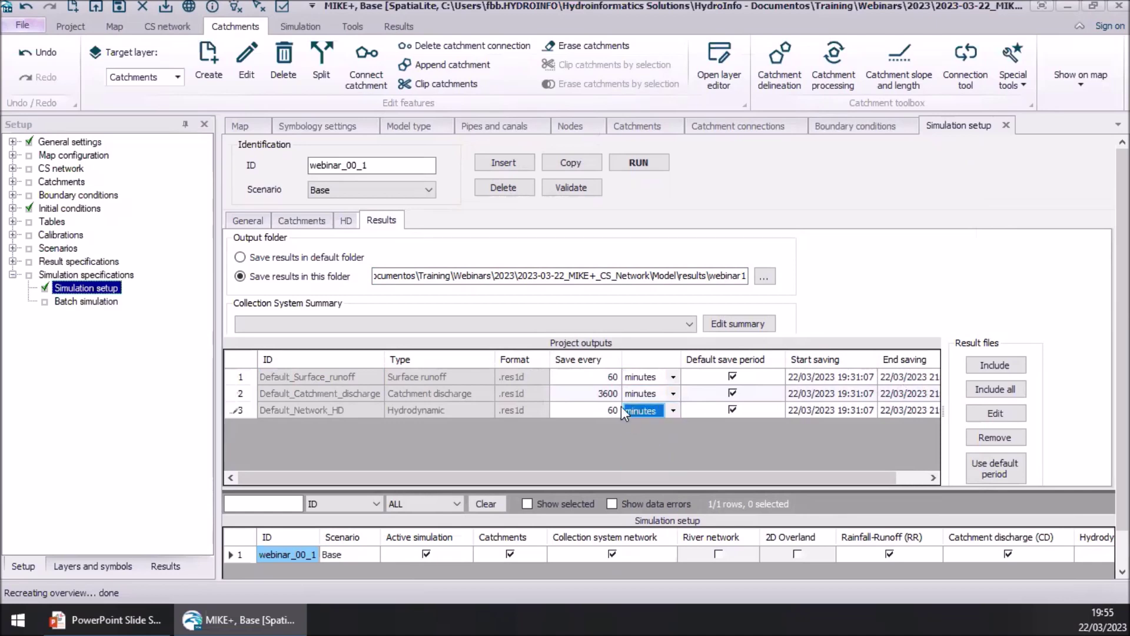
- Set the saving interval of the surface runoff, catchment discharge and network HD outputs to 10 minutes
{"action": "left_click", "coordinate": [582, 377]}
{"action": "type", "text": "100"}
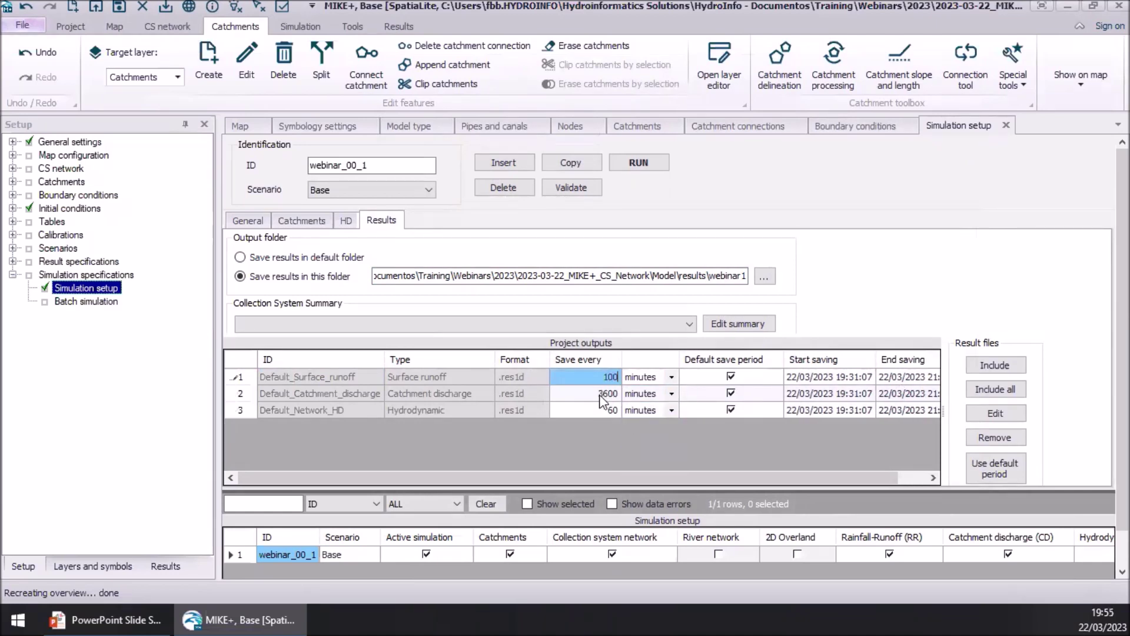
{"action": "left_click", "coordinate": [601, 395]}
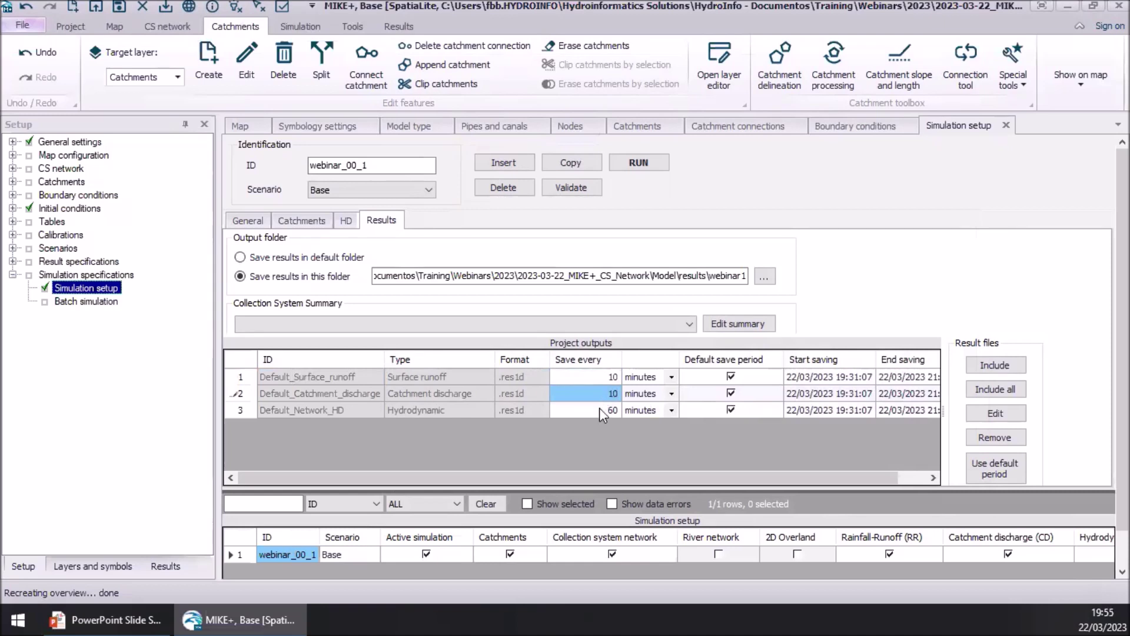
{"action": "left_click", "coordinate": [601, 411]}
{"action": "type", "text": "10"}
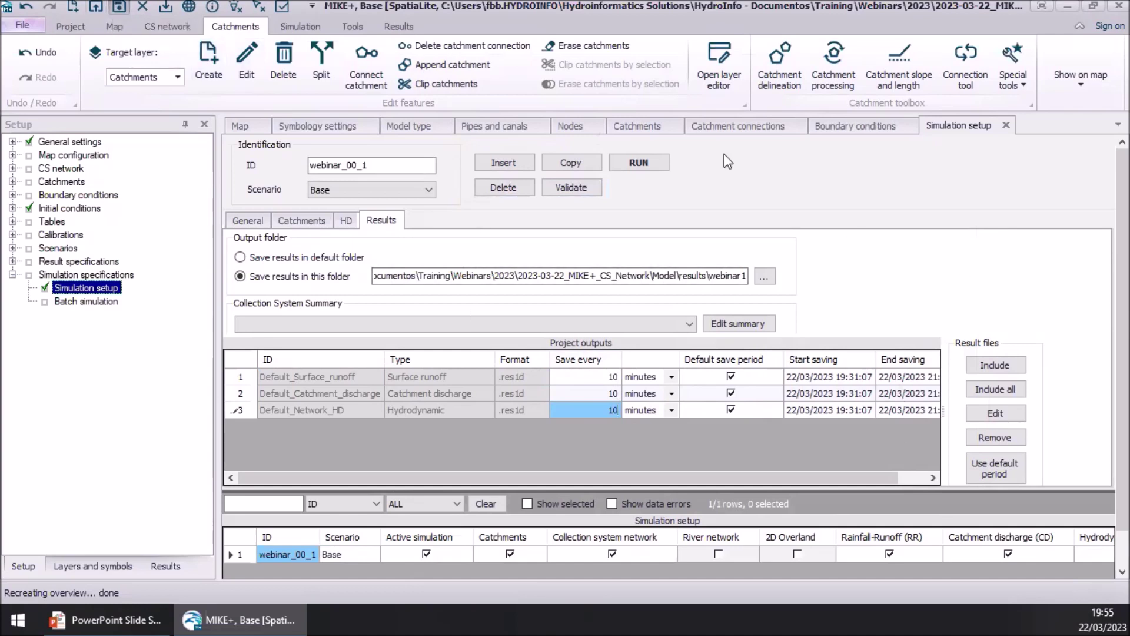
- Run the validation of the simulation setup
{"action": "left_click", "coordinate": [564, 190]}
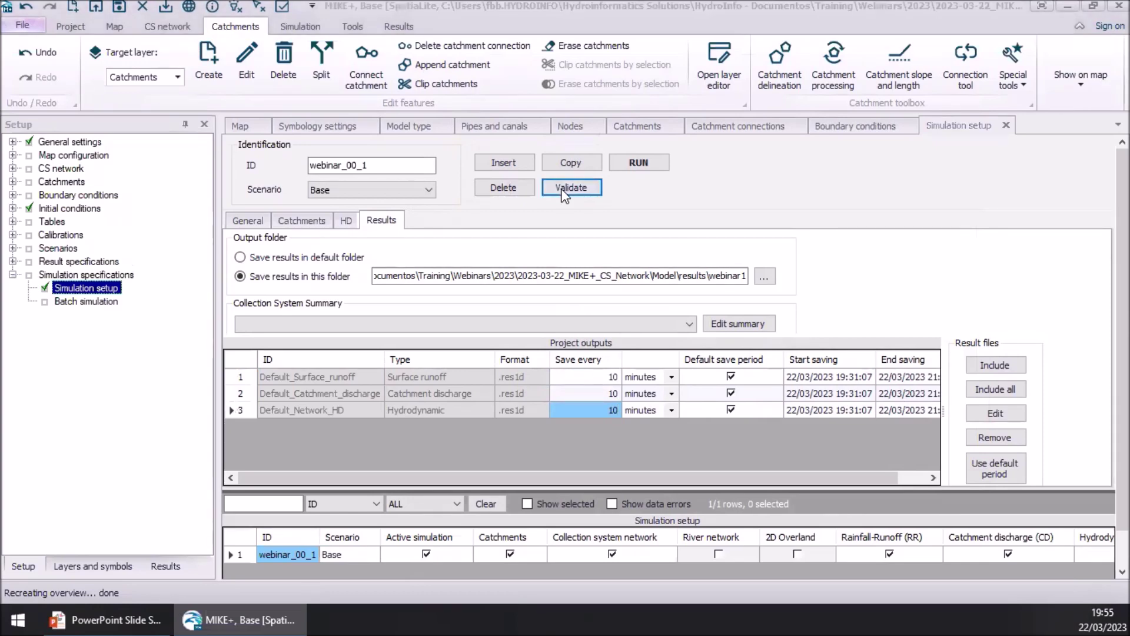
{"action": "left_click", "coordinate": [417, 200]}
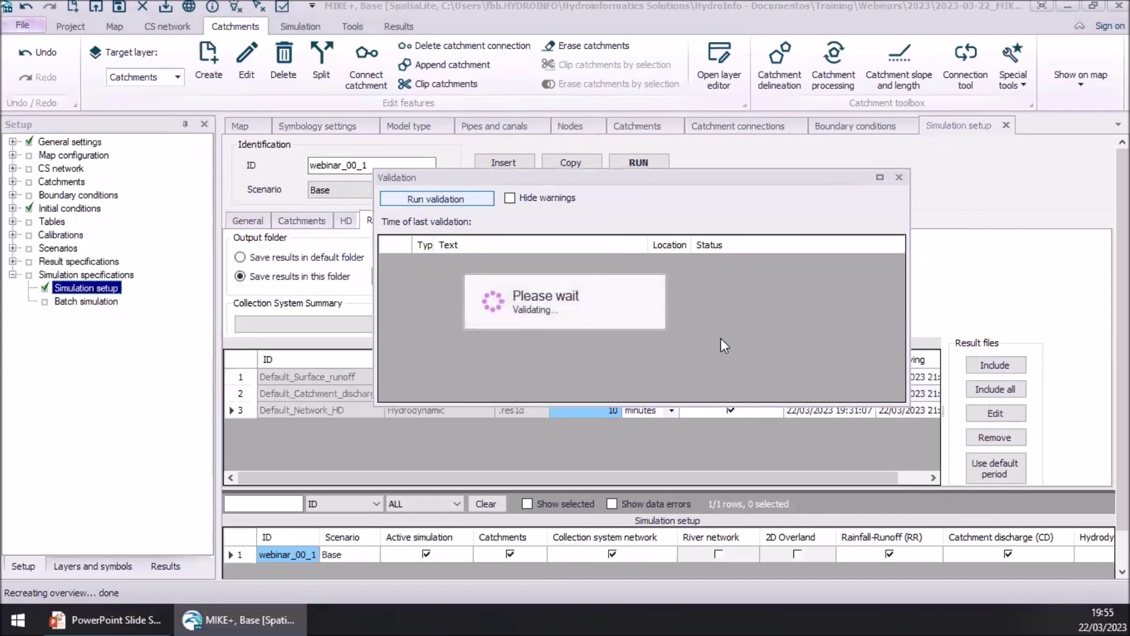
- Enlarge the validation results and widen the type and text columns to read the full warning message
{"action": "left_click", "coordinate": [531, 263]}
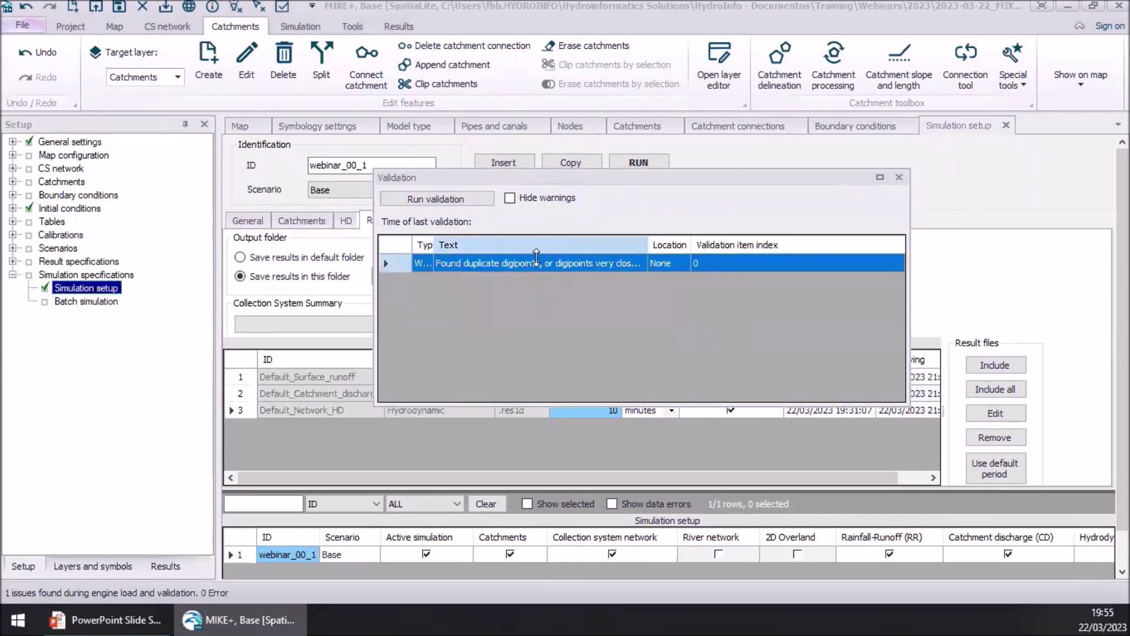
{"action": "left_click_drag", "start_coordinate": [666, 170], "coordinate": [667, 79]}
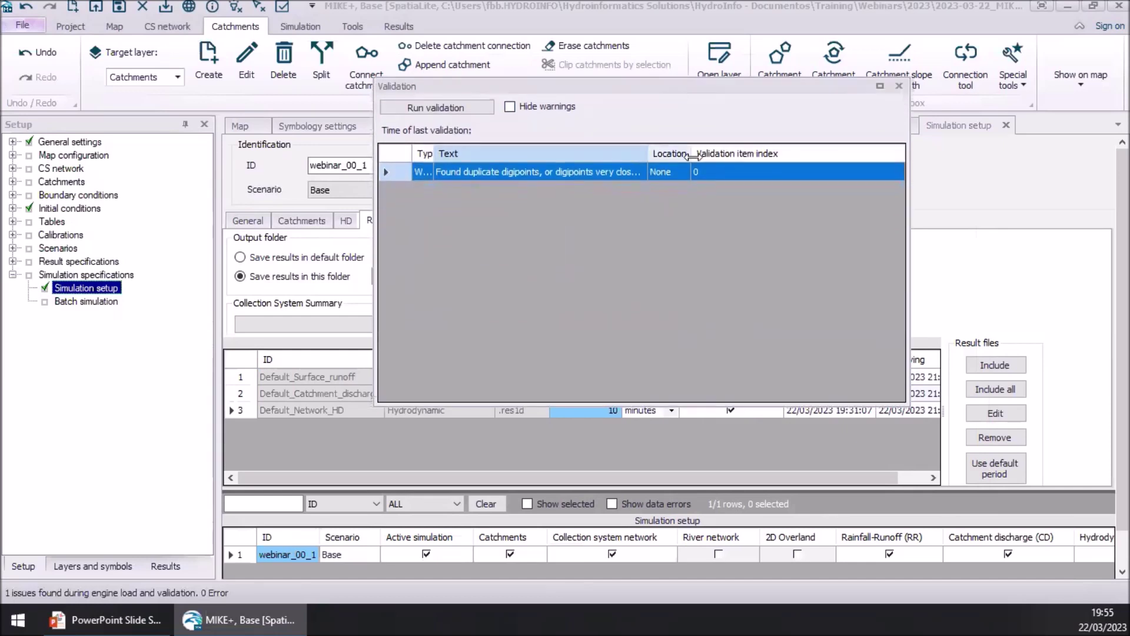
{"action": "left_click", "coordinate": [879, 85]}
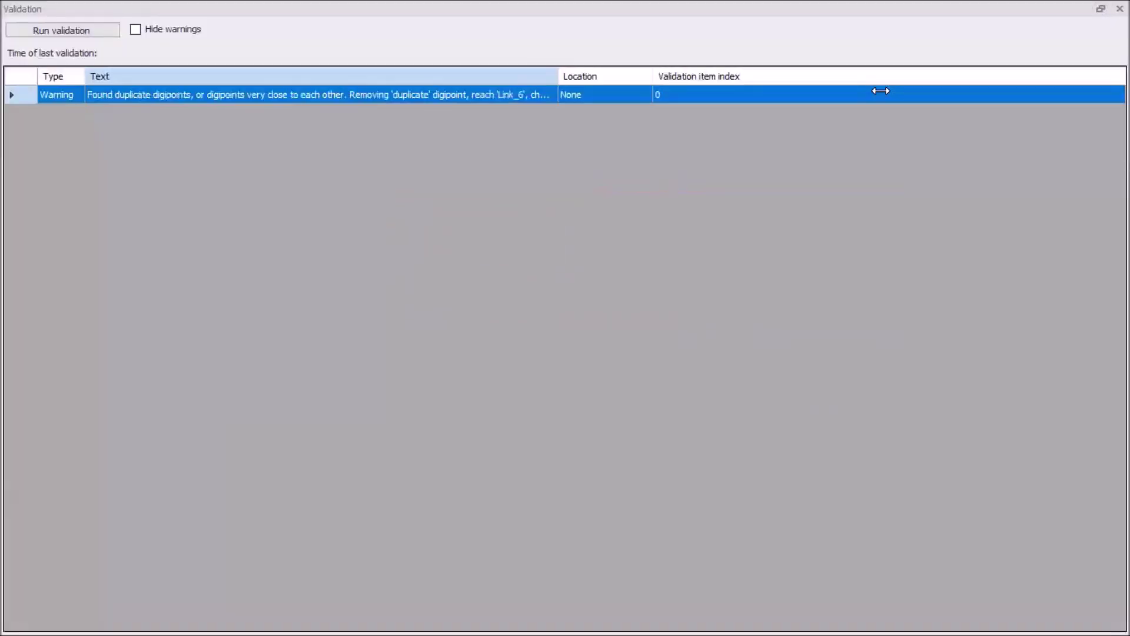
{"action": "left_click_drag", "start_coordinate": [85, 76], "coordinate": [165, 83]}
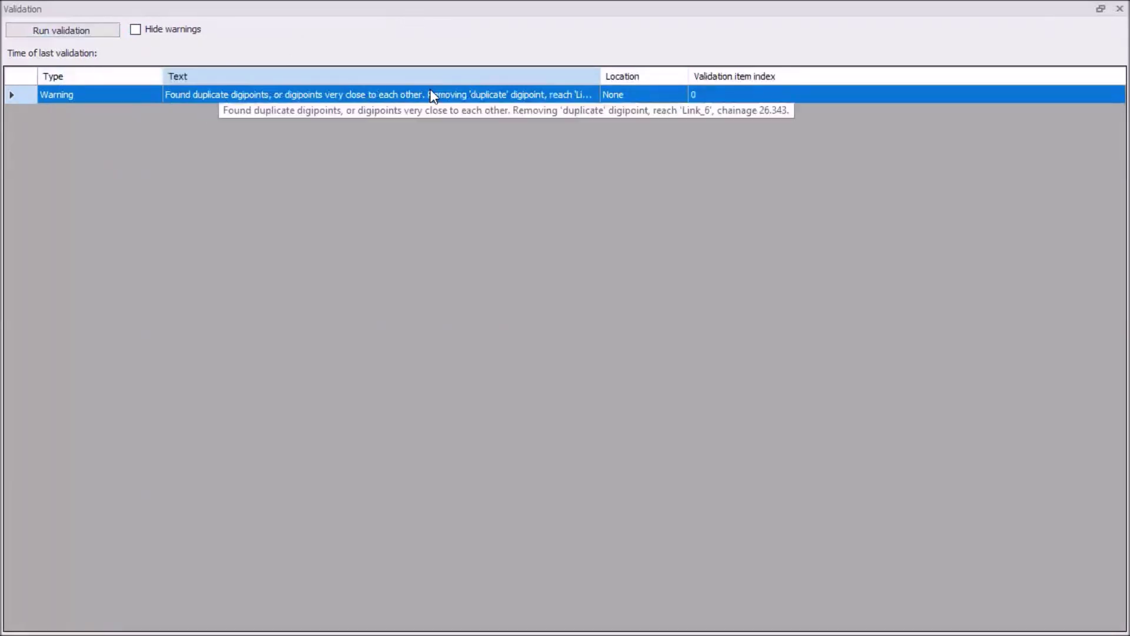
{"action": "left_click_drag", "start_coordinate": [602, 76], "coordinate": [730, 76]}
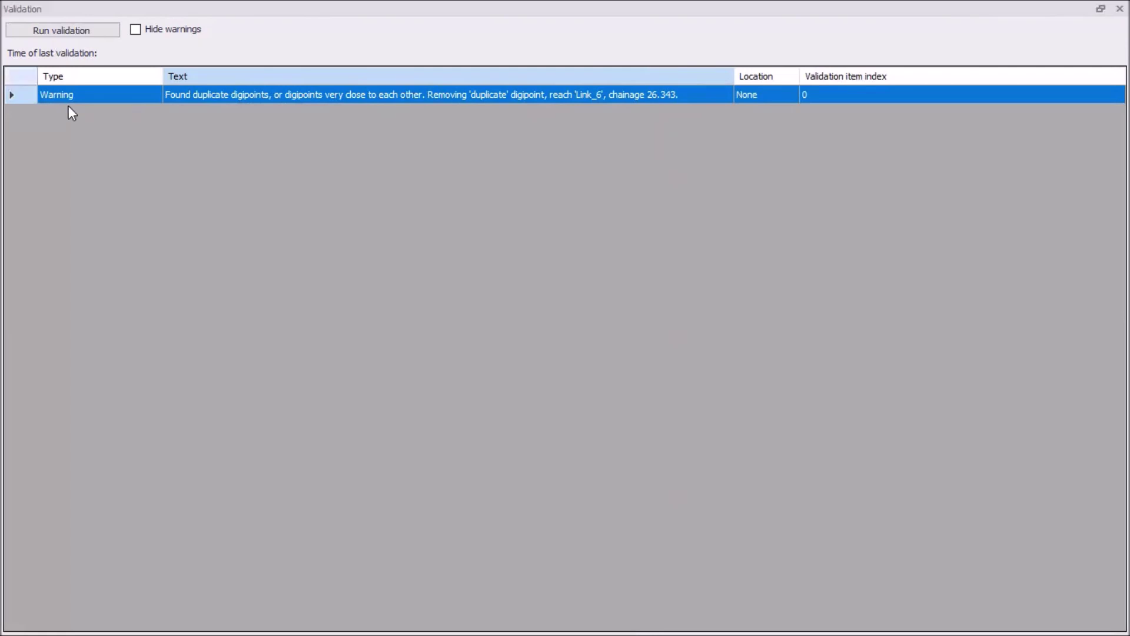
- Hide the warnings, rerun the validation and close the validation results
{"action": "left_click", "coordinate": [135, 29]}
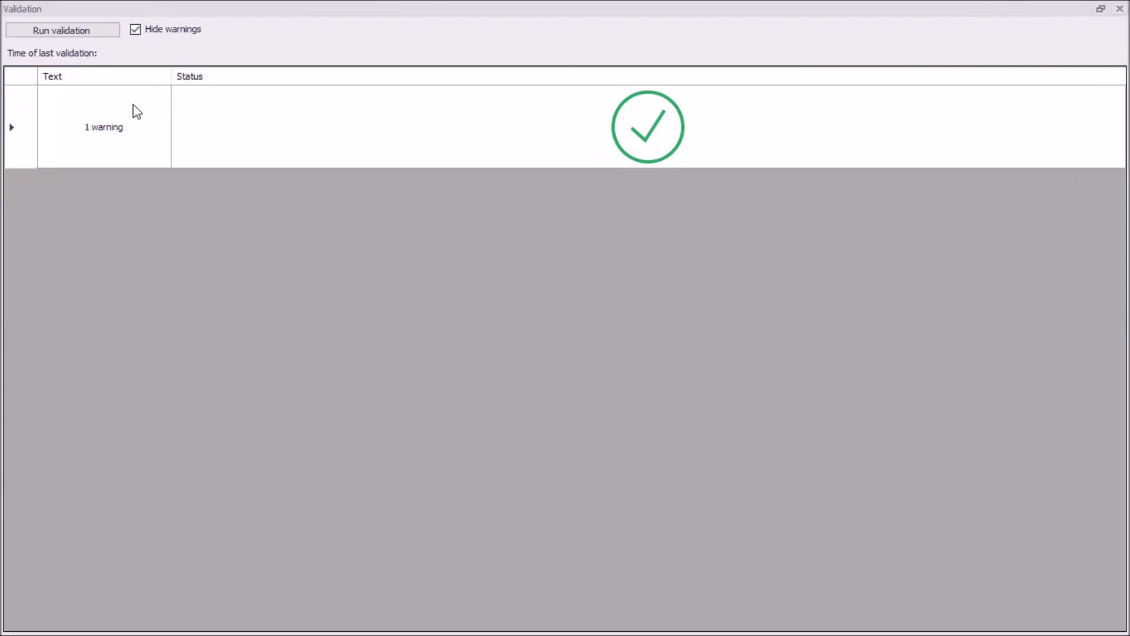
{"action": "left_click", "coordinate": [100, 30]}
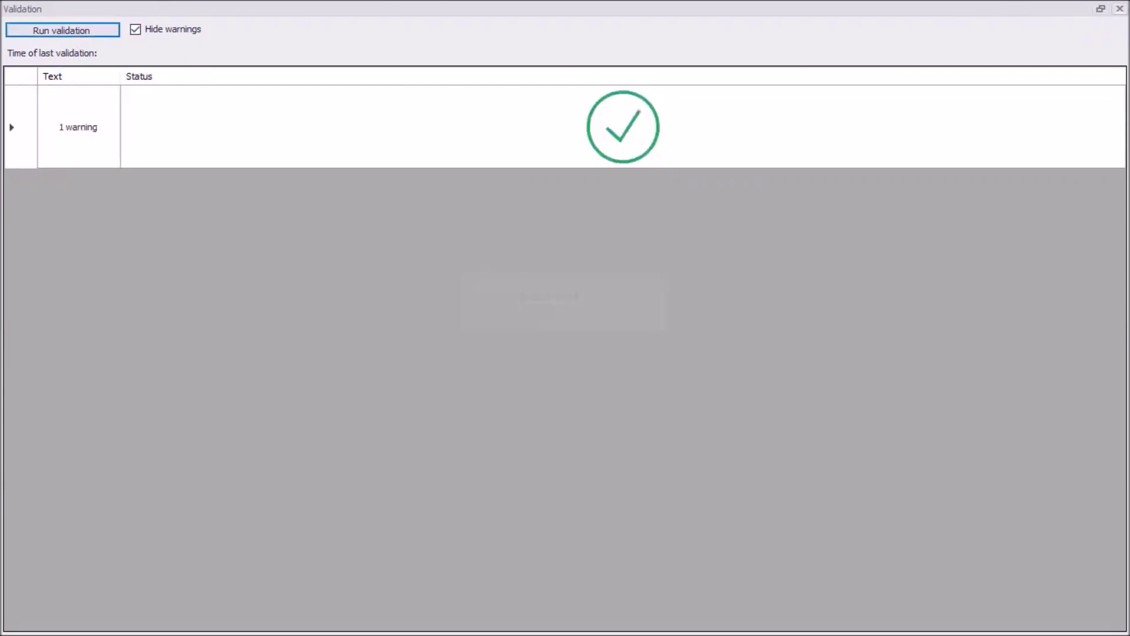
{"action": "left_click", "coordinate": [1120, 9]}
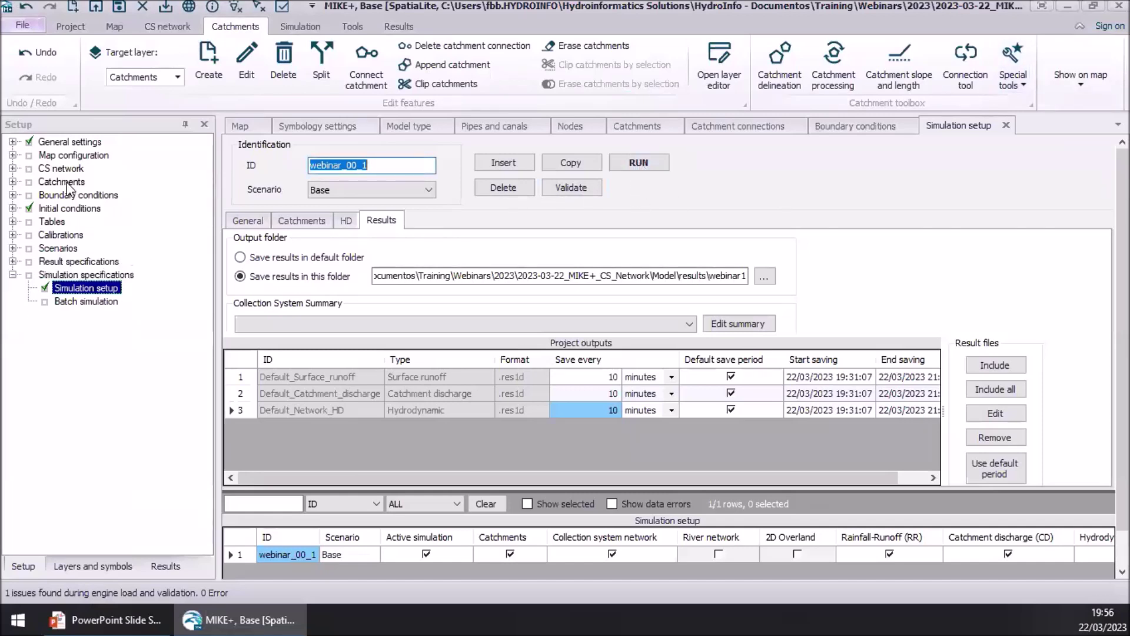
- Run the webinar_00_1 simulation and enlarge the simulation log to read its messages
{"action": "left_click", "coordinate": [641, 164]}
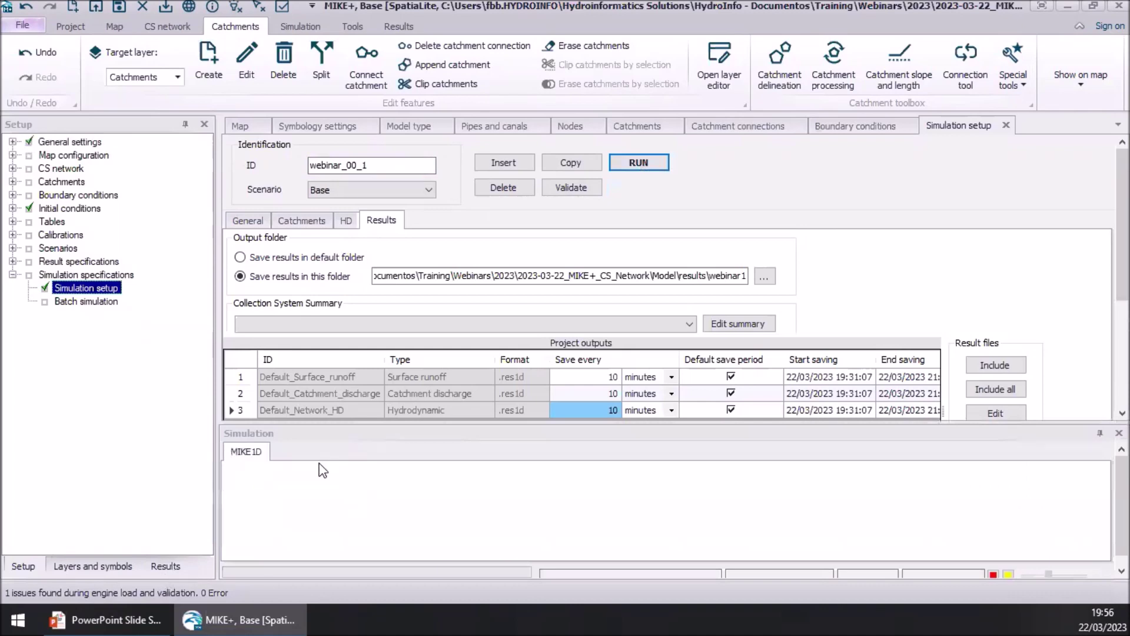
{"action": "left_click_drag", "start_coordinate": [550, 423], "coordinate": [543, 311]}
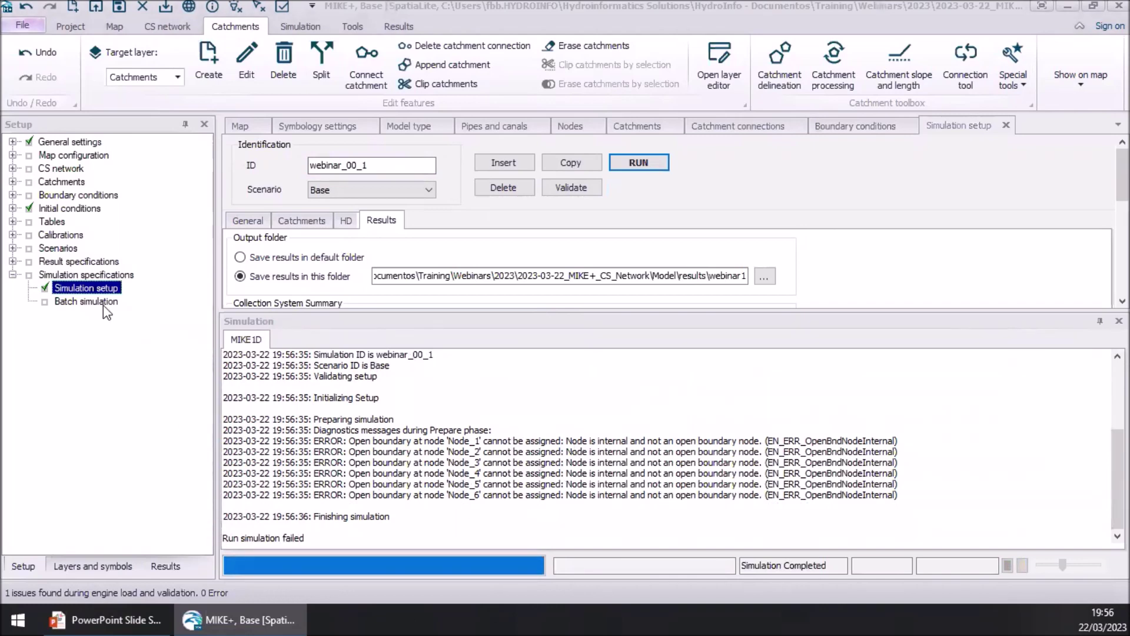
- Examine the catchments' general data and UHM parameters for a possible cause of the simulation errors
{"action": "left_click", "coordinate": [13, 209]}
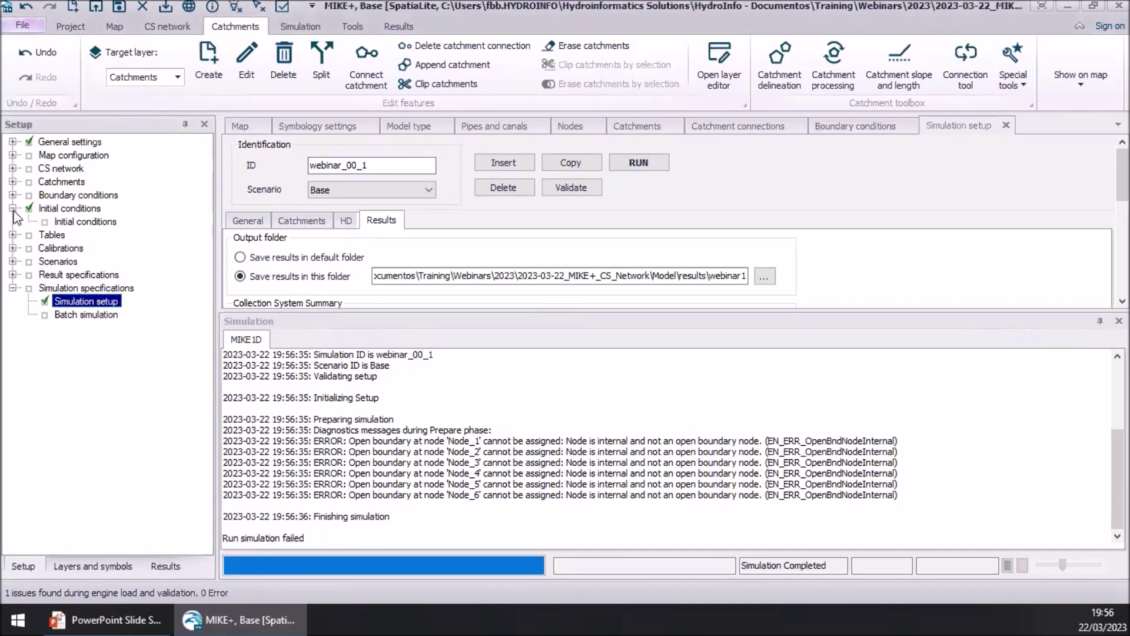
{"action": "left_click", "coordinate": [13, 209]}
{"action": "left_click", "coordinate": [12, 168]}
{"action": "left_click", "coordinate": [12, 168]}
{"action": "left_click", "coordinate": [13, 182]}
{"action": "left_click", "coordinate": [71, 196]}
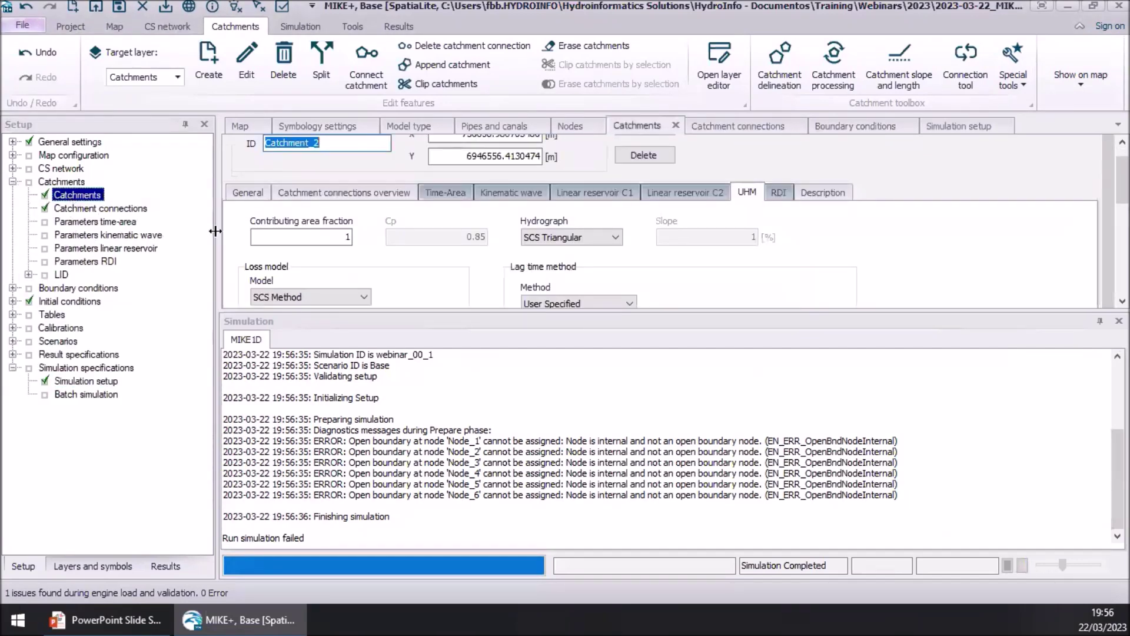
{"action": "left_click", "coordinate": [248, 194]}
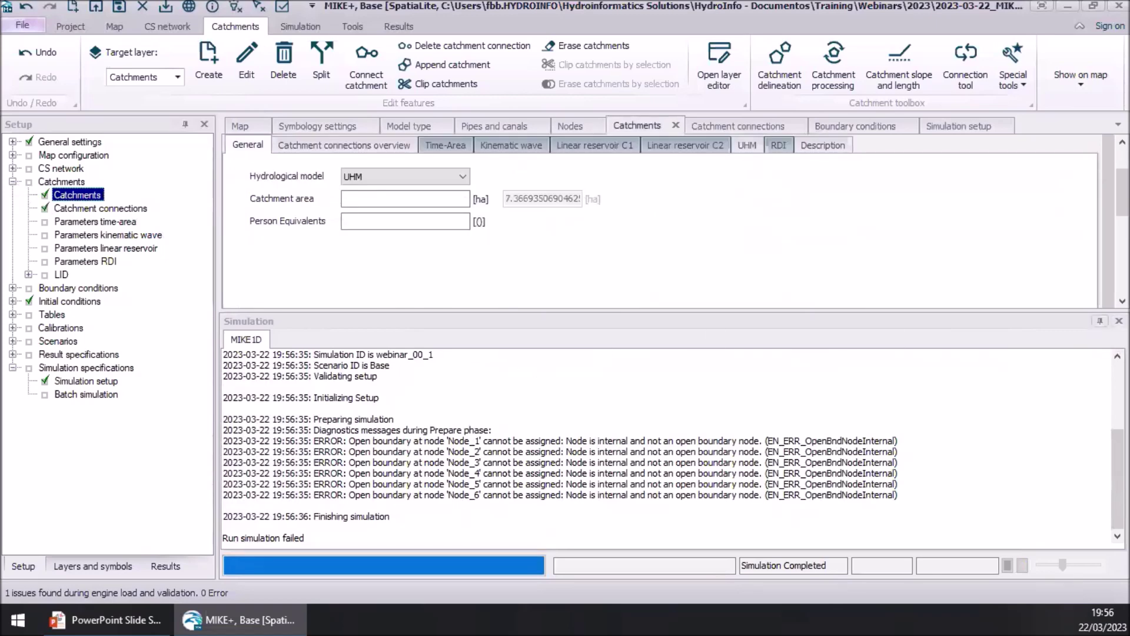
{"action": "left_click", "coordinate": [1100, 321]}
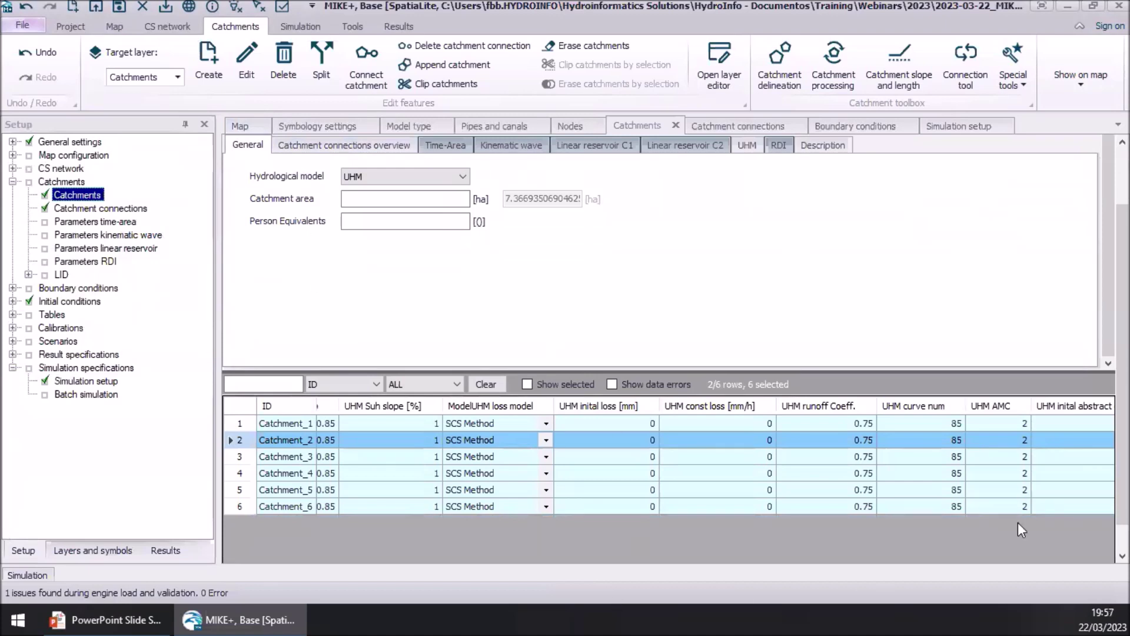
{"action": "scroll", "coordinate": [1122, 354], "scroll_direction": "up", "scroll_amount": 2}
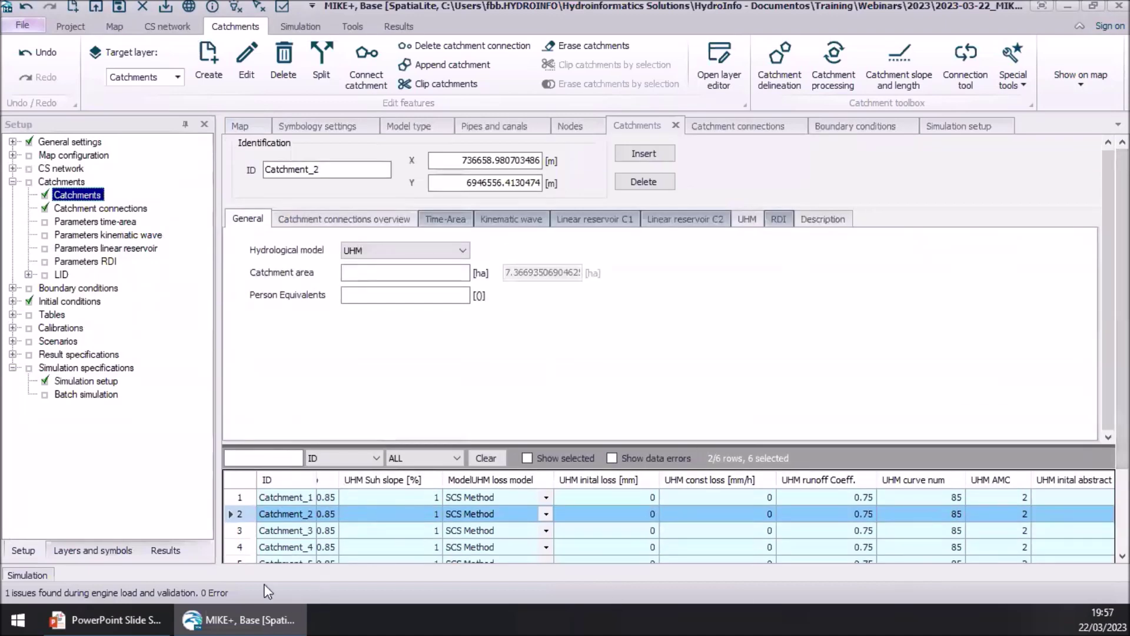
{"action": "left_click", "coordinate": [340, 224]}
{"action": "left_click", "coordinate": [262, 221]}
- Check the catchment connections and the pipes and canals data for inconsistencies
{"action": "left_click", "coordinate": [94, 209]}
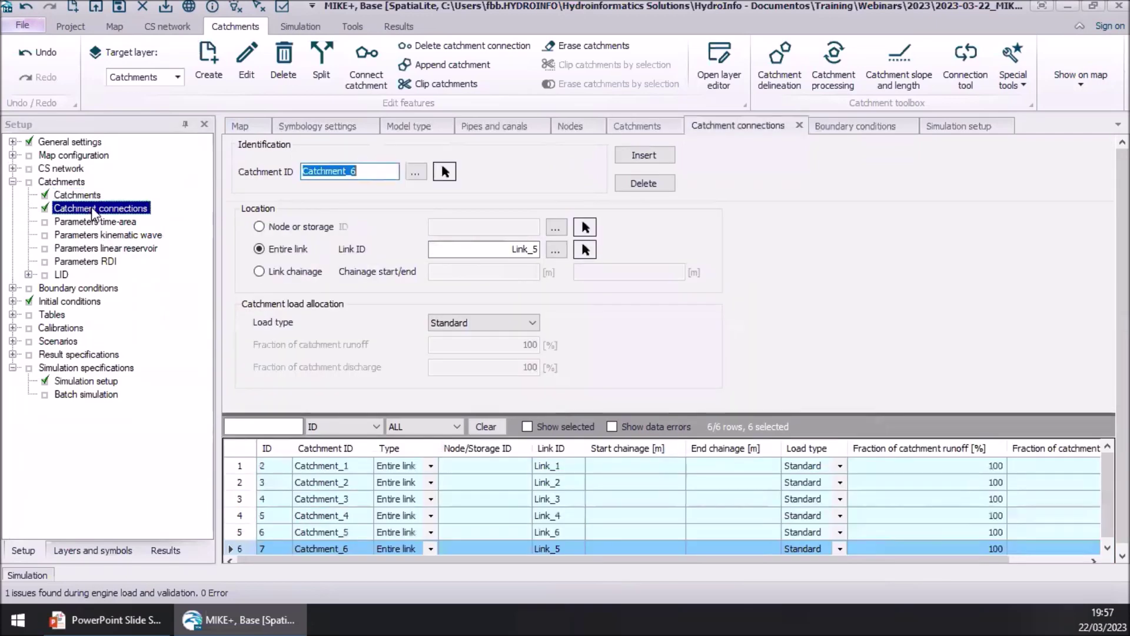
{"action": "left_click", "coordinate": [13, 169]}
{"action": "left_click", "coordinate": [67, 181]}
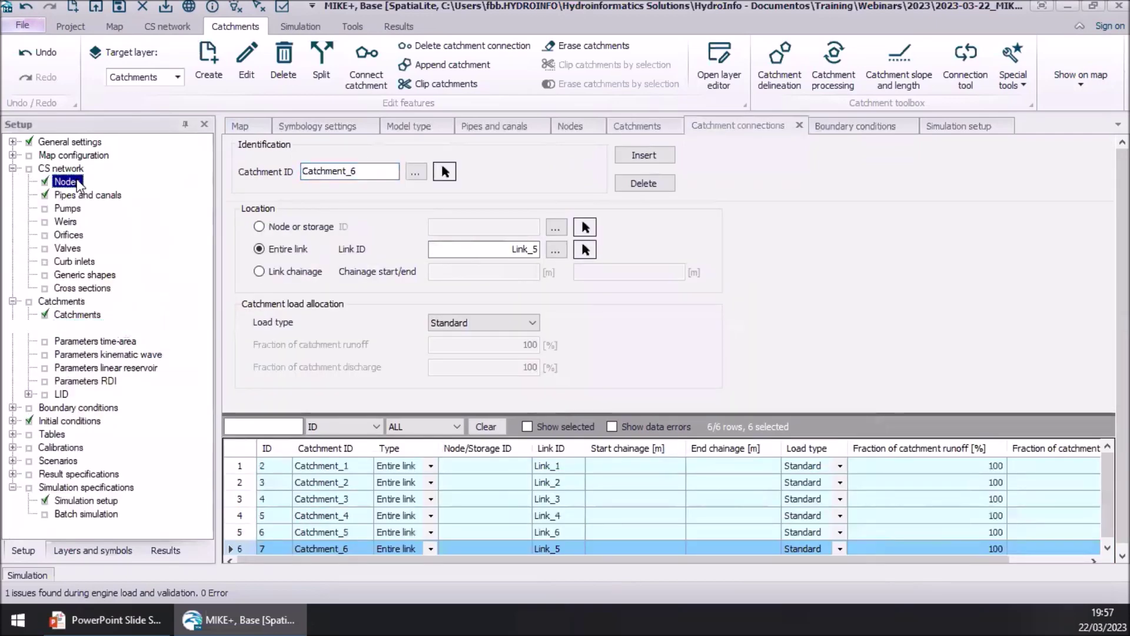
{"action": "left_click", "coordinate": [82, 195]}
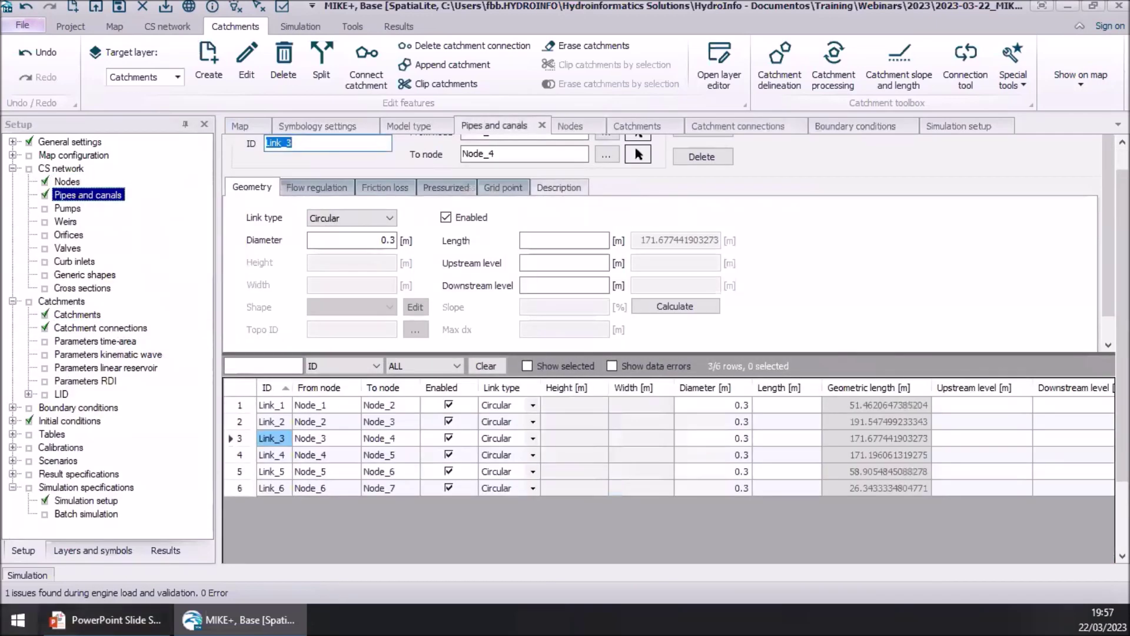
- Reread the diagnostics in the simulation log and dock it beside the model setup
{"action": "left_click", "coordinate": [27, 577]}
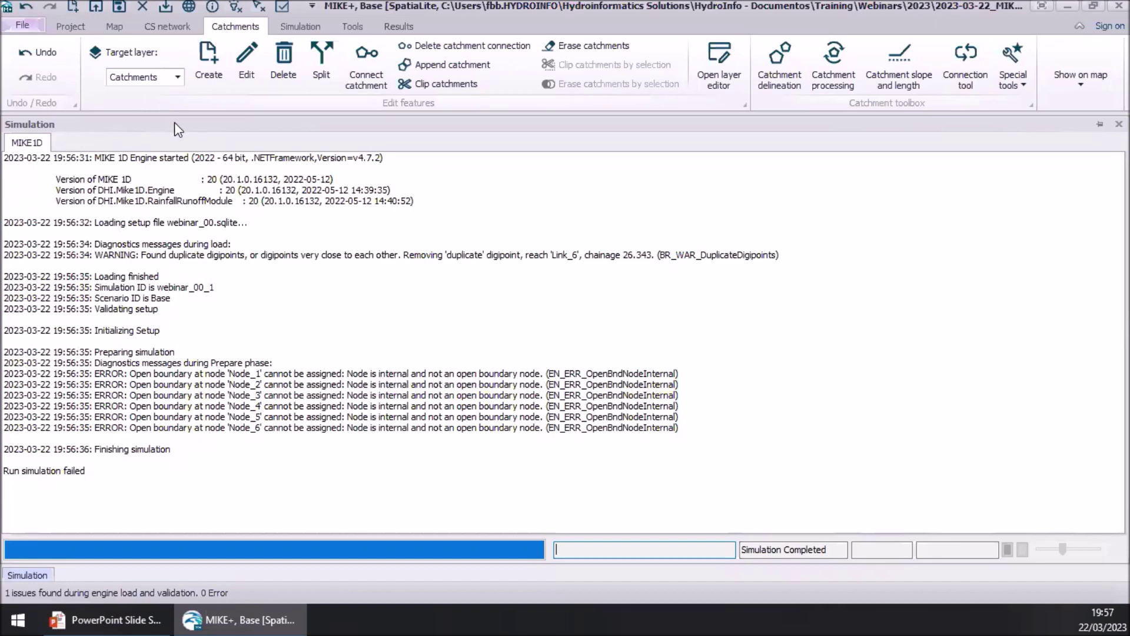
{"action": "left_click_drag", "start_coordinate": [220, 116], "coordinate": [83, 318]}
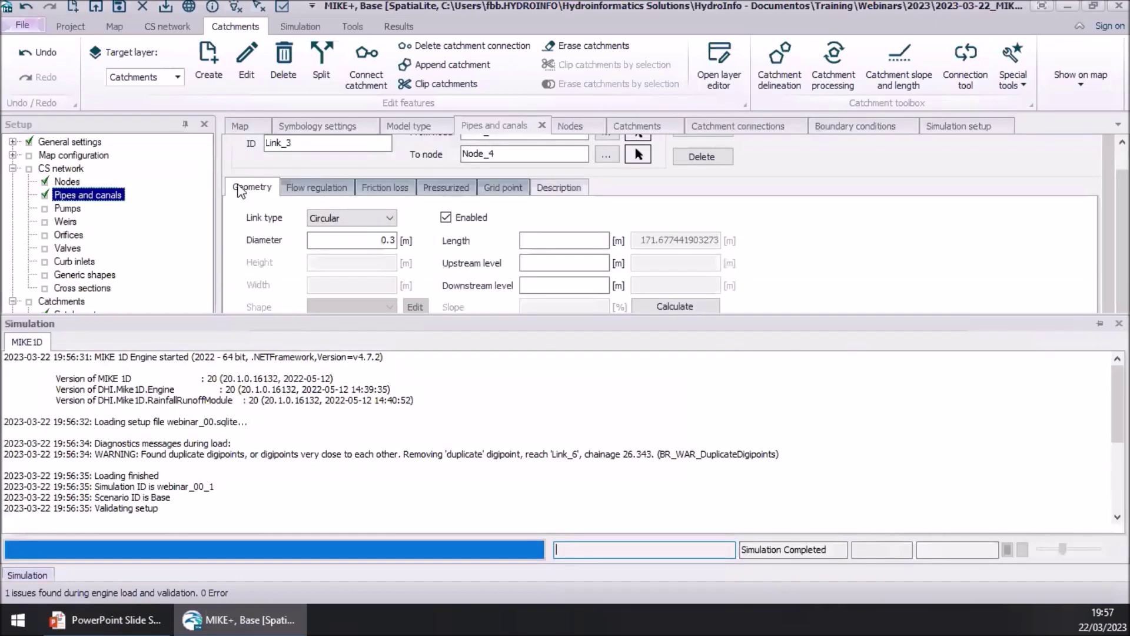
{"action": "left_click", "coordinate": [1095, 322]}
{"action": "left_click", "coordinate": [82, 411]}
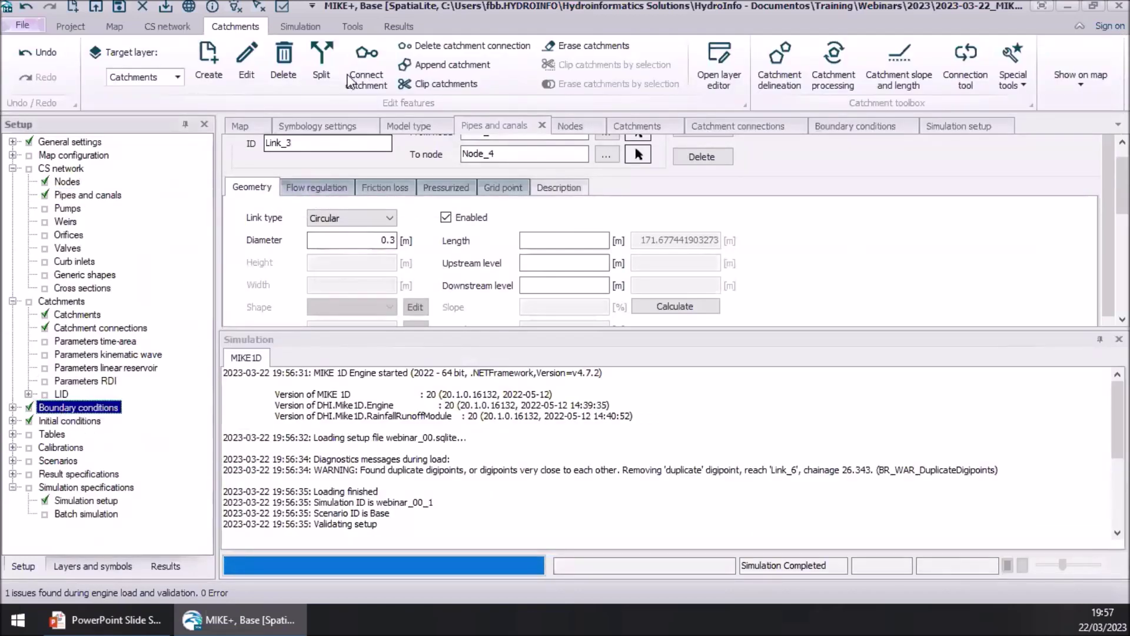
- Inspect the spatial extent of the rainfall boundary and the spatial extent and temporal variation of the outlet water level boundary
{"action": "left_click", "coordinate": [841, 127]}
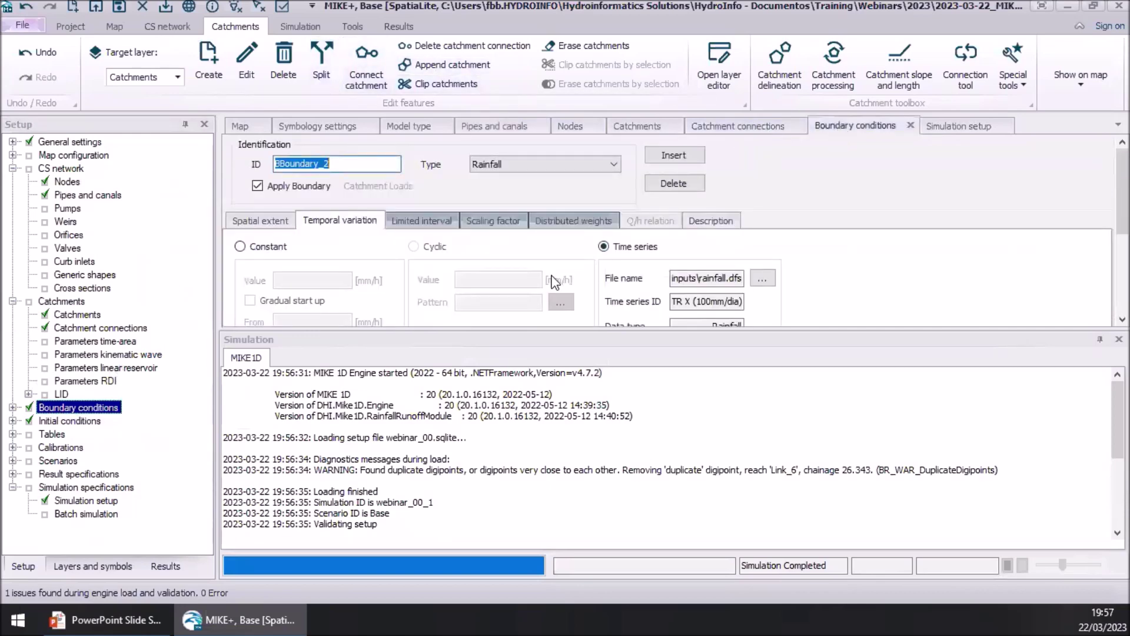
{"action": "left_click", "coordinate": [1100, 339]}
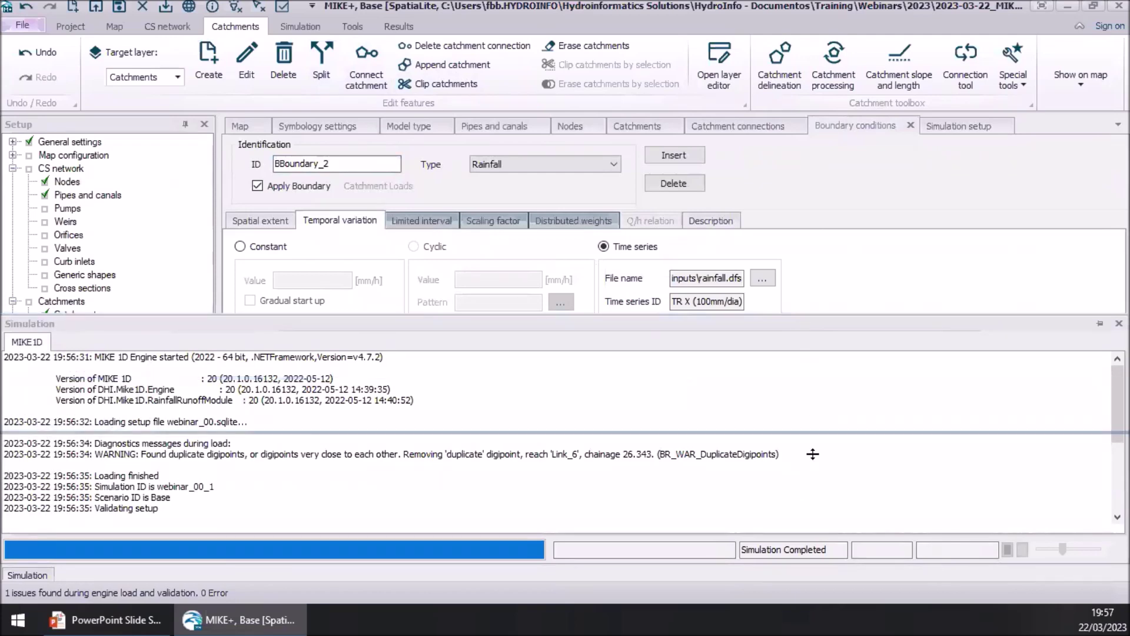
{"action": "left_click", "coordinate": [260, 221]}
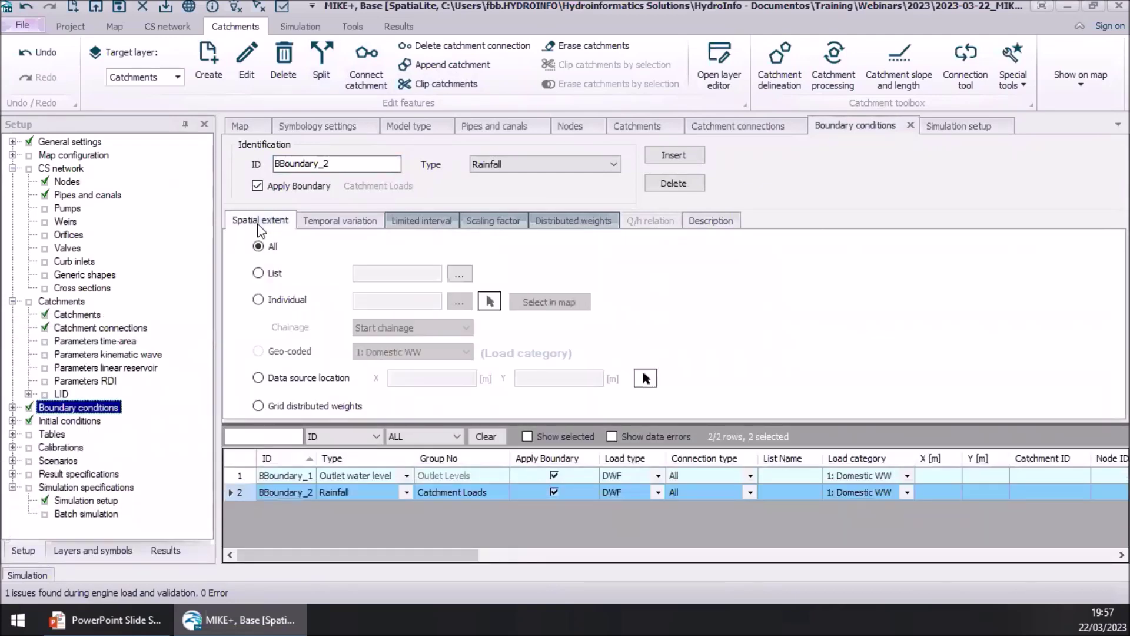
{"action": "left_click", "coordinate": [238, 477]}
{"action": "left_click", "coordinate": [330, 221]}
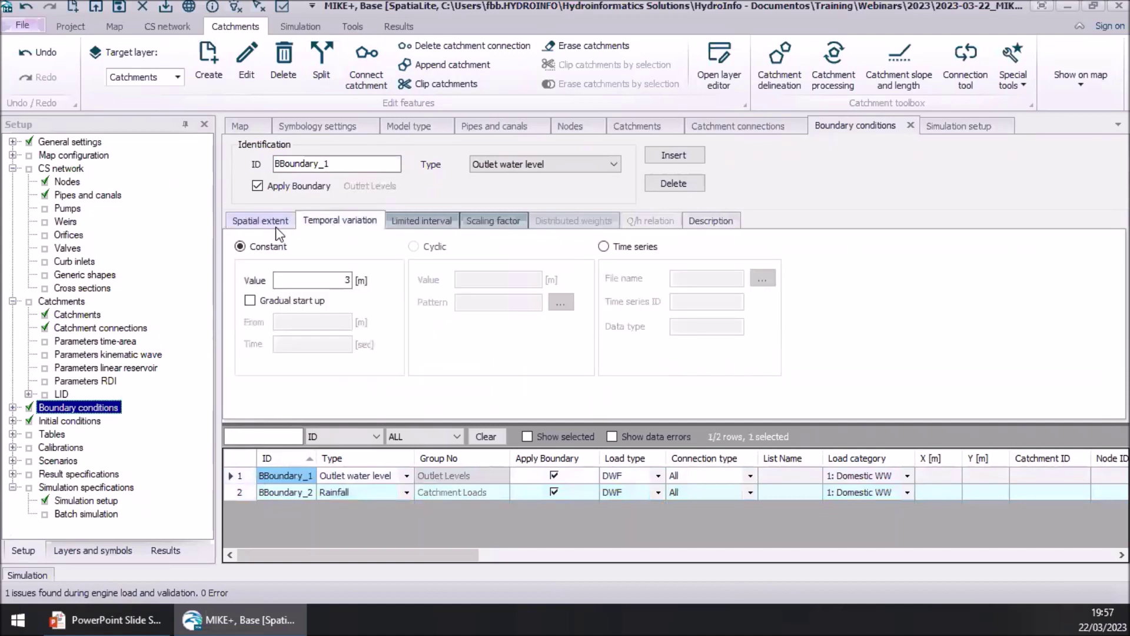
{"action": "left_click", "coordinate": [277, 225]}
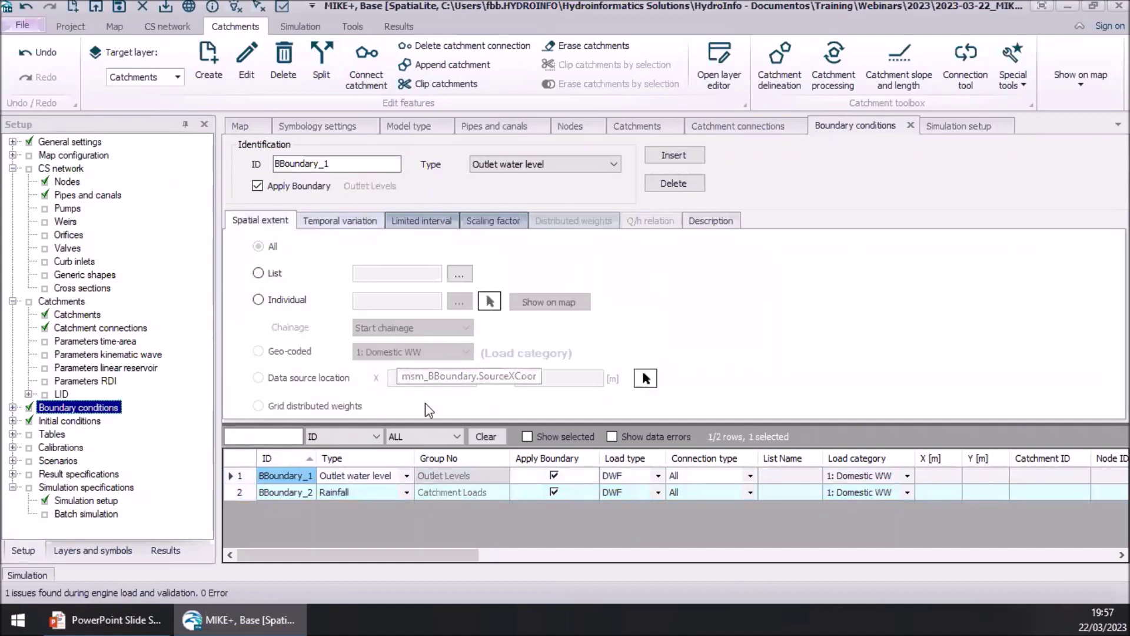
{"action": "left_click_drag", "start_coordinate": [441, 424], "coordinate": [440, 440]}
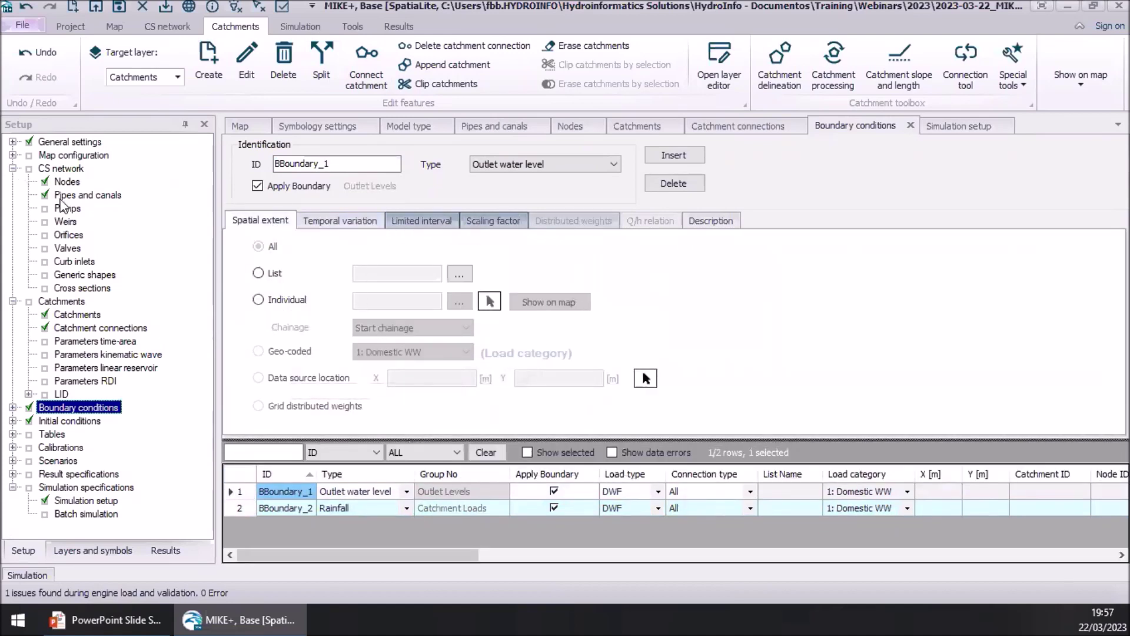
- Review the node types, catchments and catchment connections, and compare them with the network on the map
{"action": "left_click", "coordinate": [77, 182]}
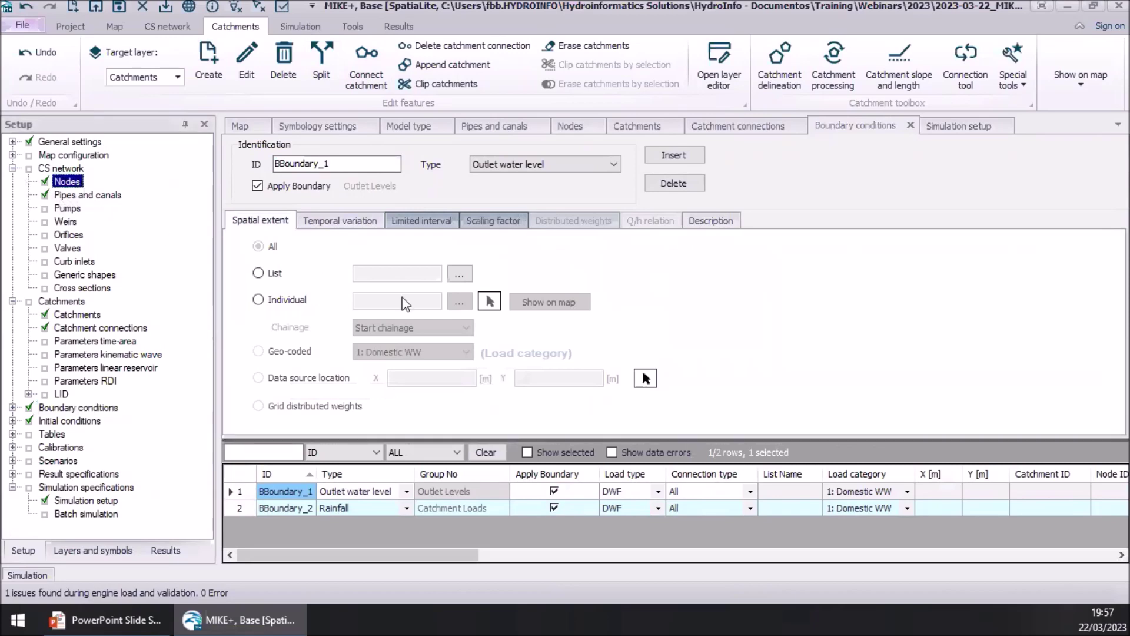
{"action": "left_click", "coordinate": [66, 182]}
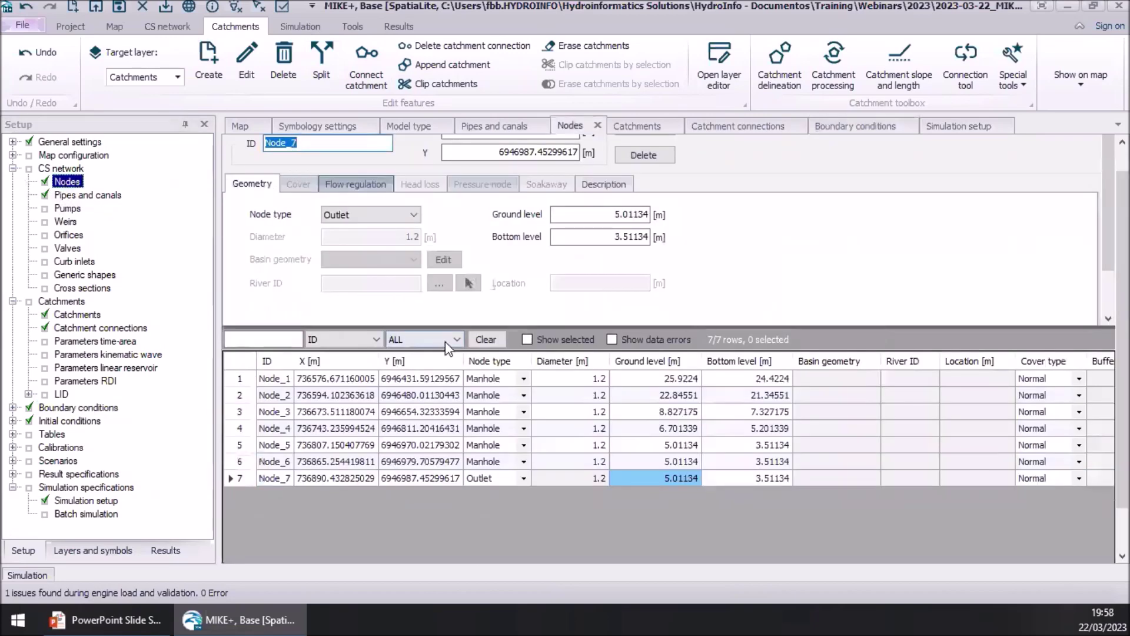
{"action": "left_click", "coordinate": [66, 194]}
{"action": "left_click", "coordinate": [77, 314]}
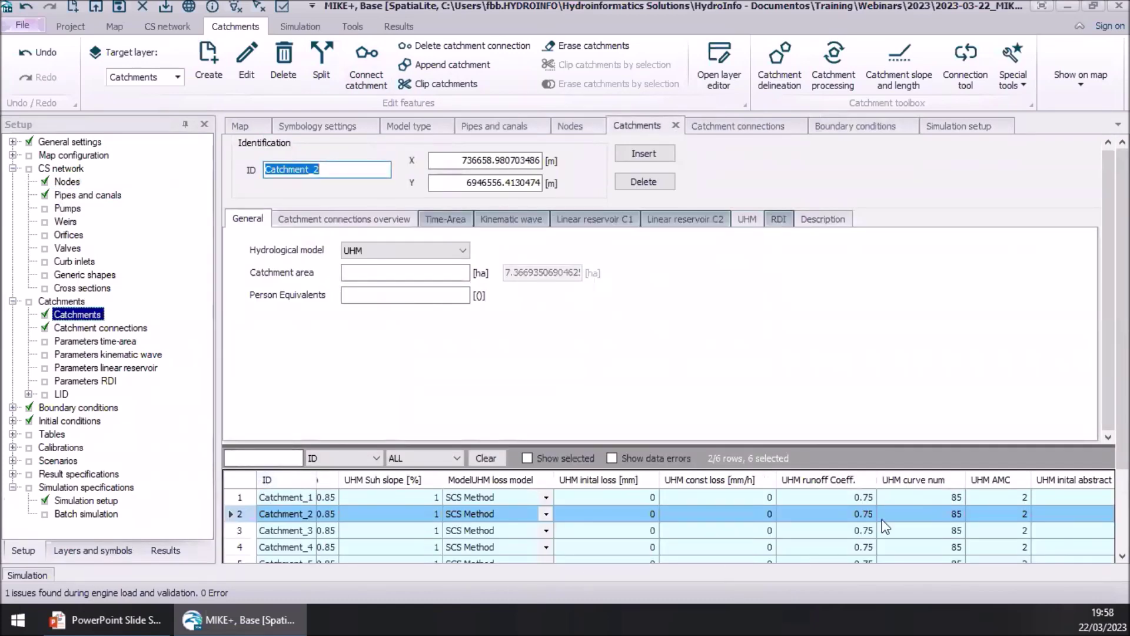
{"action": "left_click", "coordinate": [72, 331]}
{"action": "left_click", "coordinate": [77, 410]}
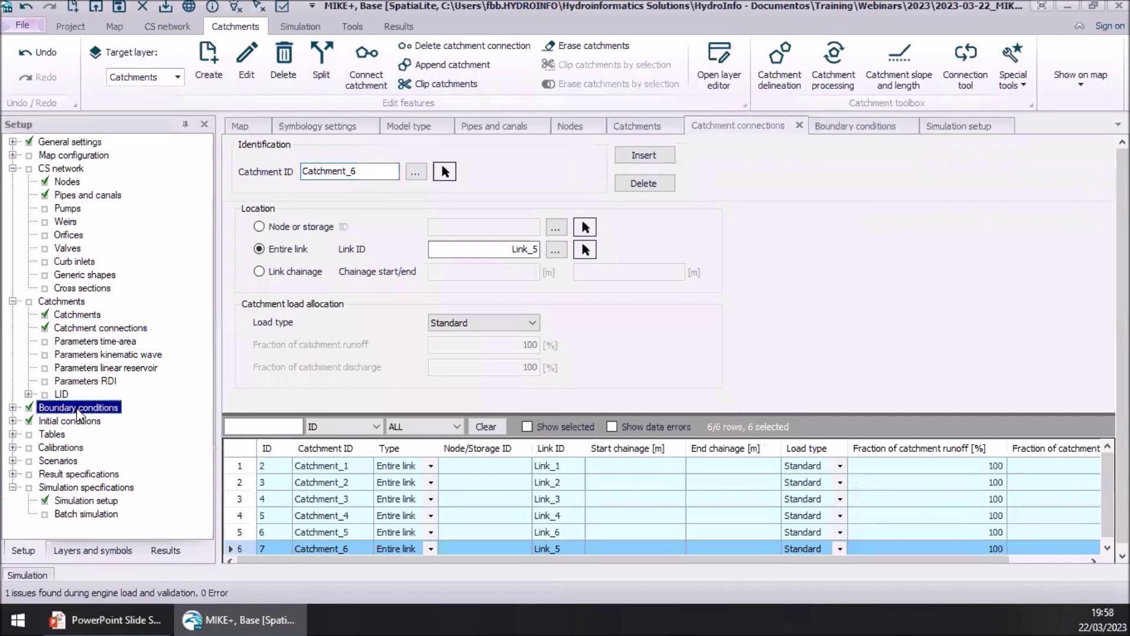
{"action": "left_click", "coordinate": [241, 126]}
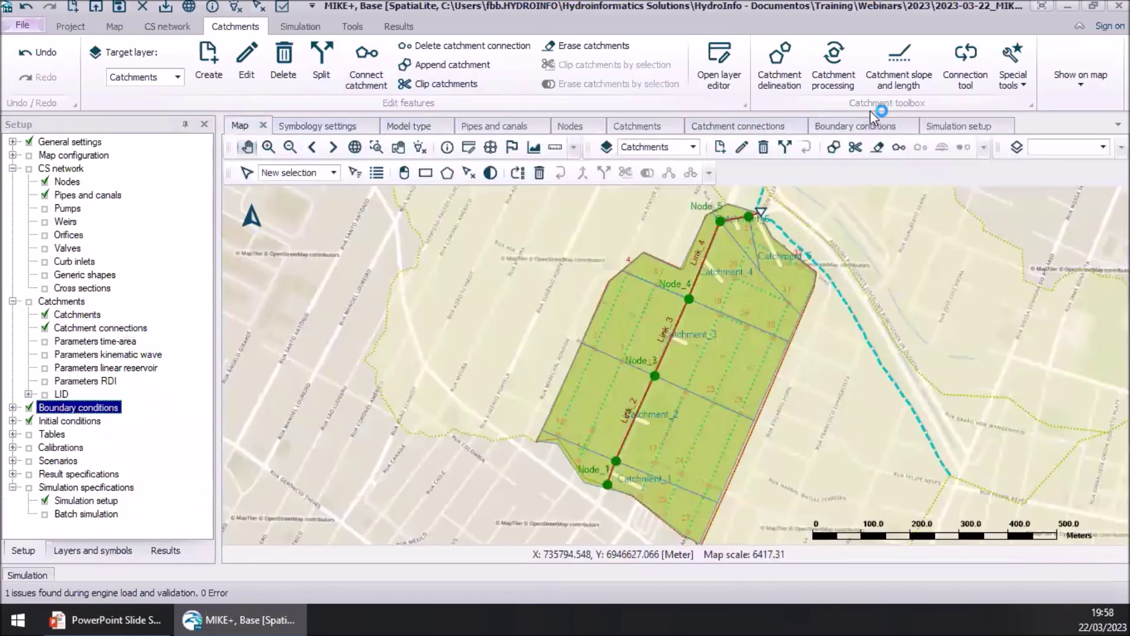
{"action": "left_click", "coordinate": [738, 125]}
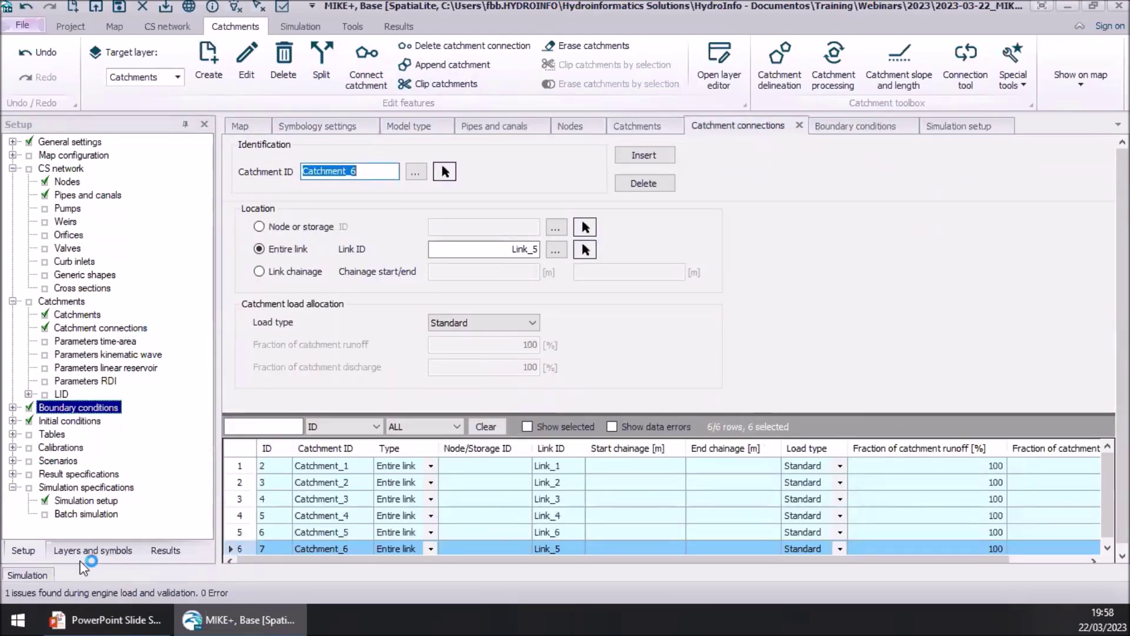
- Reopen the simulation log and read which nodes the open boundary errors refer to
{"action": "left_click", "coordinate": [41, 577]}
{"action": "left_click_drag", "start_coordinate": [647, 465], "coordinate": [641, 315]}
{"action": "scroll", "coordinate": [323, 449], "scroll_direction": "down", "scroll_amount": 5}
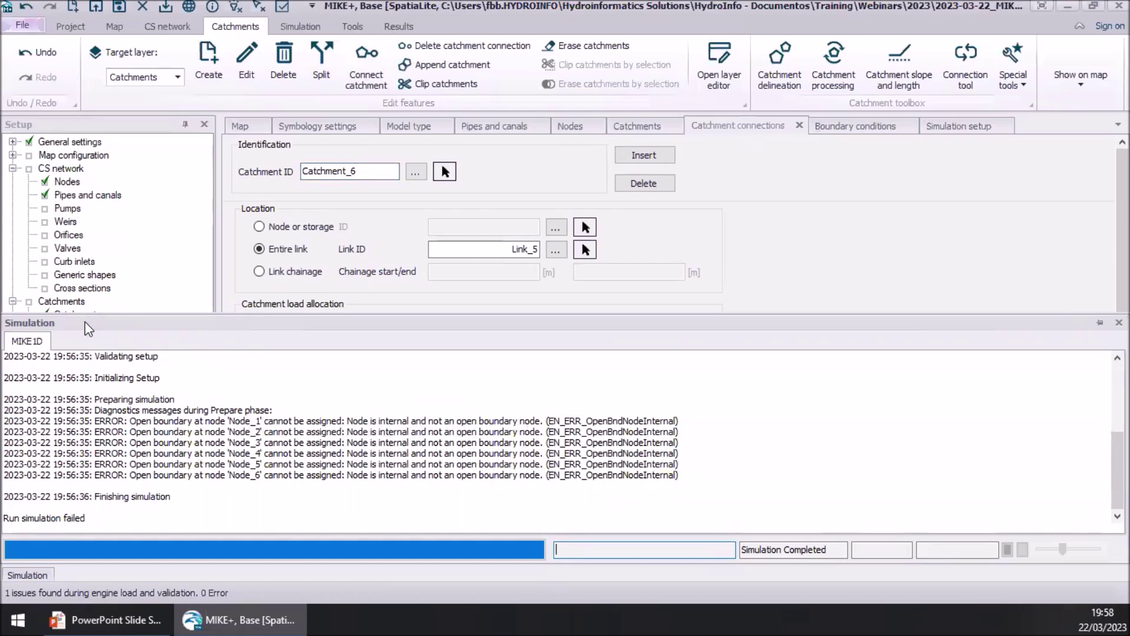
{"action": "left_click", "coordinate": [1098, 323]}
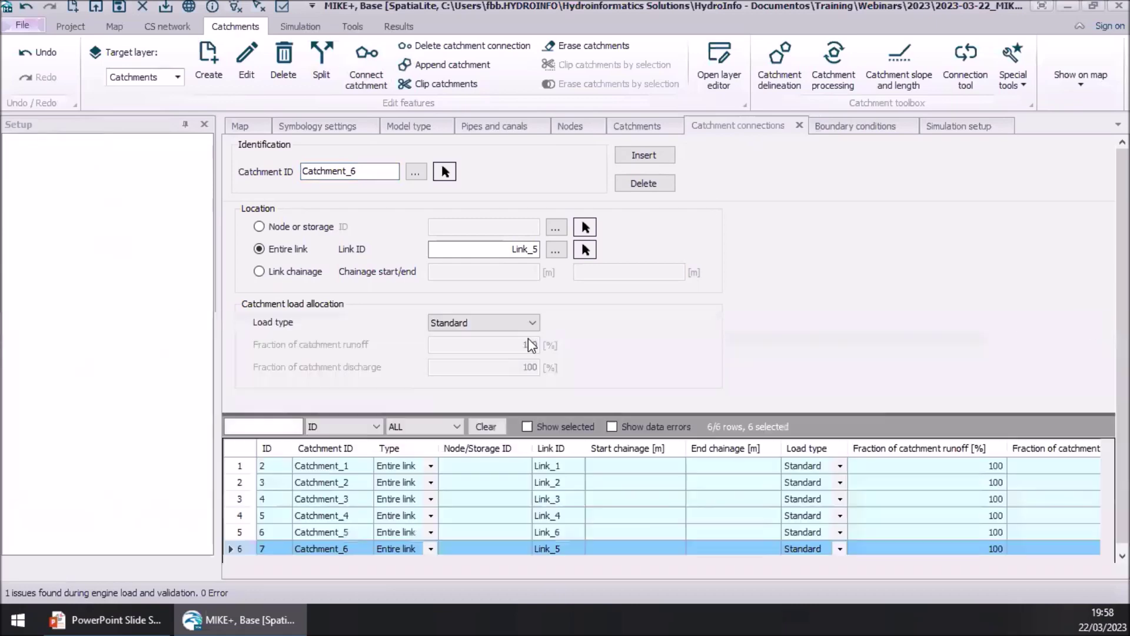
- Review the boundary conditions table and the temporal variation of the outlet water level boundary
{"action": "left_click", "coordinate": [69, 315]}
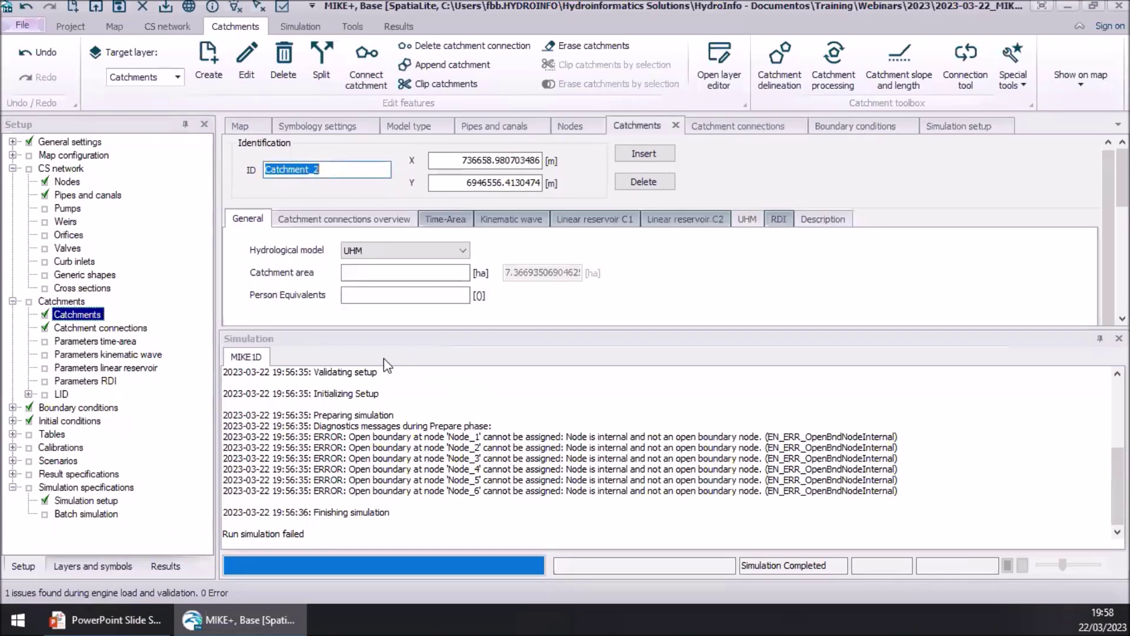
{"action": "left_click", "coordinate": [76, 409]}
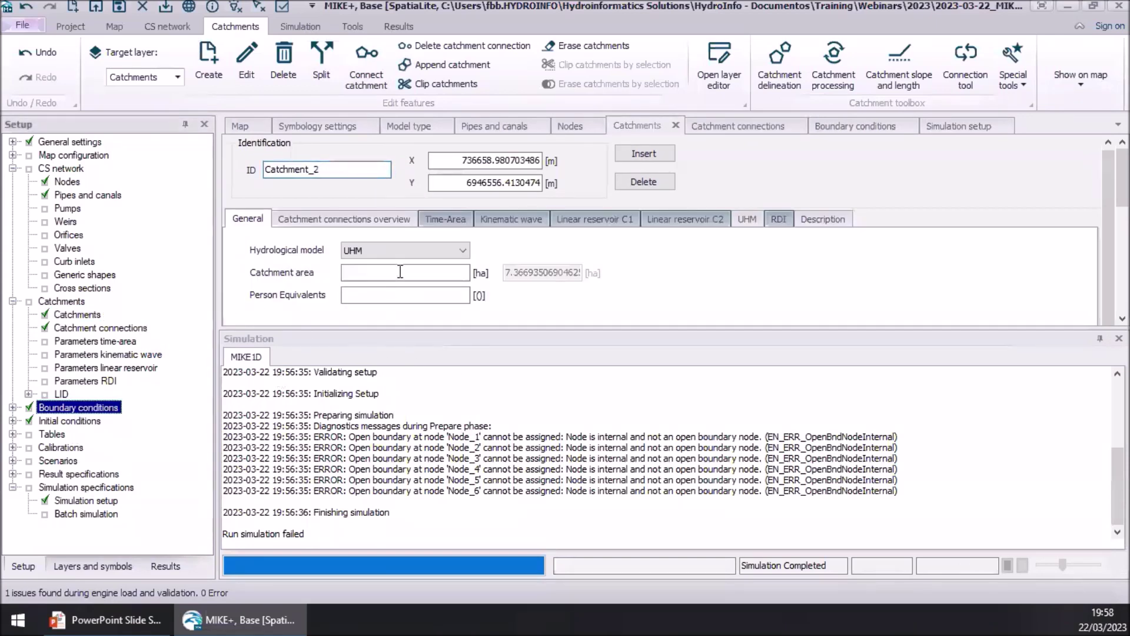
{"action": "left_click", "coordinate": [873, 121]}
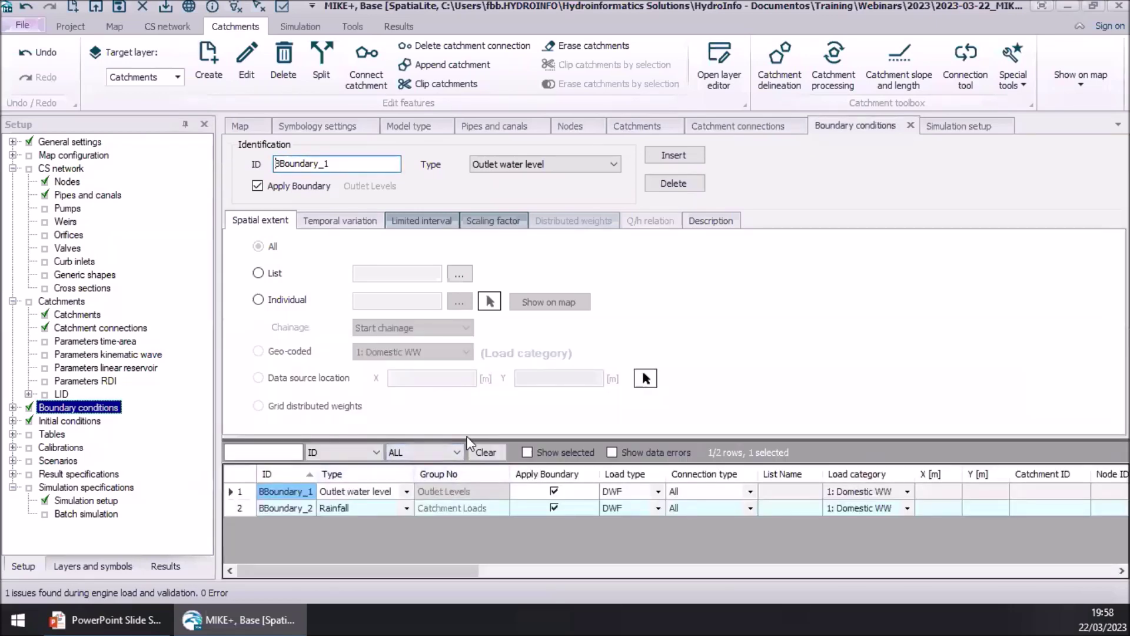
{"action": "left_click_drag", "start_coordinate": [467, 437], "coordinate": [424, 288]}
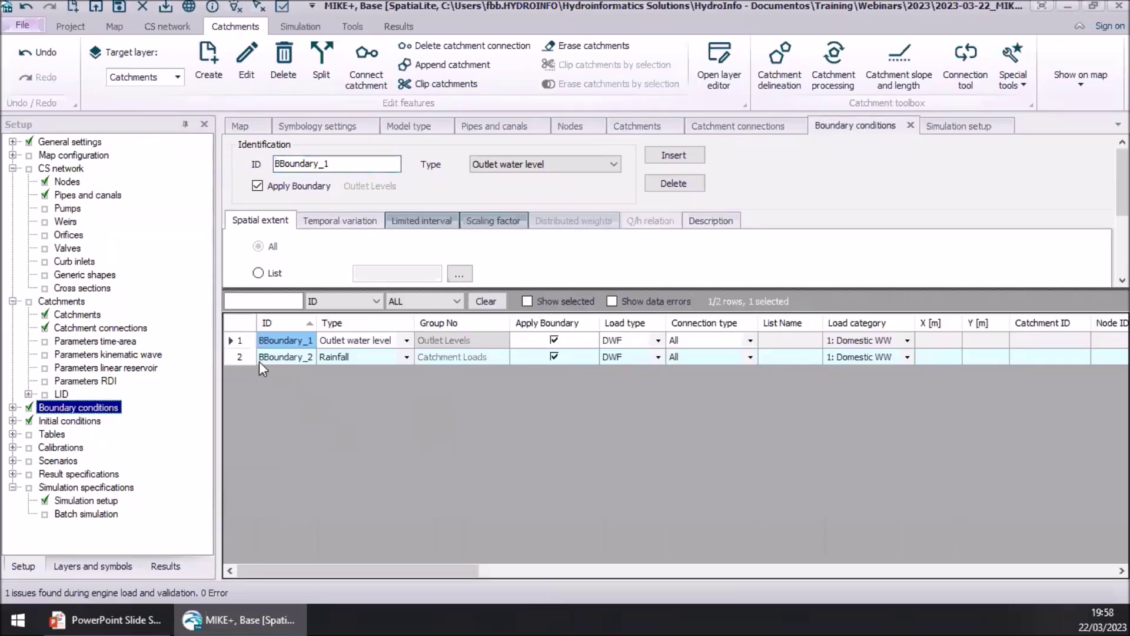
{"action": "left_click", "coordinate": [242, 355]}
{"action": "left_click_drag", "start_coordinate": [237, 343], "coordinate": [238, 347]}
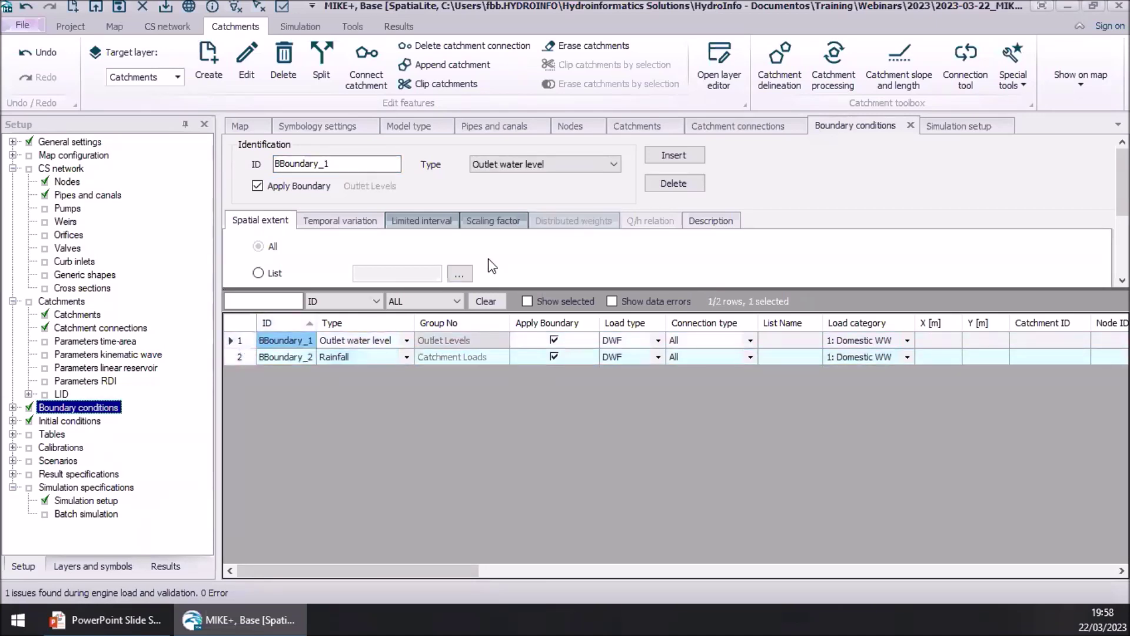
{"action": "left_click_drag", "start_coordinate": [553, 289], "coordinate": [552, 441]}
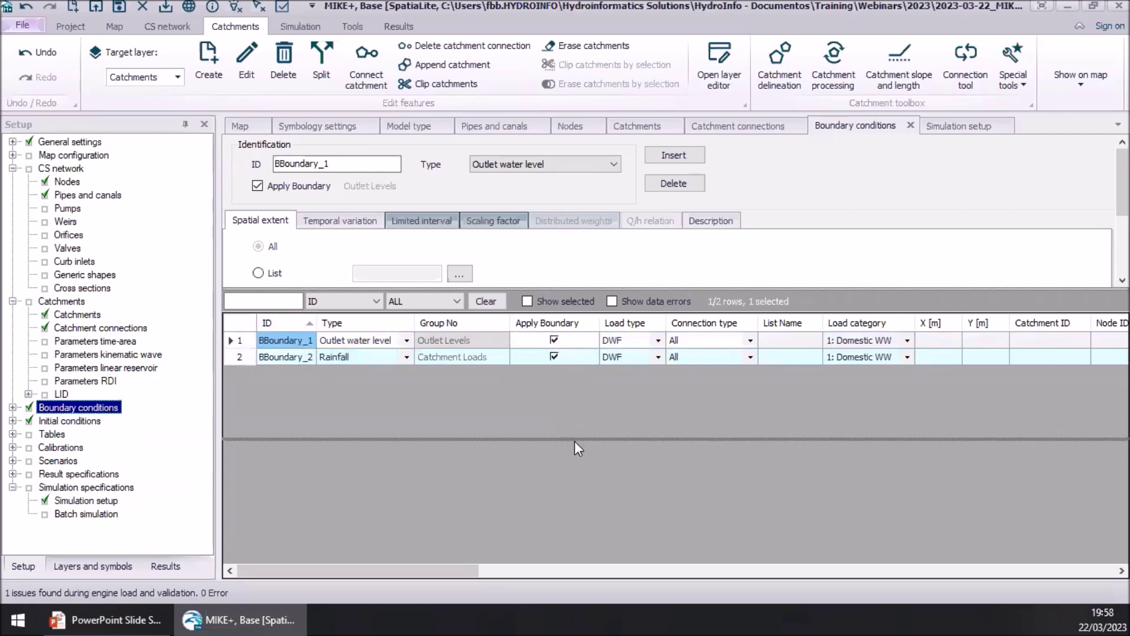
{"action": "left_click", "coordinate": [339, 223]}
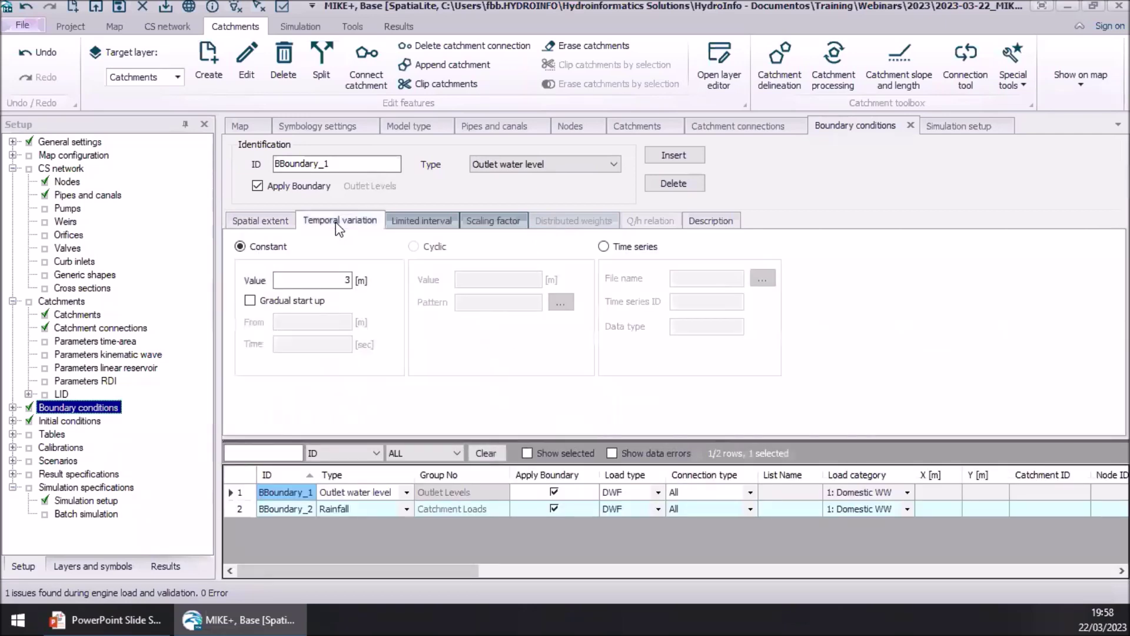
- Restrict the outlet water level boundary's spatial extent to the individual node Node_7 and check the outlet's location on the map
{"action": "left_click", "coordinate": [260, 220]}
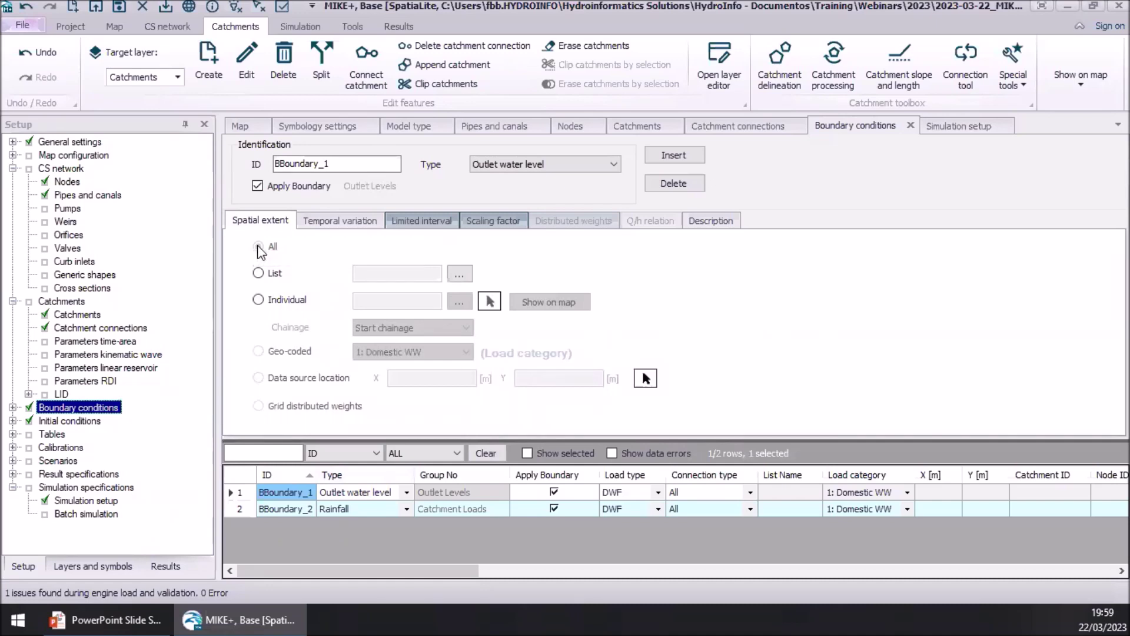
{"action": "left_click", "coordinate": [259, 299]}
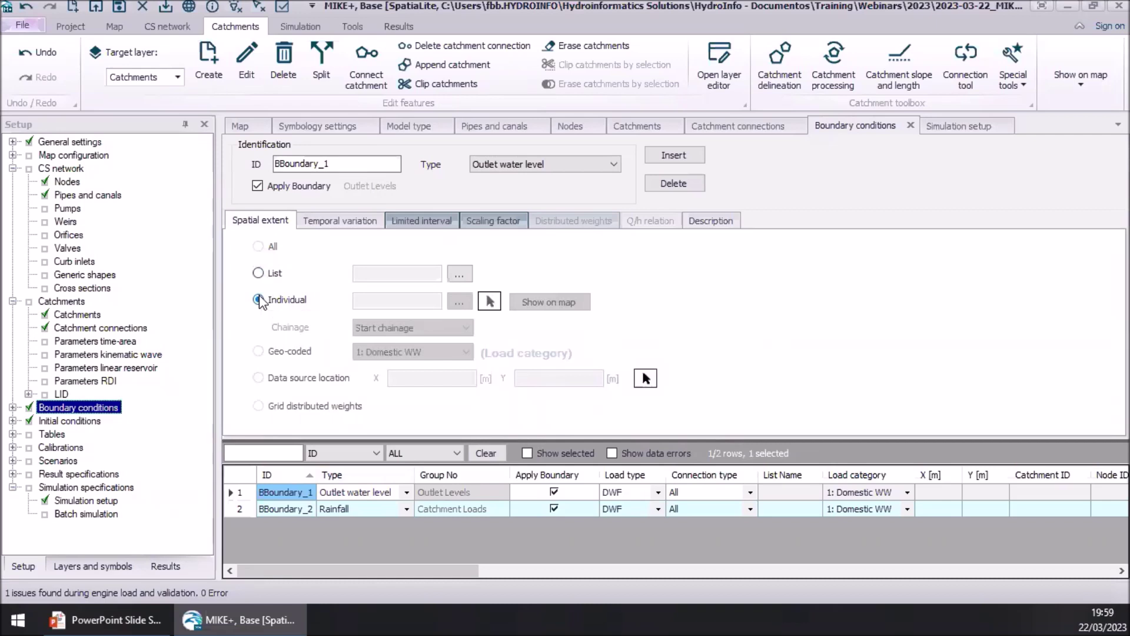
{"action": "left_click", "coordinate": [461, 303]}
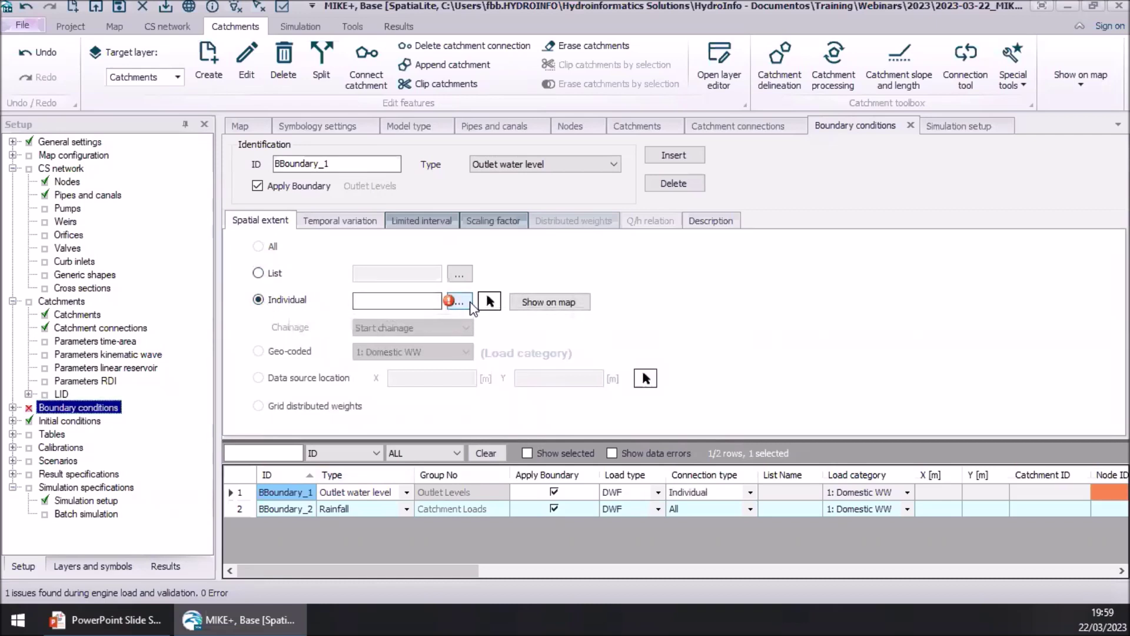
{"action": "left_click", "coordinate": [634, 473]}
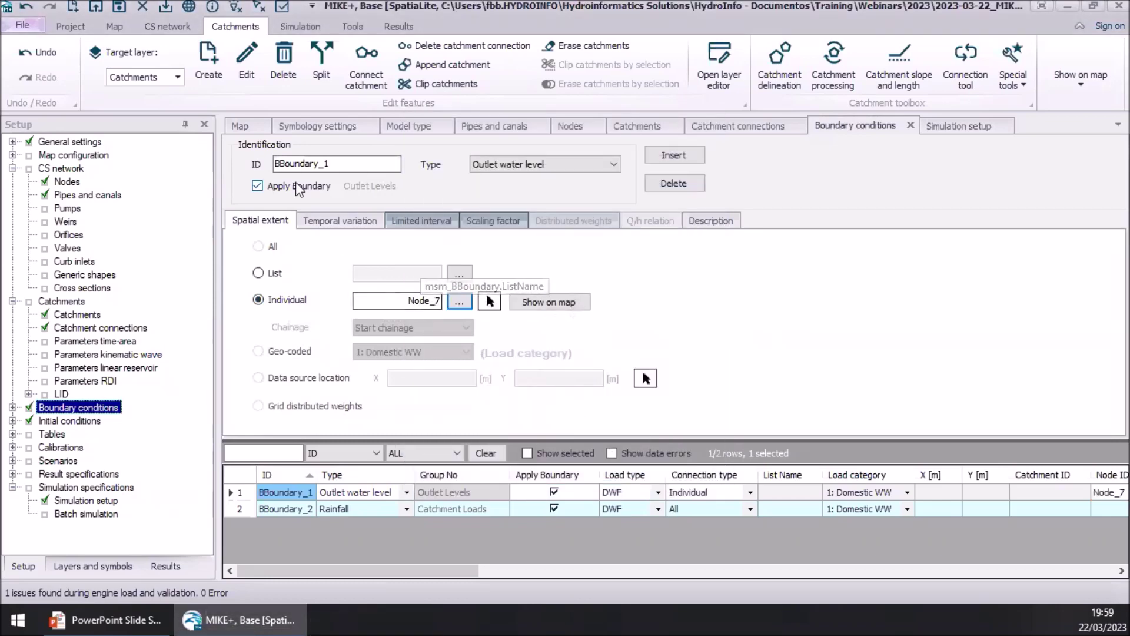
{"action": "left_click", "coordinate": [240, 126]}
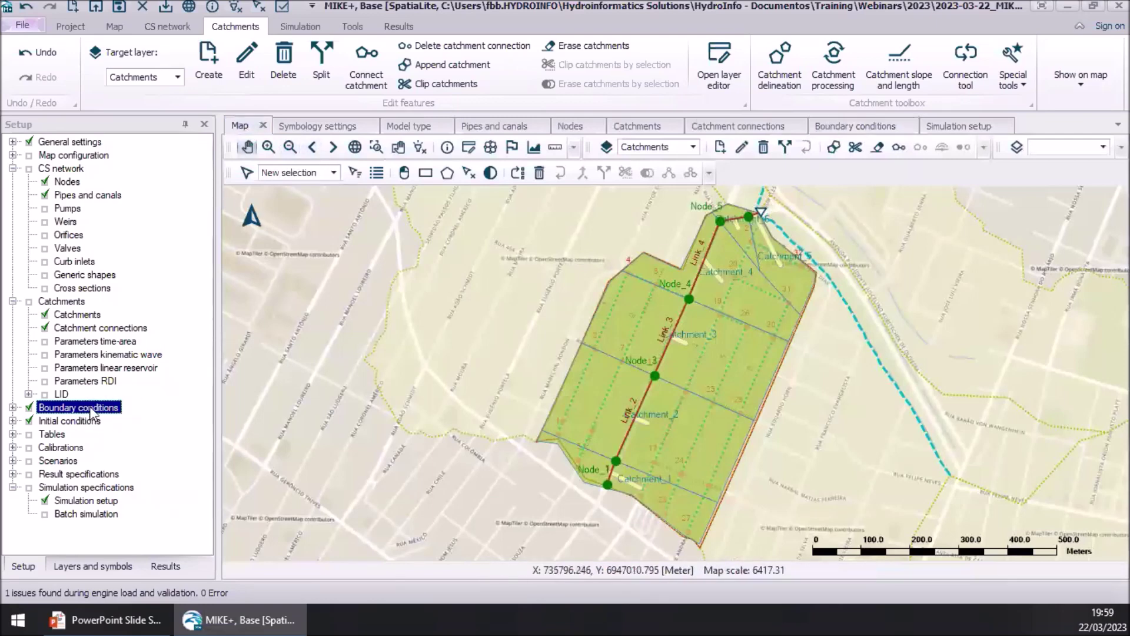
{"action": "left_click", "coordinate": [890, 133]}
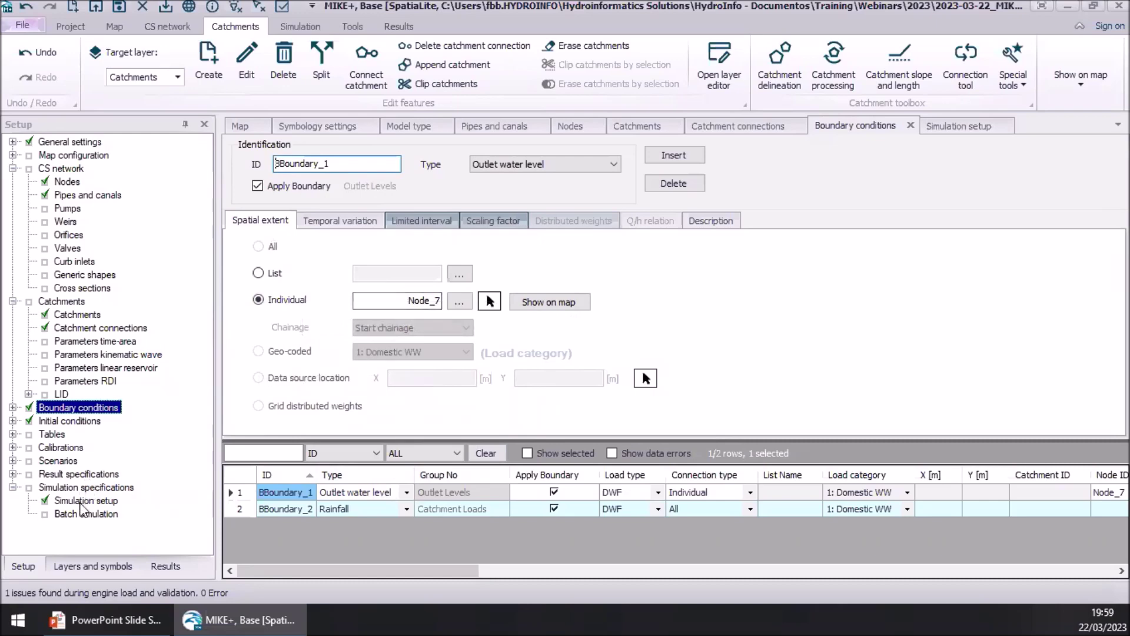
- Rerun the webinar_00_1 simulation and view its results on the map with the simulation log hidden
{"action": "left_click", "coordinate": [82, 501]}
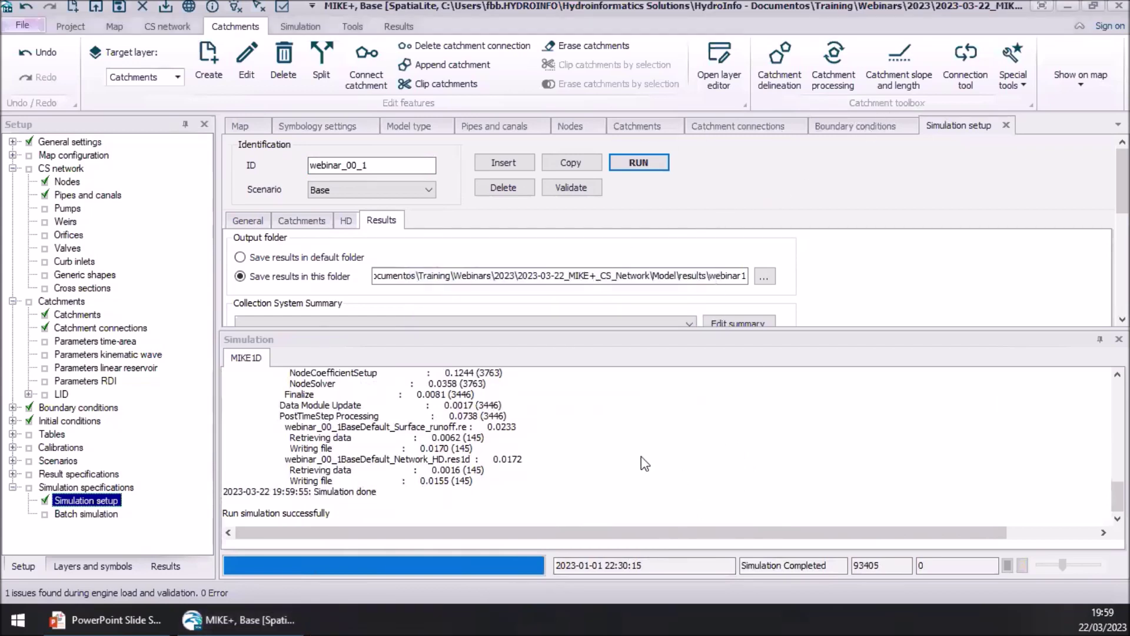
{"action": "left_click", "coordinate": [239, 127]}
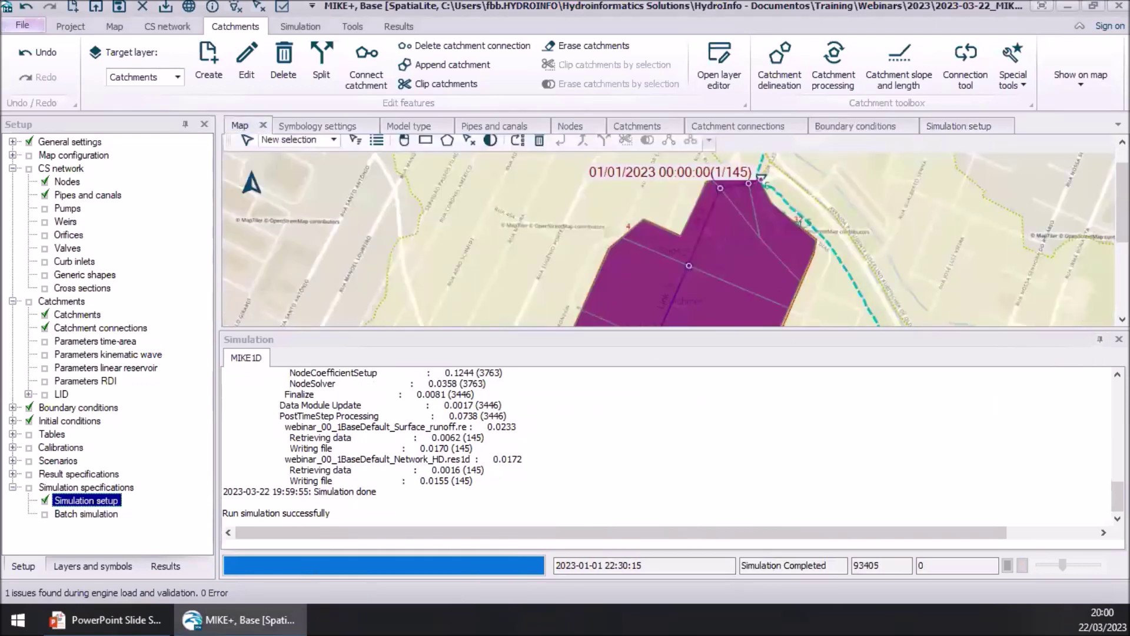
{"action": "left_click", "coordinate": [1100, 340]}
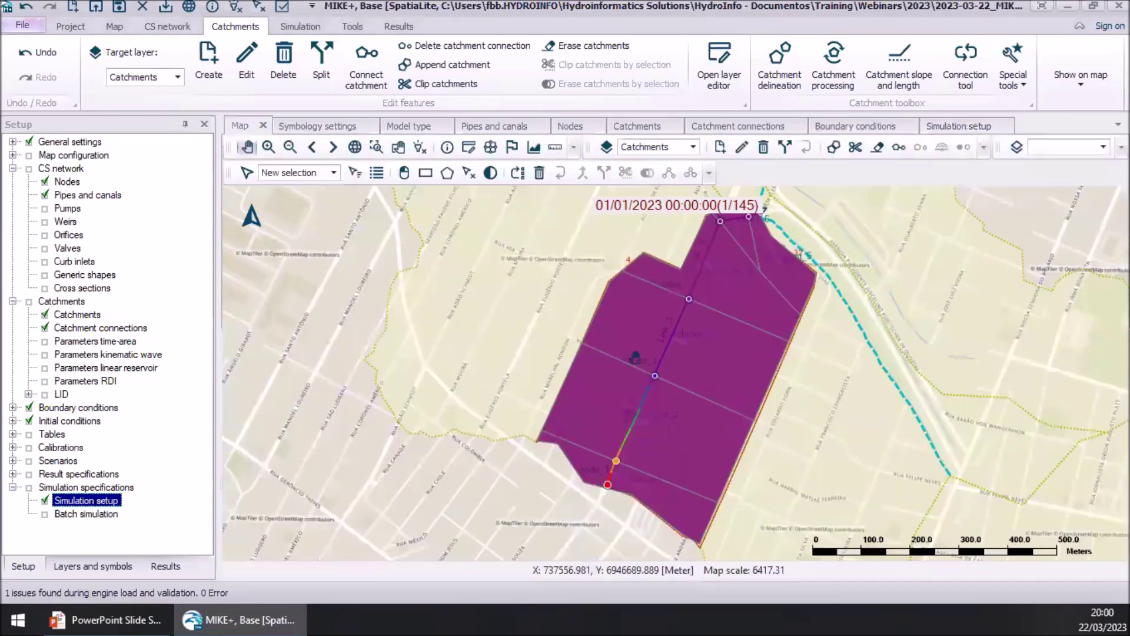
{"action": "left_click_drag", "start_coordinate": [625, 313], "coordinate": [559, 305]}
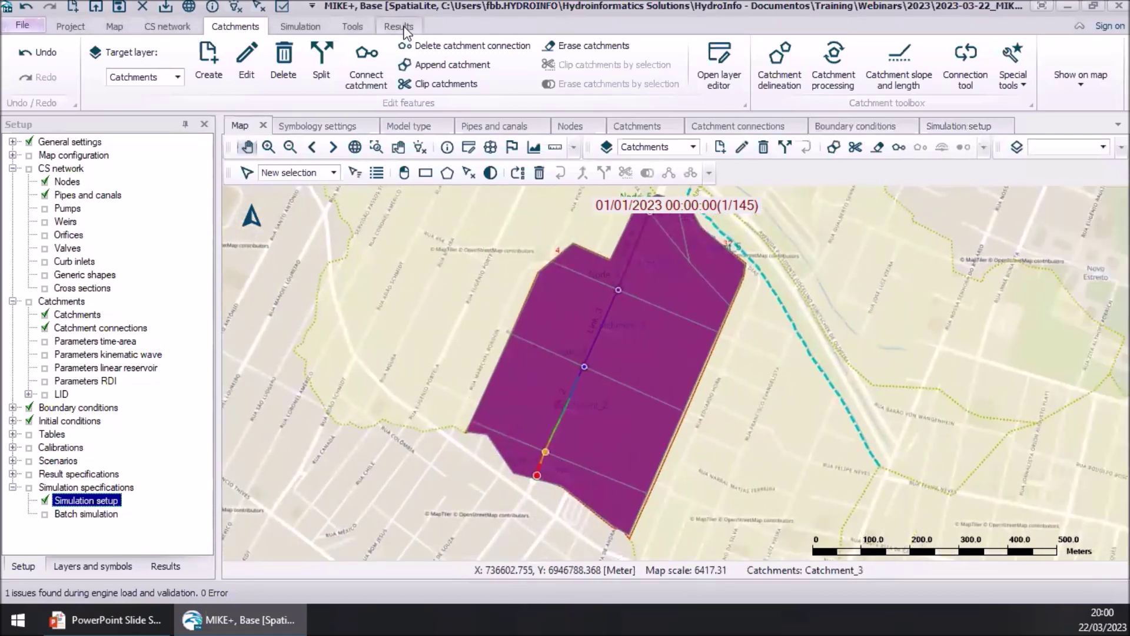
- Start adding a time series from the map, with webinar_00_1BaseDefault_Surface_runoff.res1d as the source file
{"action": "left_click", "coordinate": [403, 28]}
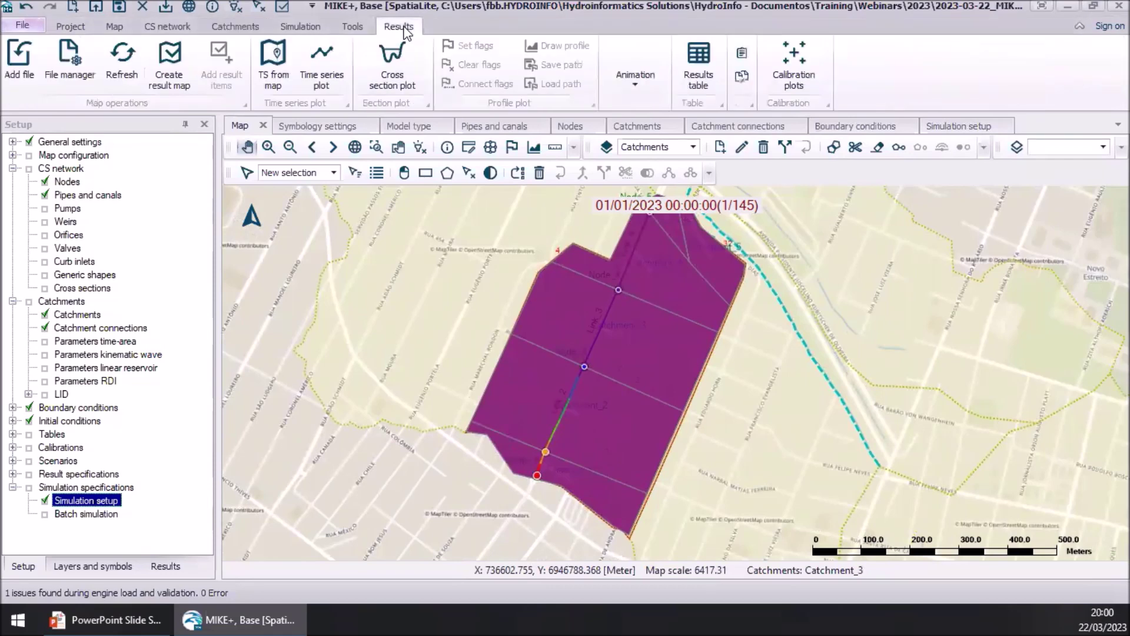
{"action": "left_click", "coordinate": [392, 65]}
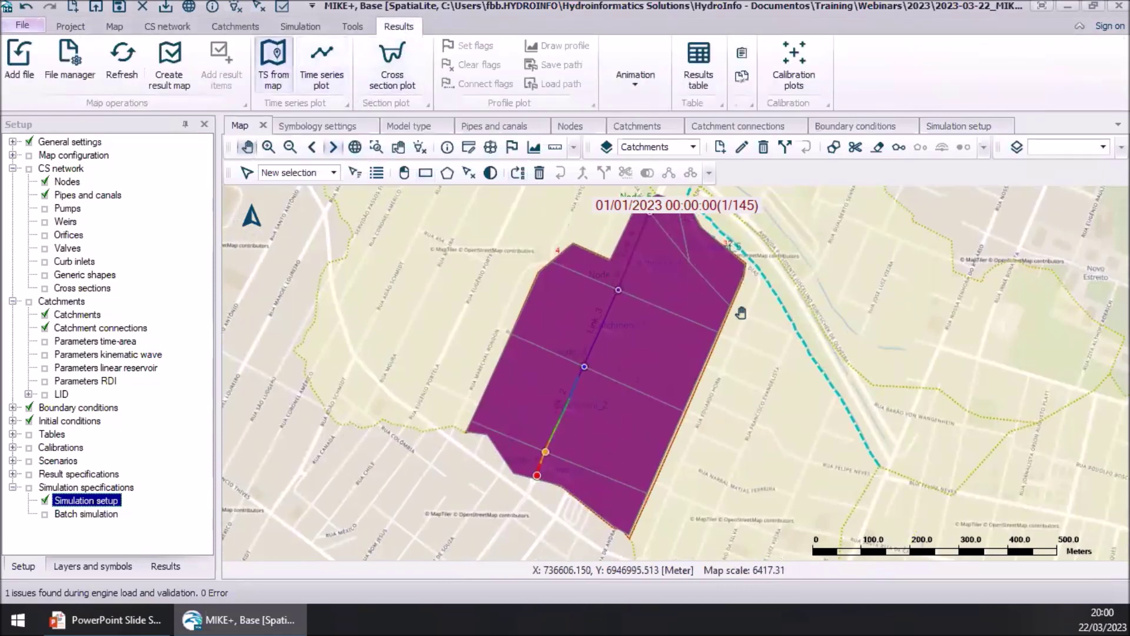
{"action": "left_click_drag", "start_coordinate": [706, 329], "coordinate": [555, 358]}
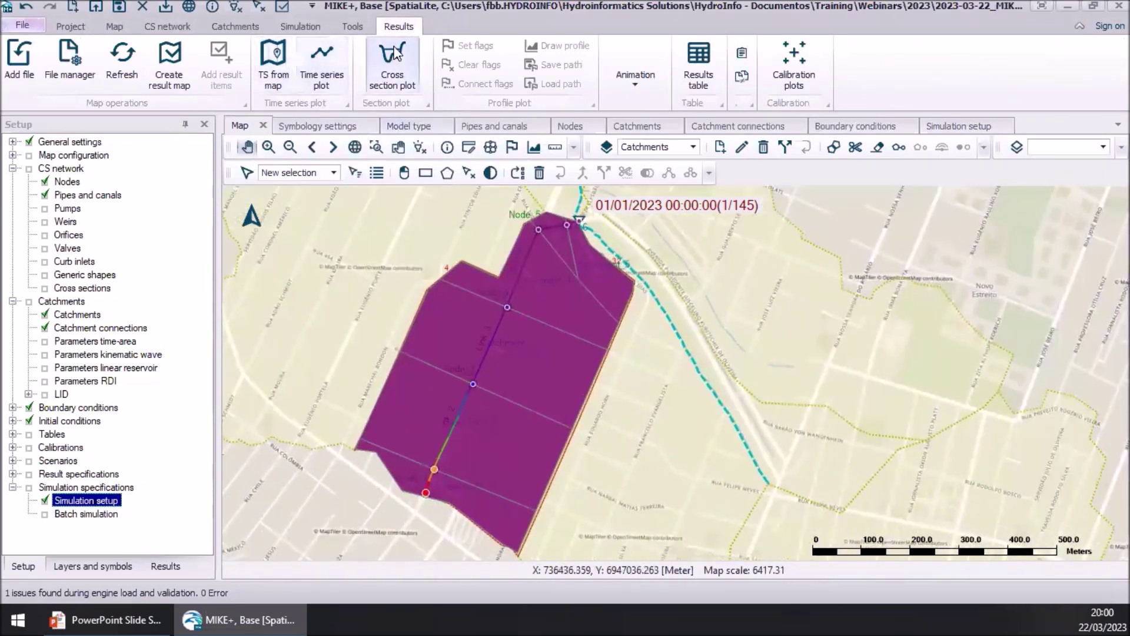
{"action": "left_click", "coordinate": [276, 65]}
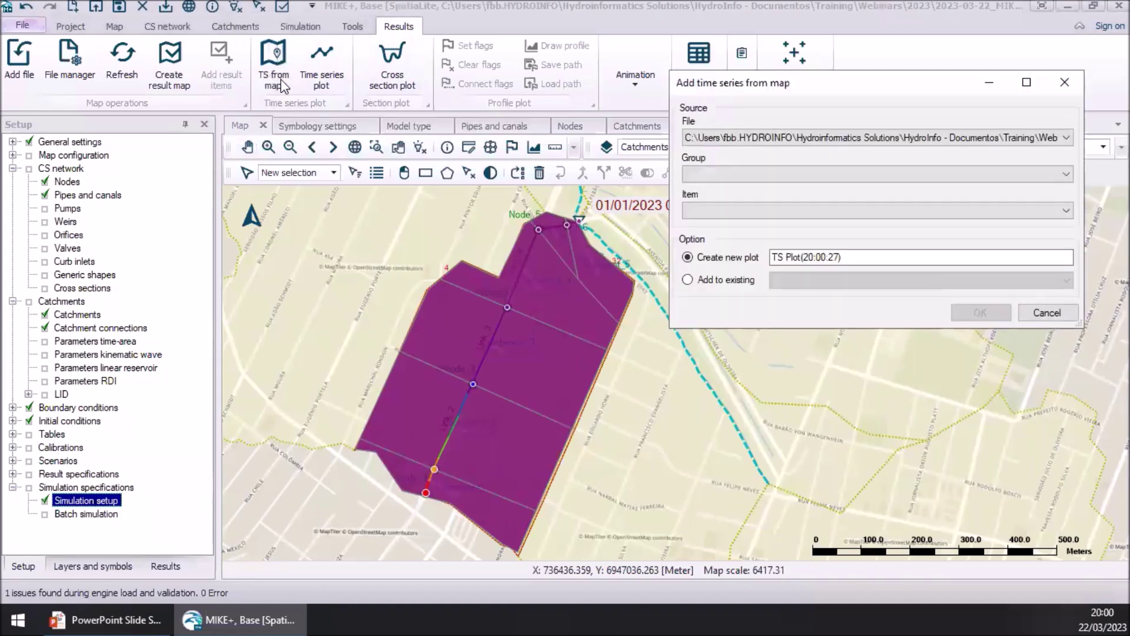
{"action": "left_click", "coordinate": [900, 133]}
{"action": "left_click", "coordinate": [938, 81]}
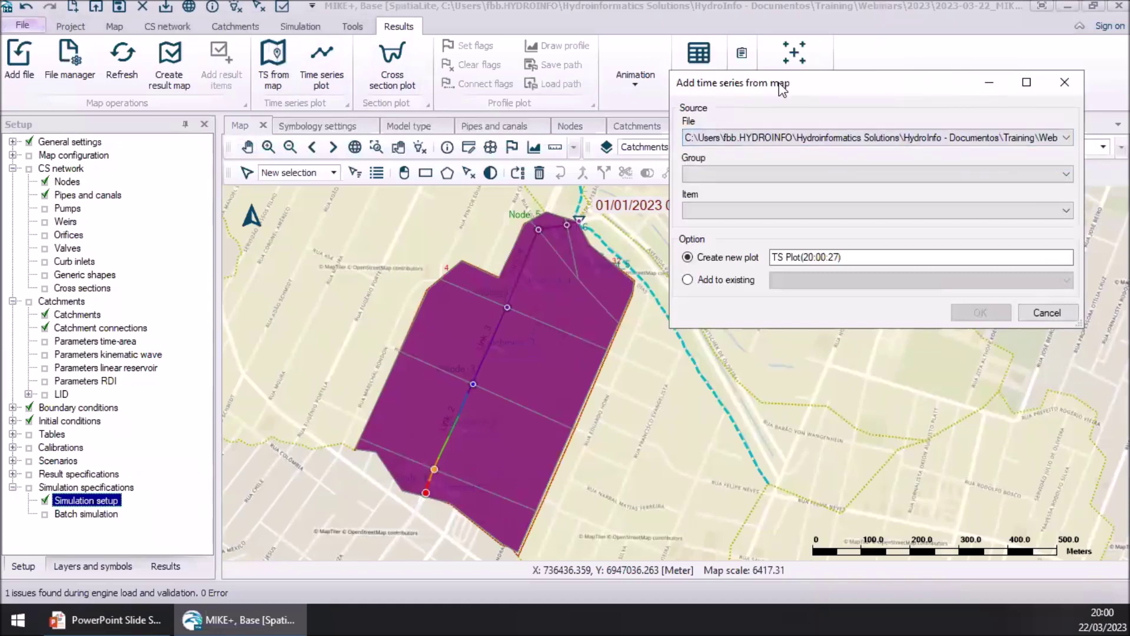
{"action": "left_click_drag", "start_coordinate": [755, 82], "coordinate": [196, 83]}
{"action": "left_click", "coordinate": [220, 137]}
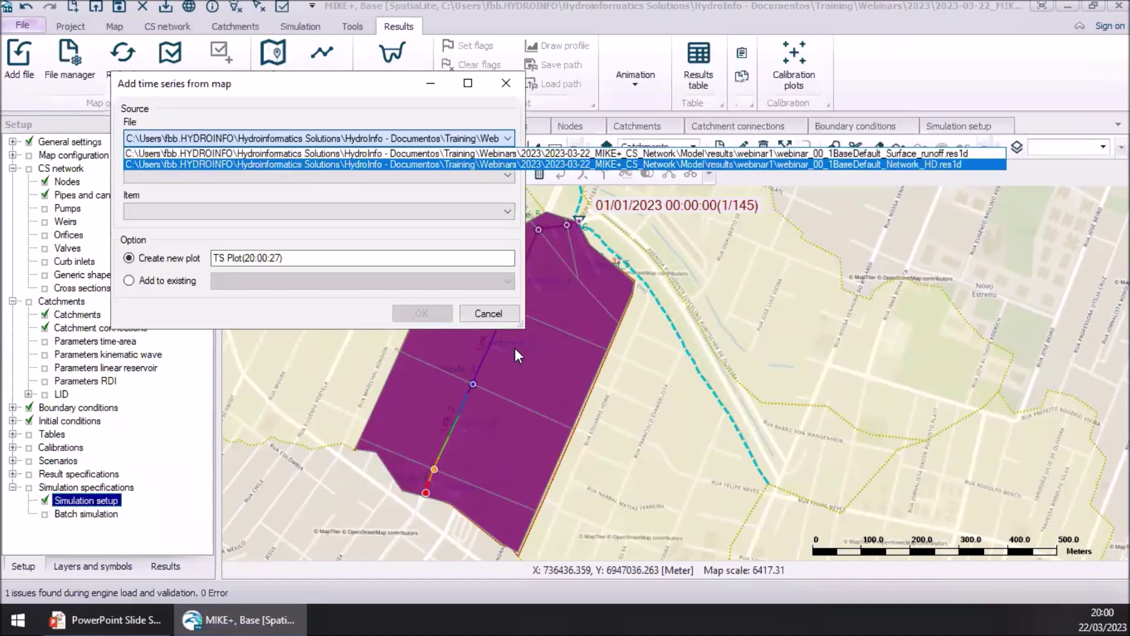
{"action": "left_click", "coordinate": [715, 154]}
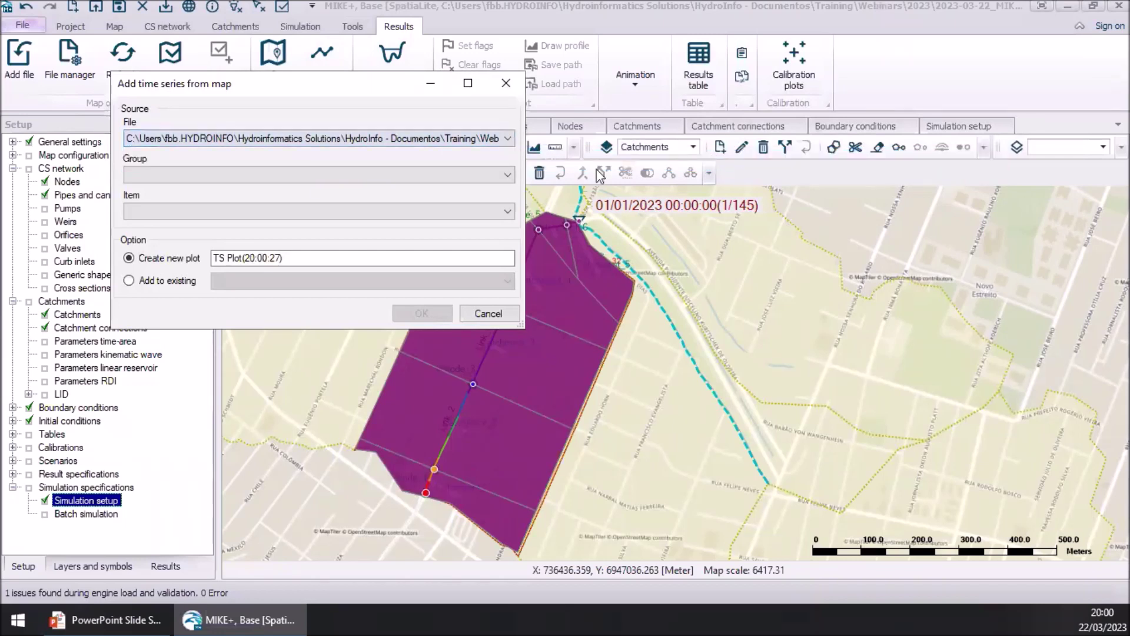
- Create a new time series plot of the Catchment group's Catchment Total Runoff item for Catchment_3
{"action": "left_click", "coordinate": [333, 175]}
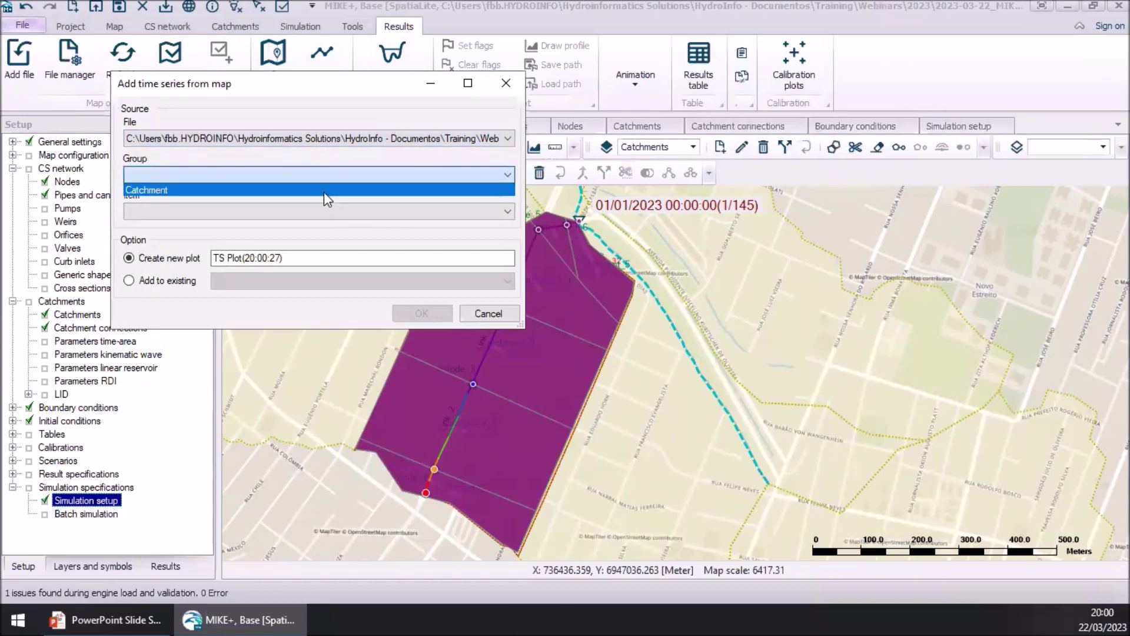
{"action": "left_click", "coordinate": [324, 188]}
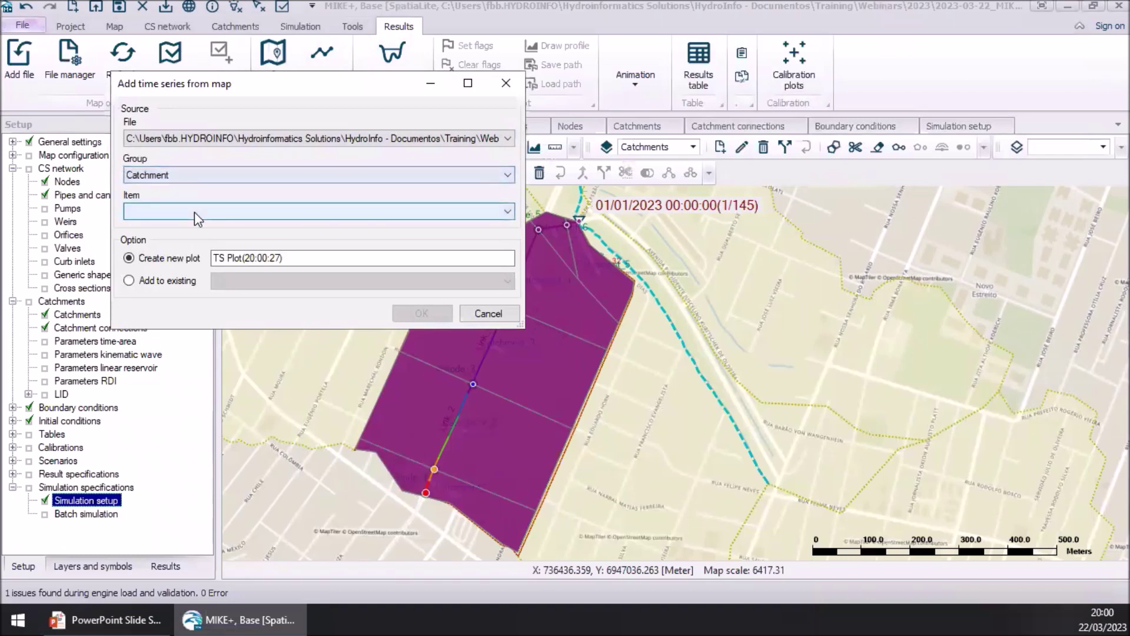
{"action": "left_click", "coordinate": [195, 212]}
{"action": "left_click", "coordinate": [230, 226]}
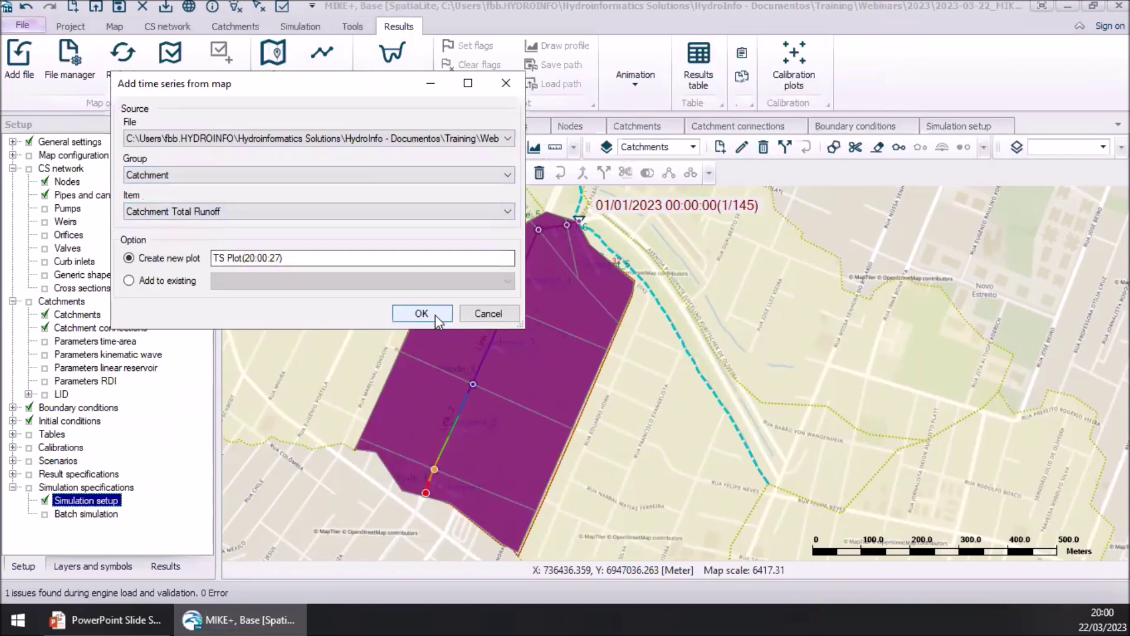
{"action": "left_click", "coordinate": [401, 314]}
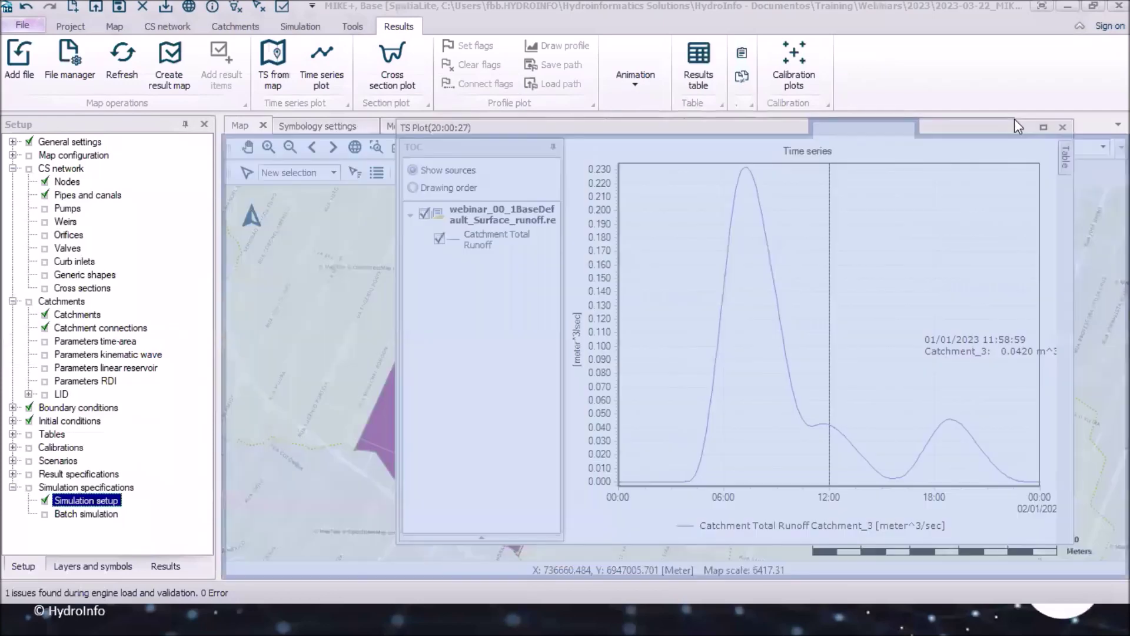
- Dock the plot beside the map, add the total runoff of Catchment_4, Catchment_5 and Catchment_2, and fit the axes to the curves
{"action": "left_click_drag", "start_coordinate": [1016, 125], "coordinate": [719, 362]}
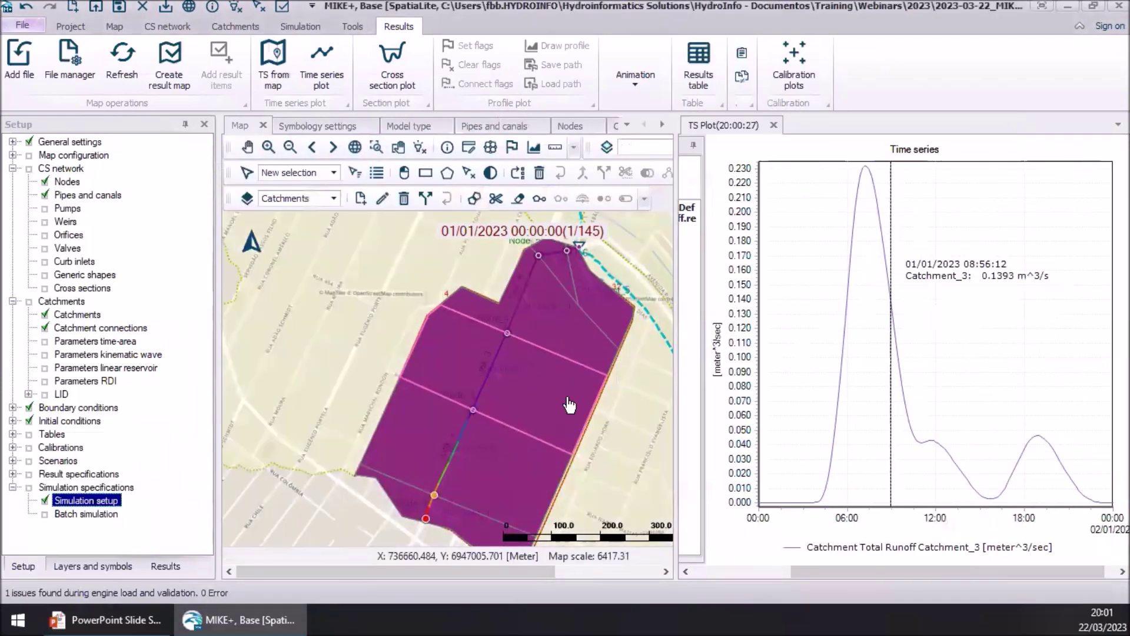
{"action": "left_click", "coordinate": [580, 321]}
{"action": "left_click", "coordinate": [611, 316]}
{"action": "left_click", "coordinate": [495, 456]}
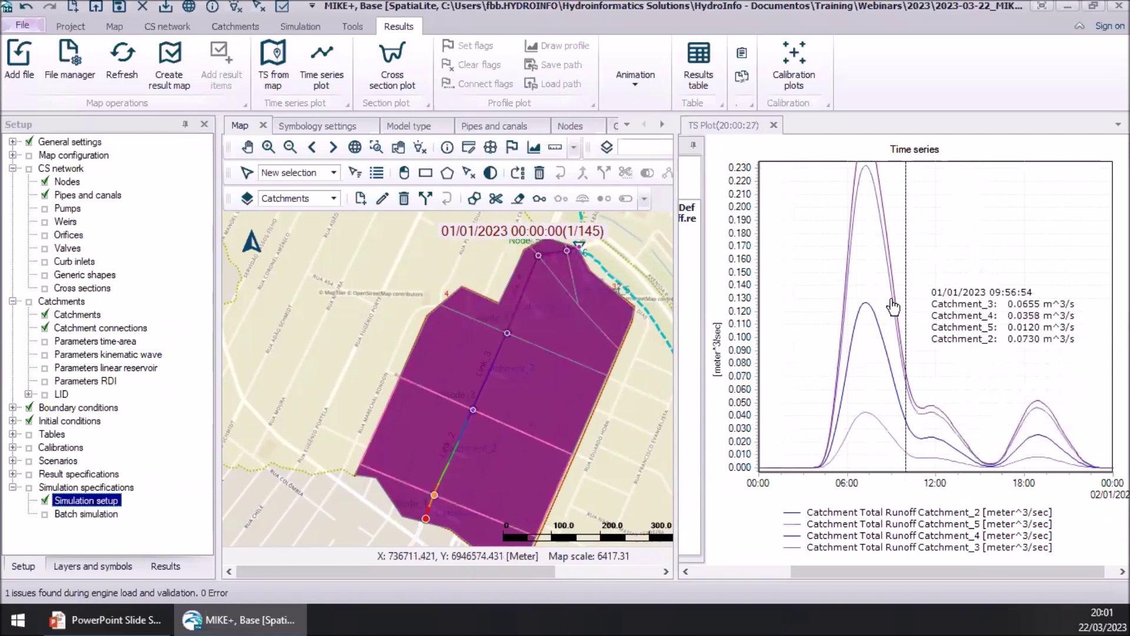
{"action": "right_click", "coordinate": [906, 248]}
{"action": "left_click", "coordinate": [957, 275]}
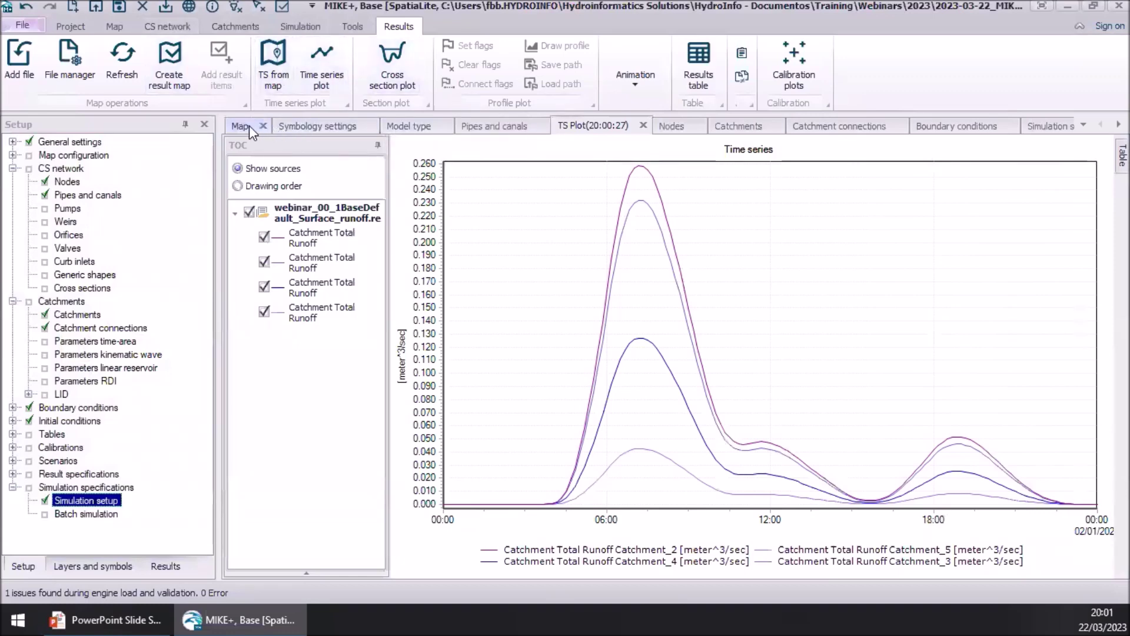
- Start adding a time series from the map, with webinar_00_1BaseDefault_Network_HD.res1d as the source file
{"action": "left_click", "coordinate": [240, 125]}
{"action": "left_click", "coordinate": [277, 59]}
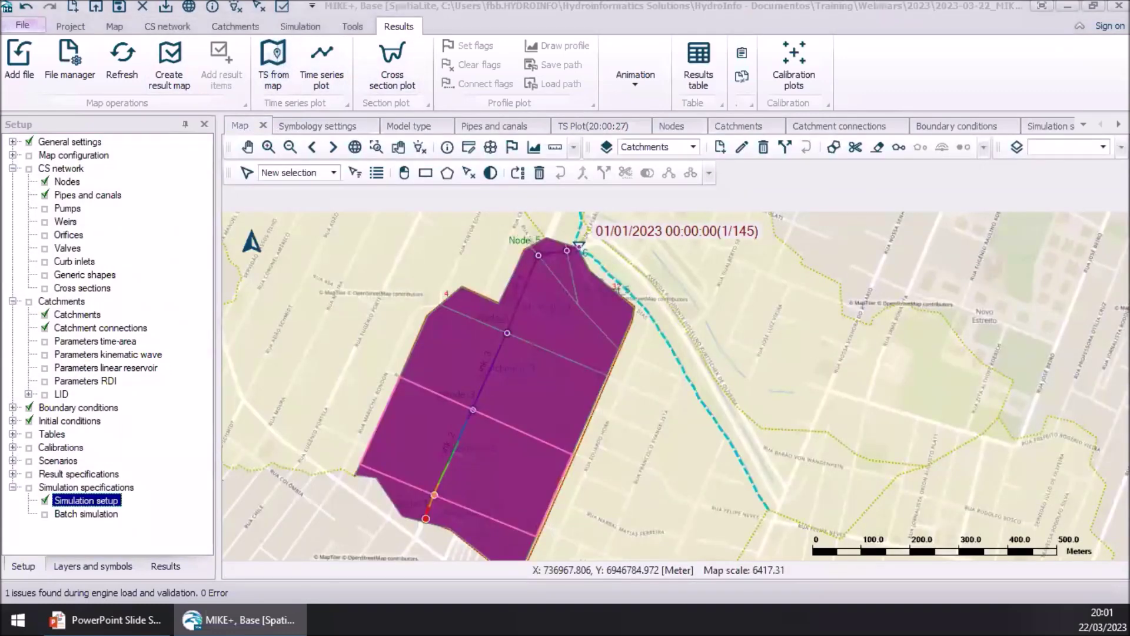
{"action": "left_click", "coordinate": [850, 159]}
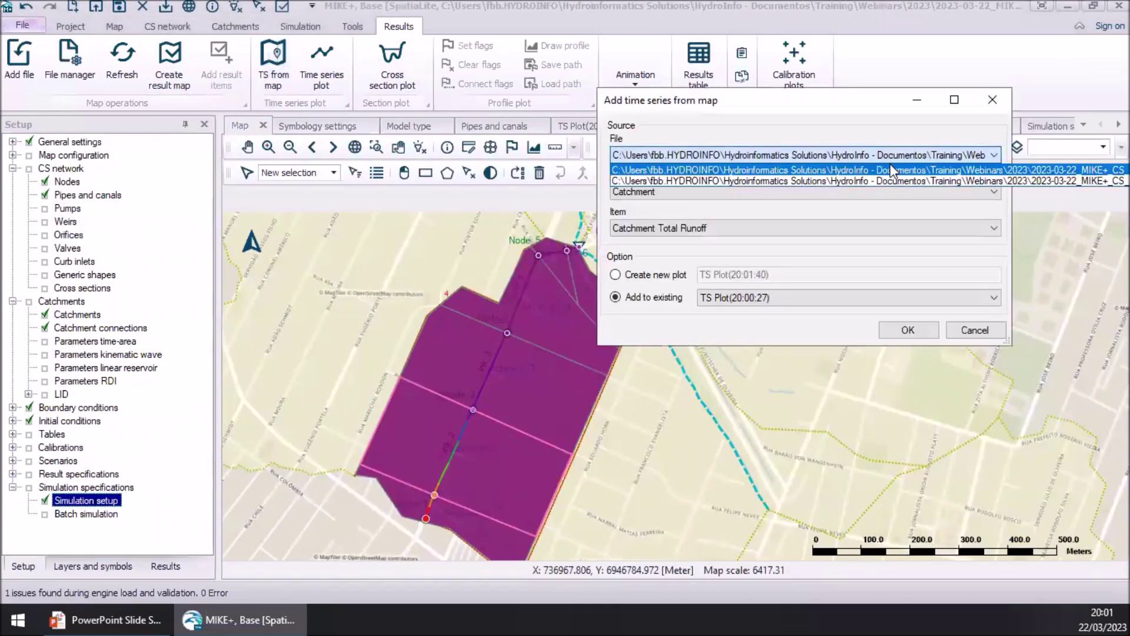
{"action": "left_click", "coordinate": [861, 108]}
{"action": "left_click_drag", "start_coordinate": [662, 106], "coordinate": [272, 88]}
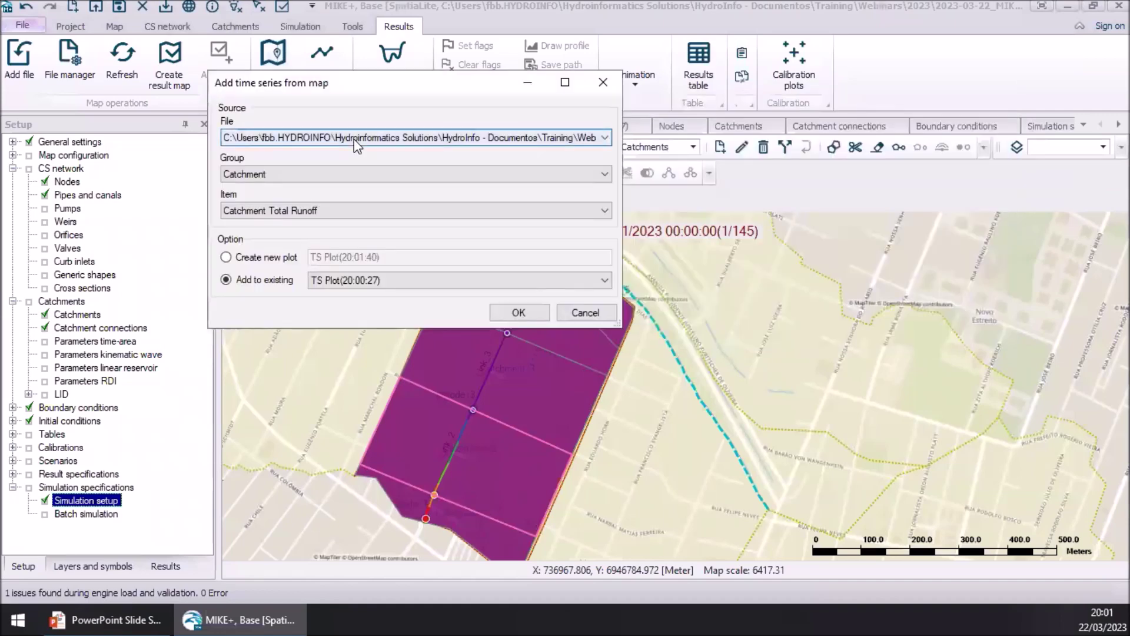
{"action": "left_click", "coordinate": [355, 139]}
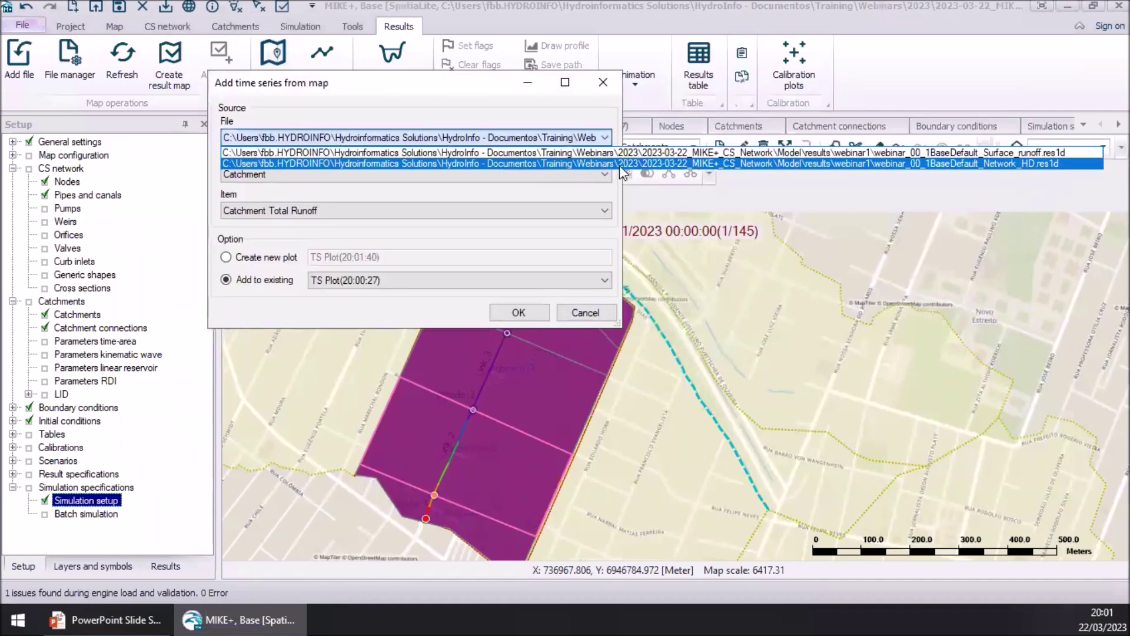
{"action": "left_click", "coordinate": [995, 164]}
- Create a new time series plot of the Link group's Link Discharge item for Link_3
{"action": "left_click", "coordinate": [422, 173]}
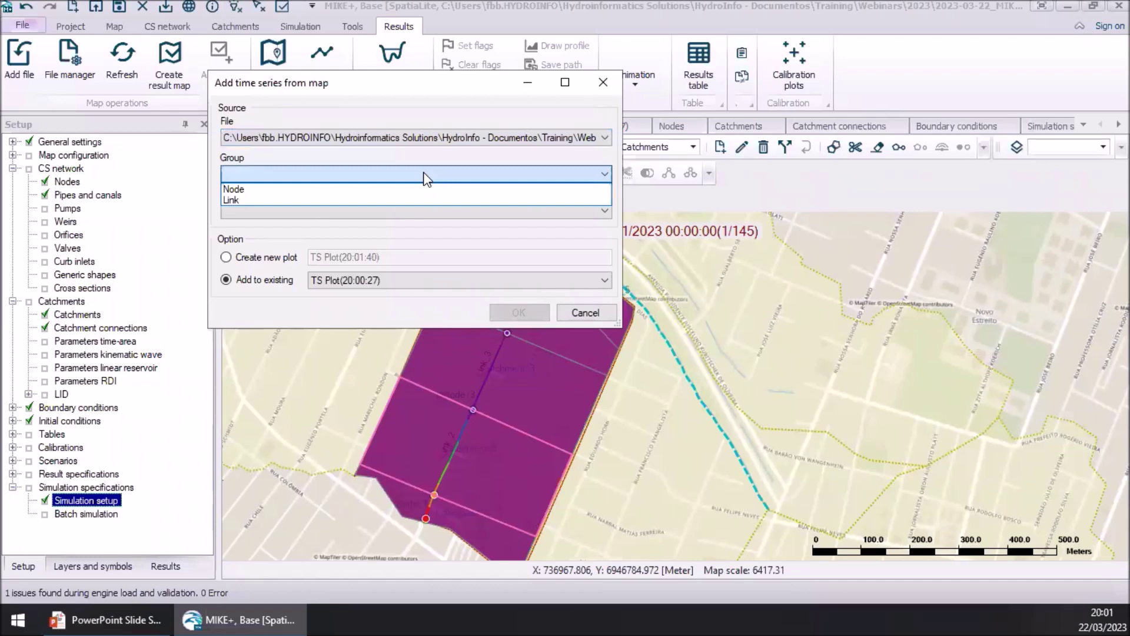
{"action": "left_click", "coordinate": [408, 203]}
{"action": "left_click", "coordinate": [263, 259]}
{"action": "left_click", "coordinate": [318, 212]}
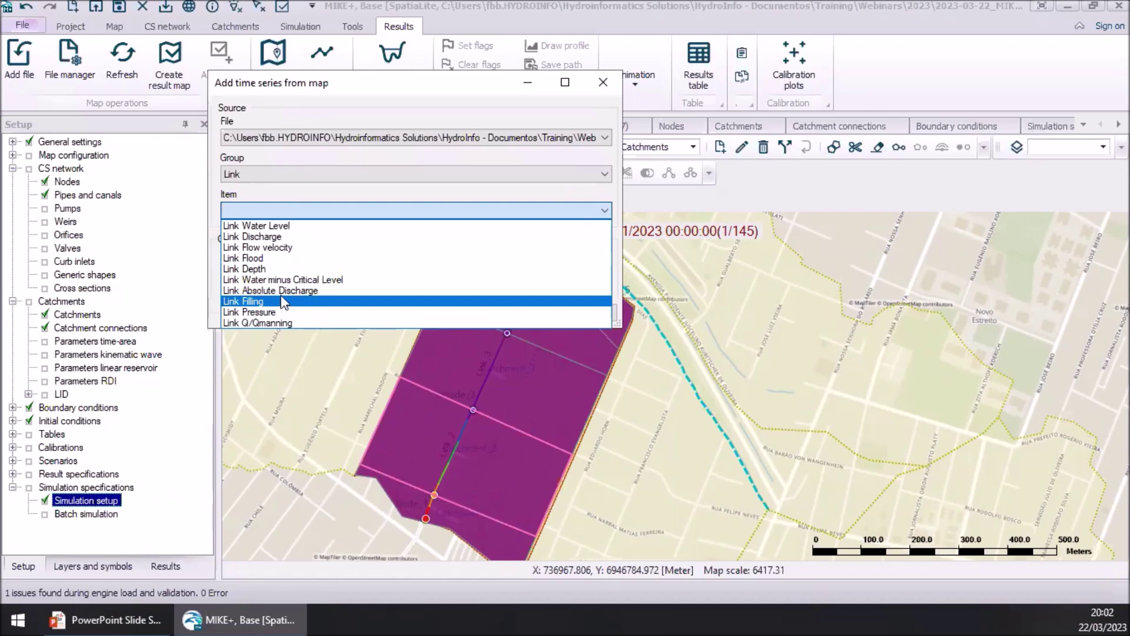
{"action": "left_click", "coordinate": [286, 238]}
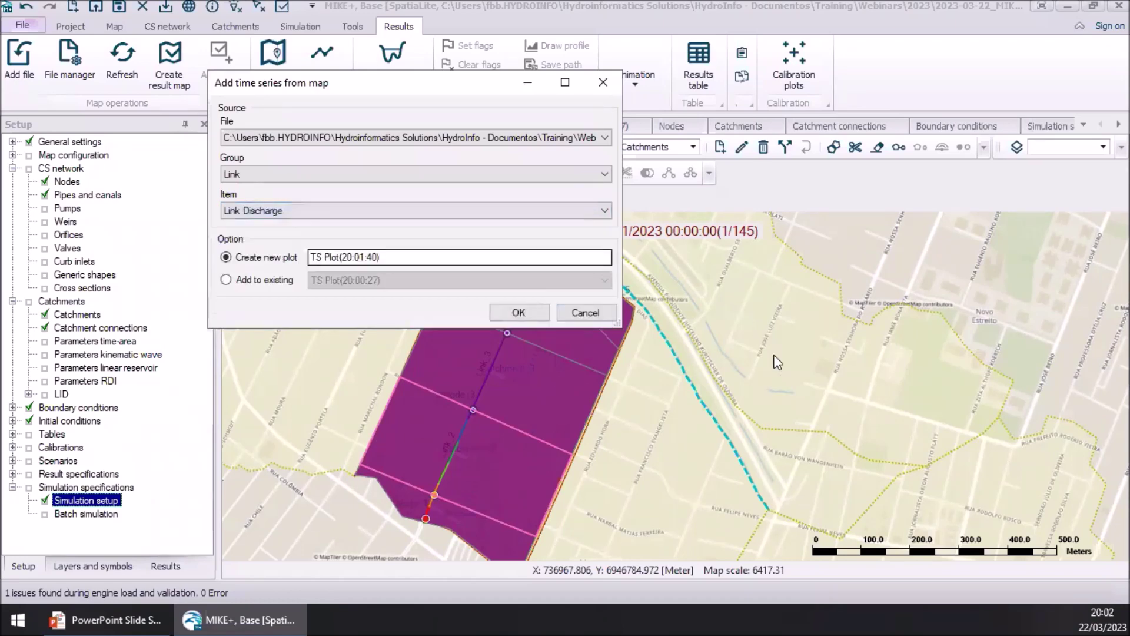
{"action": "left_click", "coordinate": [515, 313]}
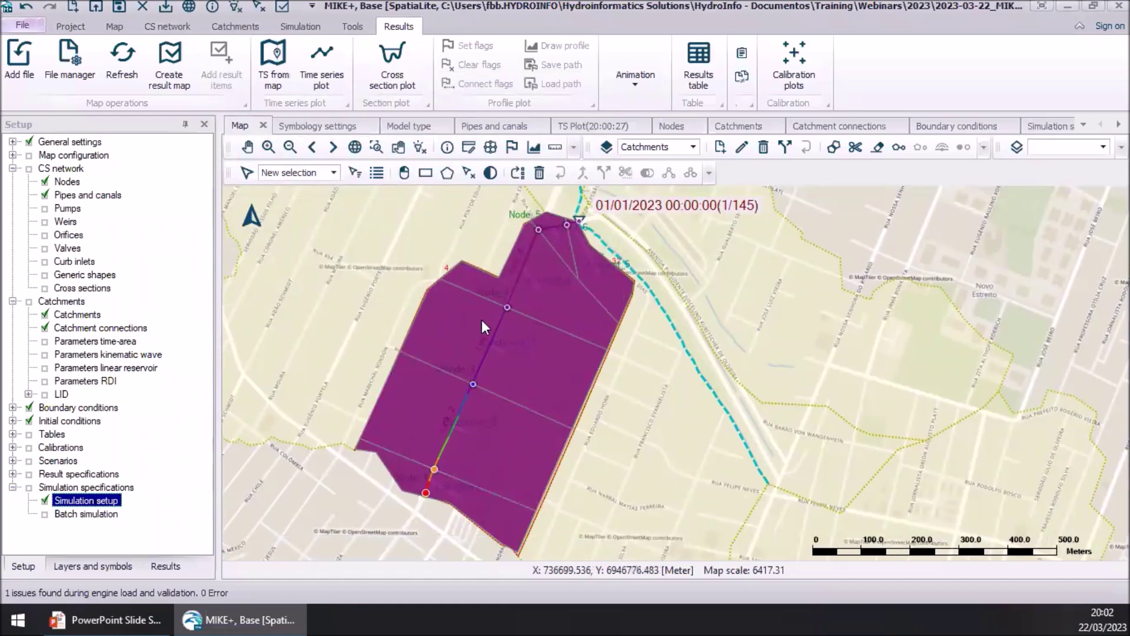
{"action": "left_click", "coordinate": [493, 342]}
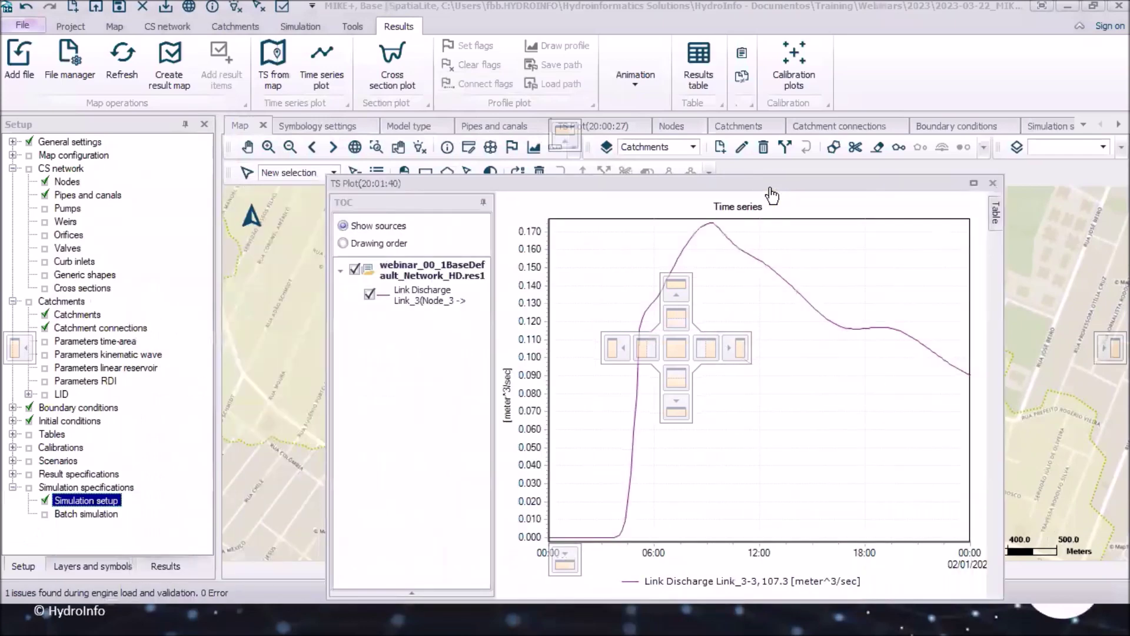
- Dock the discharge plot beside the map, add Link_4, Link_2 and Link_5 with the axes fitted to the curves, and close the plot
{"action": "left_click_drag", "start_coordinate": [757, 180], "coordinate": [711, 352]}
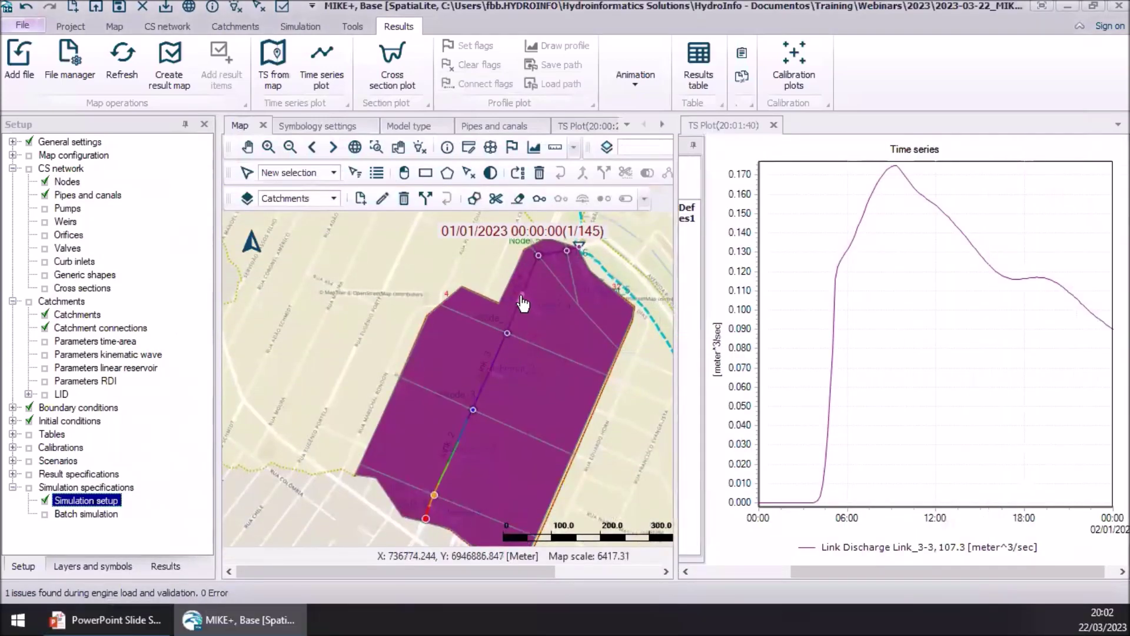
{"action": "left_click", "coordinate": [522, 303]}
{"action": "left_click", "coordinate": [454, 455]}
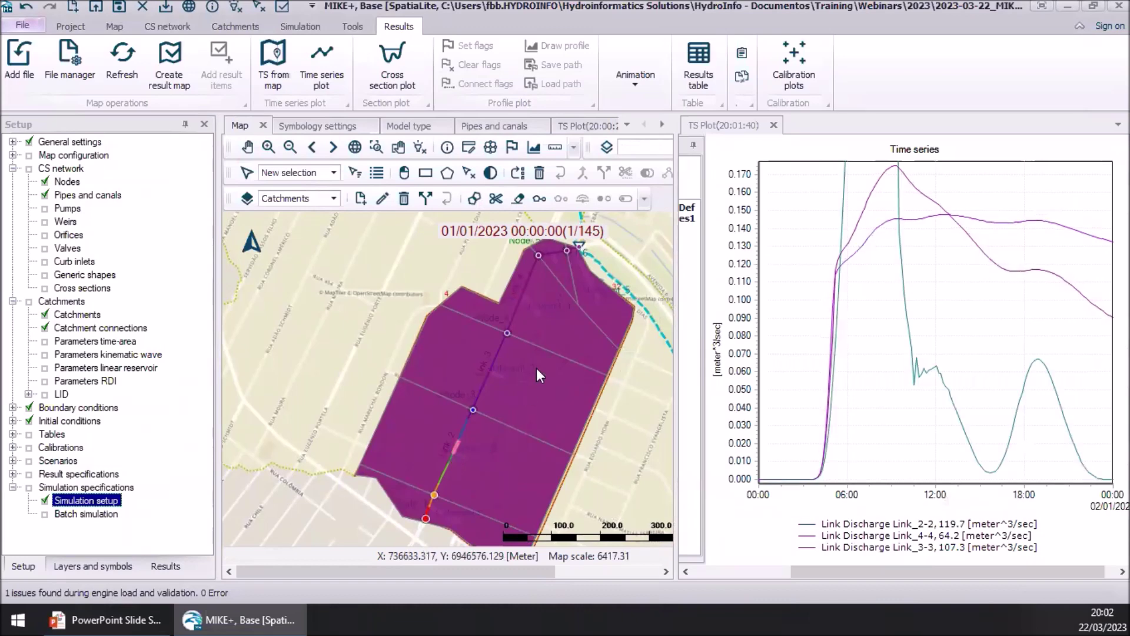
{"action": "left_click", "coordinate": [552, 255]}
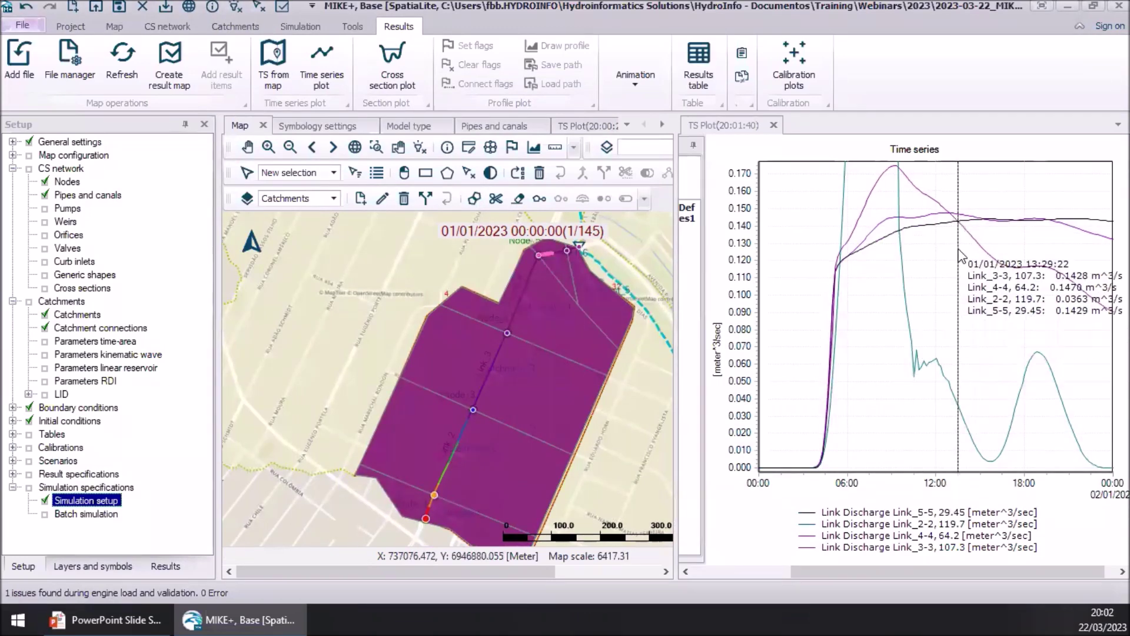
{"action": "right_click", "coordinate": [959, 249]}
{"action": "left_click", "coordinate": [1005, 284]}
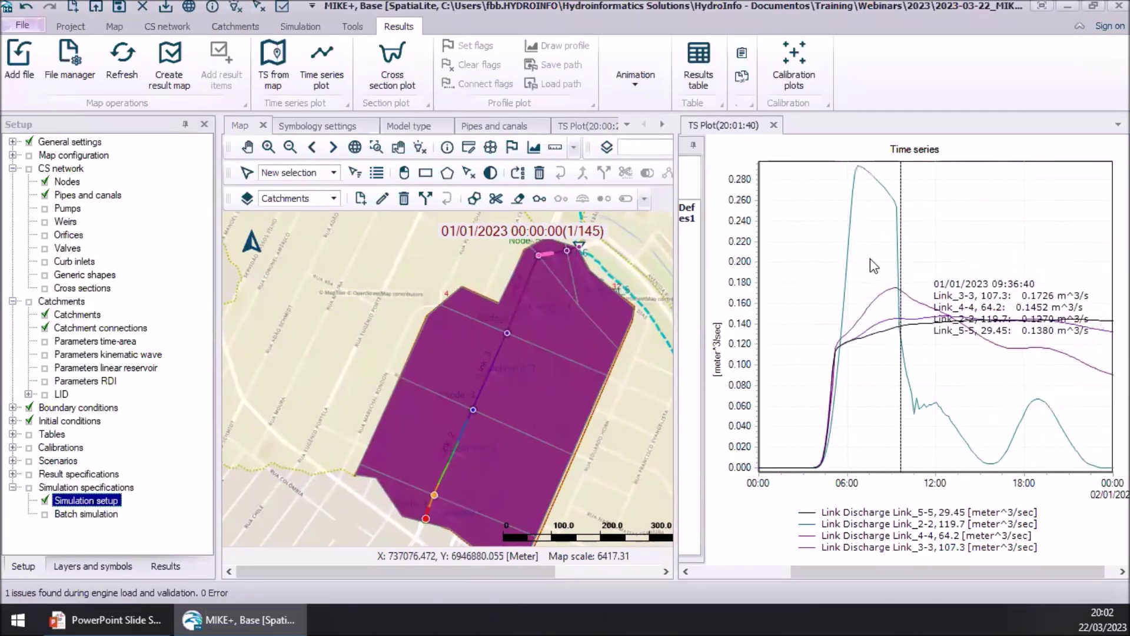
{"action": "left_click", "coordinate": [774, 125]}
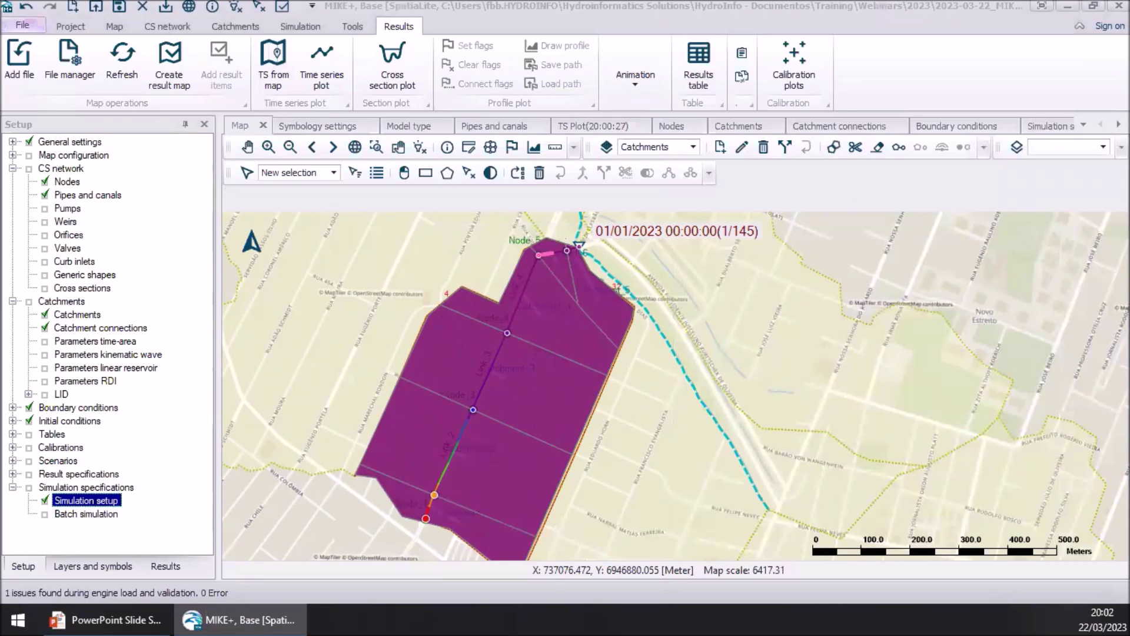
- Create a new time series plot from the map of the Link Flow velocity item for Link_2
{"action": "left_click", "coordinate": [765, 305]}
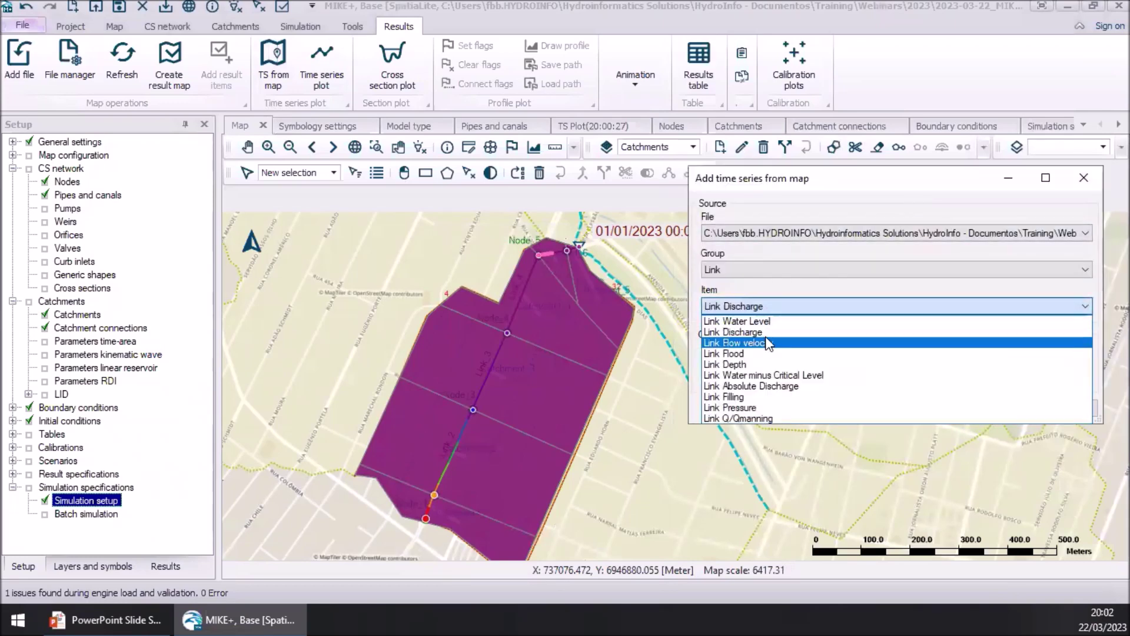
{"action": "left_click", "coordinate": [765, 340]}
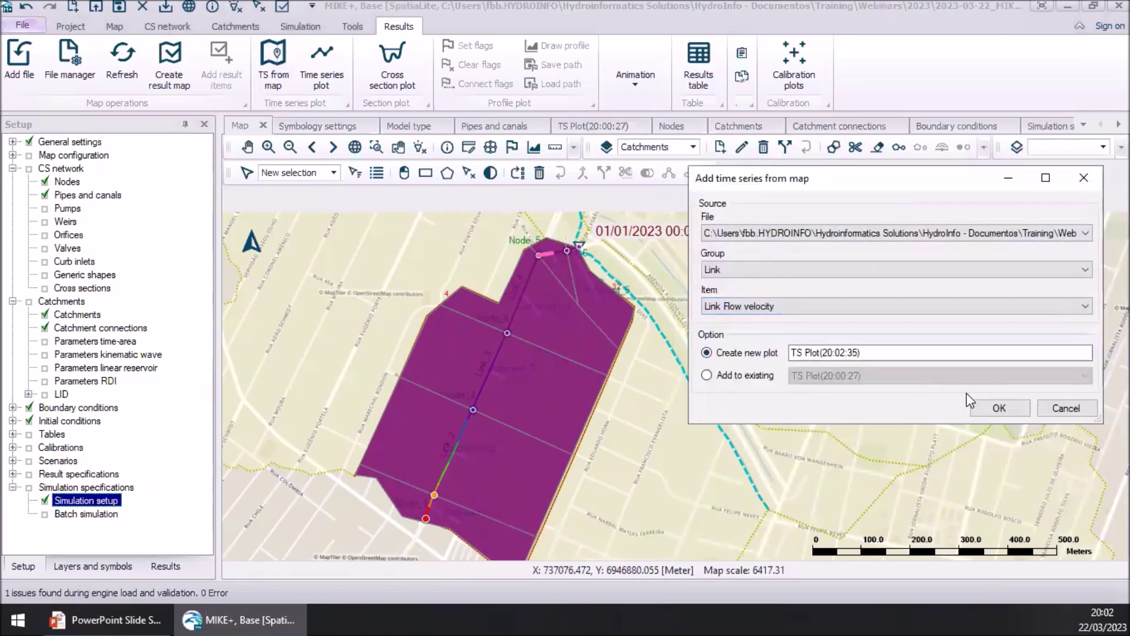
{"action": "left_click", "coordinate": [995, 409]}
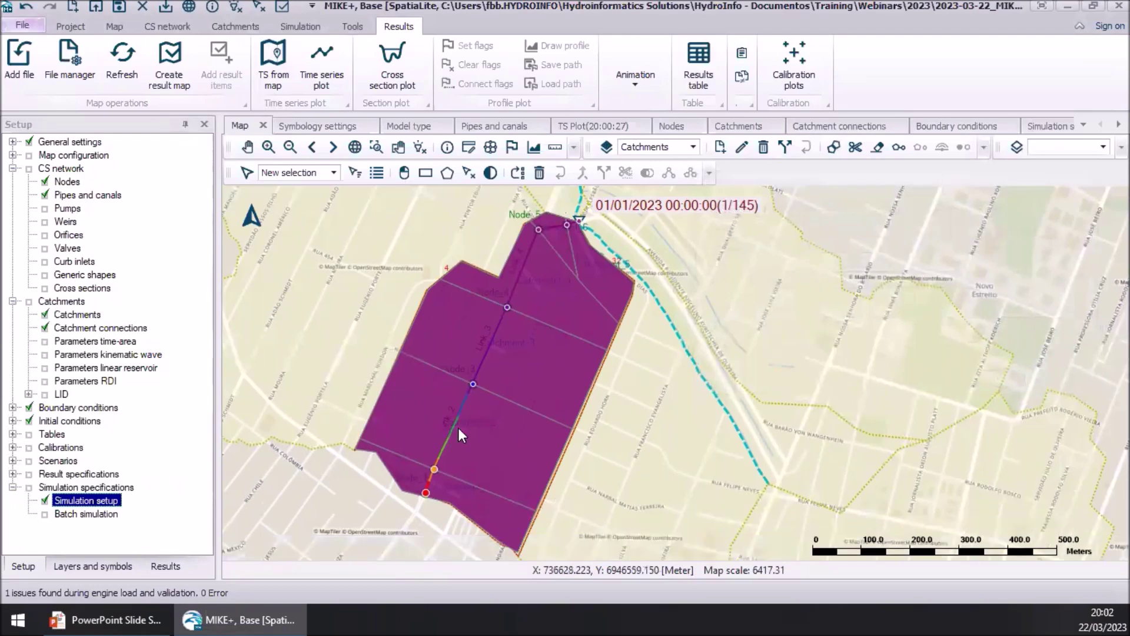
{"action": "left_click", "coordinate": [451, 433]}
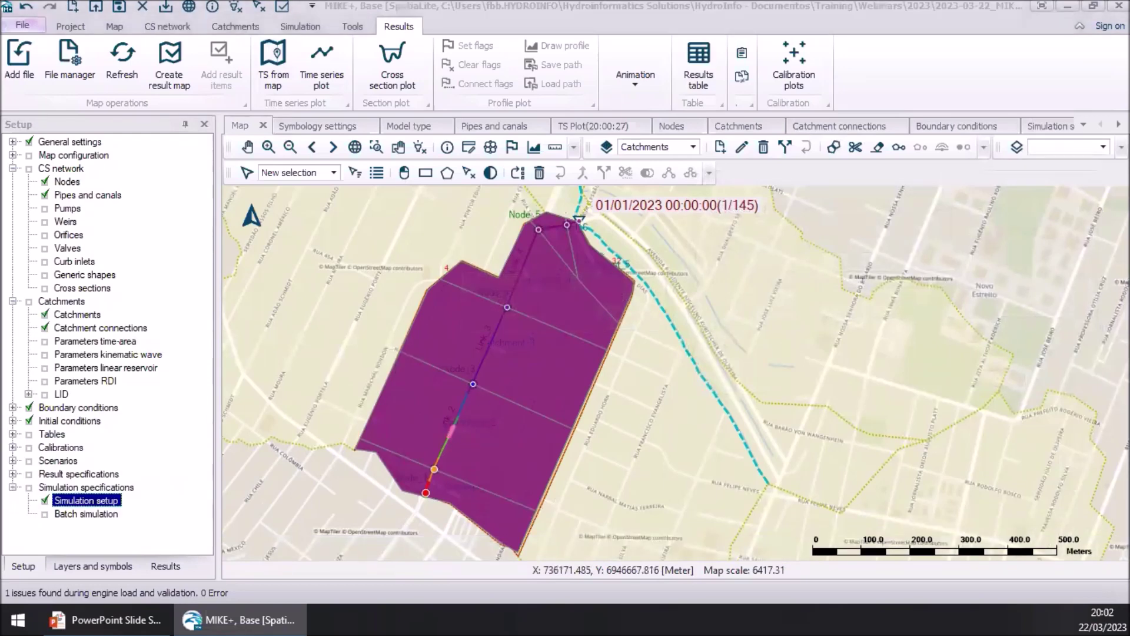
- Dock the velocity plot beside the map, compare it with the flow velocity of Link_3 and Link_4, and close the plot
{"action": "left_click_drag", "start_coordinate": [0, 171], "coordinate": [705, 350]}
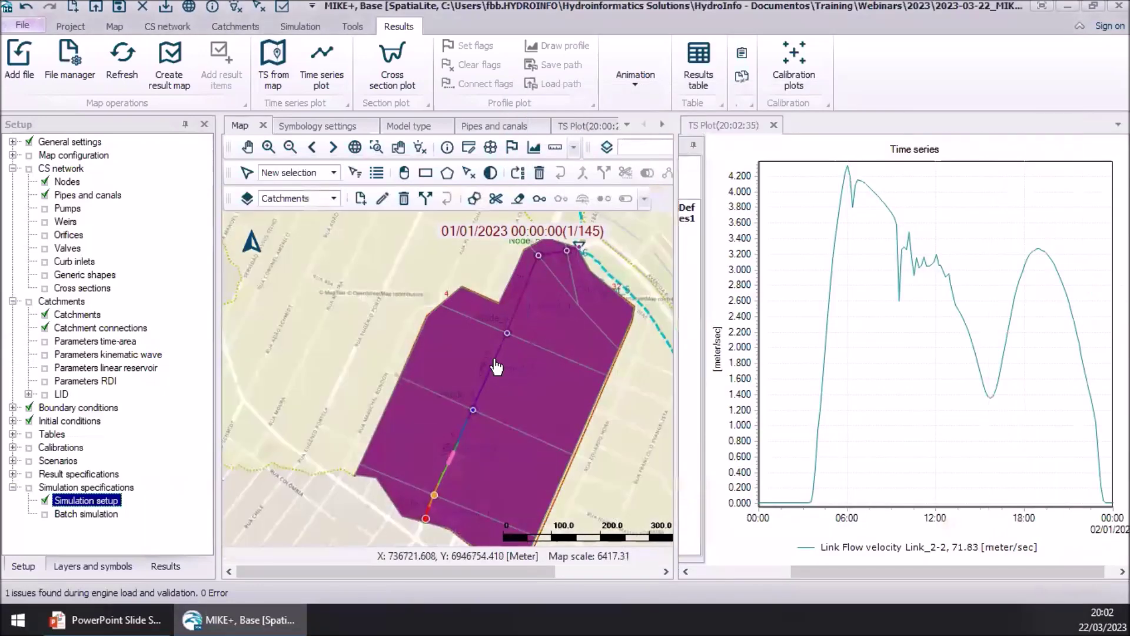
{"action": "left_click", "coordinate": [518, 315]}
{"action": "left_click", "coordinate": [522, 303]}
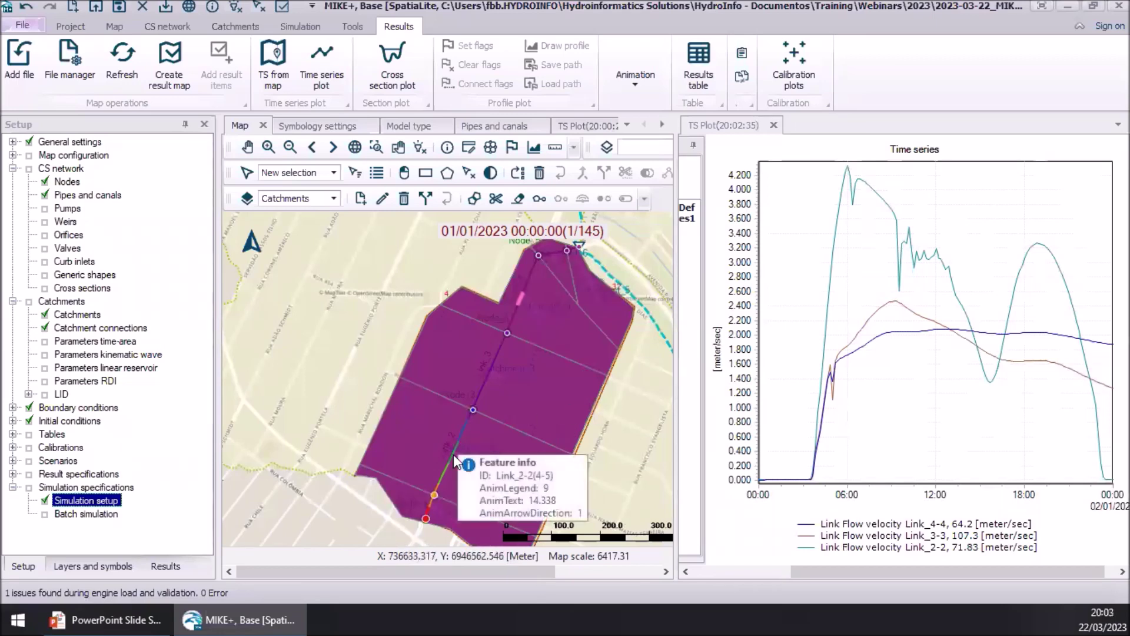
{"action": "left_click", "coordinate": [773, 126]}
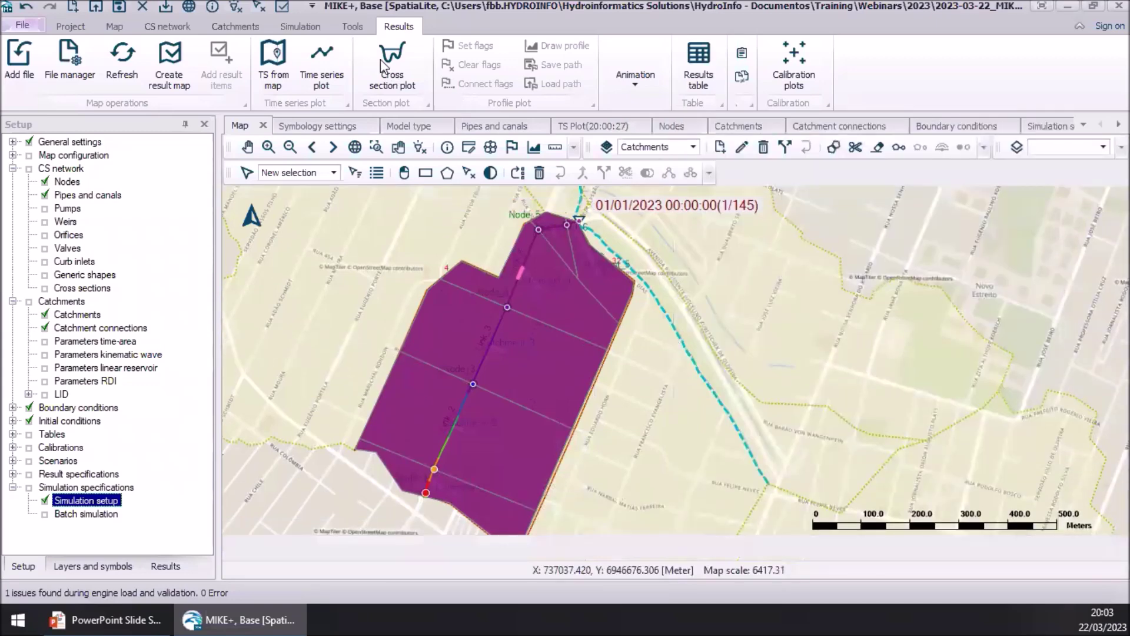
- Look at the result item options for a time series plot and close them without creating one
{"action": "left_click", "coordinate": [327, 59]}
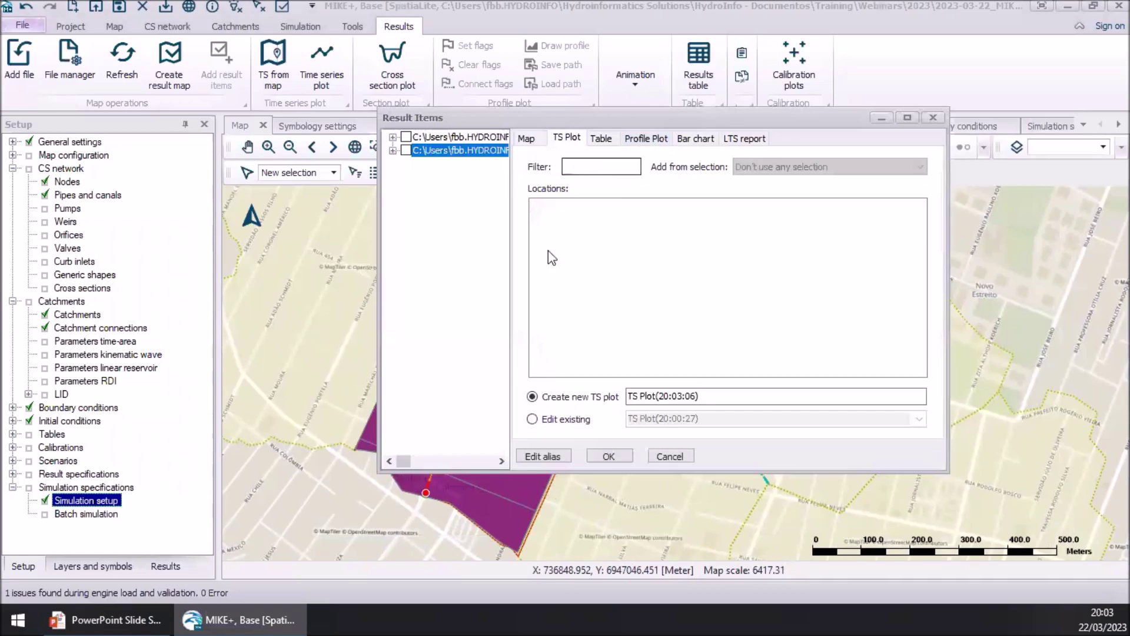
{"action": "left_click", "coordinate": [933, 117]}
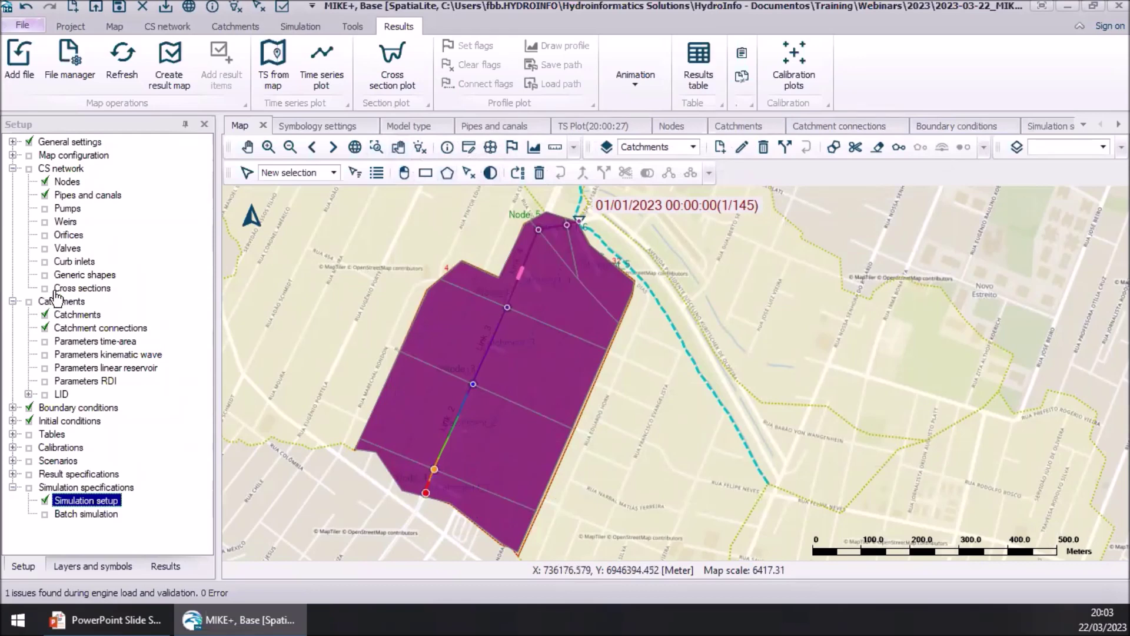
- Collapse the result, Measurement stations and Catchment groups in the map's layer list and return to the model setup tree
{"action": "left_click", "coordinate": [173, 564]}
{"action": "left_click", "coordinate": [104, 568]}
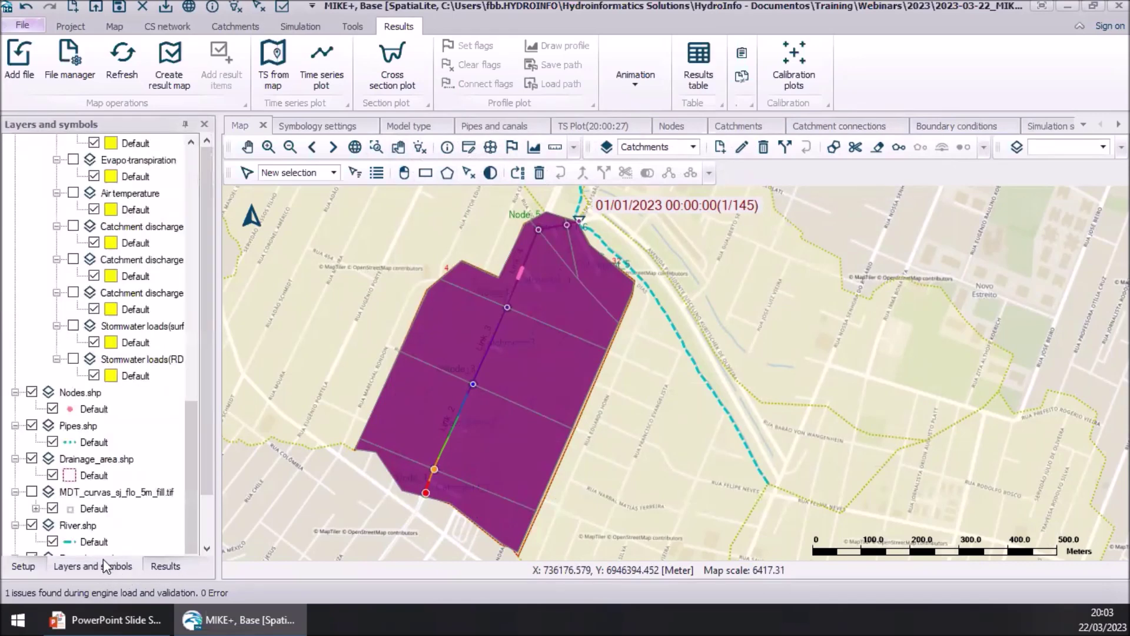
{"action": "left_click_drag", "start_coordinate": [190, 471], "coordinate": [195, 215]}
{"action": "left_click", "coordinate": [15, 241]}
{"action": "left_click", "coordinate": [16, 226]}
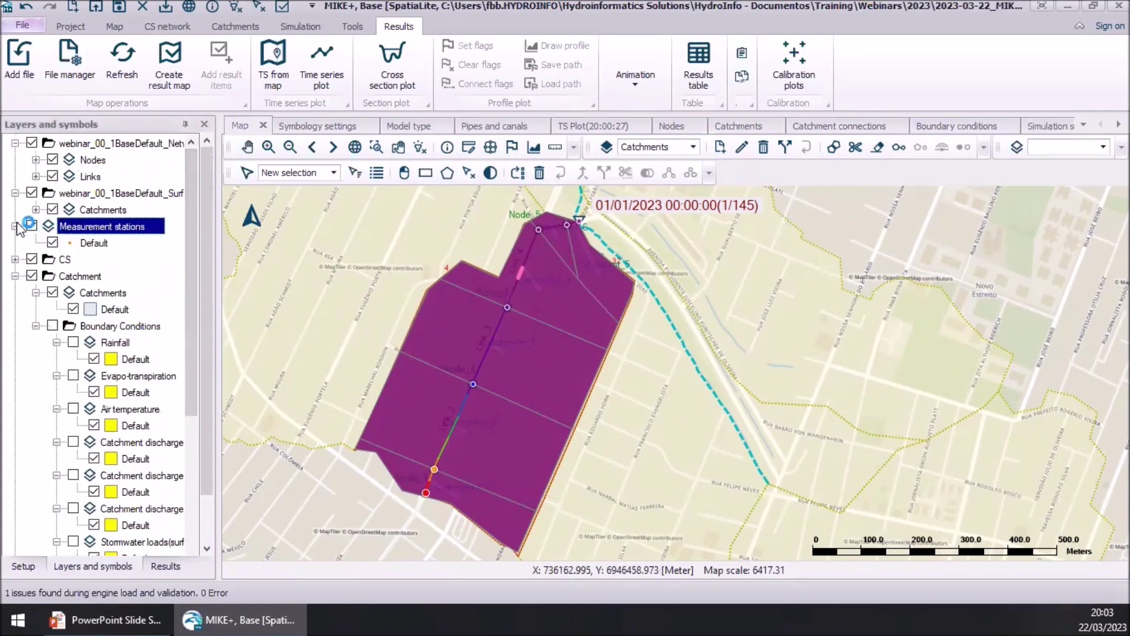
{"action": "left_click", "coordinate": [15, 193]}
{"action": "left_click", "coordinate": [15, 210]}
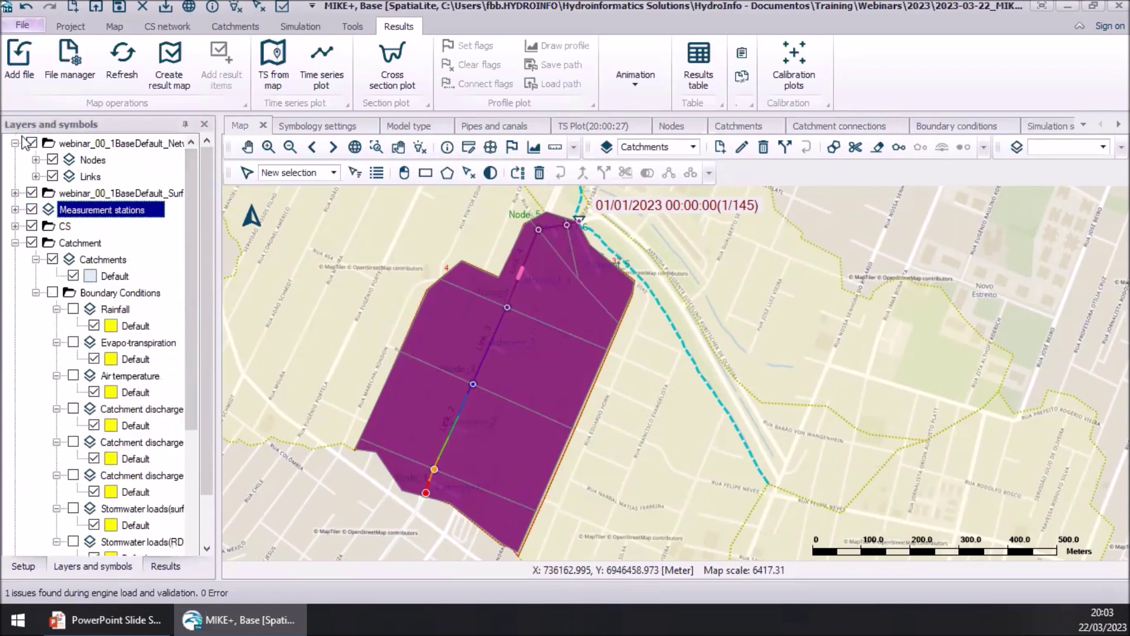
{"action": "left_click", "coordinate": [16, 143]}
{"action": "left_click", "coordinate": [15, 210]}
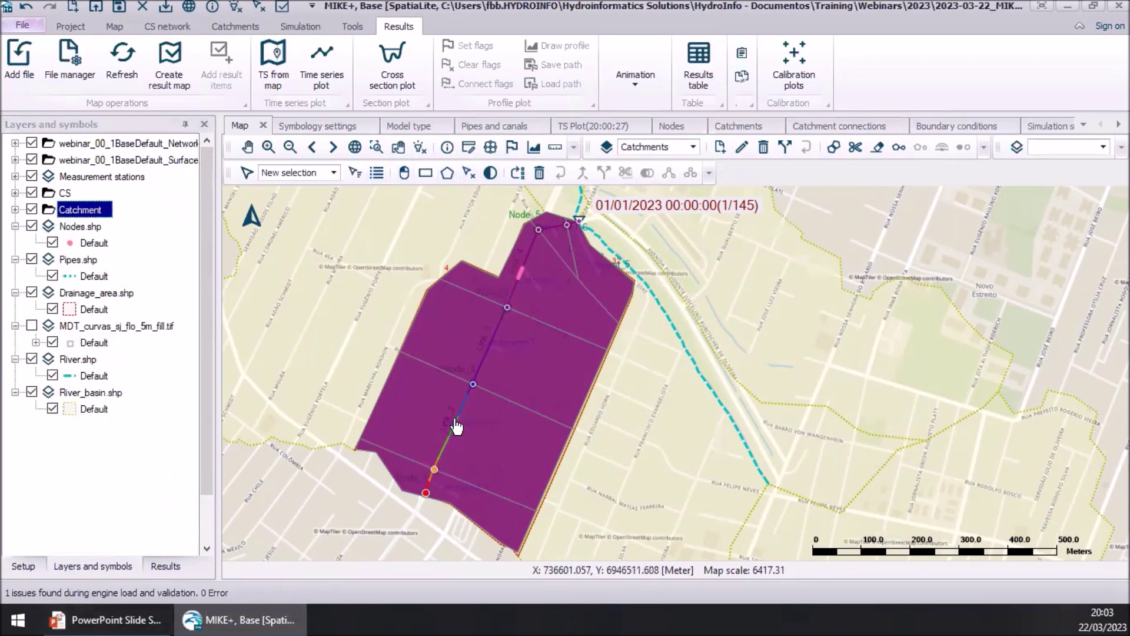
{"action": "left_click", "coordinate": [26, 567]}
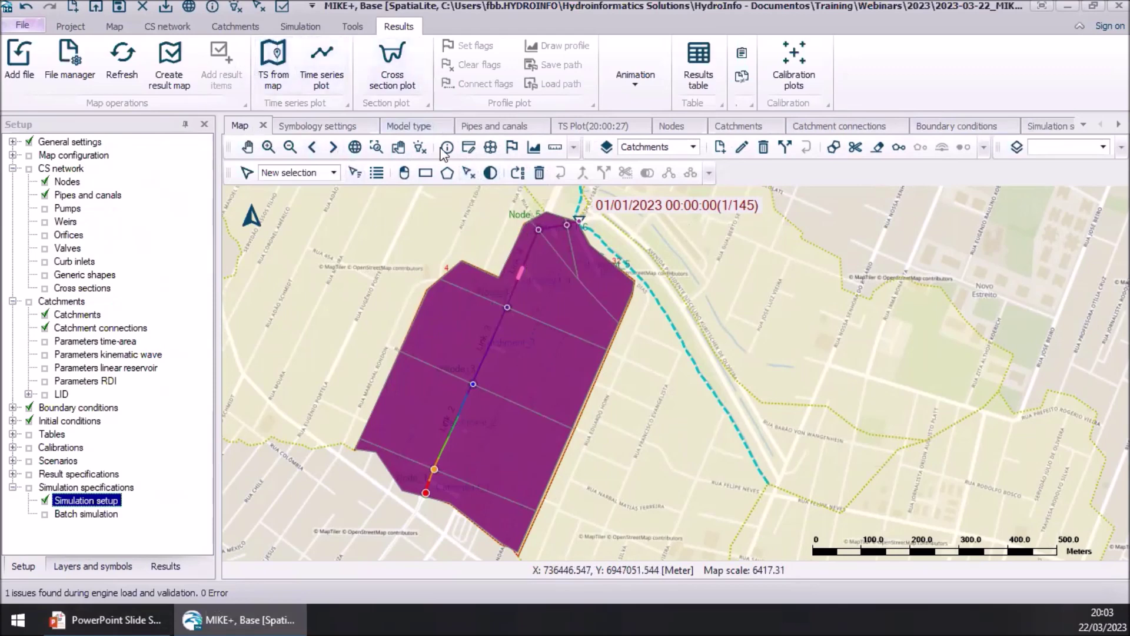
- Flag Node_1 and Node_7 as the path ends, draw the profile plot between them and dock it as a tab
{"action": "left_click", "coordinate": [513, 153]}
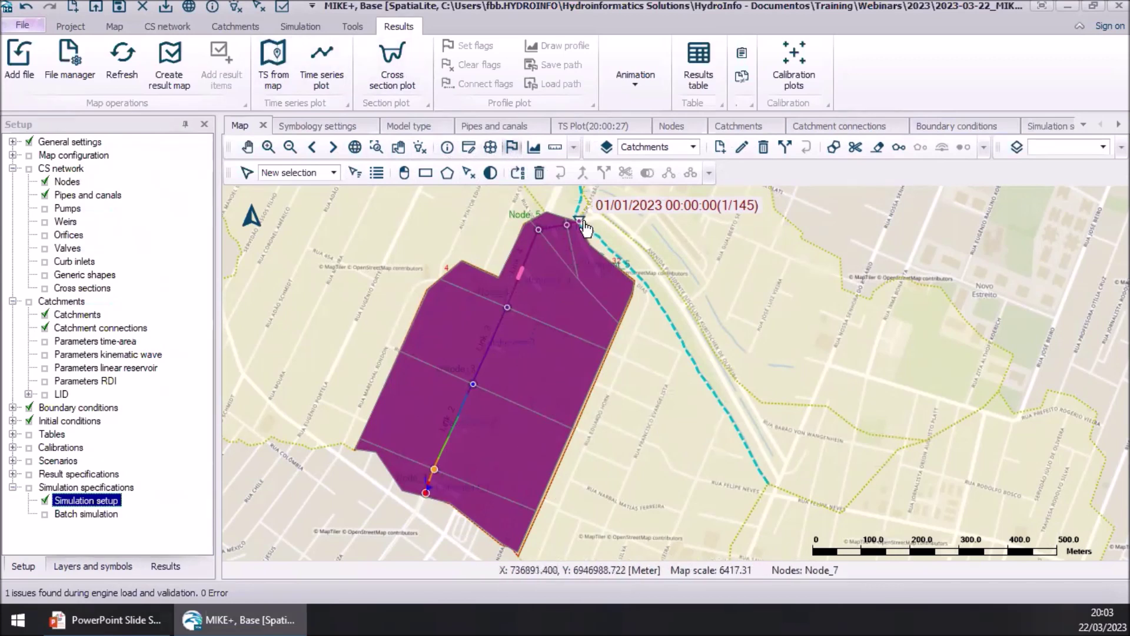
{"action": "left_click", "coordinate": [511, 157]}
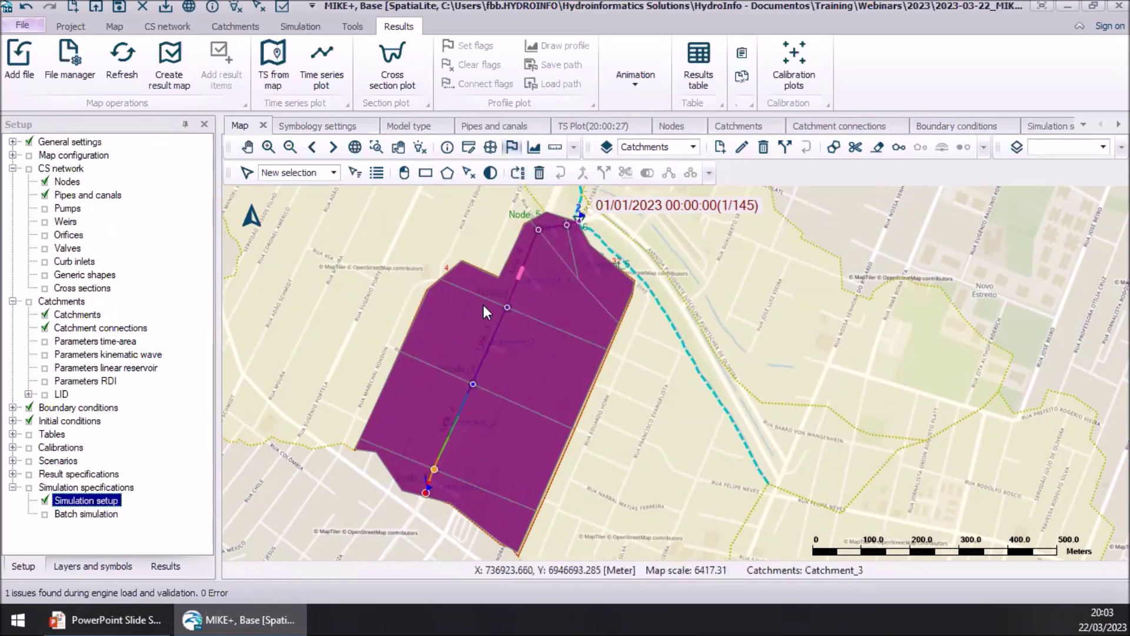
{"action": "left_click", "coordinate": [535, 149]}
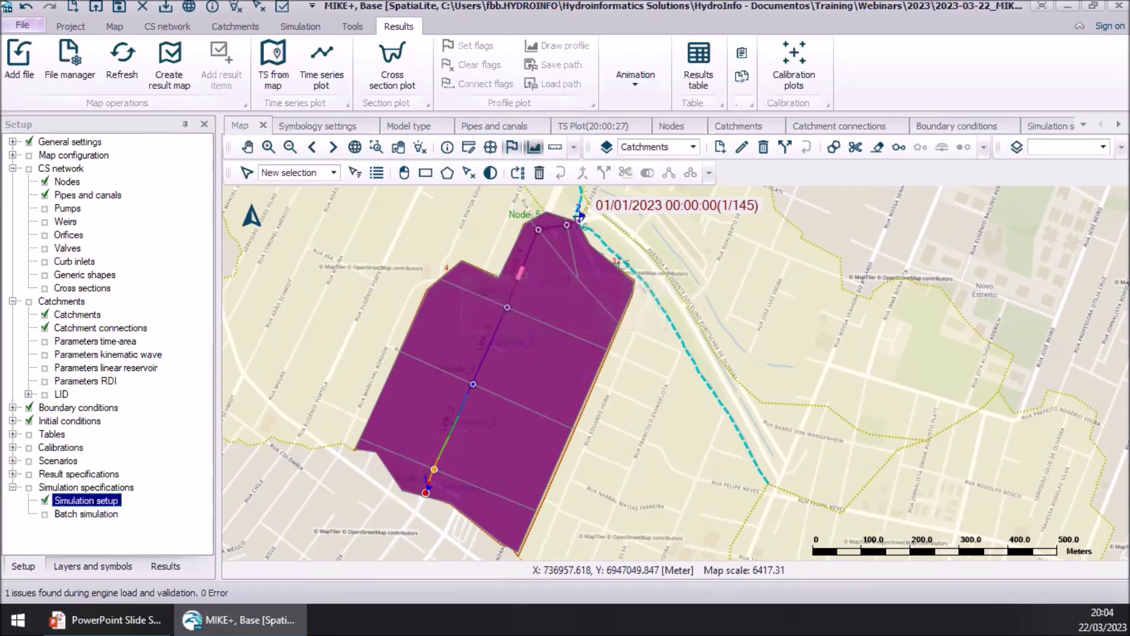
{"action": "left_click_drag", "start_coordinate": [1, 147], "coordinate": [680, 134]}
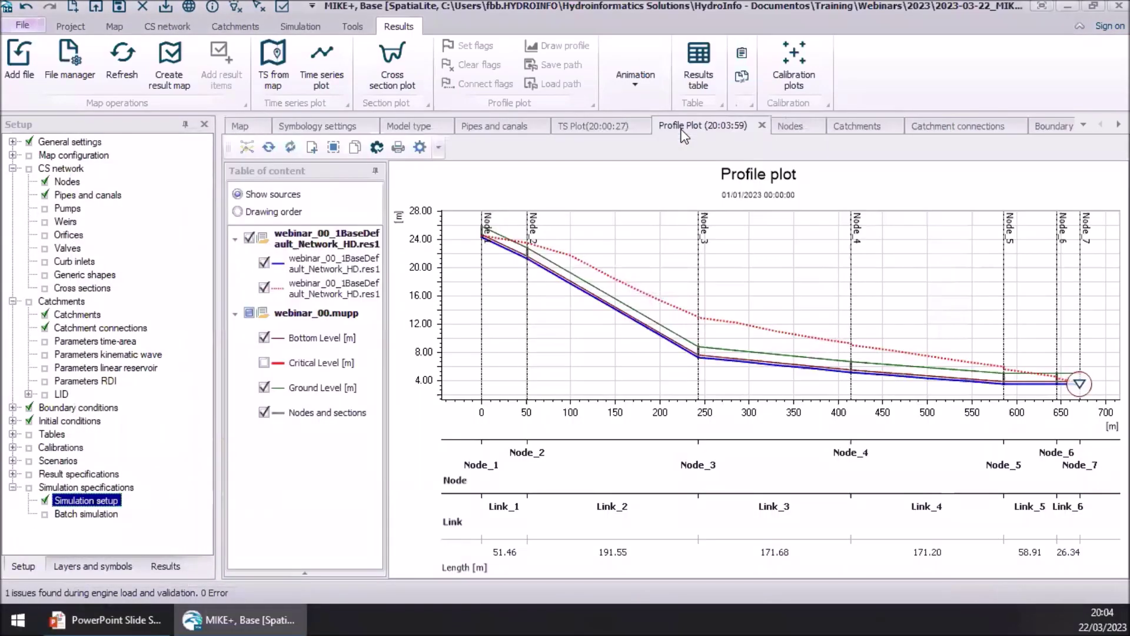
- Collapse the setup tree to enlarge the profile plot and remove the webinar_00_1BaseDefault_Network_HD result source from it
{"action": "left_click", "coordinate": [184, 124]}
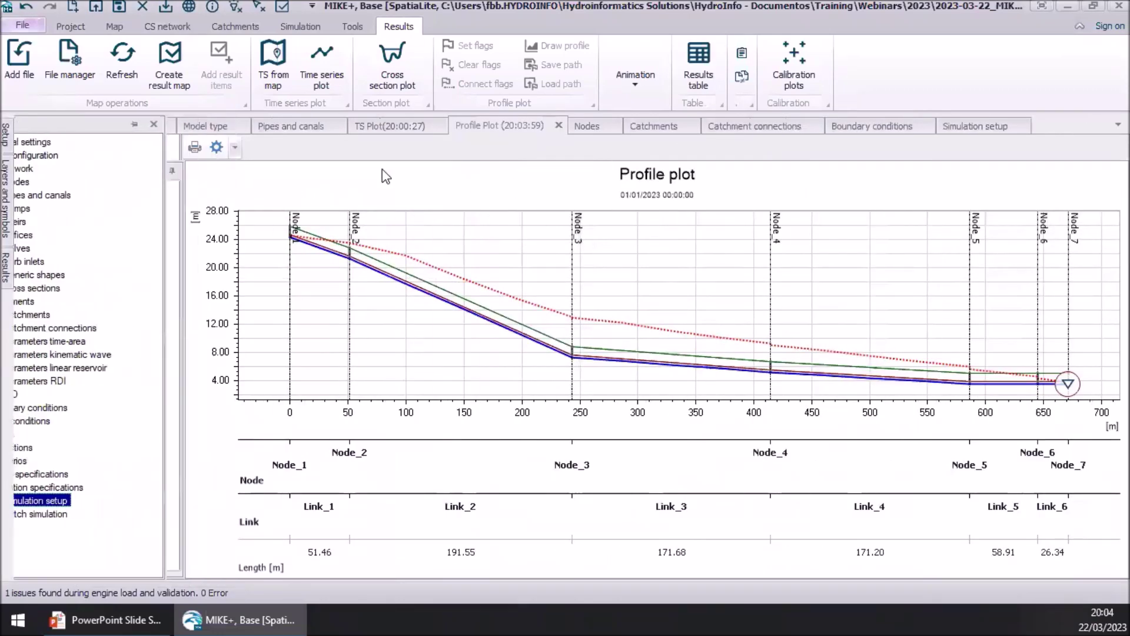
{"action": "right_click", "coordinate": [75, 241]}
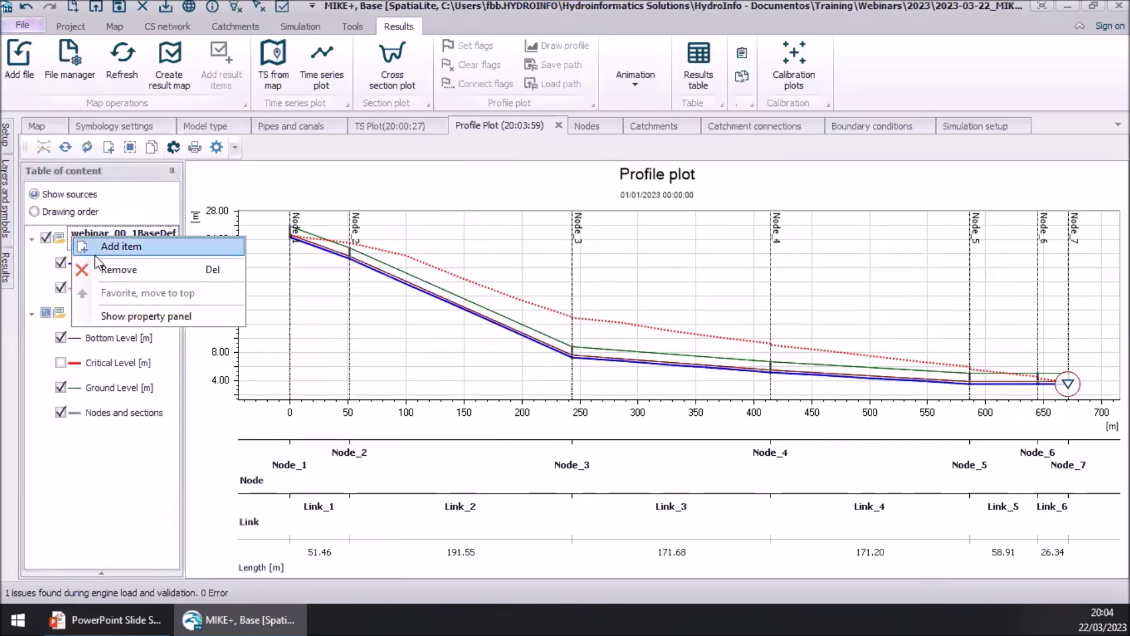
{"action": "left_click", "coordinate": [101, 268]}
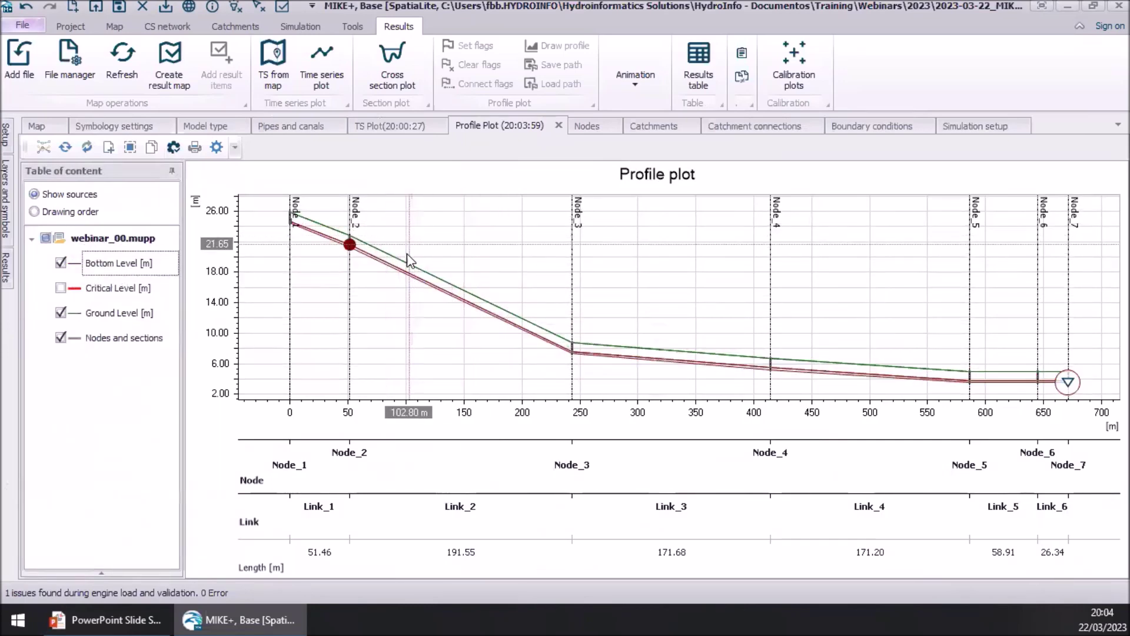
- Inspect the ground and pipe bottom levels along the profile plot from Node_1 through Node_3 and Node_4 towards Node_7
{"action": "scroll", "coordinate": [458, 297], "scroll_direction": "up", "scroll_amount": 1}
{"action": "scroll", "coordinate": [460, 300], "scroll_direction": "up", "scroll_amount": 3}
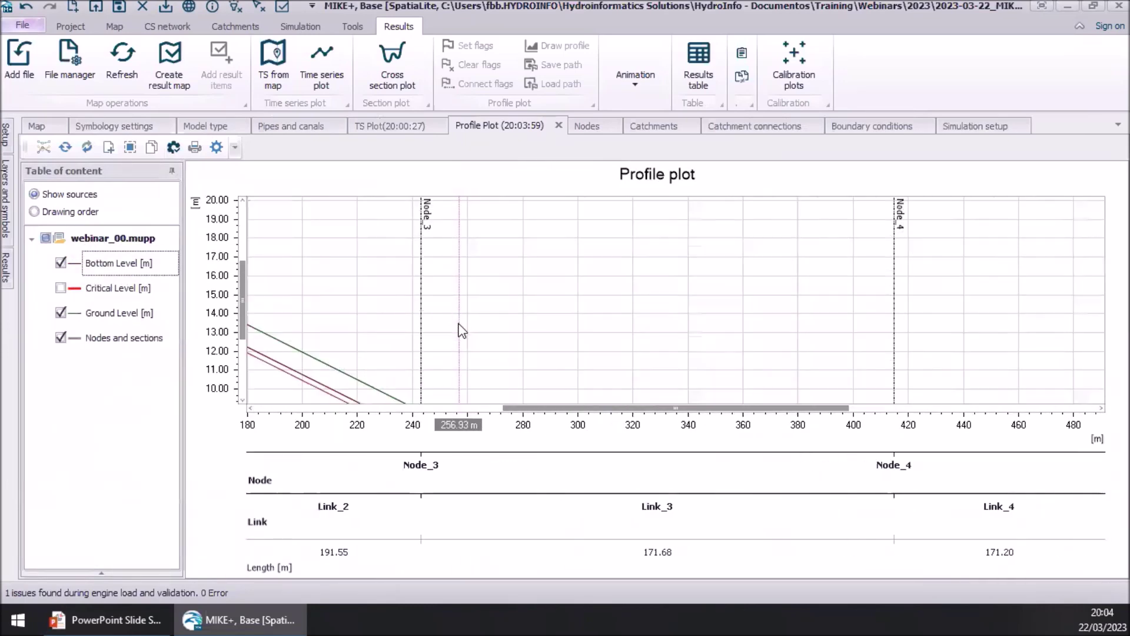
{"action": "left_click_drag", "start_coordinate": [773, 338], "coordinate": [538, 277]}
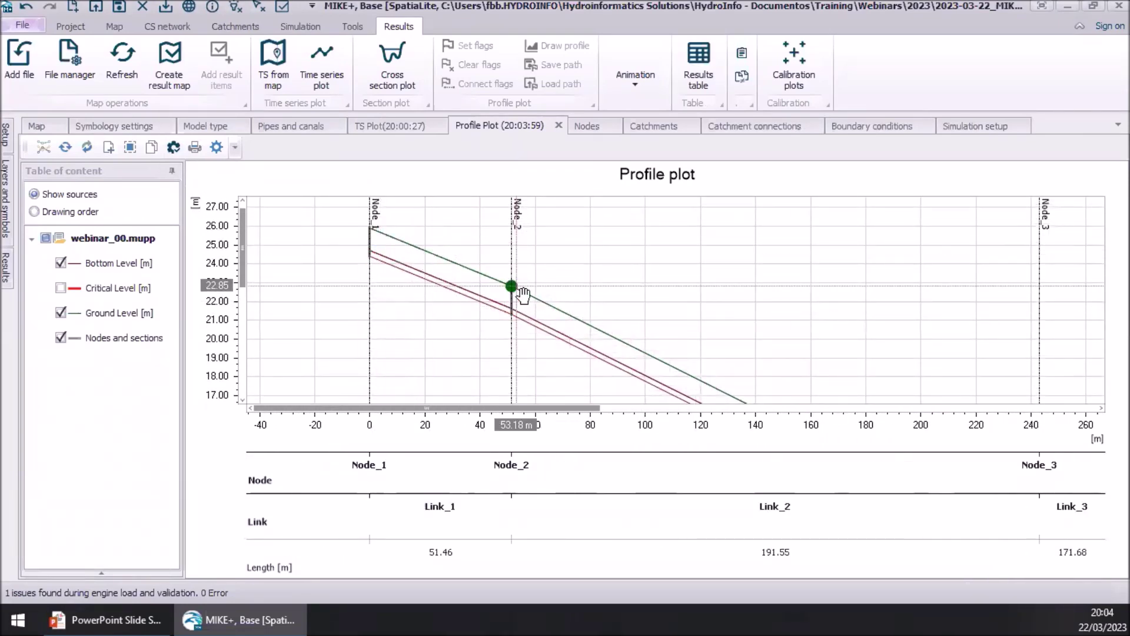
{"action": "right_click", "coordinate": [584, 299]}
{"action": "left_click", "coordinate": [633, 309]}
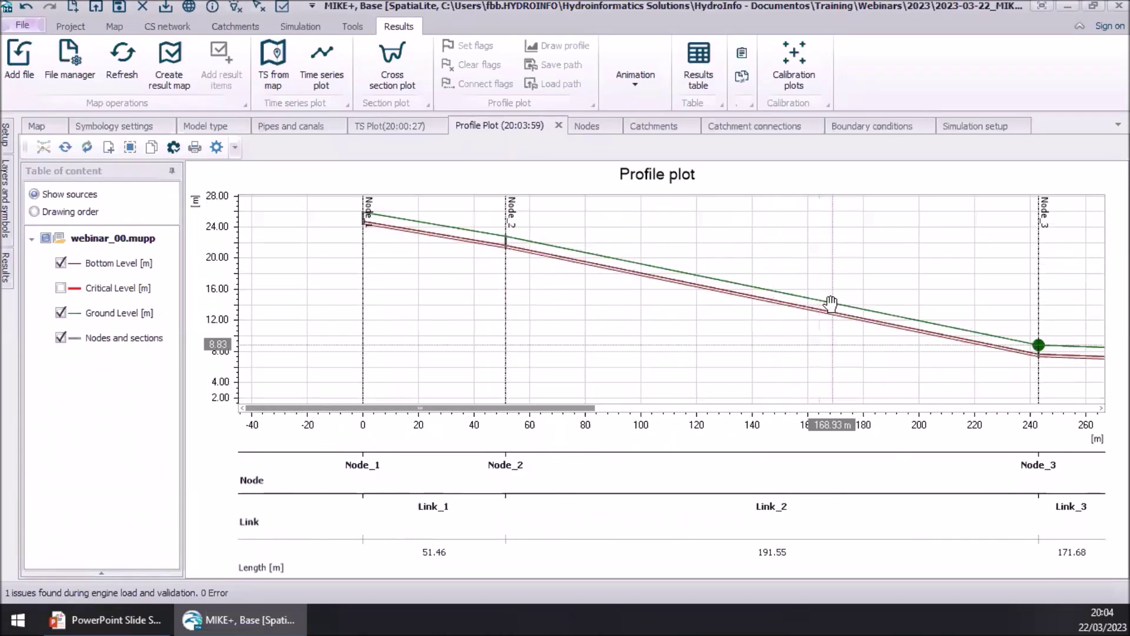
{"action": "right_click", "coordinate": [832, 304]}
{"action": "left_click", "coordinate": [875, 353]}
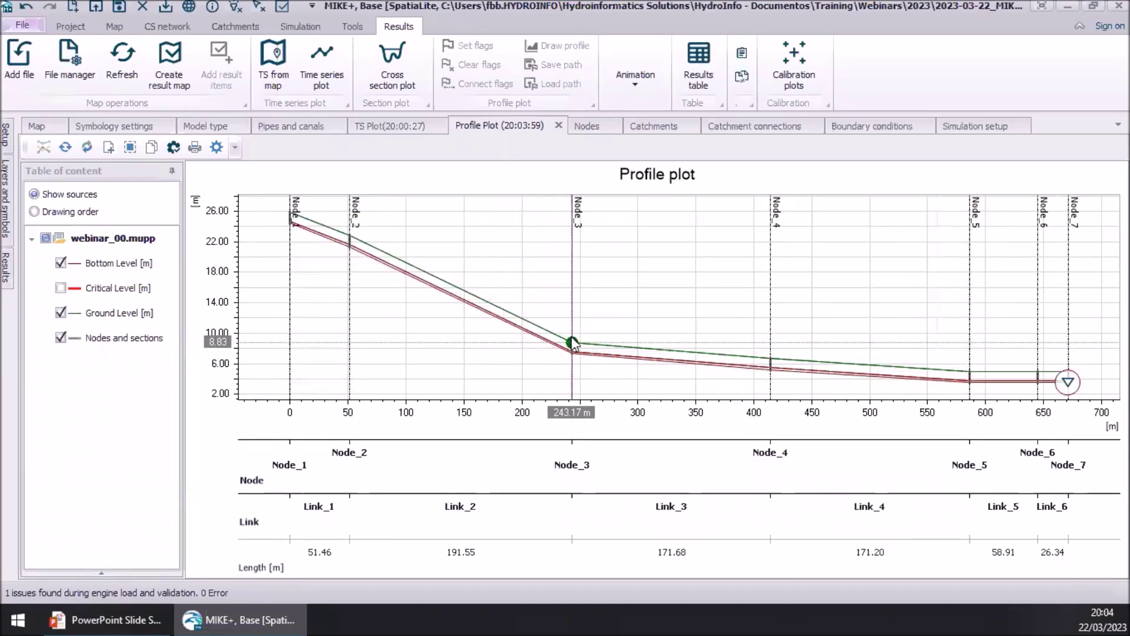
{"action": "scroll", "coordinate": [571, 354], "scroll_direction": "up", "scroll_amount": 3}
{"action": "left_click_drag", "start_coordinate": [490, 388], "coordinate": [471, 306]}
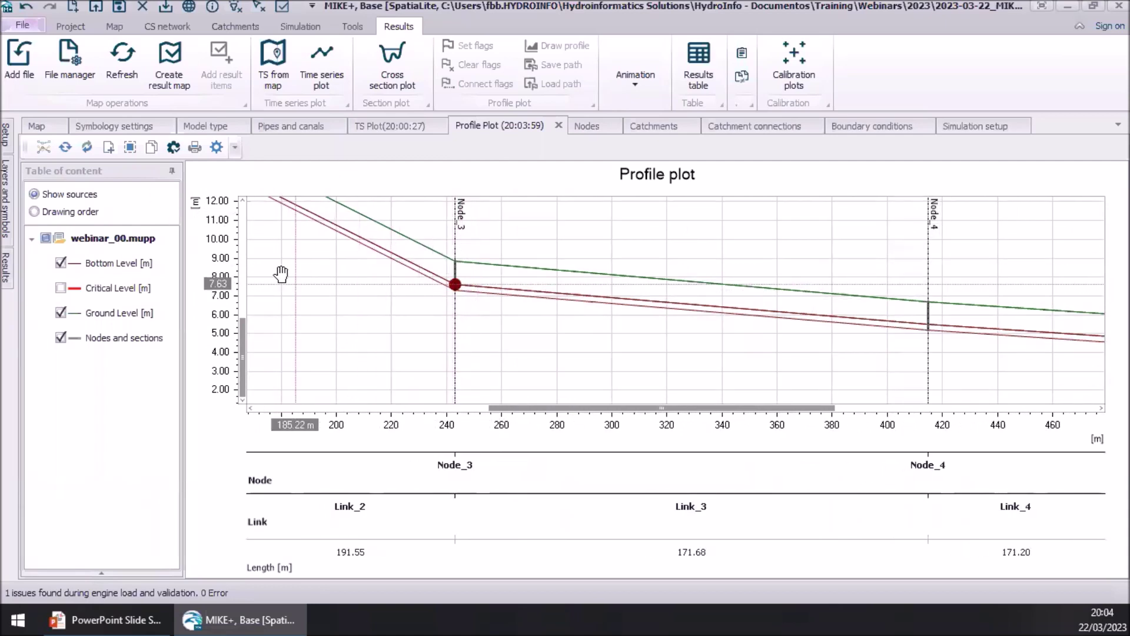
{"action": "left_click_drag", "start_coordinate": [907, 303], "coordinate": [264, 301]}
{"action": "mouse_move", "coordinate": [356, 285]}
{"action": "left_mouse_down"}
{"action": "mouse_move", "coordinate": [522, 286]}
{"action": "mouse_move", "coordinate": [701, 254]}
{"action": "left_mouse_up"}
{"action": "scroll", "coordinate": [721, 241], "scroll_direction": "down", "scroll_amount": 2}
{"action": "scroll", "coordinate": [718, 240], "scroll_direction": "down", "scroll_amount": 3}
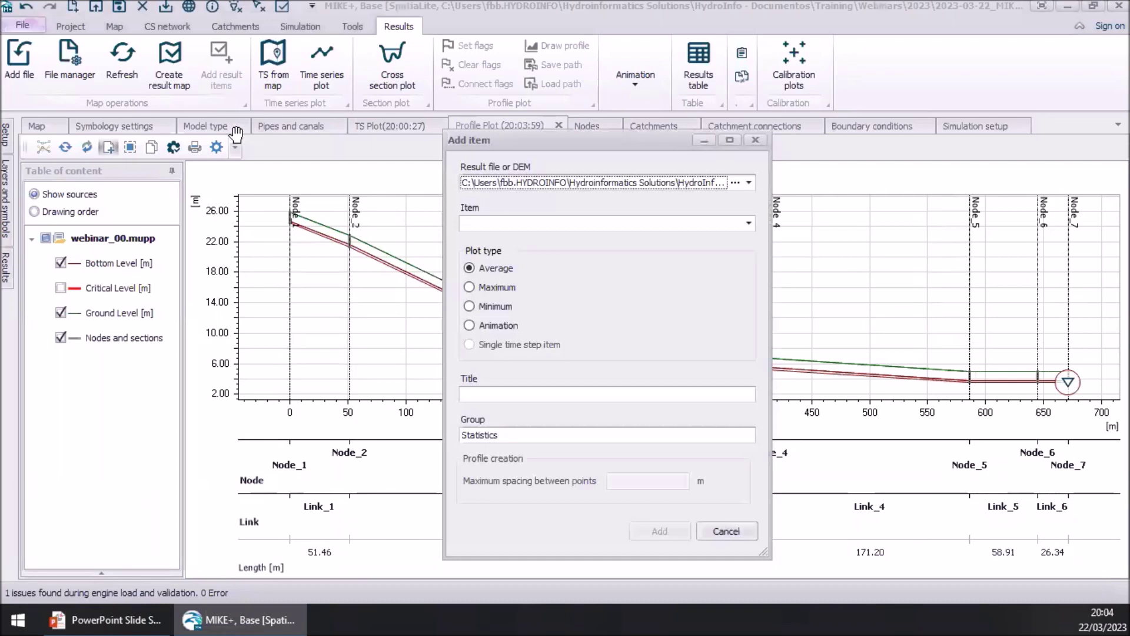
- Add the first listed item of webinar_00_1BaseDefault_Network_HD.res1d to the profile plot with the Animation plot type
{"action": "left_click", "coordinate": [650, 184]}
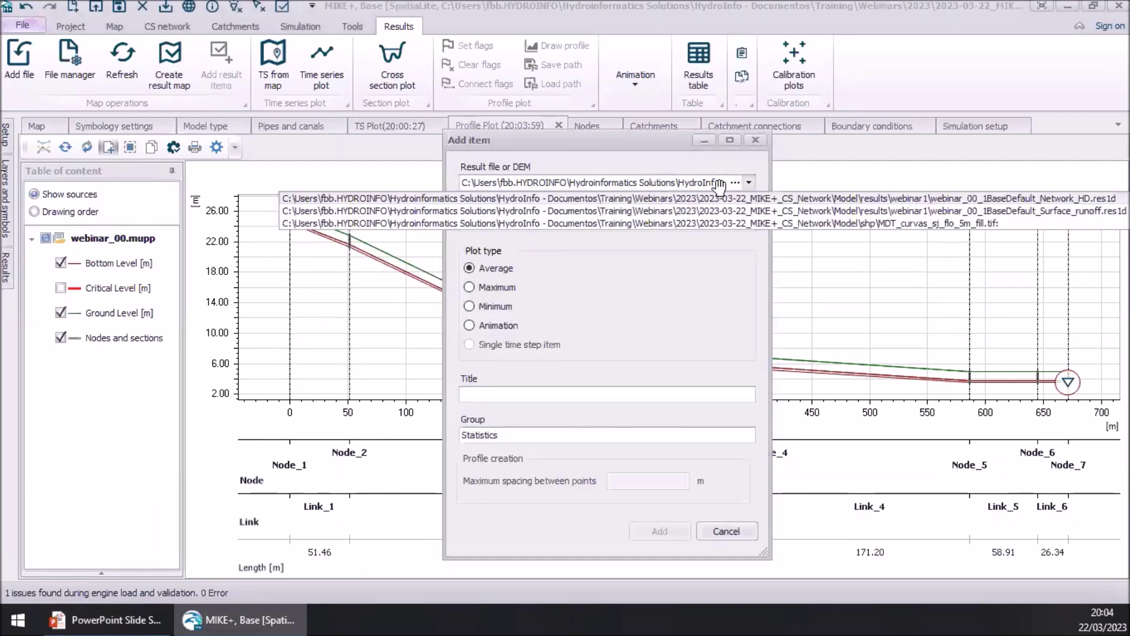
{"action": "left_click", "coordinate": [947, 200]}
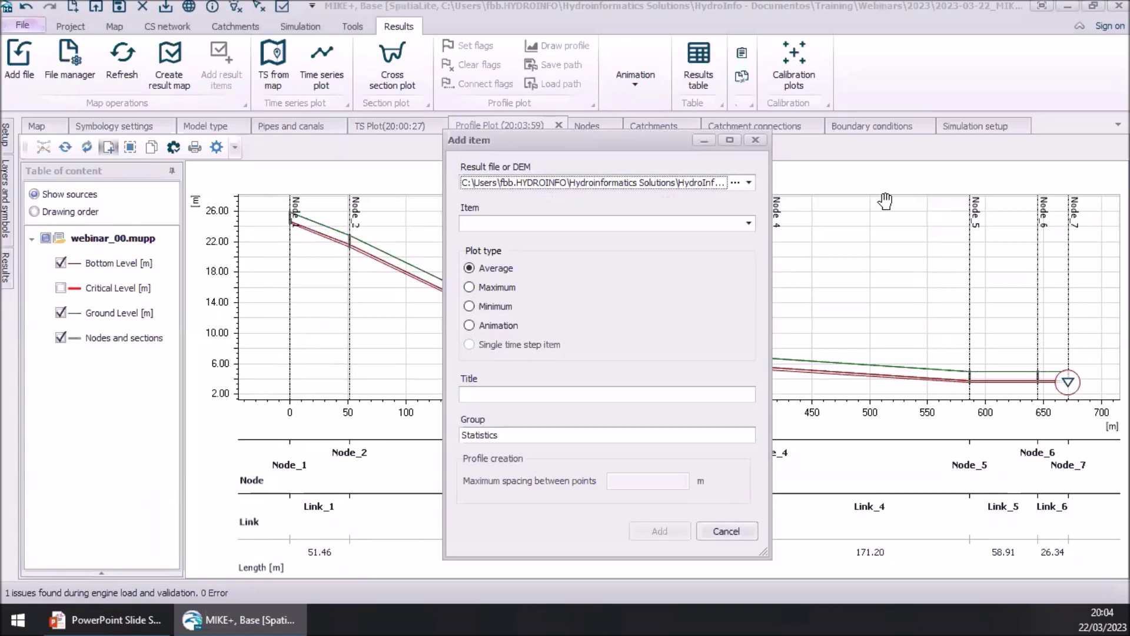
{"action": "left_click", "coordinate": [666, 224]}
{"action": "left_click", "coordinate": [530, 232]}
{"action": "left_click", "coordinate": [484, 326]}
{"action": "left_click", "coordinate": [671, 527]}
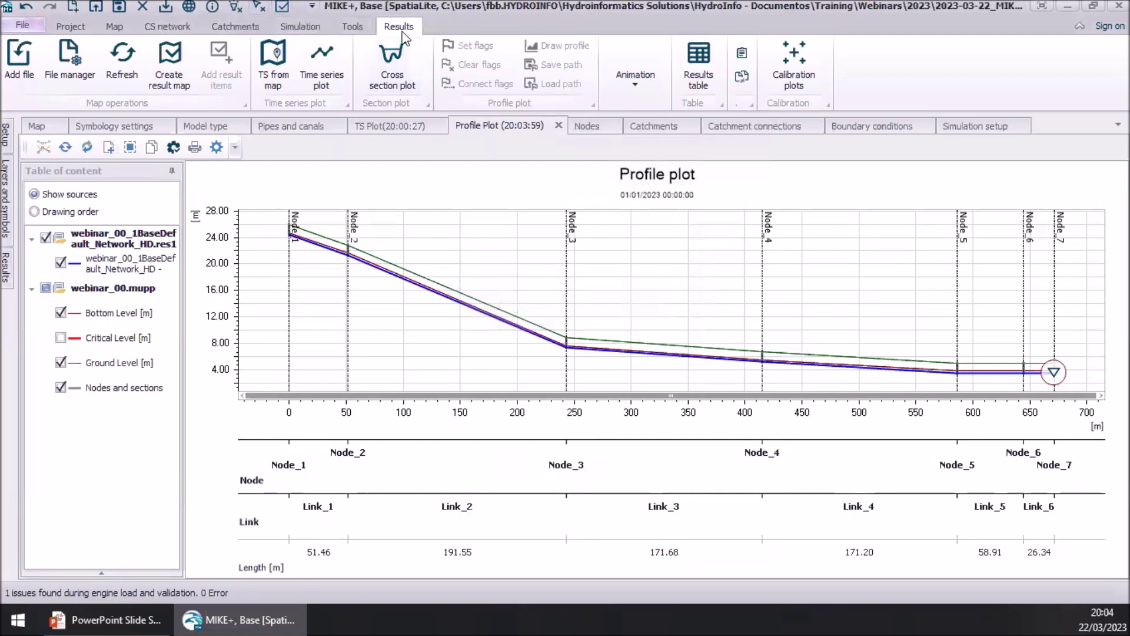
{"action": "left_click", "coordinate": [300, 27]}
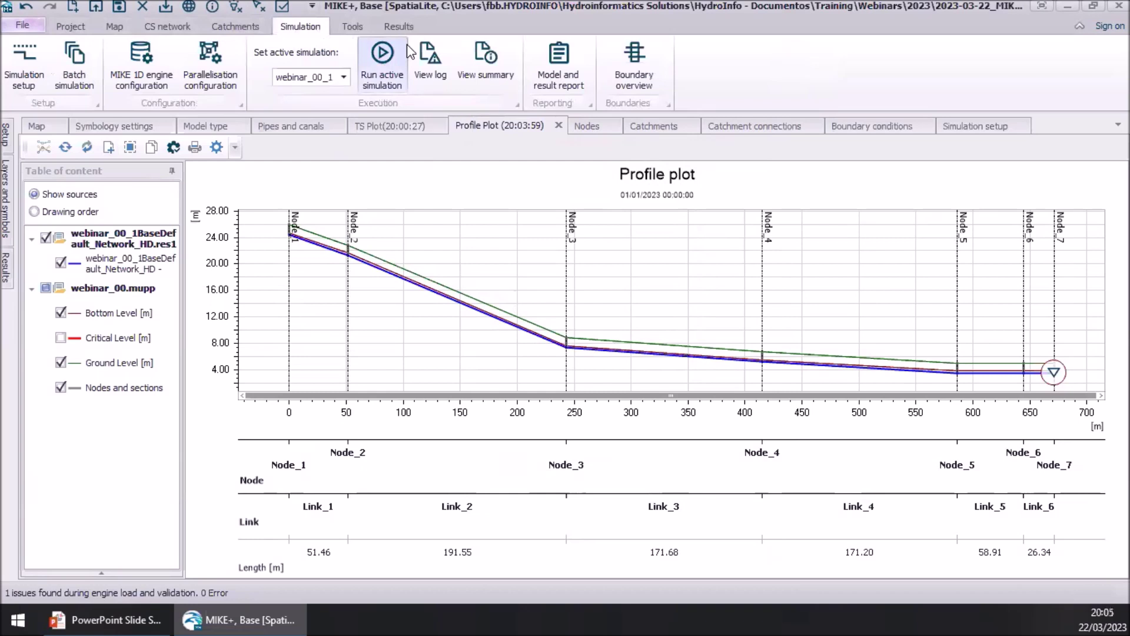
{"action": "scroll", "coordinate": [408, 45], "scroll_direction": "down", "scroll_amount": 2}
{"action": "left_click", "coordinate": [354, 28]}
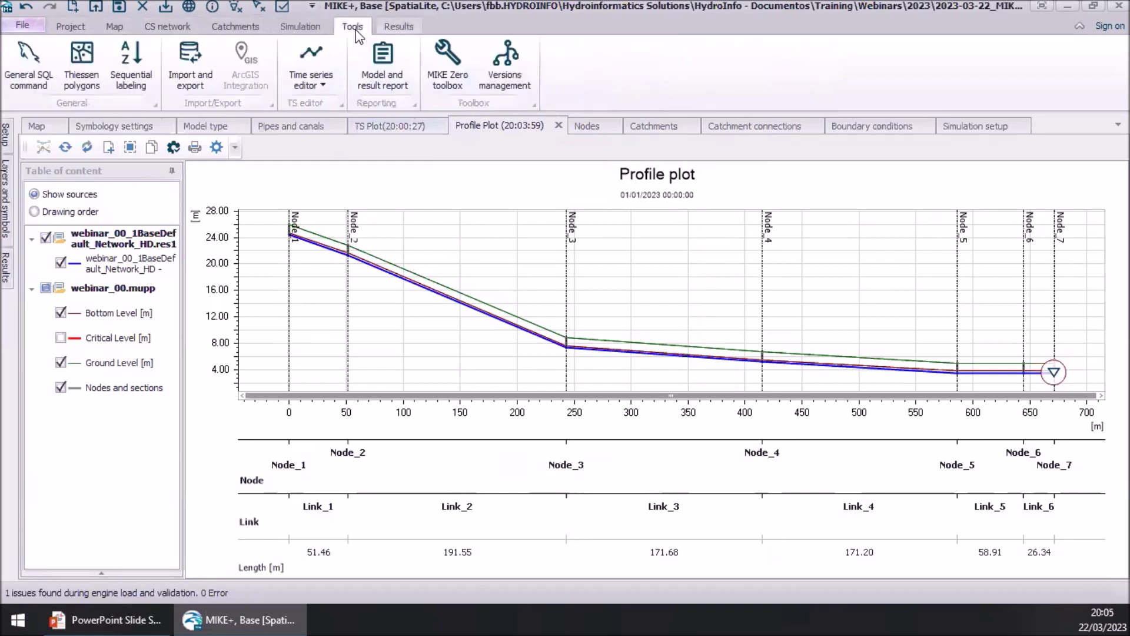
{"action": "scroll", "coordinate": [356, 36], "scroll_direction": "down", "scroll_amount": 1}
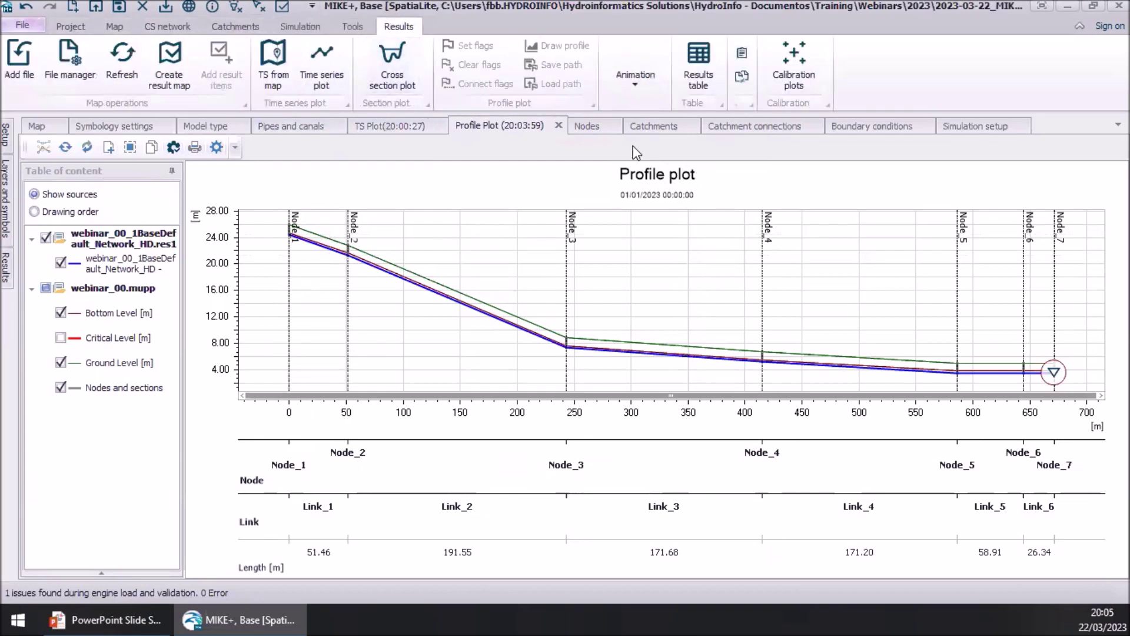
{"action": "left_click", "coordinate": [139, 125]}
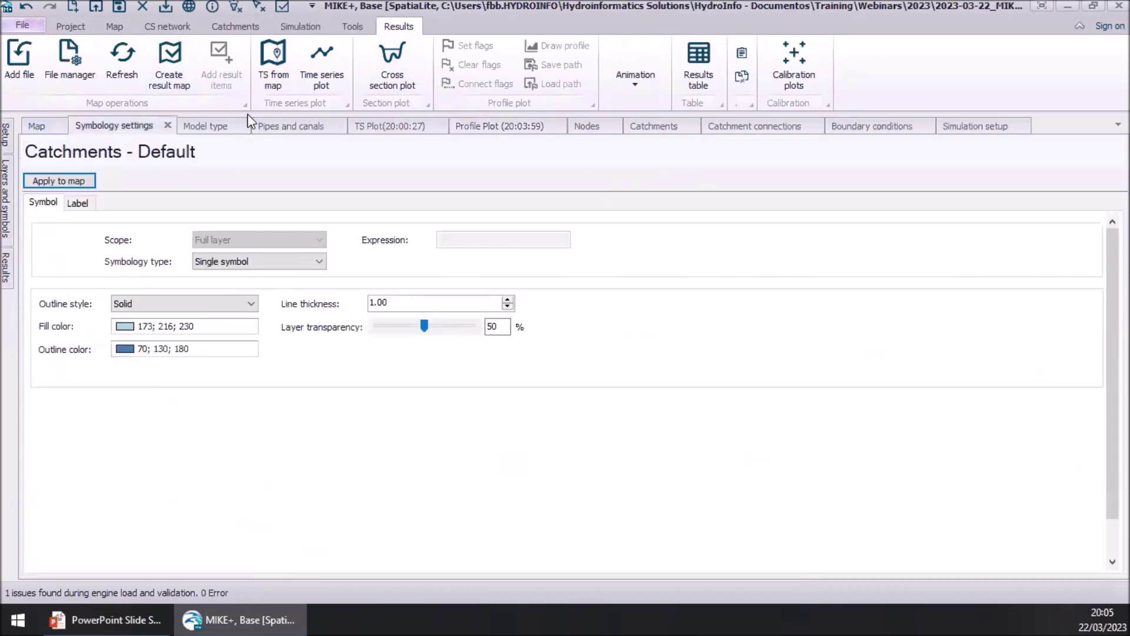
{"action": "scroll", "coordinate": [314, 23], "scroll_direction": "up", "scroll_amount": 2}
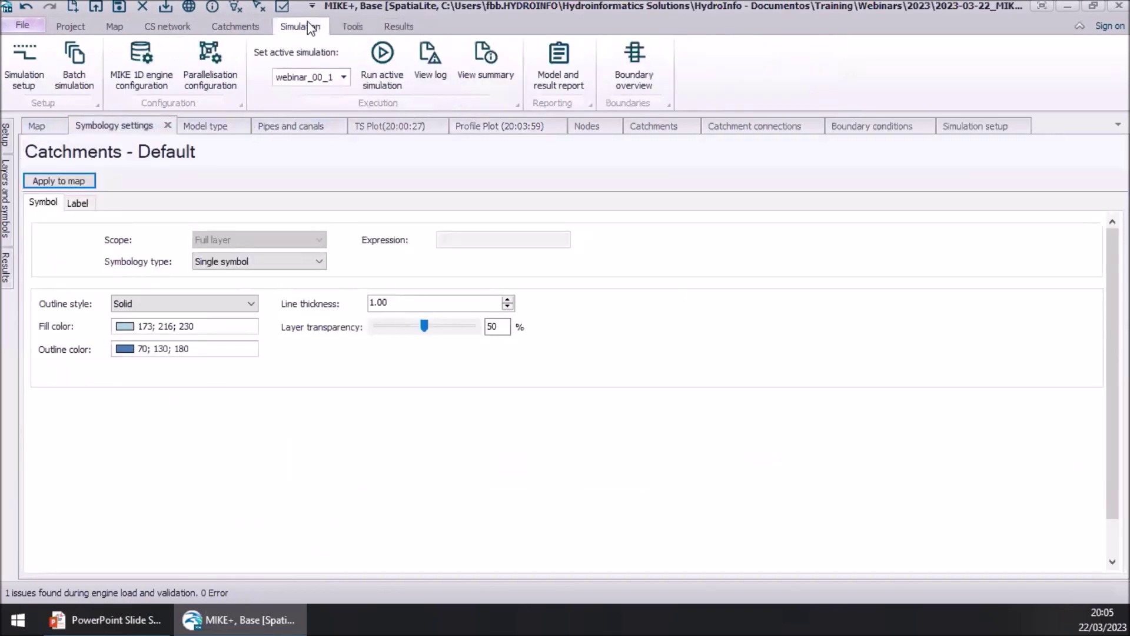
{"action": "left_click", "coordinate": [380, 22]}
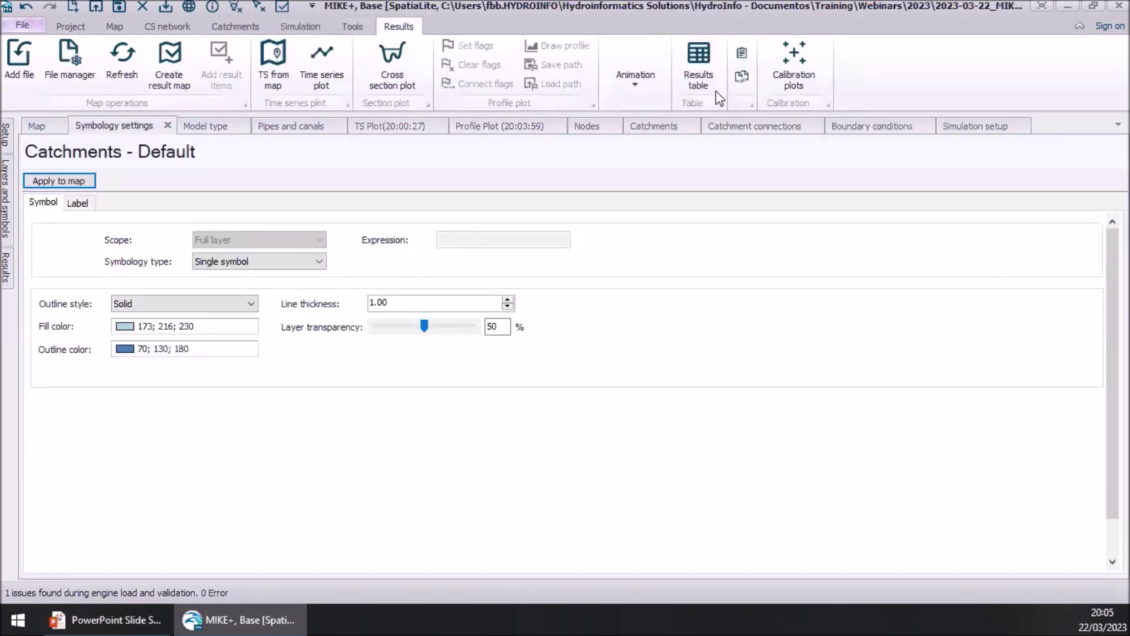
- Return to the profile plot, start the result animation on it and increase the playback speed
{"action": "left_click", "coordinate": [646, 93]}
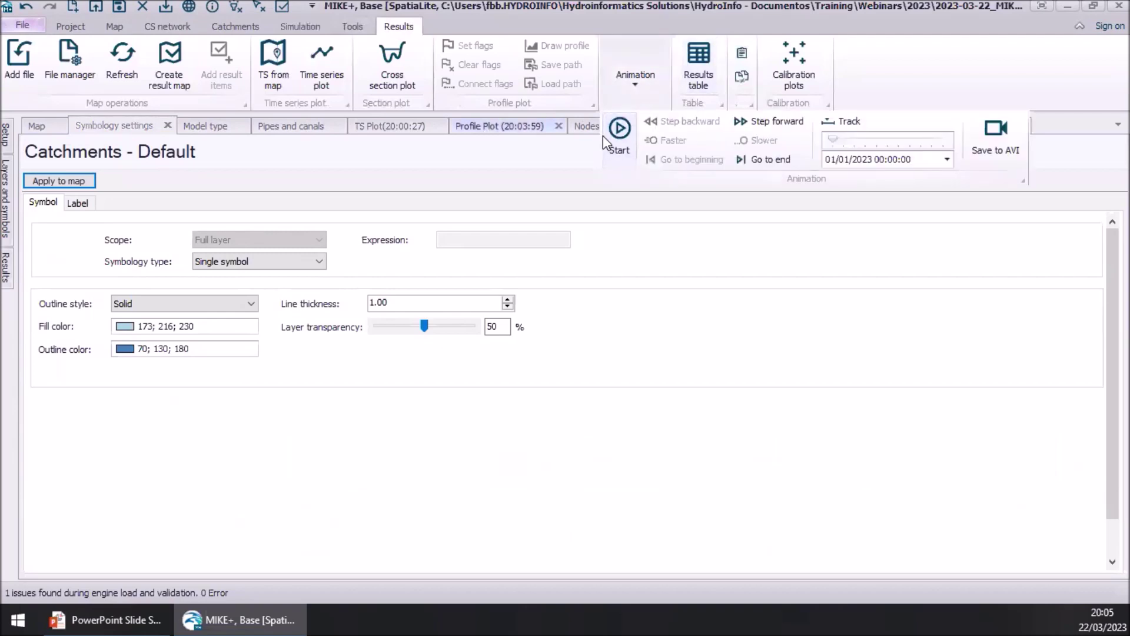
{"action": "left_click", "coordinate": [606, 142]}
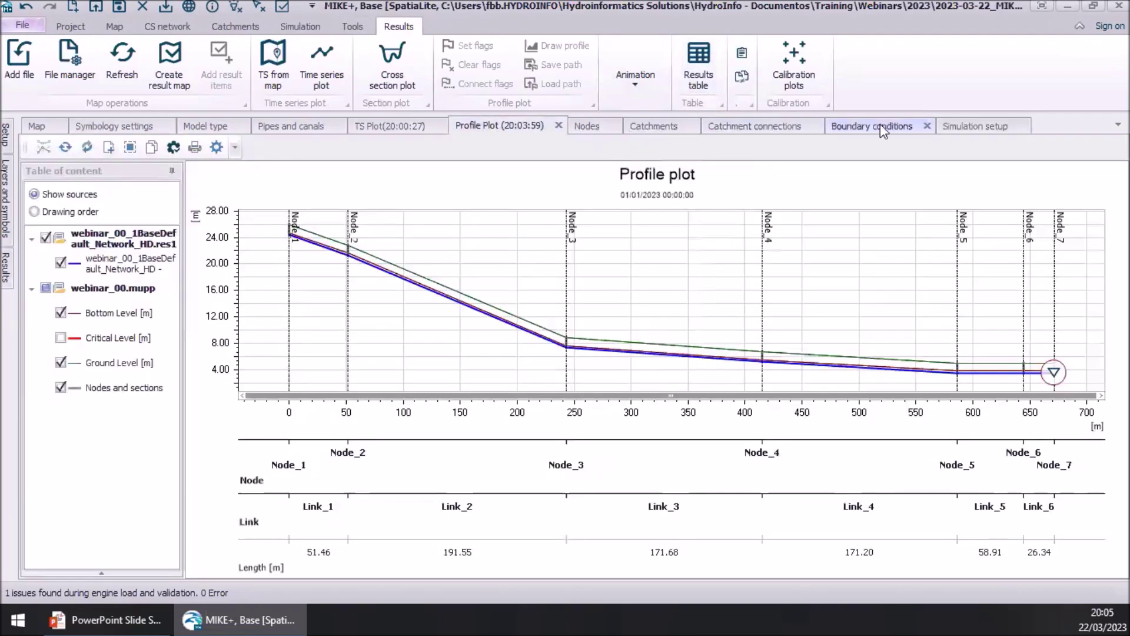
{"action": "left_click", "coordinate": [637, 86]}
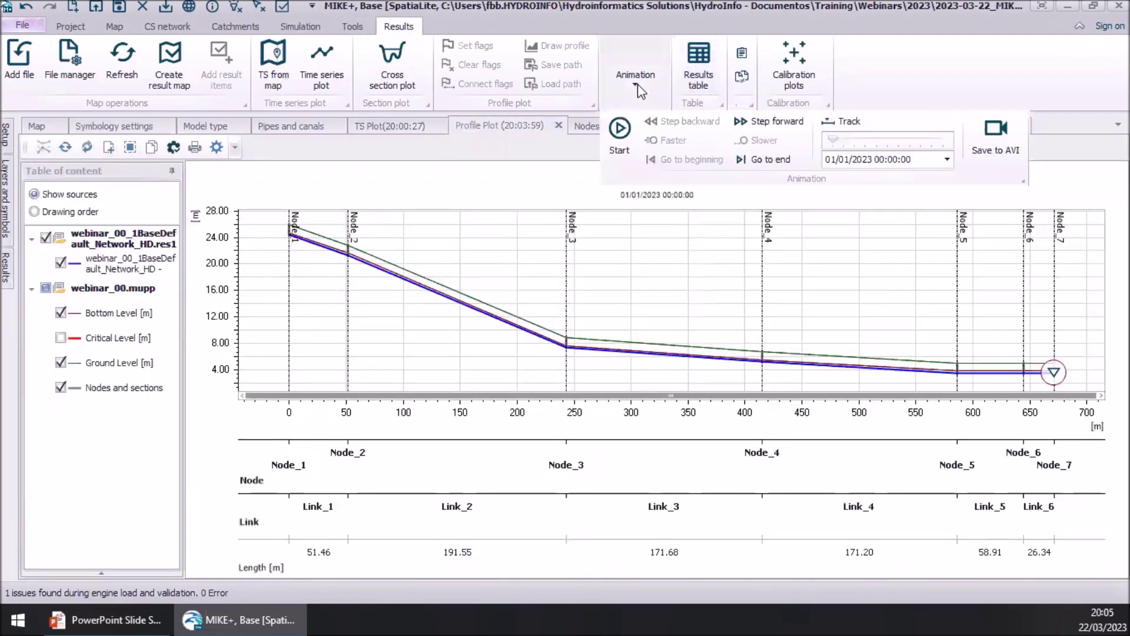
{"action": "left_click", "coordinate": [619, 131]}
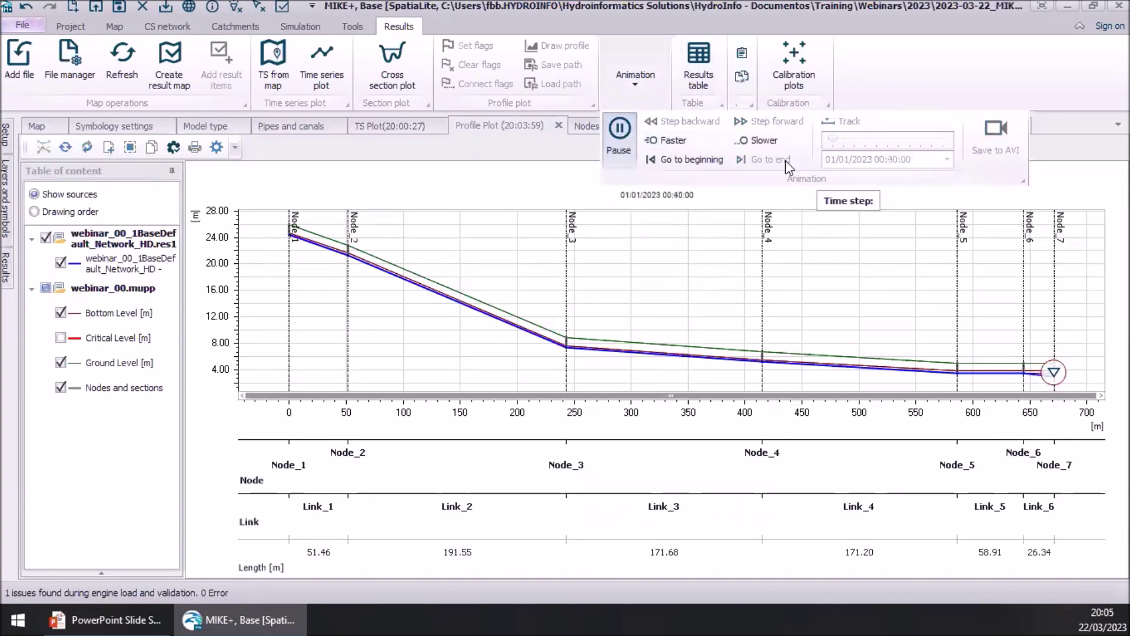
{"action": "left_click", "coordinate": [662, 140]}
{"action": "left_click", "coordinate": [637, 85]}
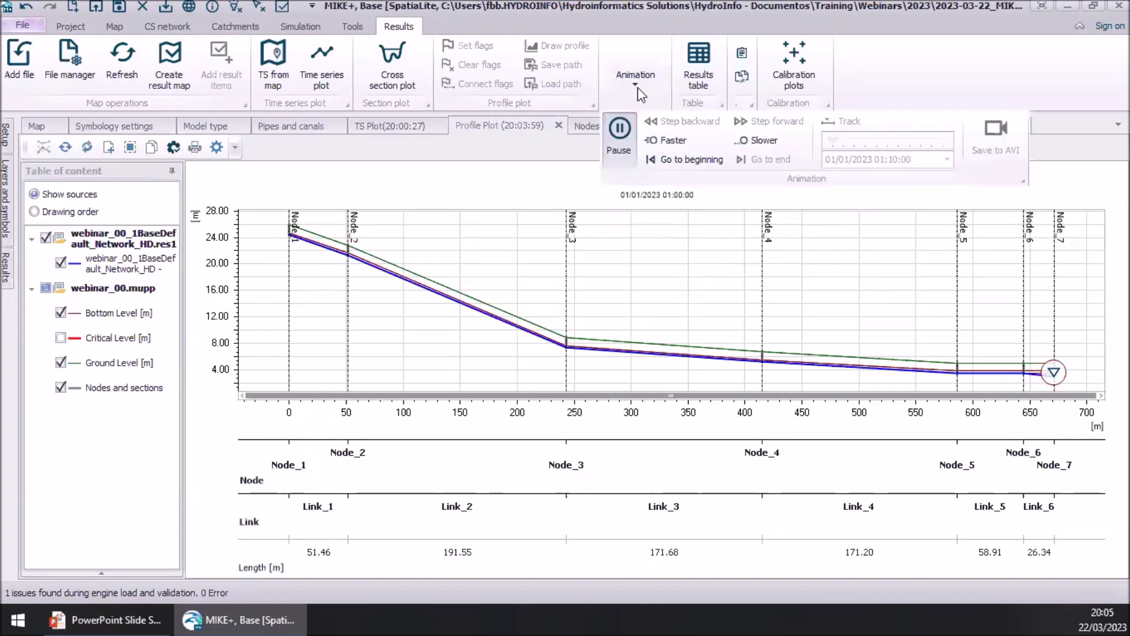
{"action": "left_click", "coordinate": [660, 140]}
- Watch the animated result line along the profile at full extent and close up, comparing it with the ground level
{"action": "right_click", "coordinate": [700, 266]}
{"action": "left_click", "coordinate": [765, 296]}
{"action": "right_click", "coordinate": [766, 285]}
{"action": "left_click", "coordinate": [826, 293]}
{"action": "right_click", "coordinate": [820, 303]}
{"action": "left_click", "coordinate": [842, 349]}
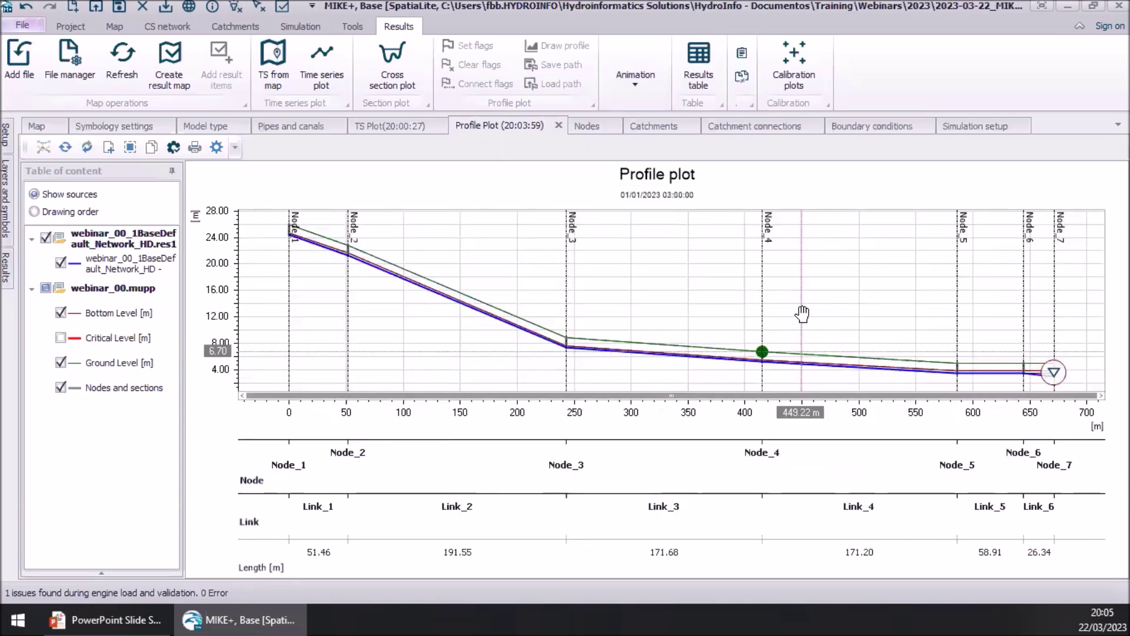
{"action": "scroll", "coordinate": [820, 377], "scroll_direction": "up", "scroll_amount": 2}
{"action": "left_click_drag", "start_coordinate": [820, 377], "coordinate": [800, 182]}
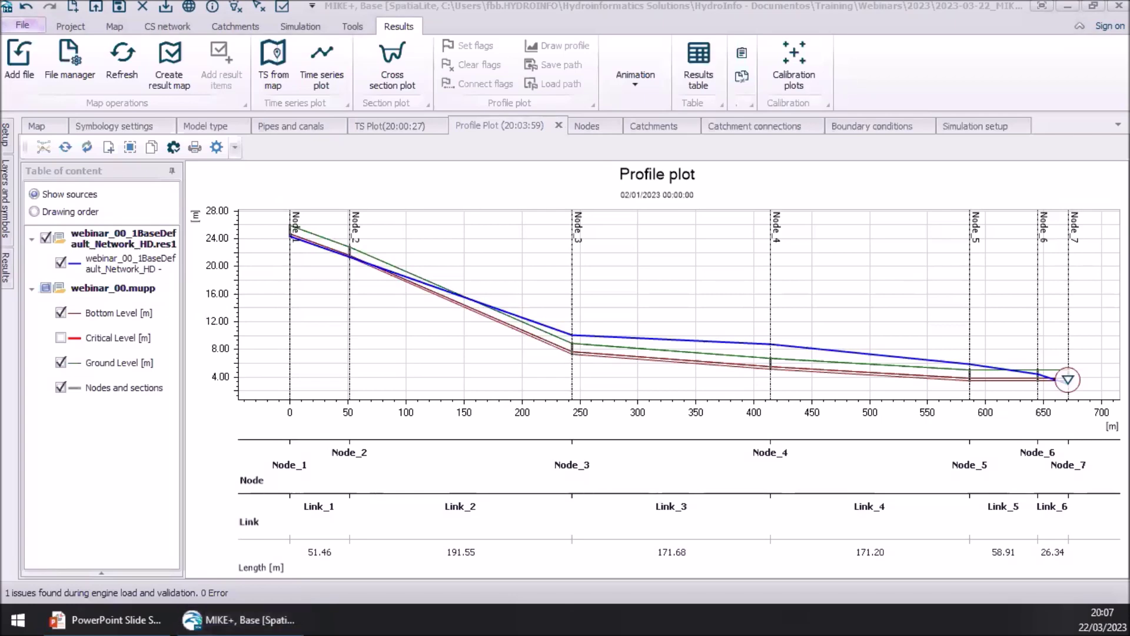
- Switch to the PowerPoint slide show and advance to the "Perguntas ?" slide
{"action": "key", "text": "alt+Tab"}
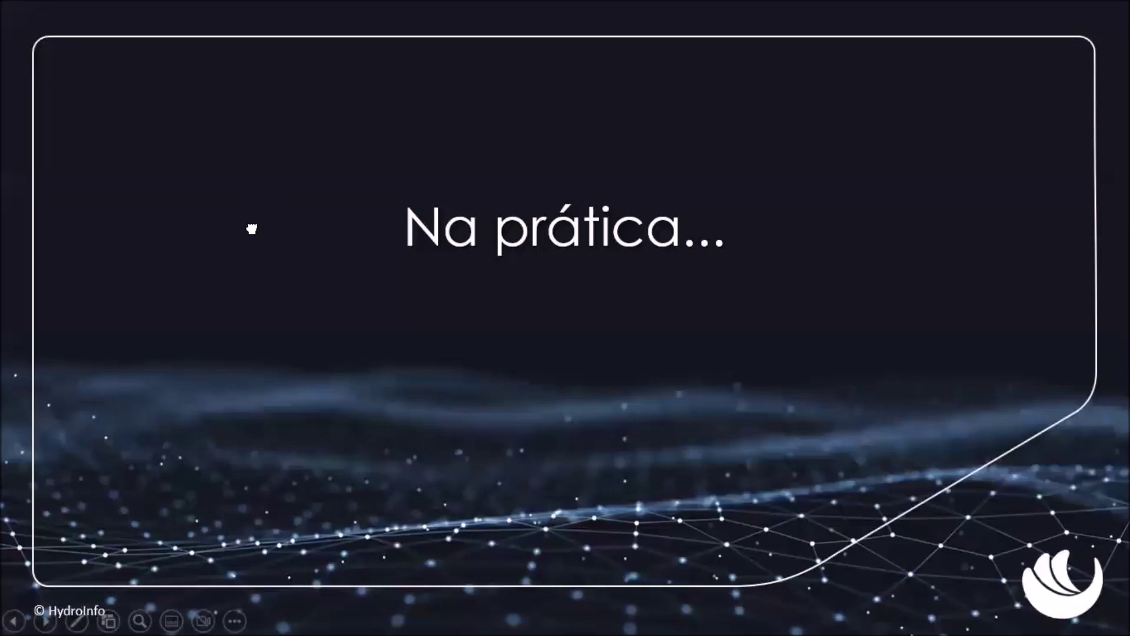
{"action": "key", "text": "Right"}
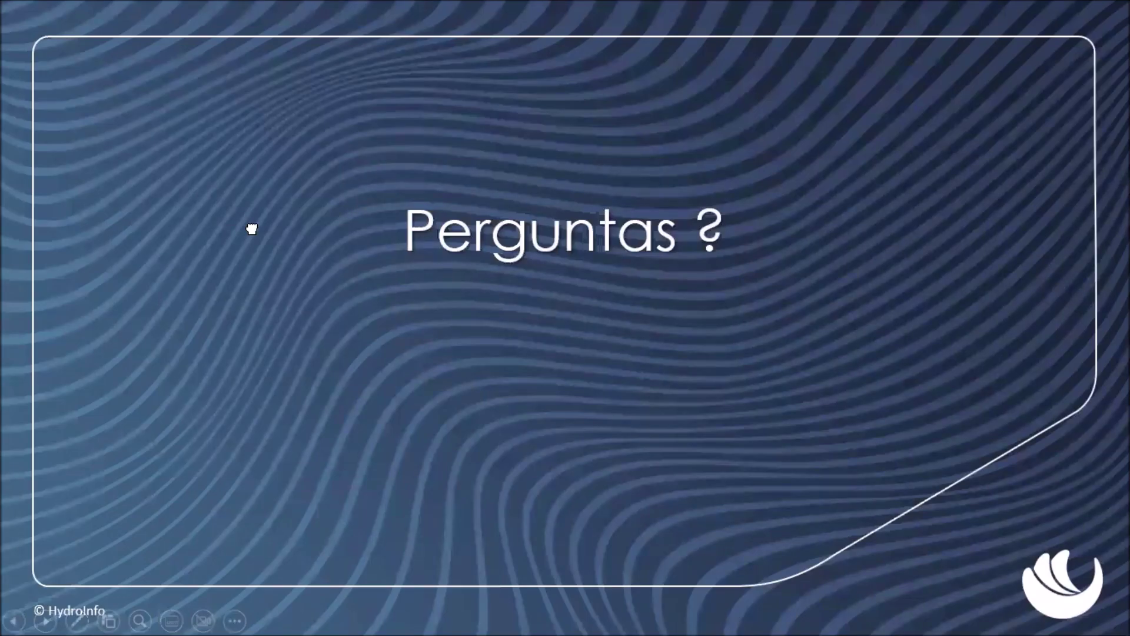